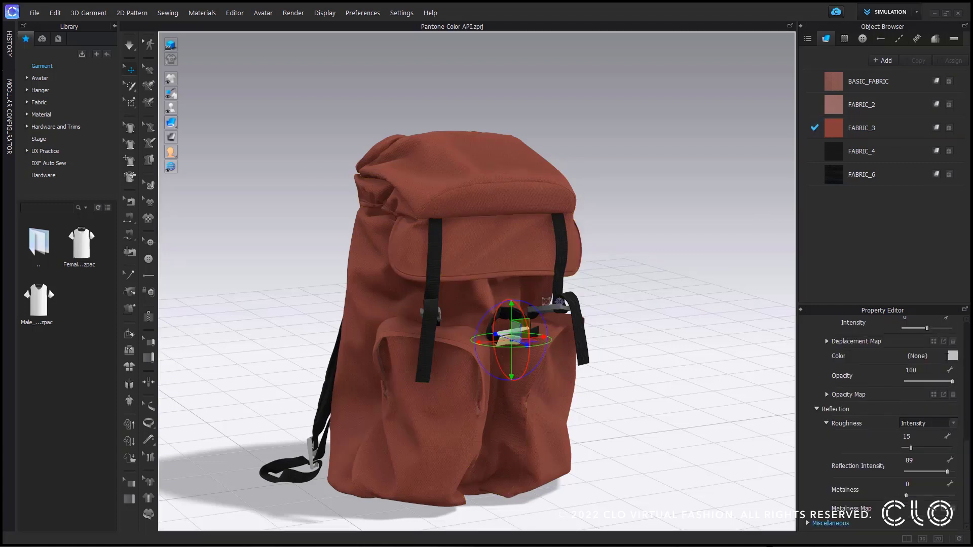
- Open the color settings of FABRIC_3 and display the Pantone Colors palette library
{"action": "left_click", "coordinate": [898, 133]}
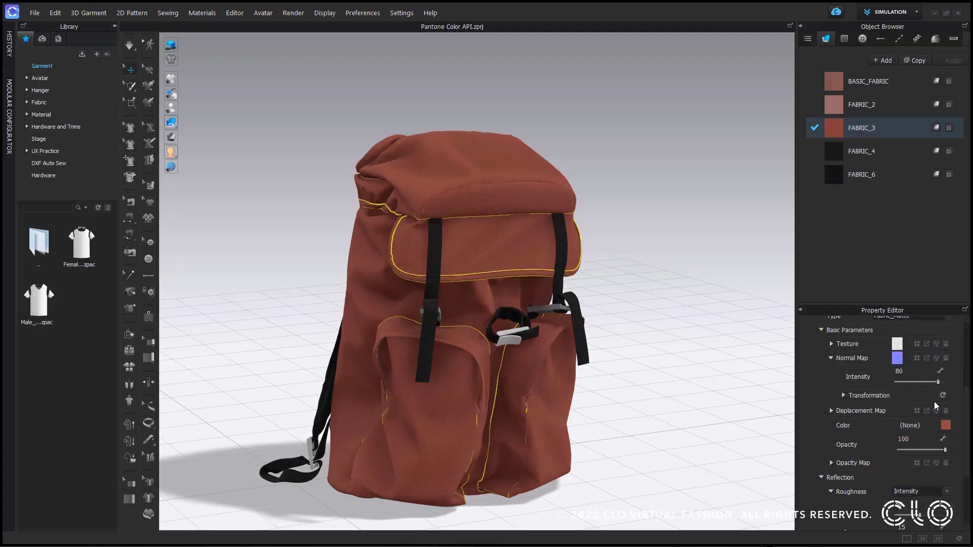
{"action": "left_click", "coordinate": [946, 426]}
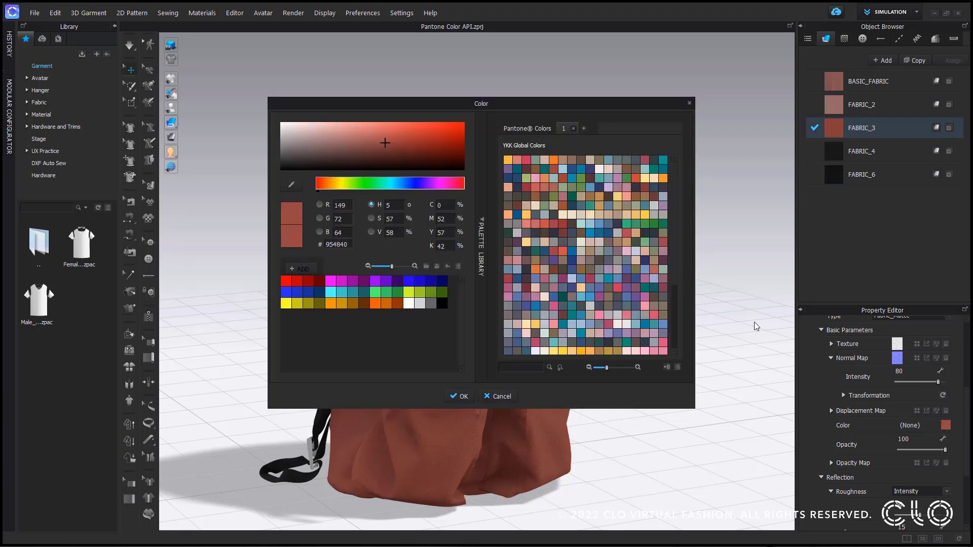
{"action": "left_click", "coordinate": [528, 132]}
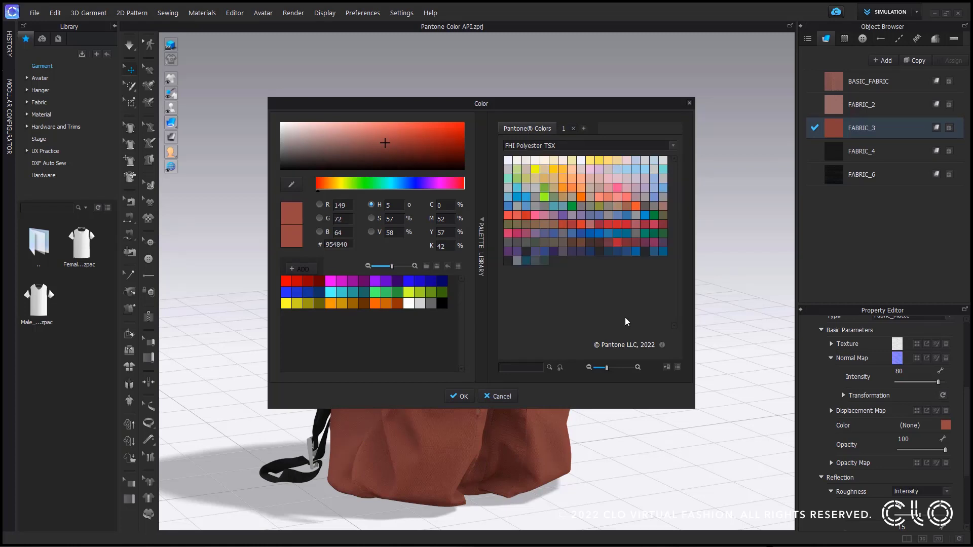
- Preview the FHI Nylon Brights TN Pantone library and switch to the FHI Cotton TCX library
{"action": "mouse_move", "coordinate": [662, 347]}
{"action": "left_click", "coordinate": [673, 145]}
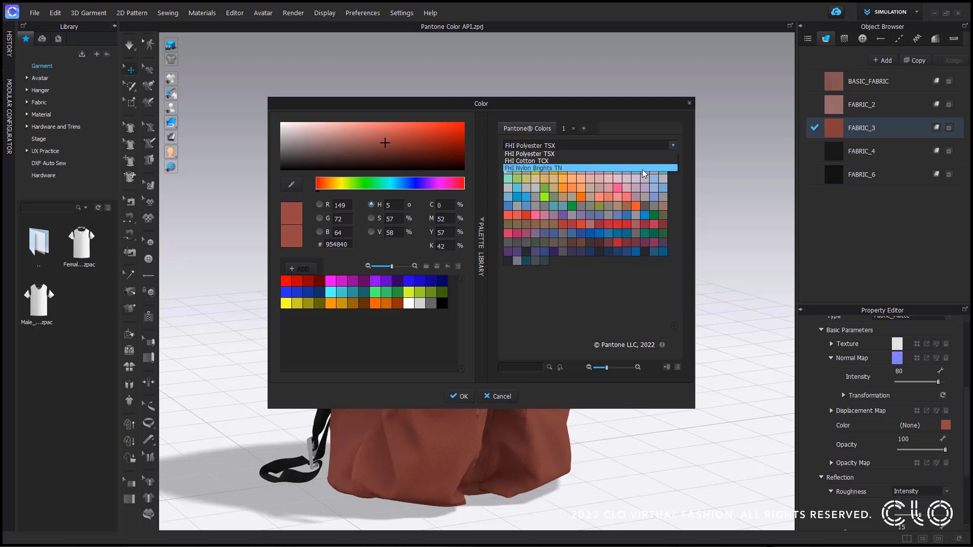
{"action": "left_click", "coordinate": [644, 171]}
{"action": "left_click", "coordinate": [673, 145]}
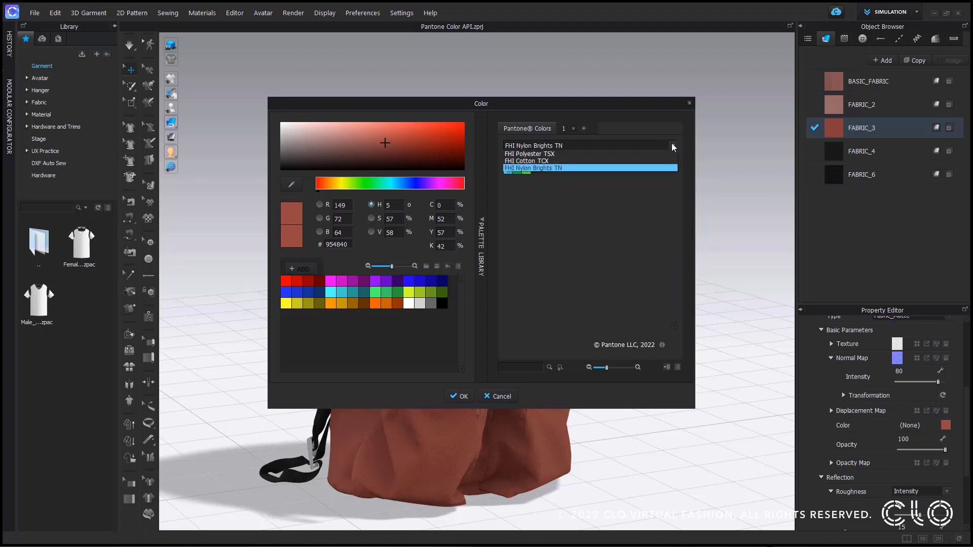
{"action": "left_click", "coordinate": [656, 161]}
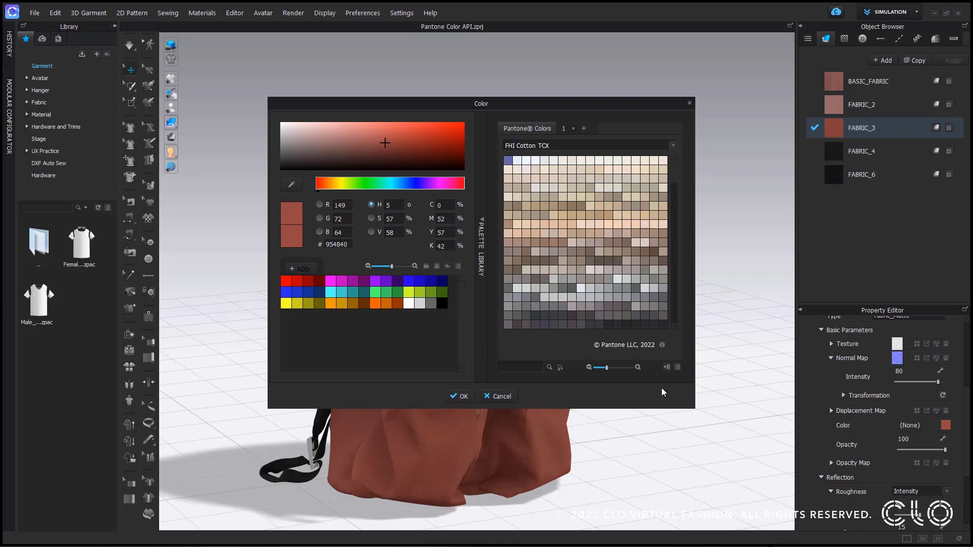
- View the FHI Cotton TCX colors with their names, enlarge the swatches slightly and return to the plain swatch grid
{"action": "left_click", "coordinate": [678, 367]}
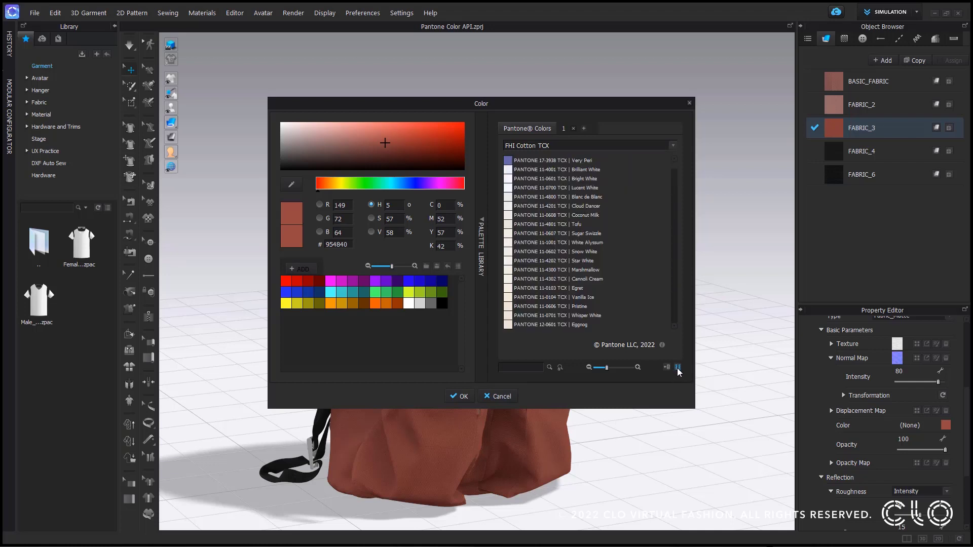
{"action": "left_click", "coordinate": [678, 368]}
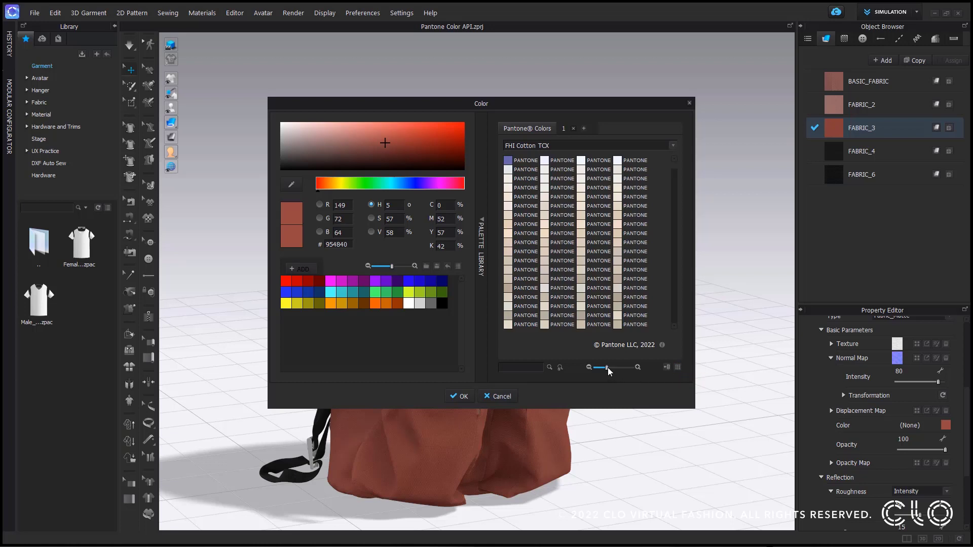
{"action": "mouse_move", "coordinate": [609, 371]}
{"action": "left_mouse_down"}
{"action": "mouse_move", "coordinate": [601, 373]}
{"action": "mouse_move", "coordinate": [622, 373]}
{"action": "mouse_move", "coordinate": [611, 373]}
{"action": "left_mouse_up"}
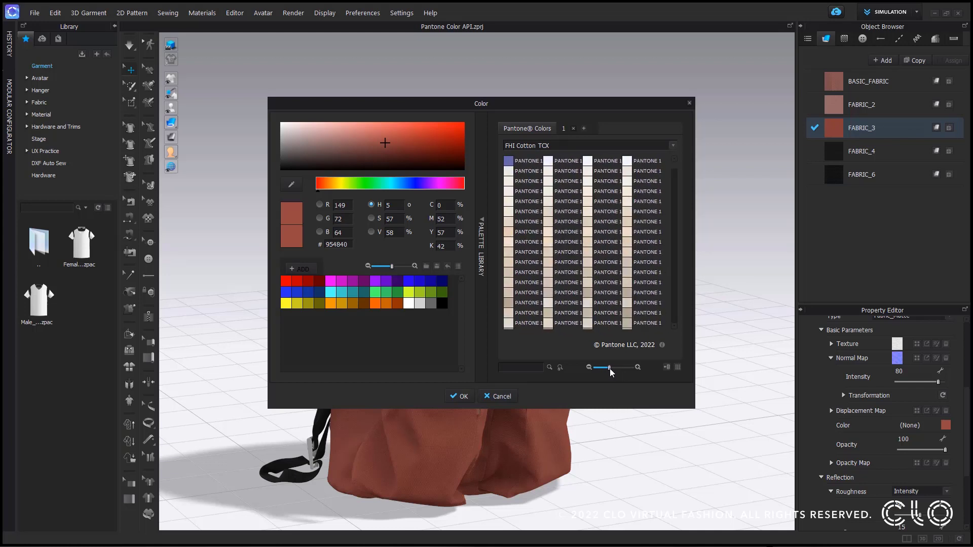
{"action": "left_click", "coordinate": [678, 368]}
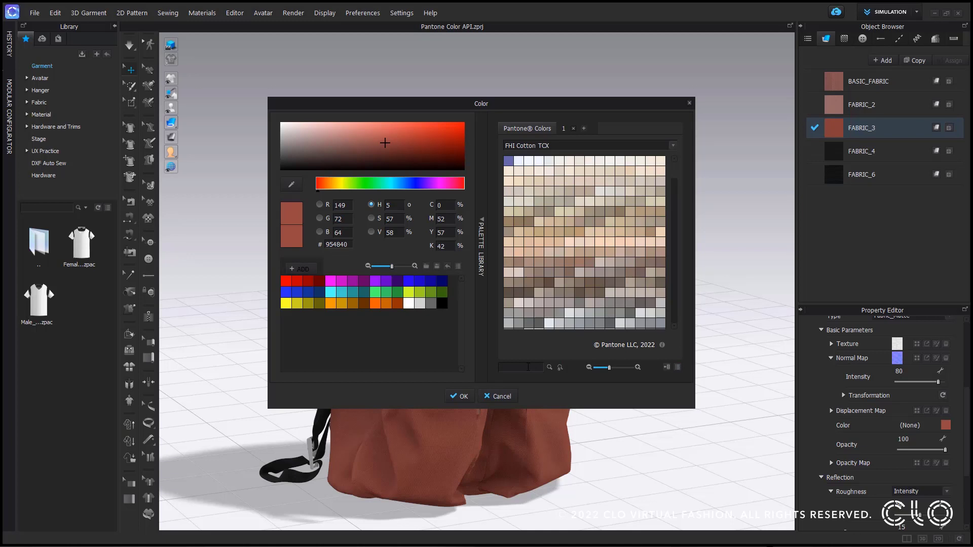
- Search the palette library for color code 1850 and clear the search
{"action": "type", "text": "1850"}
{"action": "key", "text": "Return"}
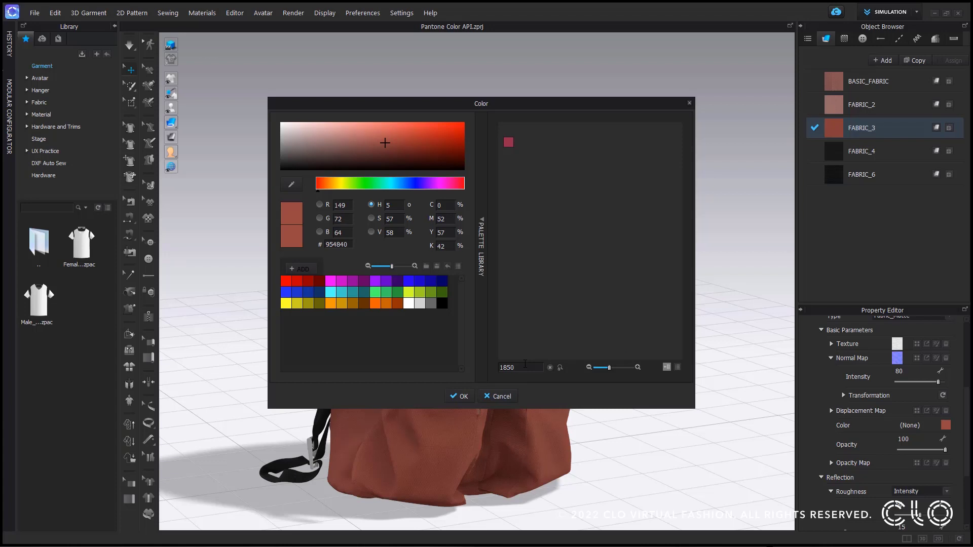
{"action": "key", "text": "BackSpace"}
{"action": "key", "text": "BackSpace"}
{"action": "key", "text": "BackSpace"}
{"action": "key", "text": "BackSpace"}
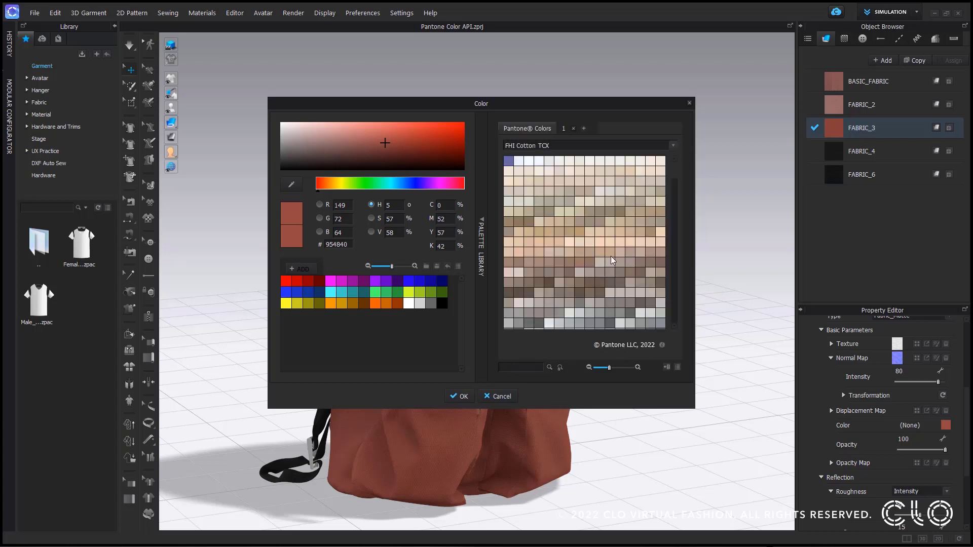
- Look up library colors similar to a picked color, try 7D8464 on FABRIC_3 and return to the full Pantone palette
{"action": "left_click", "coordinate": [409, 292]}
{"action": "left_click", "coordinate": [561, 368]}
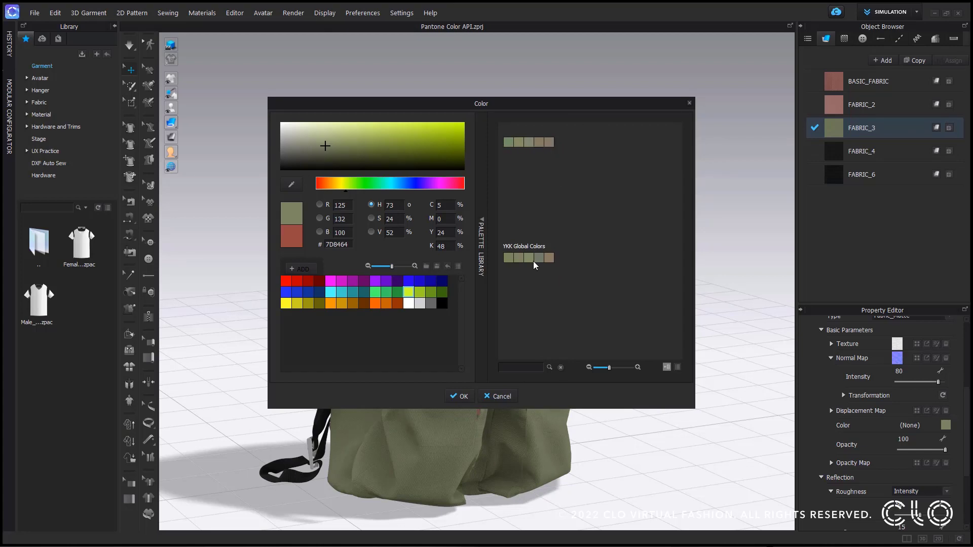
{"action": "left_click", "coordinate": [560, 367]}
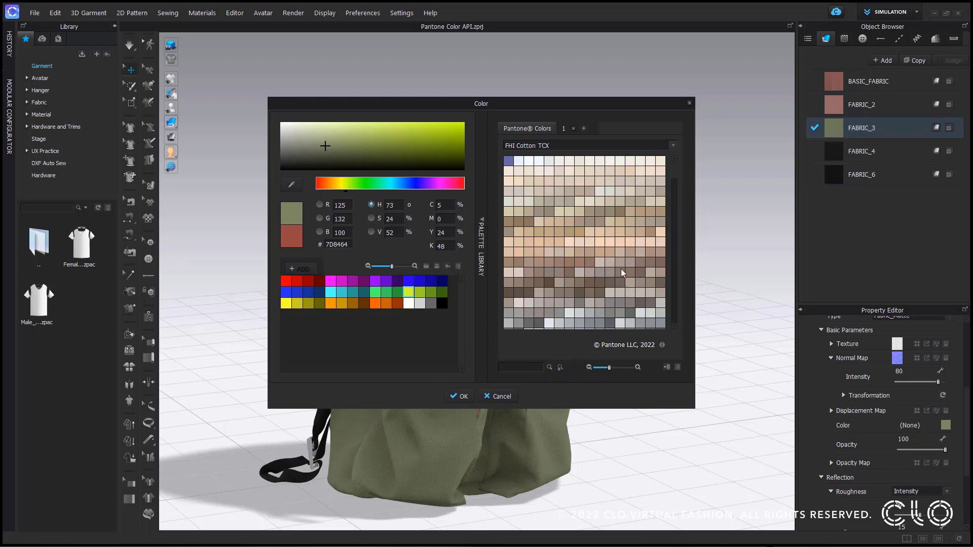
- Apply the FHI Cotton TCX color Pale Gold (BD9865) to FABRIC_3 and confirm it
{"action": "scroll", "coordinate": [612, 258], "scroll_direction": "down", "scroll_amount": 5}
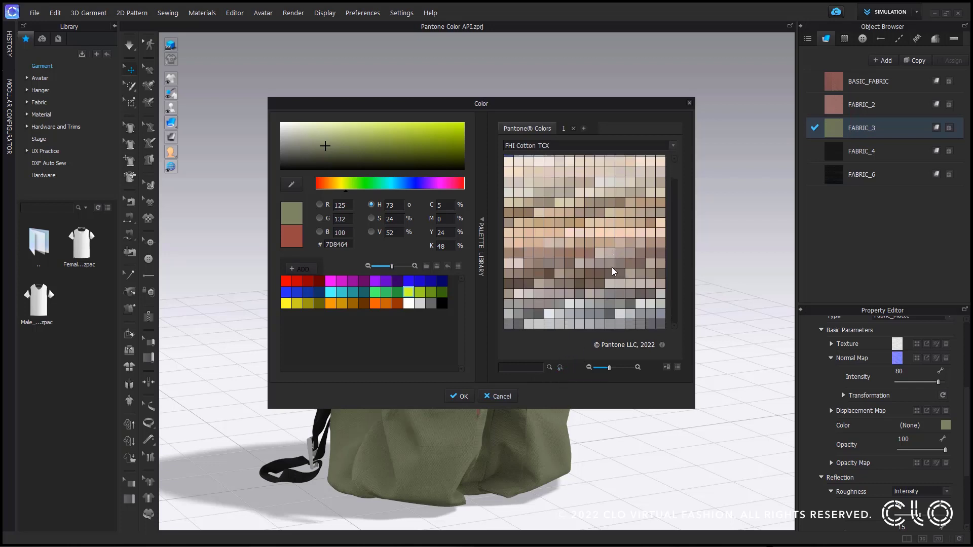
{"action": "scroll", "coordinate": [613, 278], "scroll_direction": "down", "scroll_amount": 1}
{"action": "left_click_drag", "start_coordinate": [670, 167], "coordinate": [679, 324]}
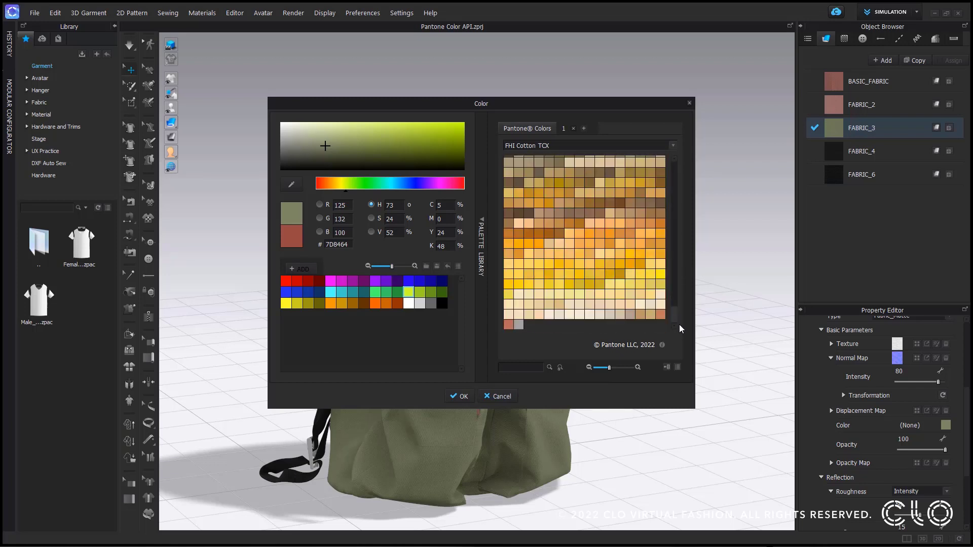
{"action": "left_click", "coordinate": [636, 314]}
{"action": "left_click_drag", "start_coordinate": [558, 105], "coordinate": [760, 75]}
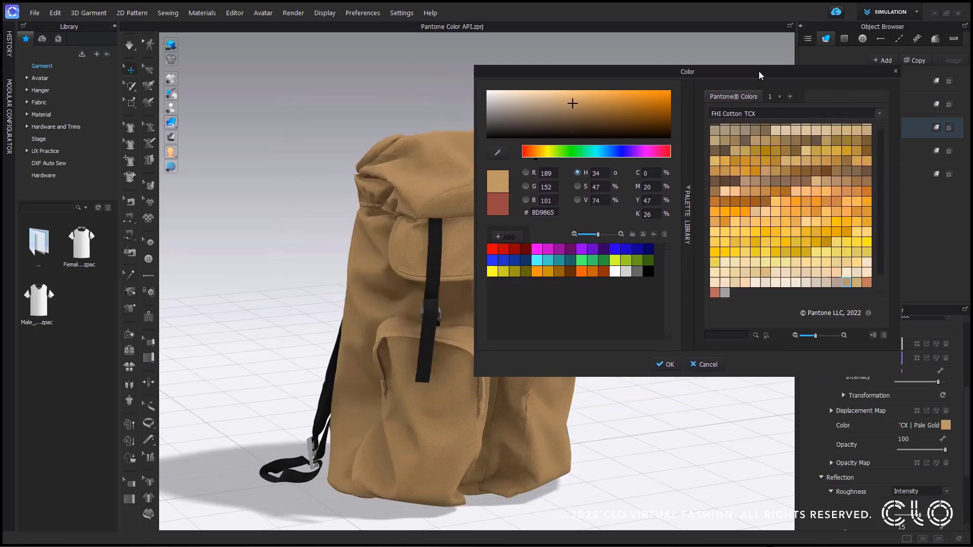
{"action": "left_click", "coordinate": [658, 366]}
{"action": "left_click", "coordinate": [907, 78]}
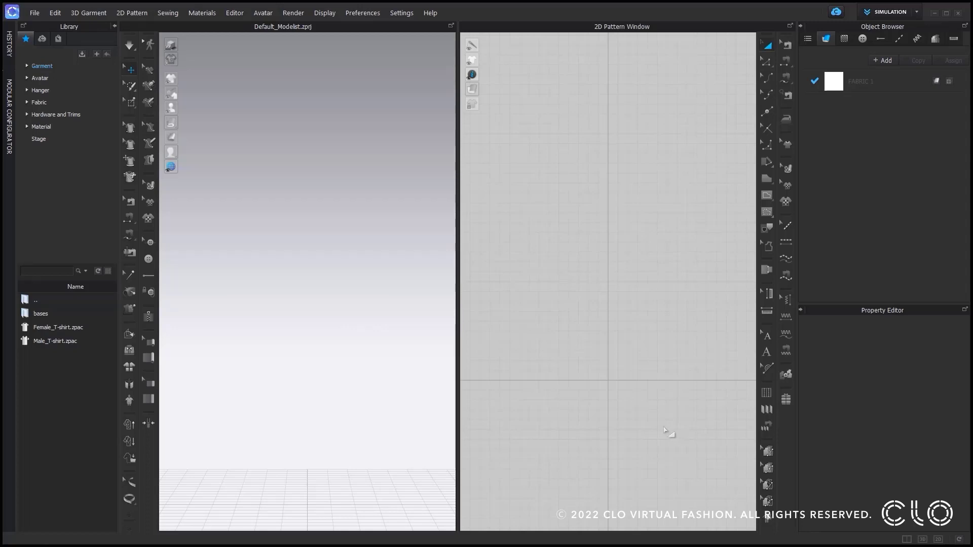
- Open the Parametric Pattern Editor and create Body Front and Body Back patterns with Symmetry, placing them in the 2D Pattern Window
{"action": "left_click", "coordinate": [234, 13]}
{"action": "left_click", "coordinate": [251, 48]}
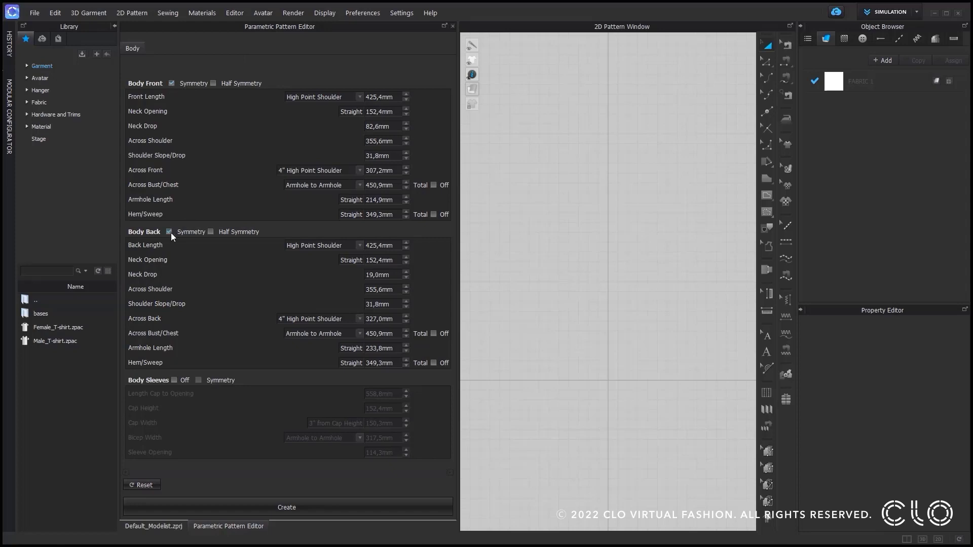
{"action": "left_click", "coordinate": [289, 504]}
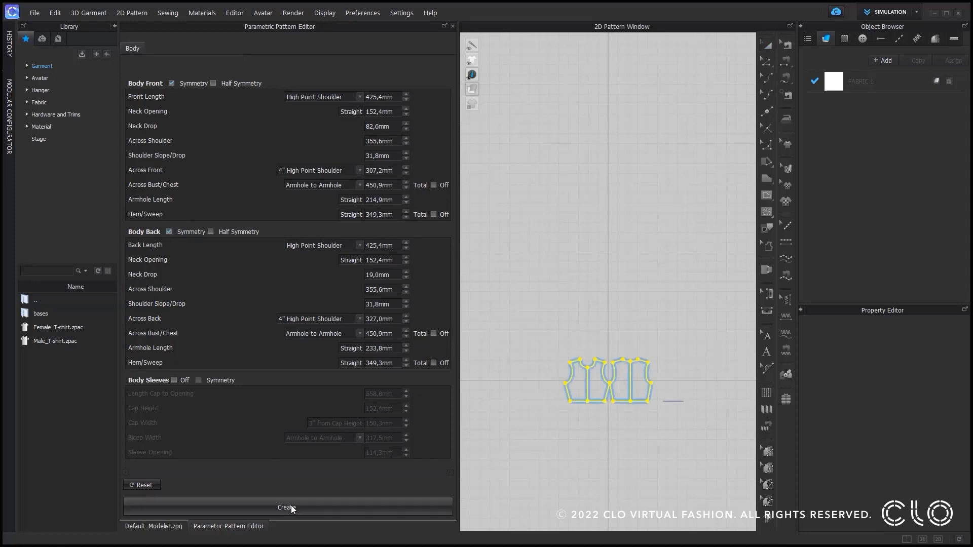
{"action": "left_click", "coordinate": [606, 353]}
- Move one half of the front body pattern away from its symmetric counterpart
{"action": "left_click", "coordinate": [595, 391]}
{"action": "left_click", "coordinate": [573, 360]}
{"action": "left_click_drag", "start_coordinate": [573, 359], "coordinate": [555, 359]}
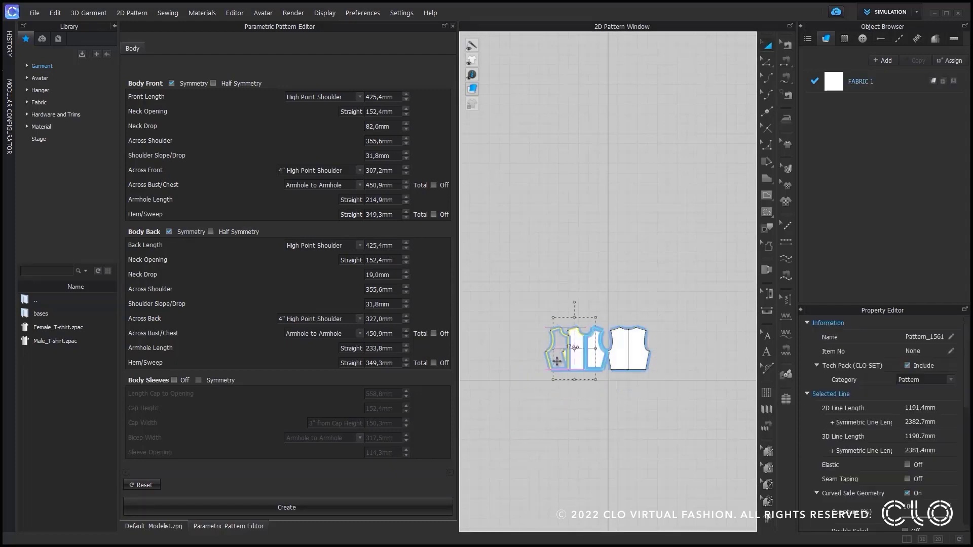
- Delete all the front and back body patterns created with Symmetry
{"action": "left_click", "coordinate": [591, 411]}
{"action": "left_click_drag", "start_coordinate": [668, 307], "coordinate": [537, 412]}
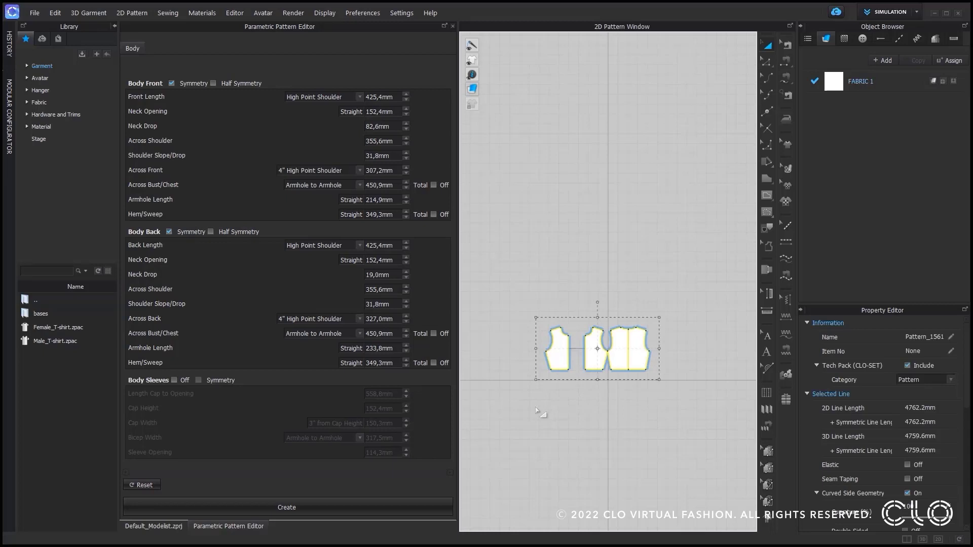
{"action": "key", "text": "Delete"}
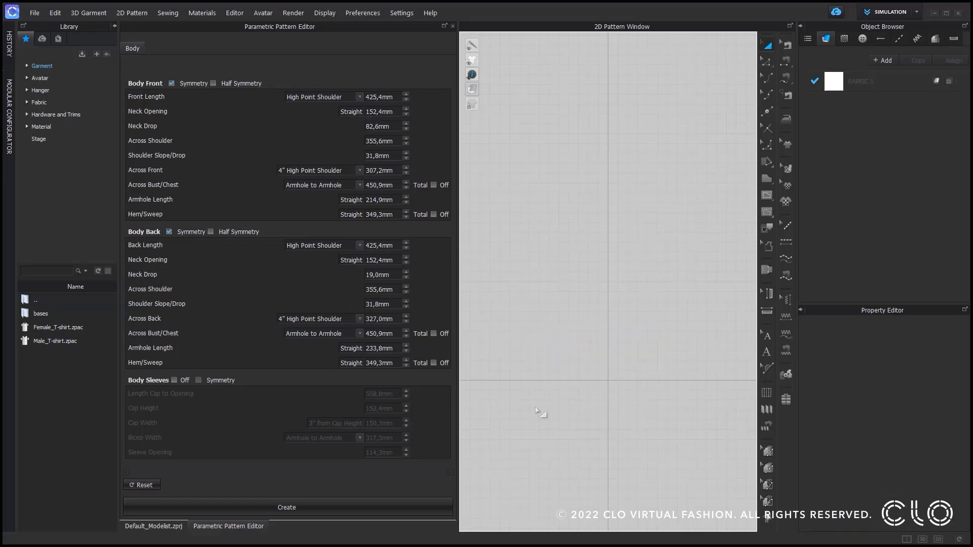
- Create and place Body Front and Body Back patterns with Half Symmetry, and delete them from the 2D Pattern Window
{"action": "left_click", "coordinate": [210, 232]}
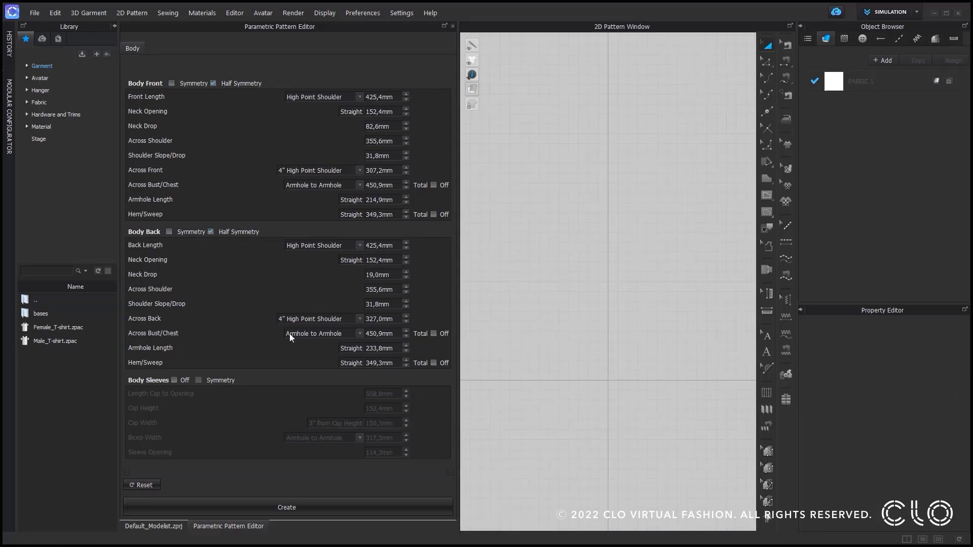
{"action": "left_click", "coordinate": [327, 507]}
{"action": "left_click", "coordinate": [633, 371]}
{"action": "left_click", "coordinate": [646, 430]}
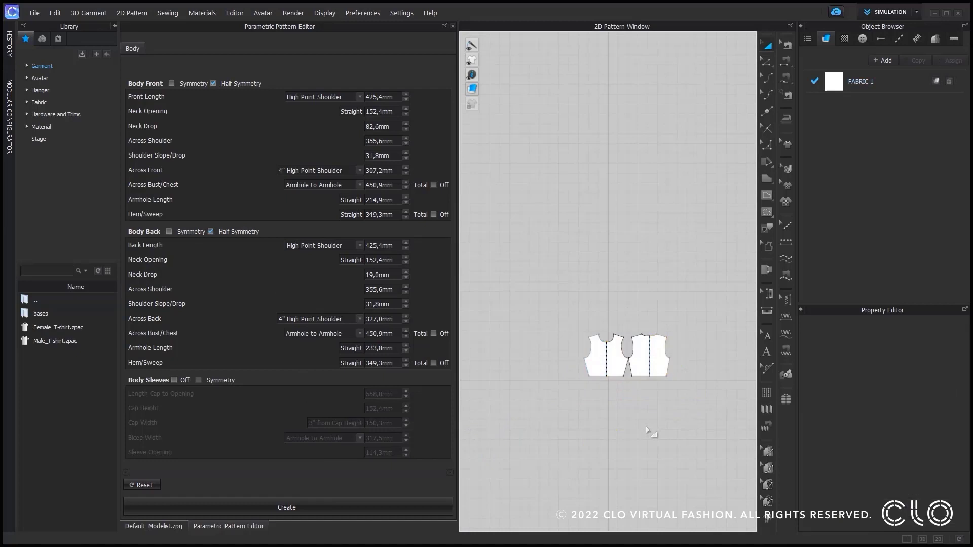
{"action": "left_click_drag", "start_coordinate": [694, 315], "coordinate": [555, 429]}
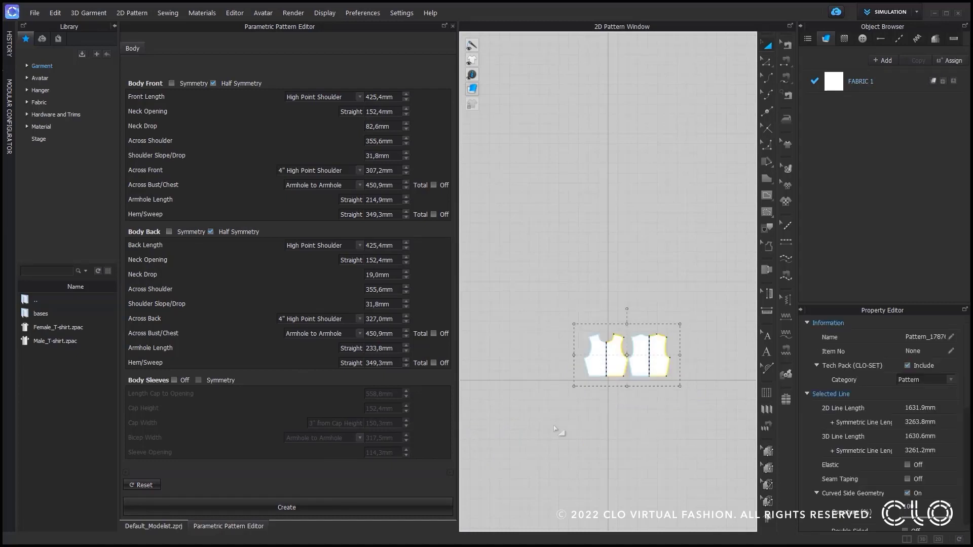
{"action": "key", "text": "Delete"}
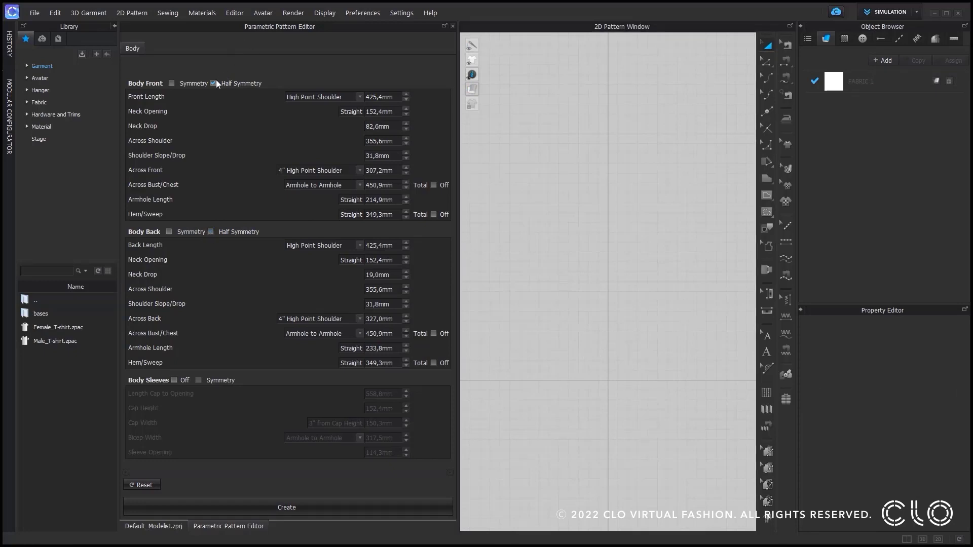
- Create and place the front and back body patterns without any symmetry option, and delete them
{"action": "left_click", "coordinate": [318, 500]}
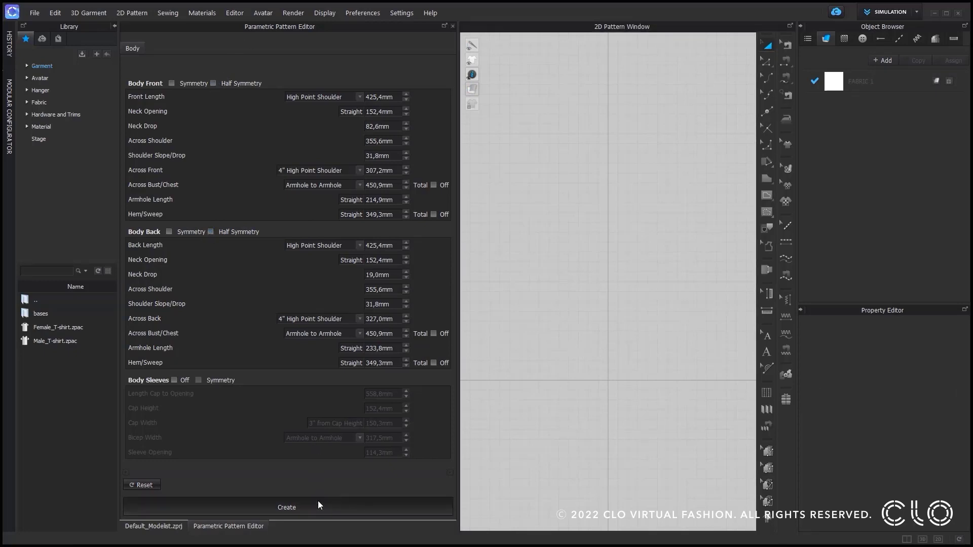
{"action": "left_click", "coordinate": [636, 425]}
{"action": "left_click_drag", "start_coordinate": [655, 318], "coordinate": [557, 422]}
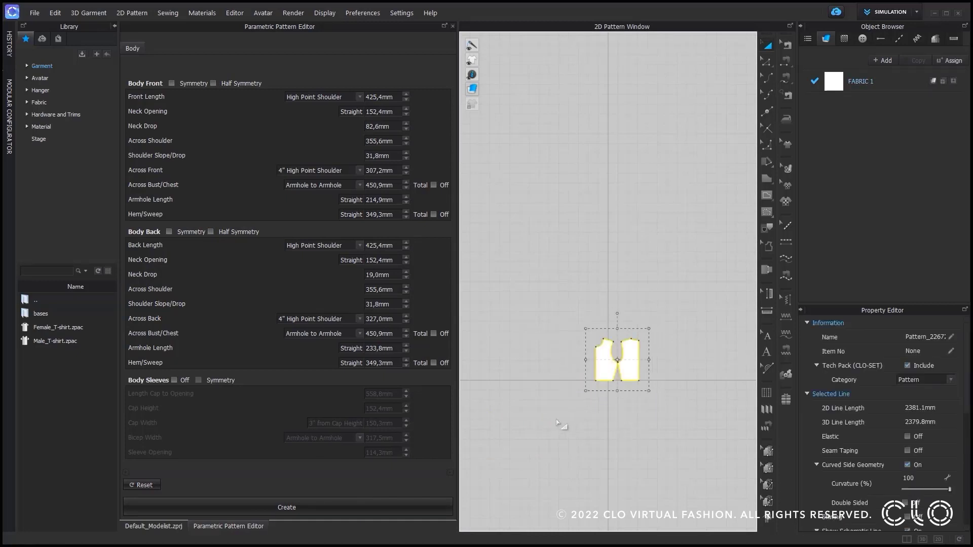
{"action": "key", "text": "Delete"}
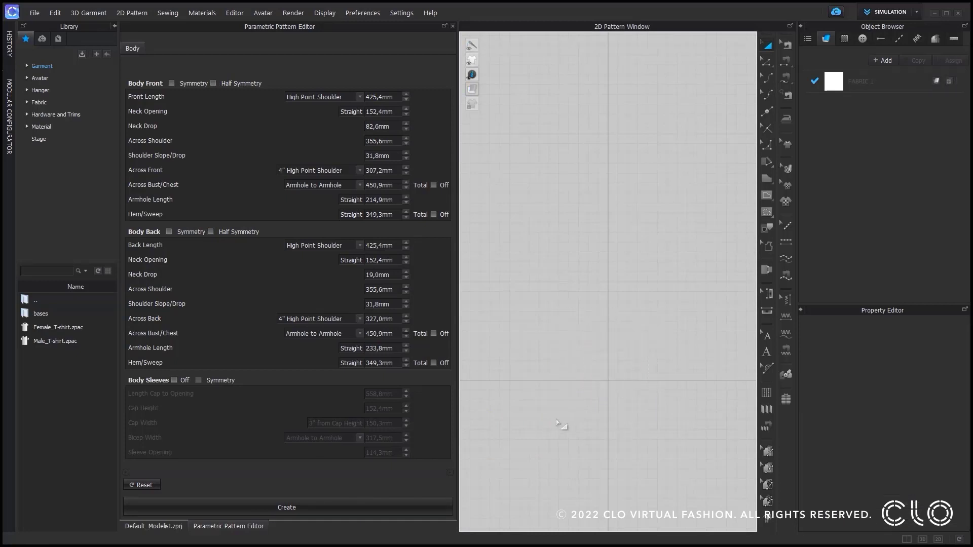
- Turn on Body Sleeves, create and place the front, back and single sleeve patterns, and delete them
{"action": "left_click", "coordinate": [173, 380]}
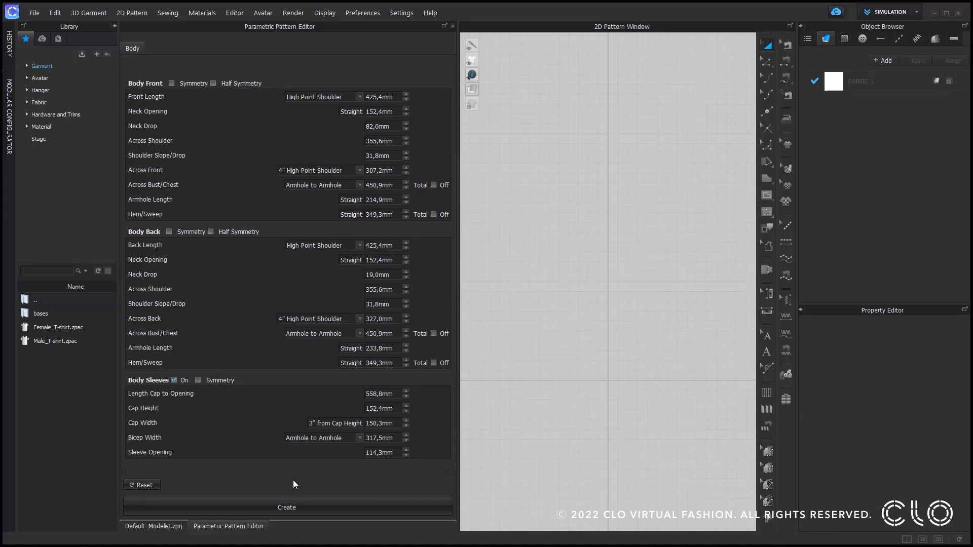
{"action": "left_click", "coordinate": [323, 508]}
{"action": "left_click", "coordinate": [635, 383]}
{"action": "left_click", "coordinate": [658, 459]}
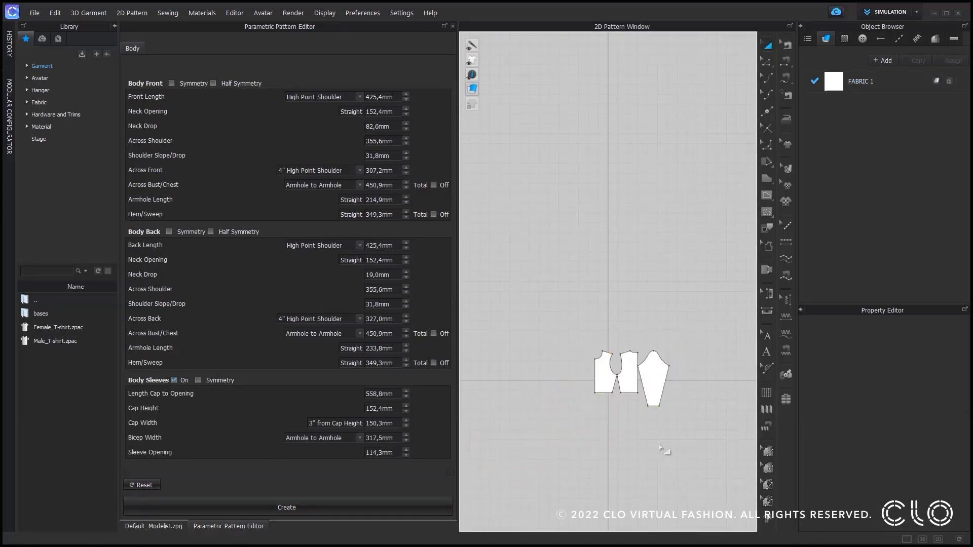
{"action": "left_click_drag", "start_coordinate": [692, 335], "coordinate": [582, 440]}
{"action": "key", "text": "Delete"}
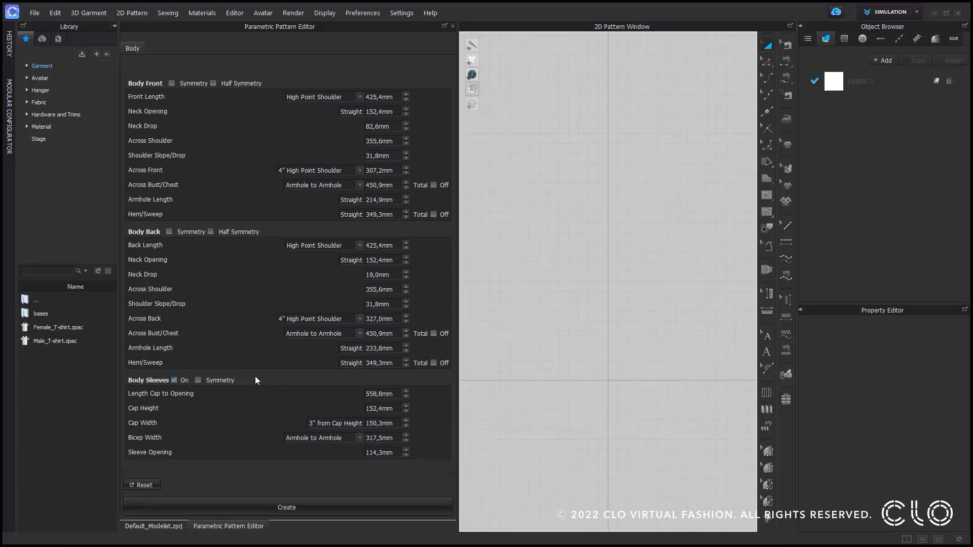
- Turn on Symmetry for the Body Sleeves, create and place the body patterns with both sleeves, and delete them all
{"action": "left_click", "coordinate": [198, 380]}
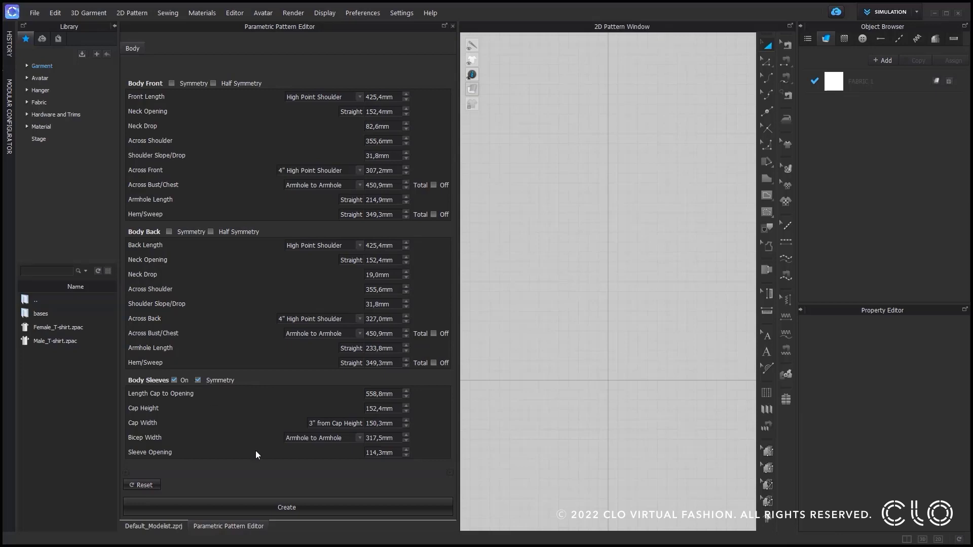
{"action": "left_click", "coordinate": [285, 506]}
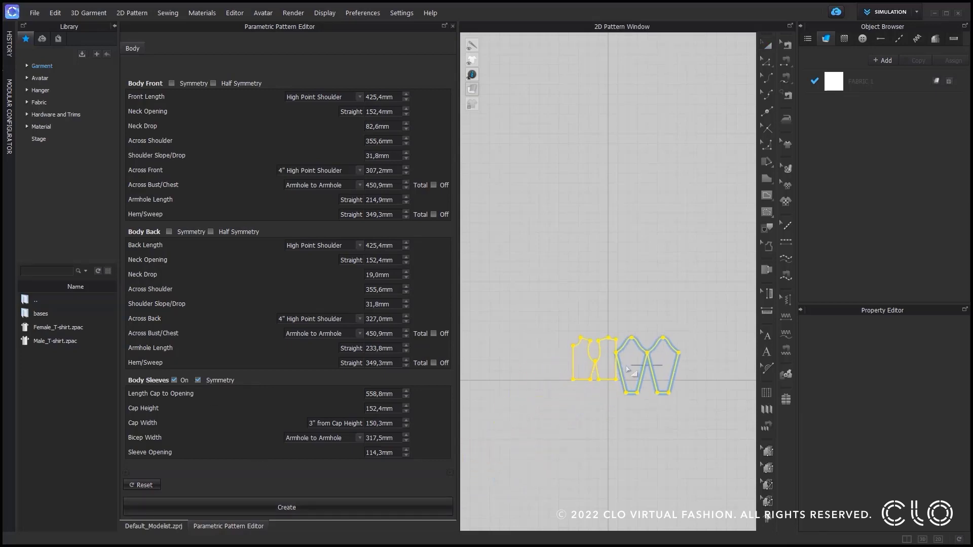
{"action": "left_click", "coordinate": [626, 368]}
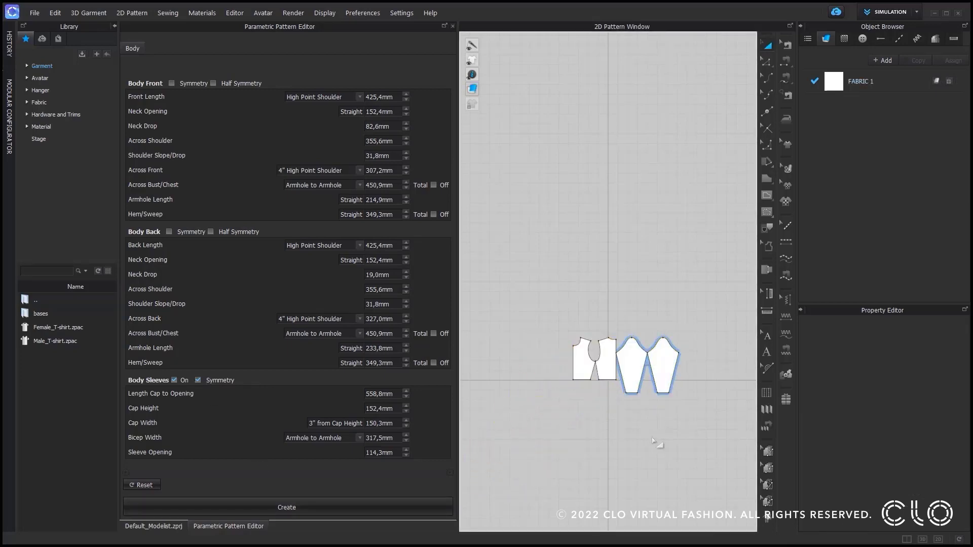
{"action": "left_click_drag", "start_coordinate": [724, 303], "coordinate": [556, 441]}
{"action": "key", "text": "Delete"}
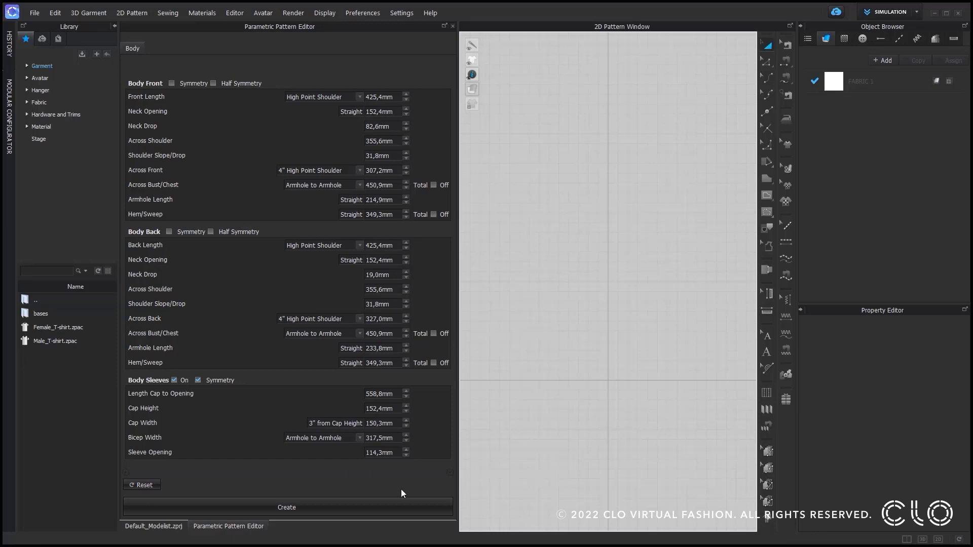
- Reset the parametric settings and set the Body Front's Front Length to 540 mm, measured from High Point Shoulder
{"action": "left_click", "coordinate": [153, 485]}
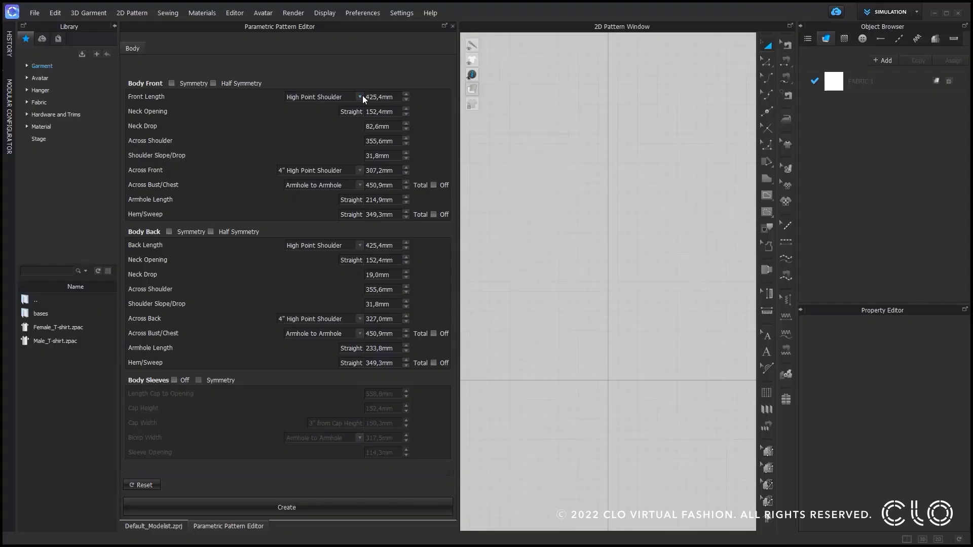
{"action": "left_click", "coordinate": [361, 96]}
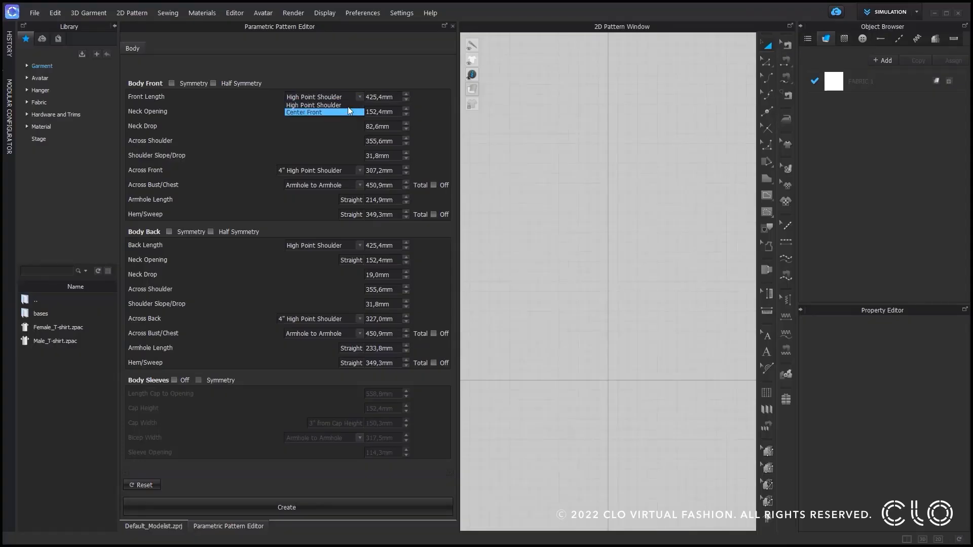
{"action": "left_click", "coordinate": [346, 106]}
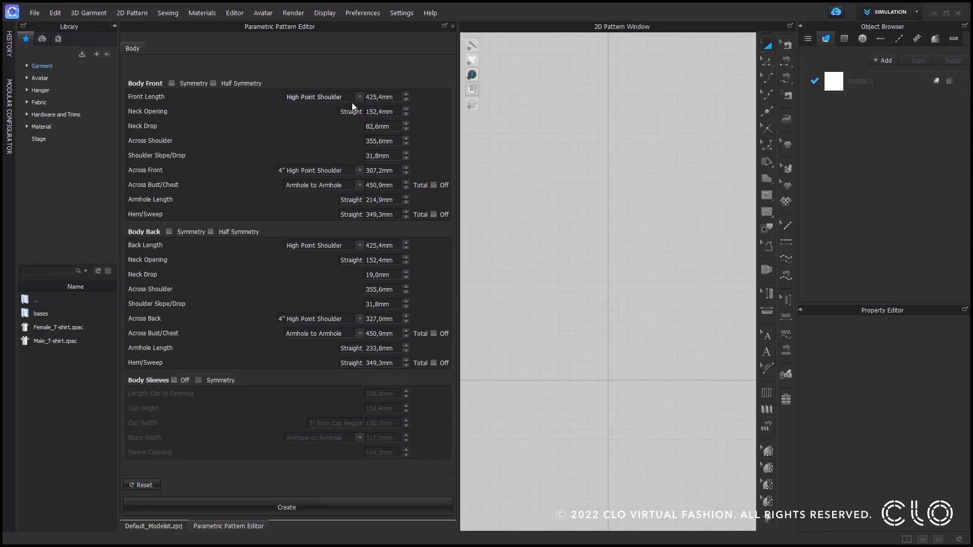
{"action": "double_click", "coordinate": [392, 98]}
{"action": "type", "text": "540"}
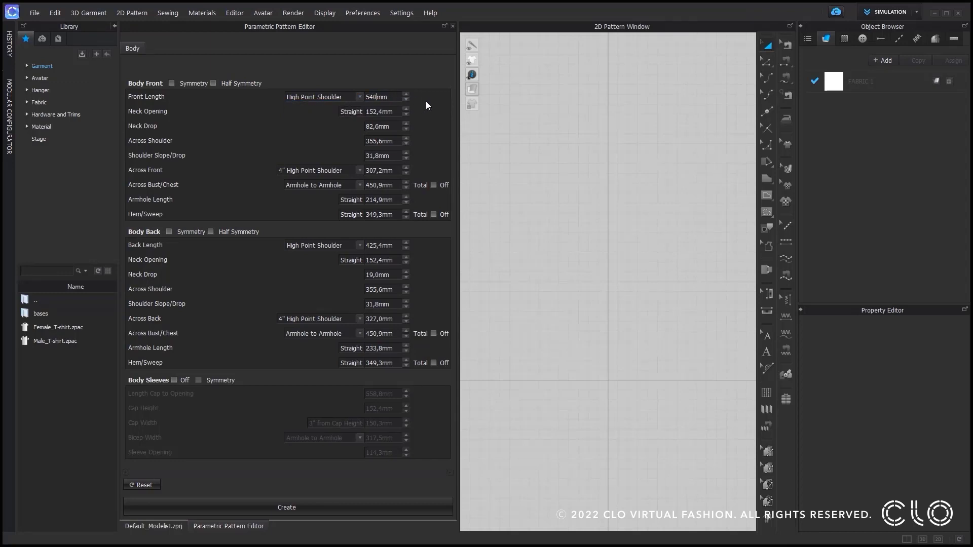
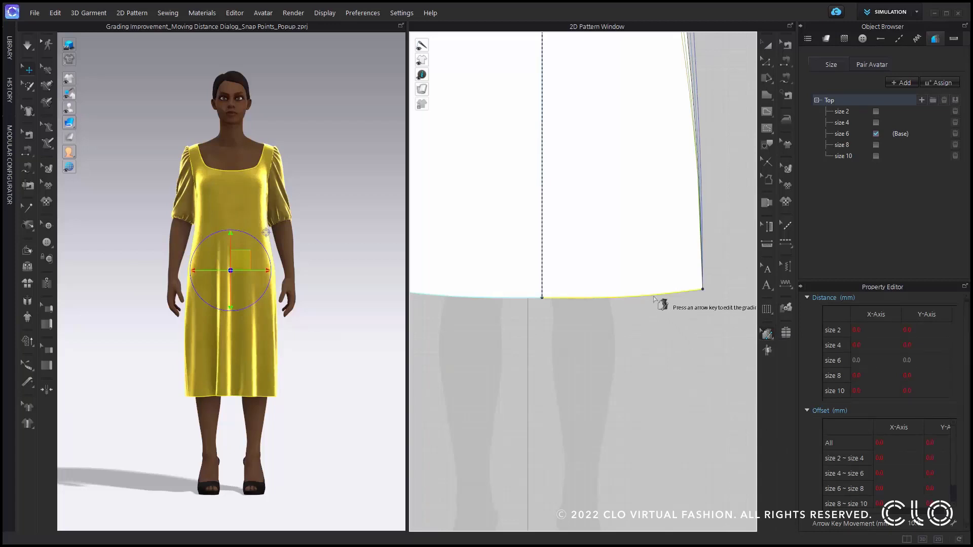
- Inspect the grading of the front pattern's side hem corner point and activate the Edit Grading (Each) tool
{"action": "left_click", "coordinate": [702, 289]}
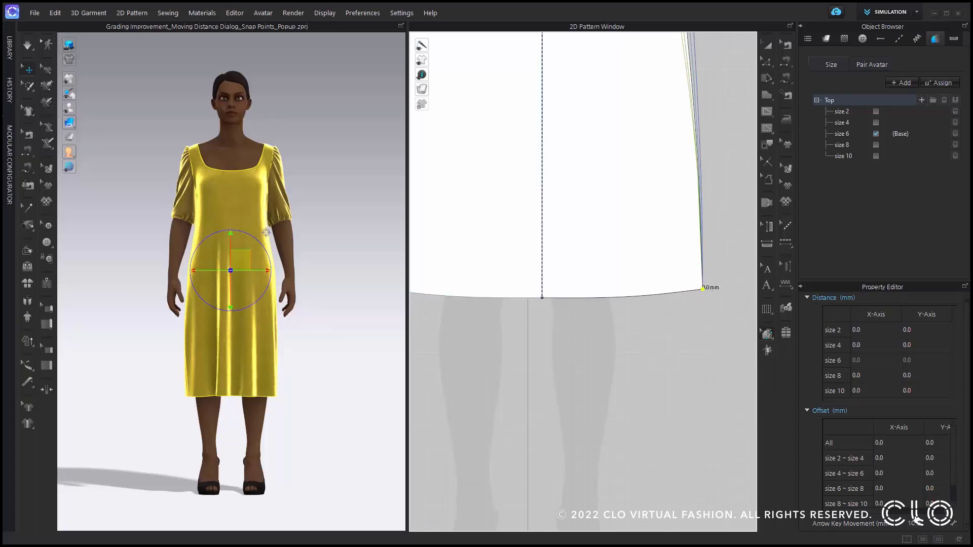
{"action": "left_click", "coordinate": [712, 395]}
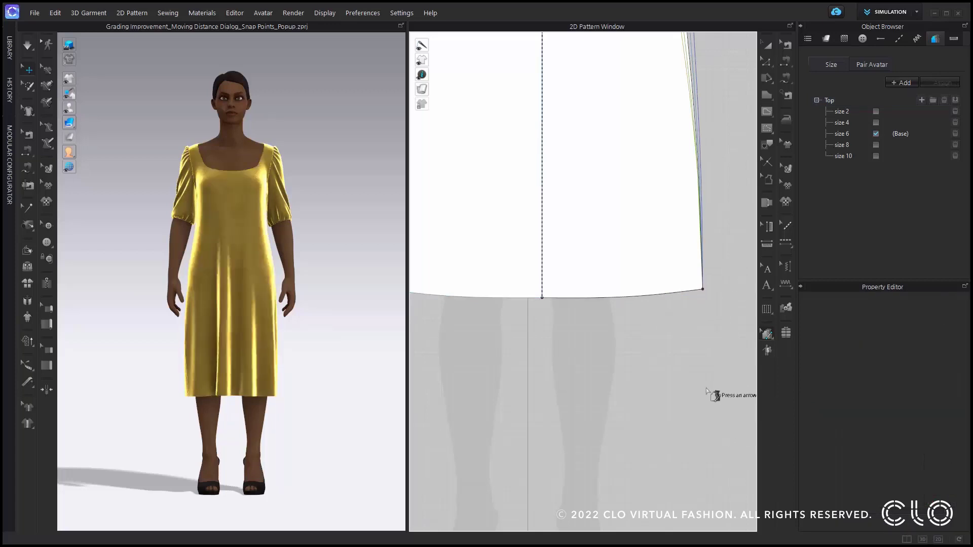
{"action": "left_click", "coordinate": [768, 335]}
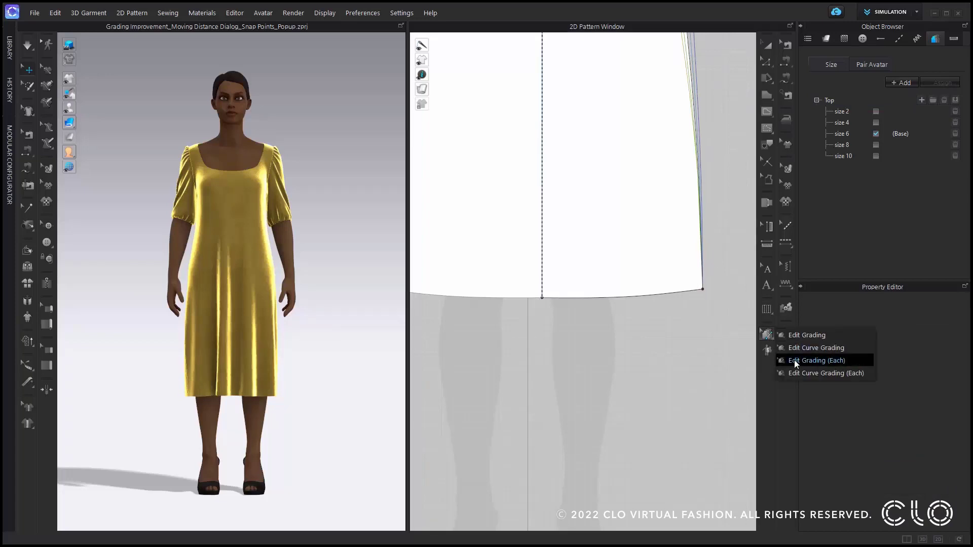
{"action": "left_click", "coordinate": [811, 360]}
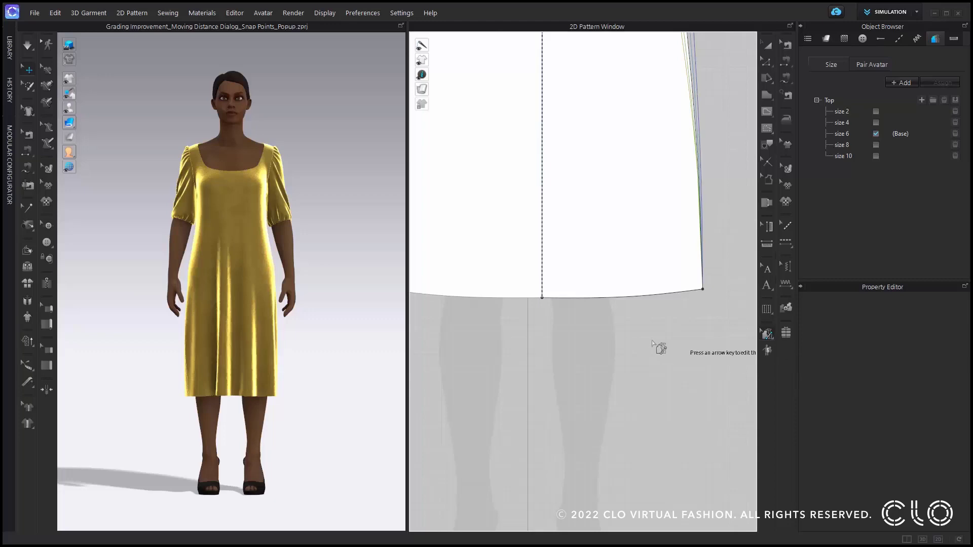
- Pick the 002-Front_size 8_0 point at the center front hem and view the size choices at the side hem corner
{"action": "left_click", "coordinate": [542, 298]}
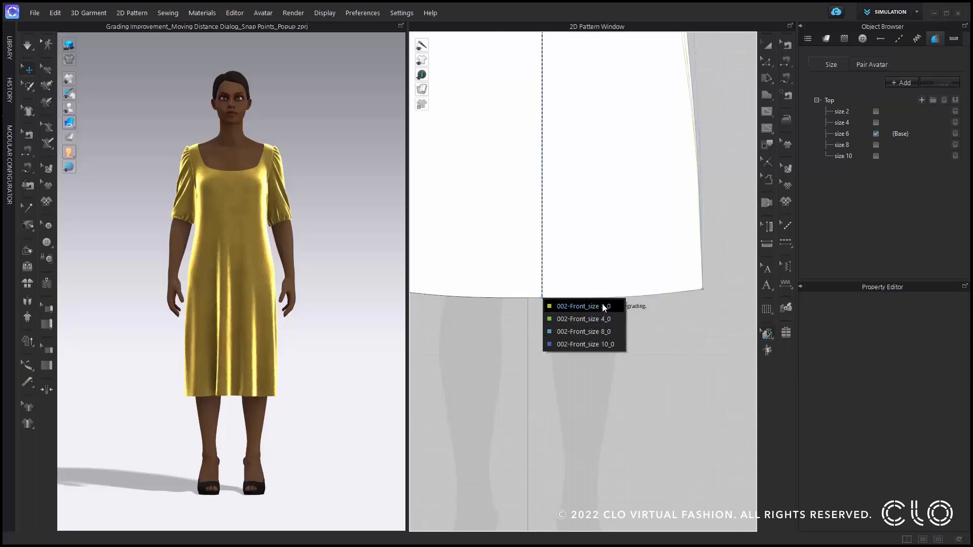
{"action": "left_click", "coordinate": [615, 334]}
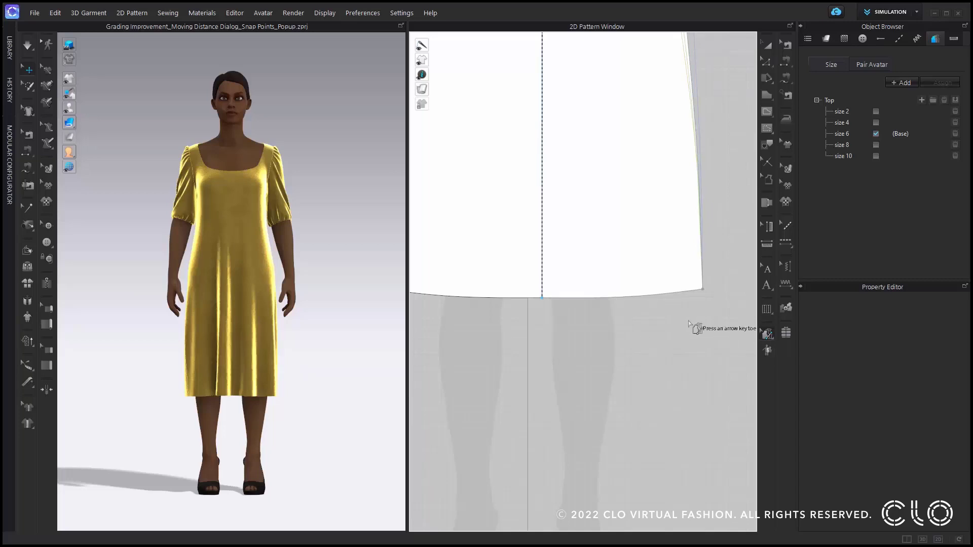
{"action": "left_click", "coordinate": [704, 291]}
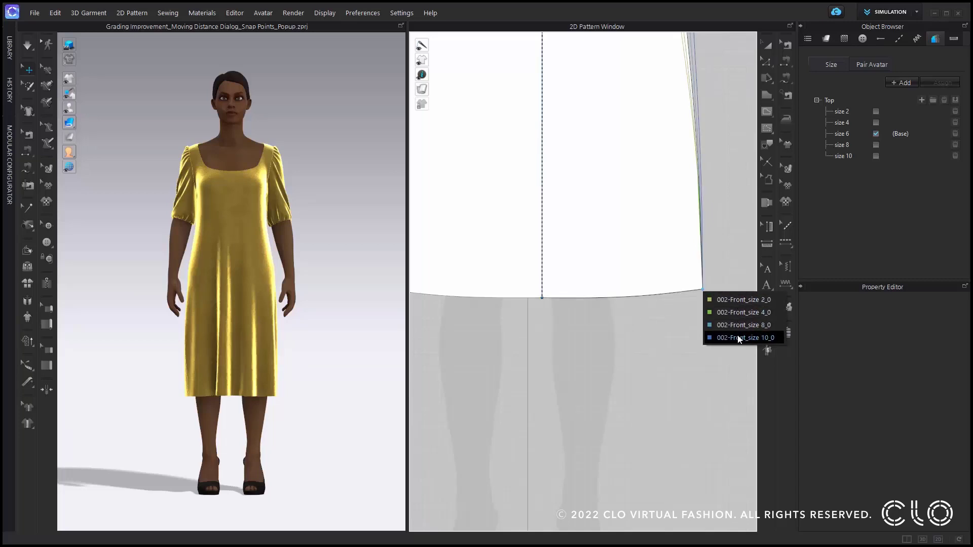
{"action": "key", "text": "Escape"}
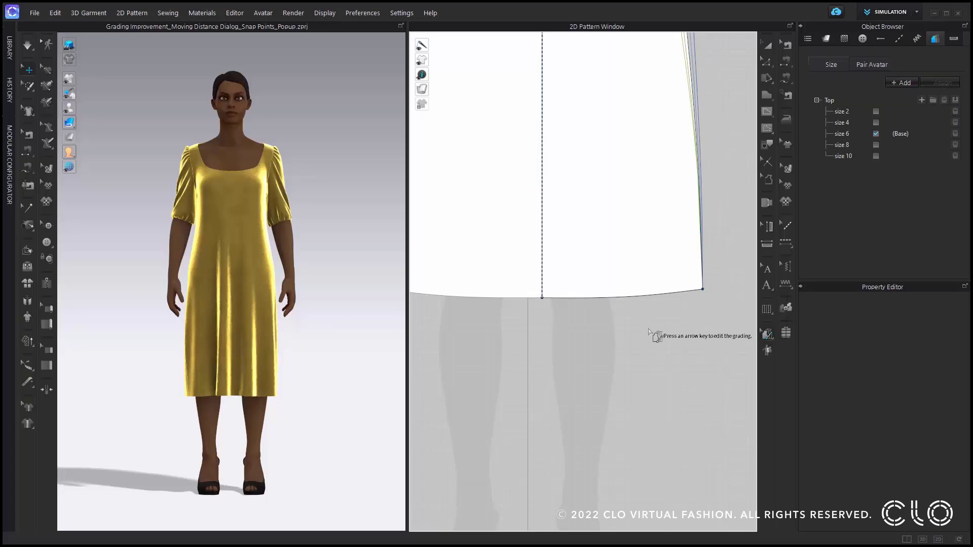
- Select the 002-Front_size 2_0 point at the side hem corner and move it about 20 mm inward and 40 mm up
{"action": "left_click", "coordinate": [704, 290]}
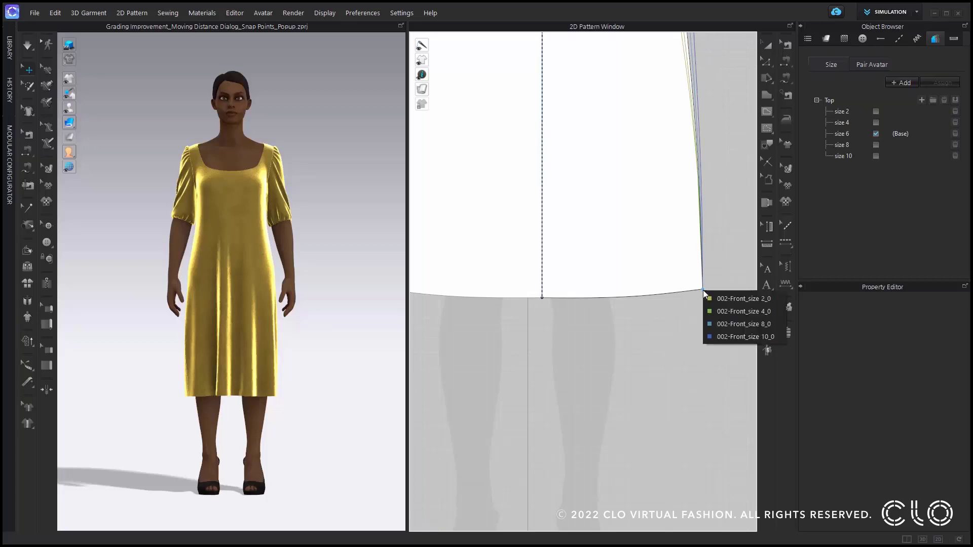
{"action": "left_click", "coordinate": [736, 298]}
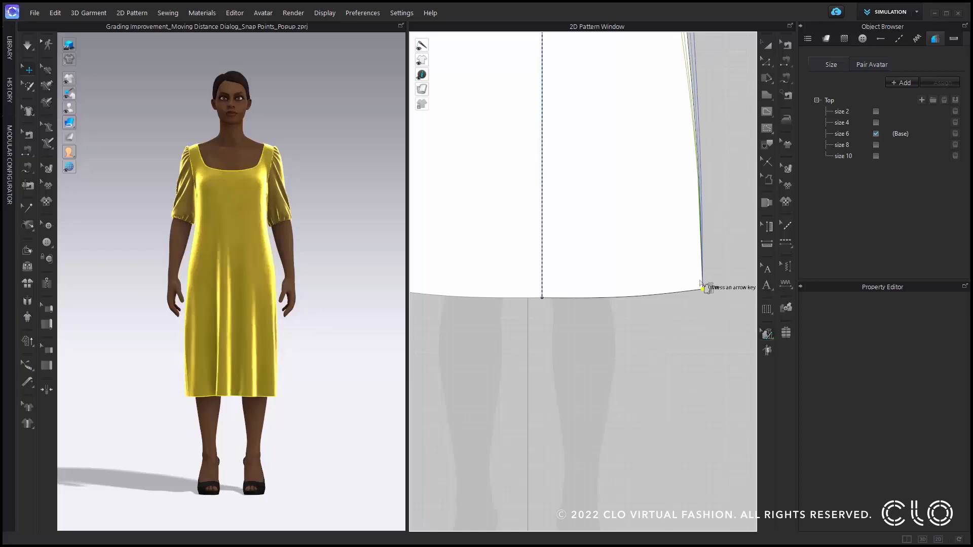
{"action": "key", "text": "Left"}
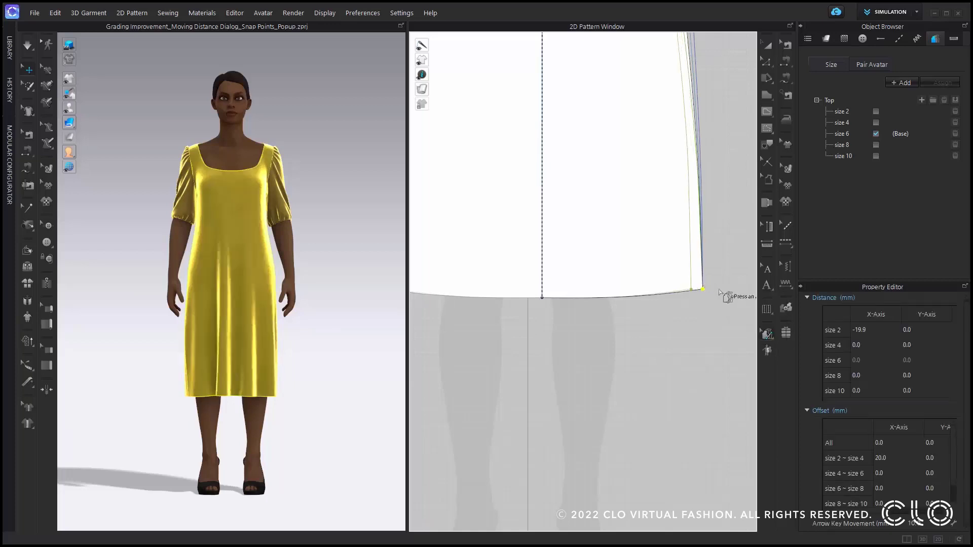
{"action": "key", "text": "Up"}
{"action": "key", "text": "Up"}
{"action": "key", "text": "Up"}
{"action": "key", "text": "Up"}
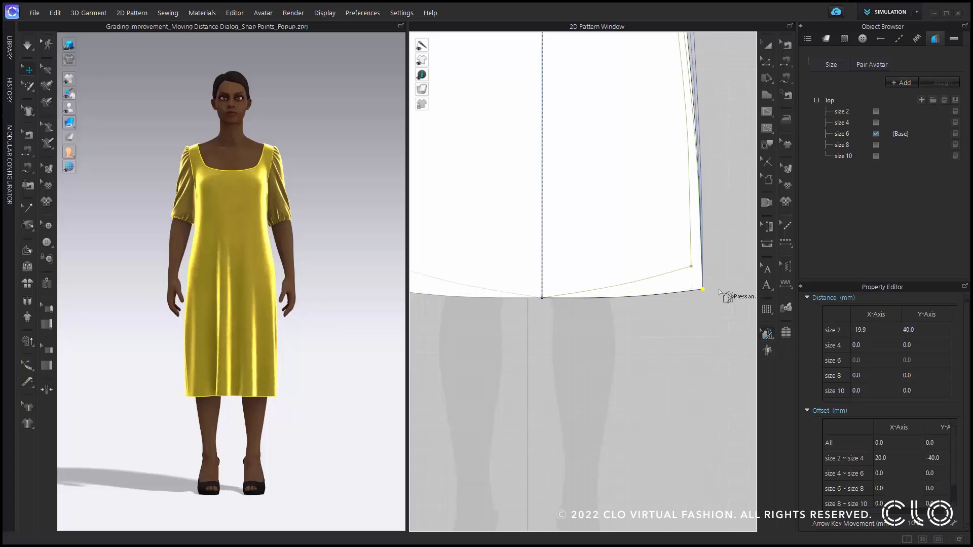
- Move the size 2 side hem point back to zero grading distance on both axes
{"action": "key", "text": "Down"}
{"action": "key", "text": "Down"}
{"action": "key", "text": "Right"}
{"action": "key", "text": "Right"}
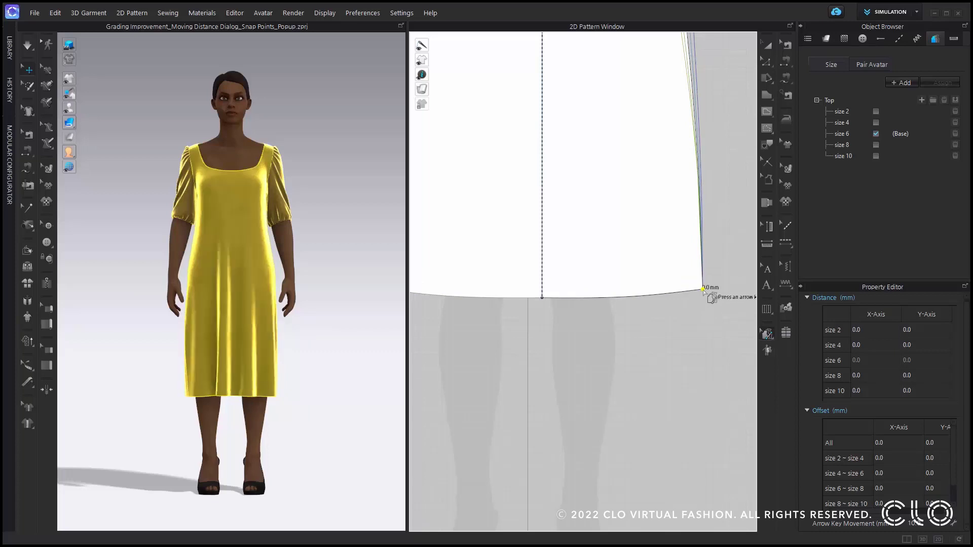
- Move the size 2 side hem point outward along the extension of the hemline, and undo the move
{"action": "mouse_move", "coordinate": [704, 291]}
{"action": "left_mouse_down"}
{"action": "mouse_move", "coordinate": [598, 289]}
{"action": "mouse_move", "coordinate": [755, 298]}
{"action": "mouse_move", "coordinate": [677, 293]}
{"action": "mouse_move", "coordinate": [711, 280]}
{"action": "mouse_move", "coordinate": [710, 365]}
{"action": "mouse_move", "coordinate": [719, 165]}
{"action": "mouse_move", "coordinate": [719, 349]}
{"action": "mouse_move", "coordinate": [641, 218]}
{"action": "mouse_move", "coordinate": [701, 315]}
{"action": "mouse_move", "coordinate": [739, 331]}
{"action": "mouse_move", "coordinate": [662, 232]}
{"action": "mouse_move", "coordinate": [703, 283]}
{"action": "mouse_move", "coordinate": [666, 253]}
{"action": "mouse_move", "coordinate": [690, 264]}
{"action": "mouse_move", "coordinate": [703, 288]}
{"action": "left_mouse_up"}
{"action": "scroll", "coordinate": [673, 273], "scroll_direction": "up", "scroll_amount": 2}
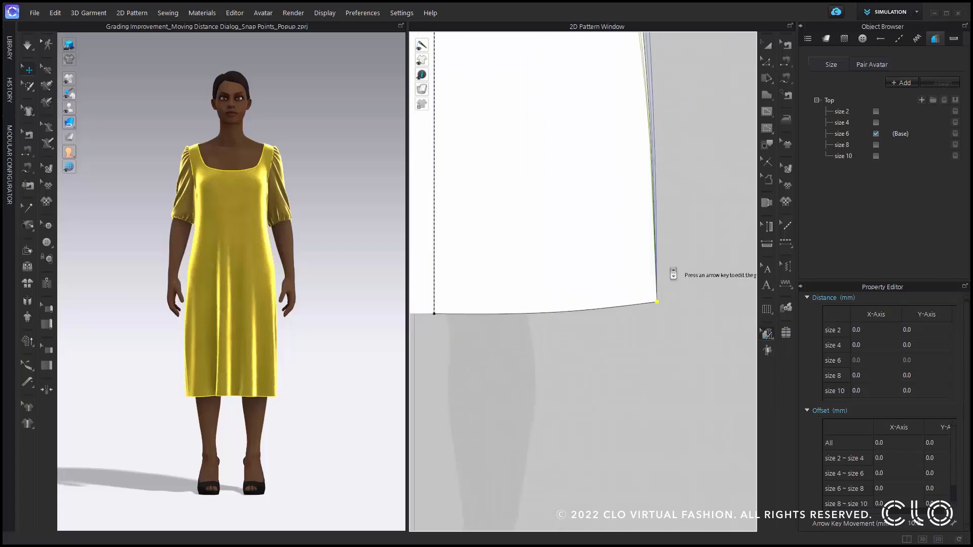
{"action": "scroll", "coordinate": [673, 274], "scroll_direction": "up", "scroll_amount": 3}
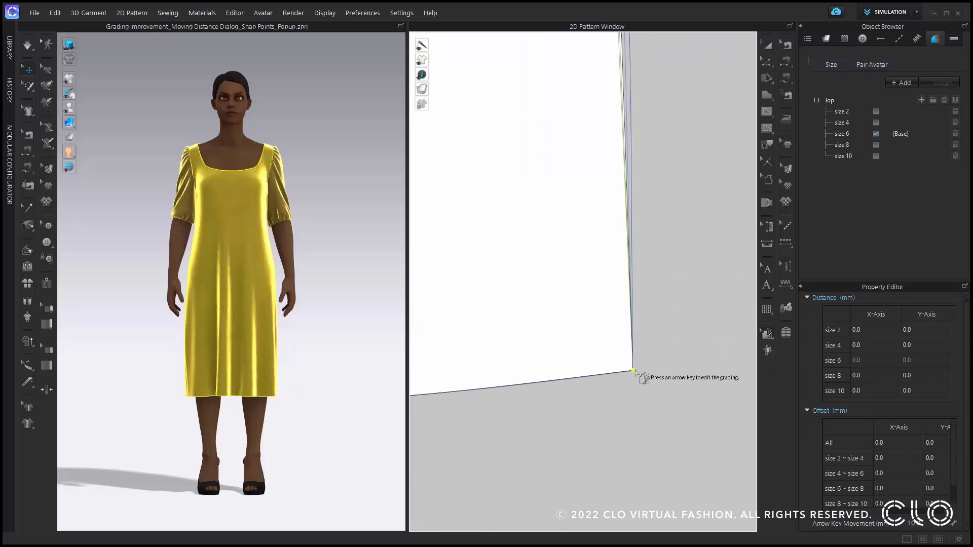
{"action": "left_click_drag", "start_coordinate": [633, 370], "coordinate": [708, 362]}
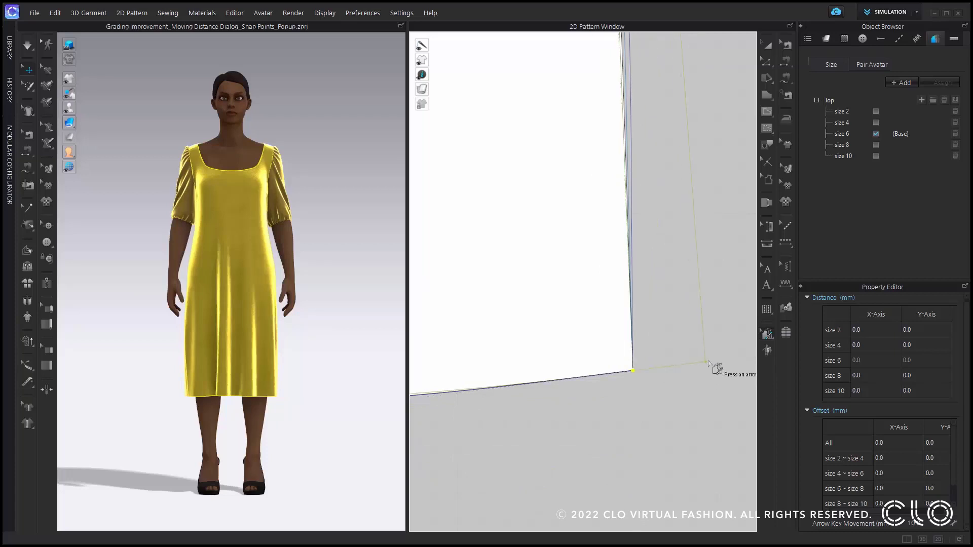
{"action": "key", "text": "ctrl+z"}
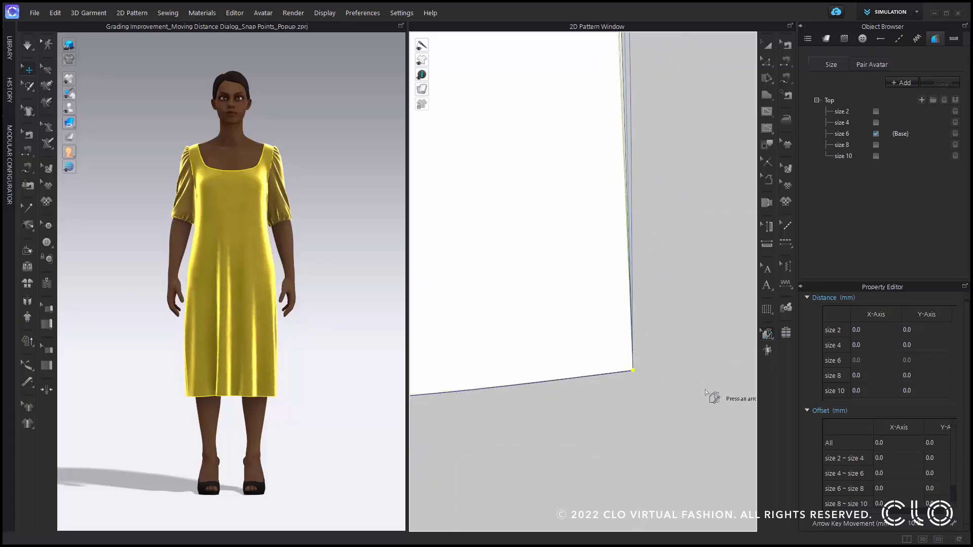
- Move the size 2 side hem point up along the side seam with a moving distance of 80 mm
{"action": "scroll", "coordinate": [696, 377], "scroll_direction": "down", "scroll_amount": 3}
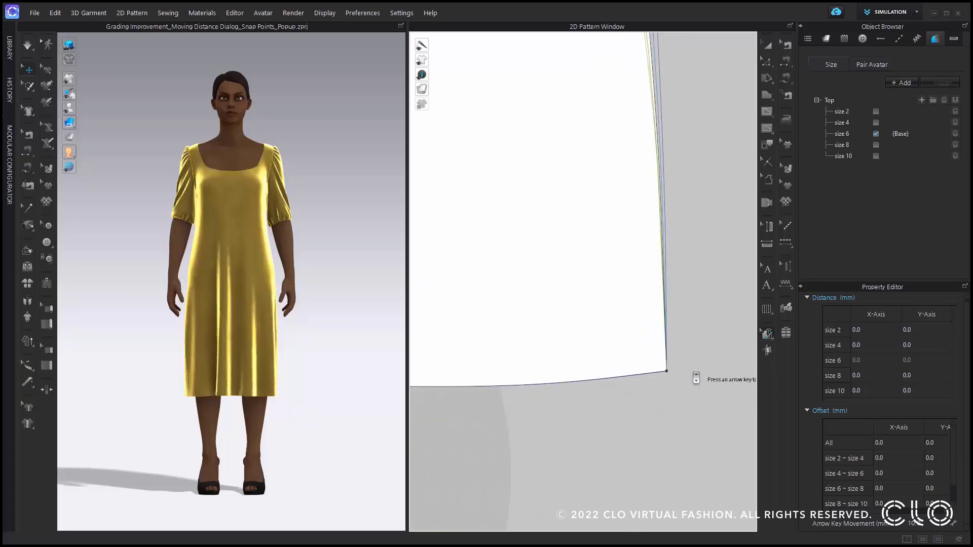
{"action": "middle_click_drag", "start_coordinate": [683, 378], "coordinate": [709, 365]}
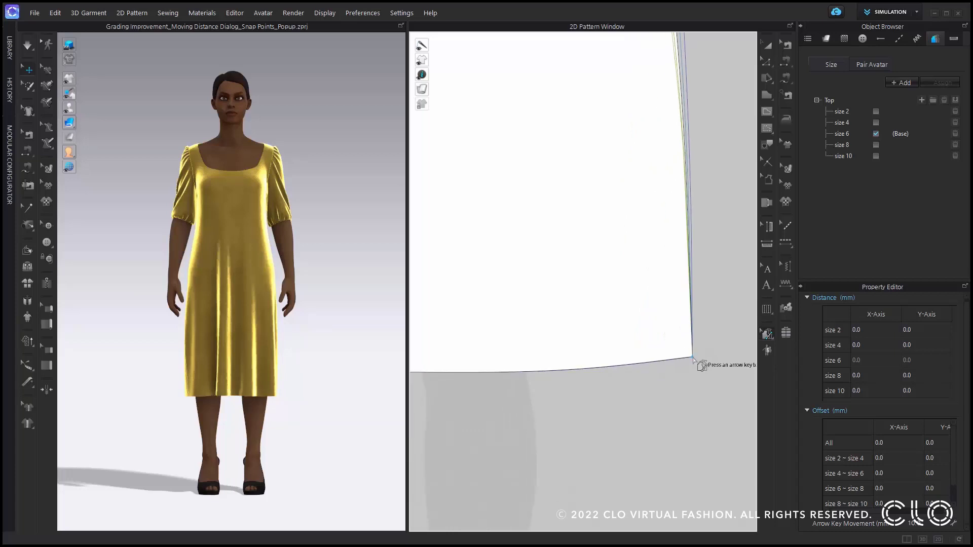
{"action": "left_click", "coordinate": [693, 358]}
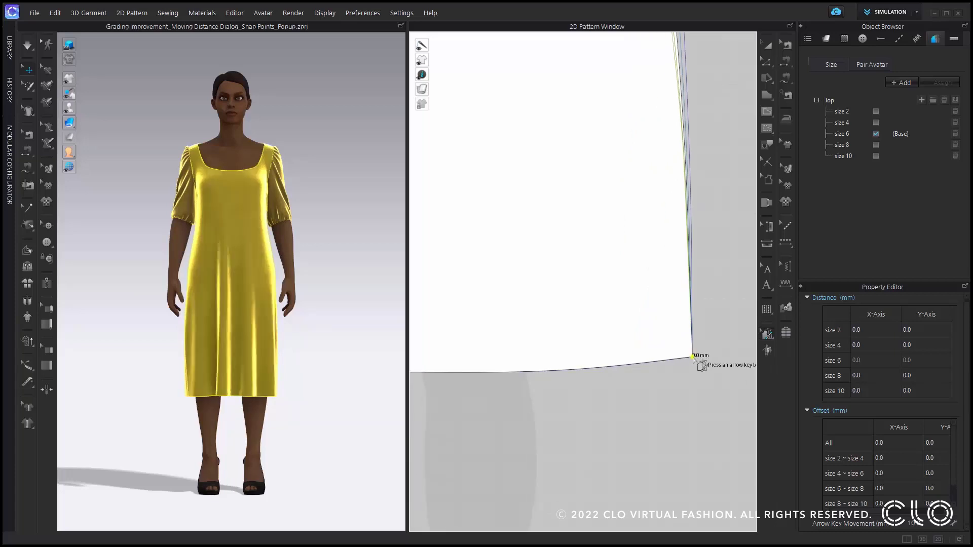
{"action": "left_click_drag", "start_coordinate": [692, 357], "coordinate": [690, 278]}
{"action": "right_click", "coordinate": [691, 277]}
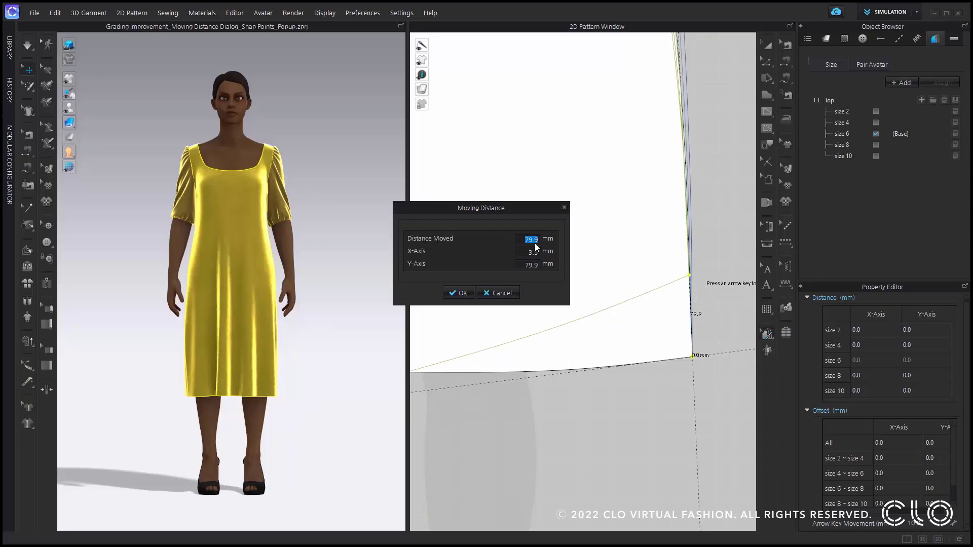
{"action": "type", "text": "80"}
{"action": "left_click", "coordinate": [458, 293]}
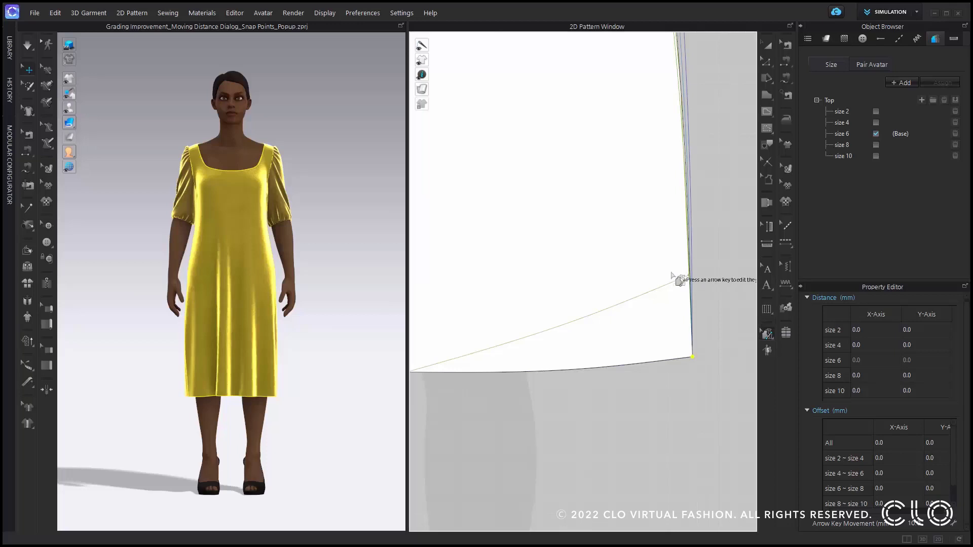
- Move the 002-Front_size 4_0 side hem point up along the side seam with a moving distance of 40 mm
{"action": "left_click", "coordinate": [693, 358]}
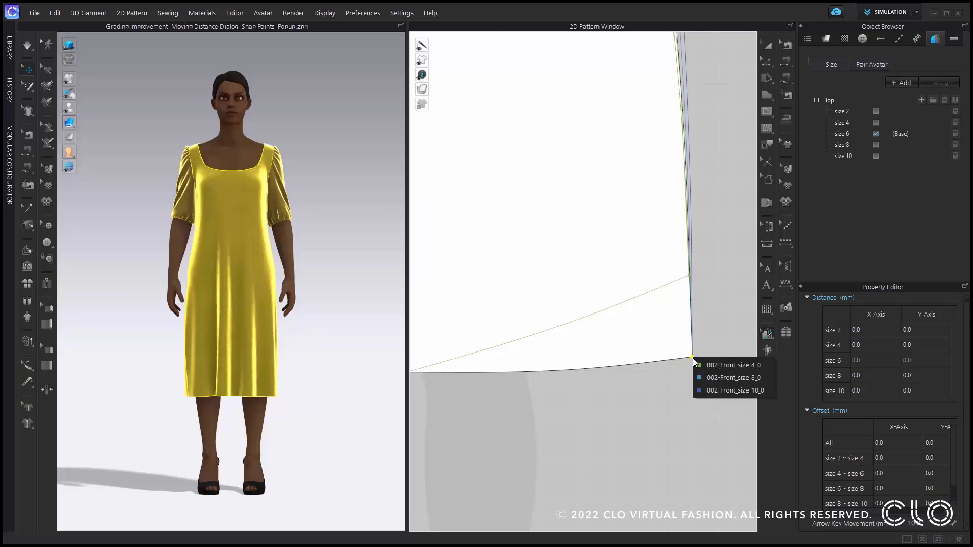
{"action": "left_click", "coordinate": [723, 364]}
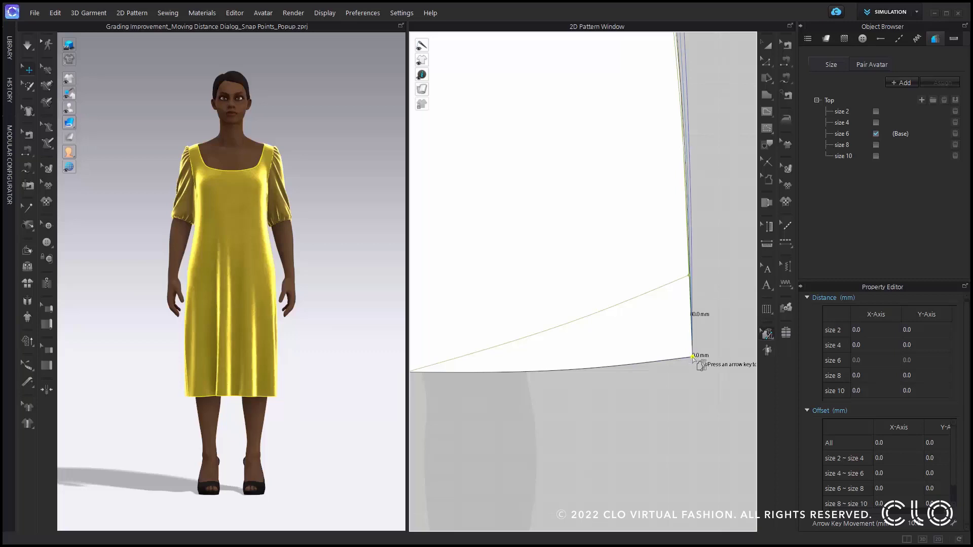
{"action": "left_click_drag", "start_coordinate": [692, 358], "coordinate": [698, 317]}
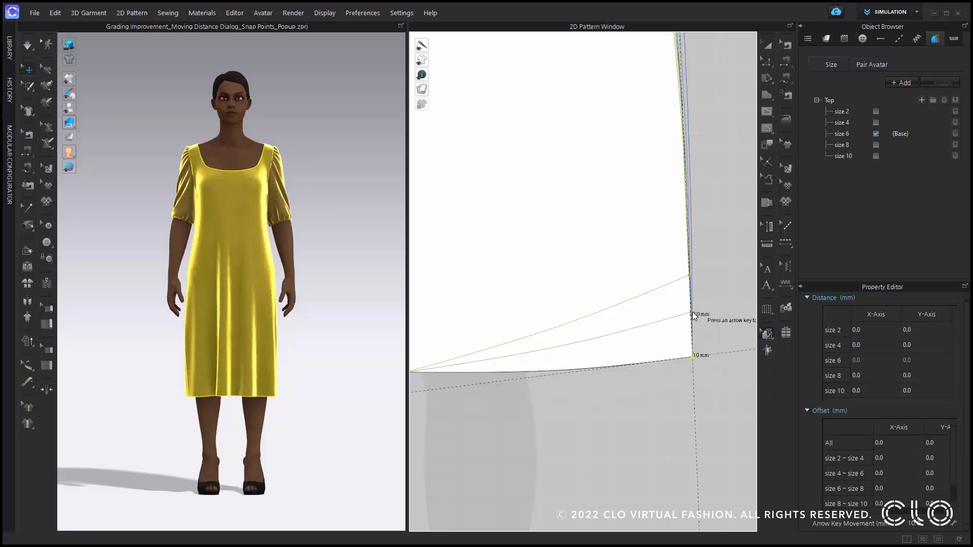
{"action": "right_click", "coordinate": [693, 316]}
{"action": "type", "text": "4"}
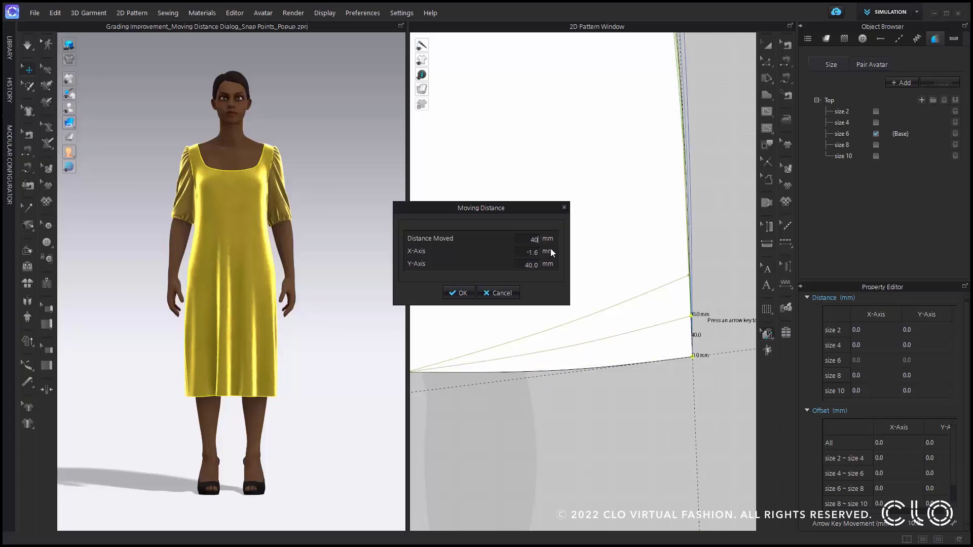
{"action": "type", "text": "0"}
{"action": "left_click", "coordinate": [458, 292]}
- Move the 002-Front_size 8_0 side hem point down along the side seam's extension with a moving distance of 40 mm
{"action": "scroll", "coordinate": [635, 379], "scroll_direction": "down", "scroll_amount": 4}
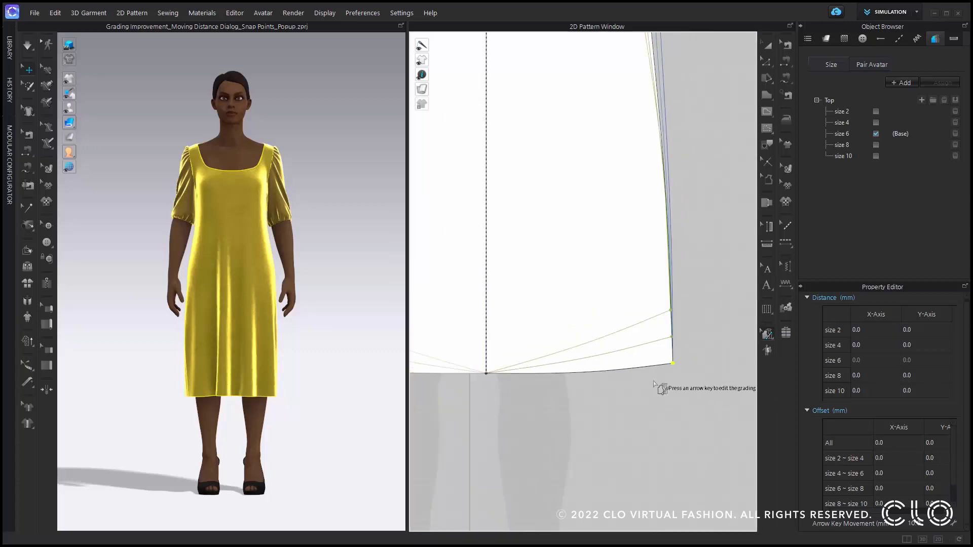
{"action": "middle_click_drag", "start_coordinate": [655, 382], "coordinate": [663, 358]}
{"action": "left_click", "coordinate": [681, 341]}
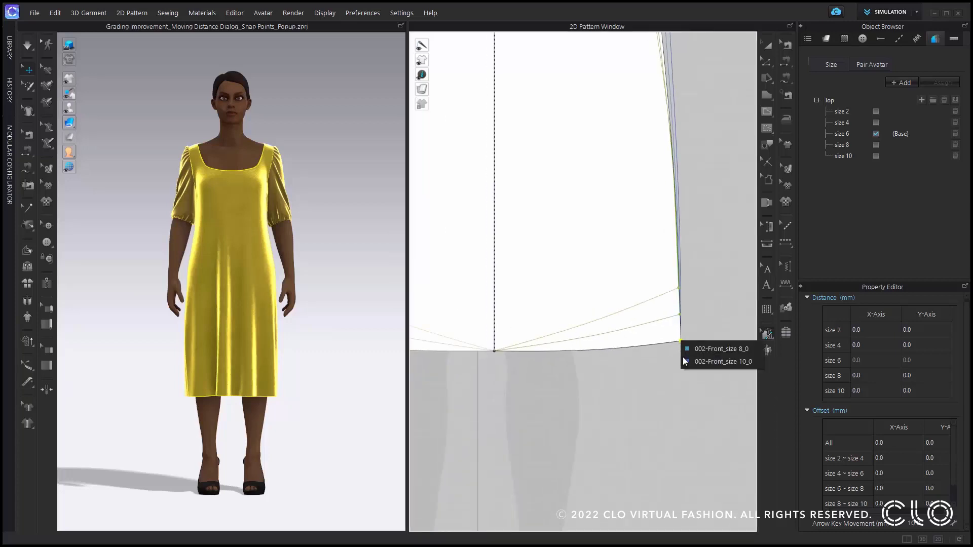
{"action": "left_click", "coordinate": [689, 349]}
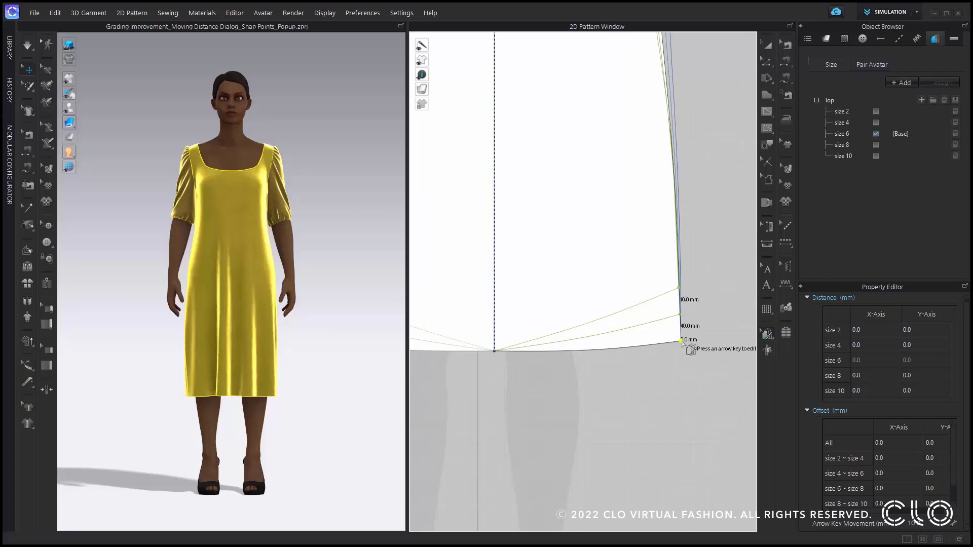
{"action": "left_click_drag", "start_coordinate": [682, 343], "coordinate": [682, 374]}
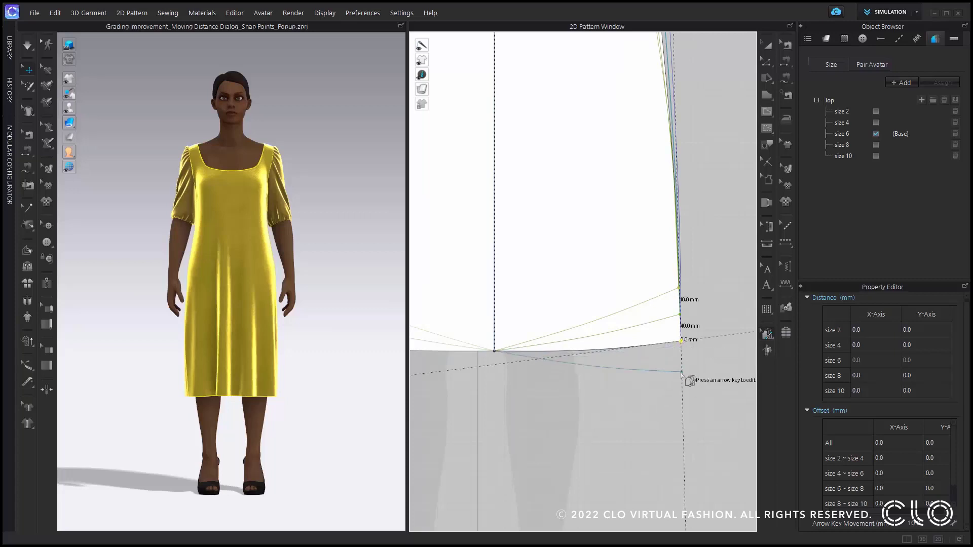
{"action": "right_click", "coordinate": [681, 373]}
{"action": "type", "text": "40"}
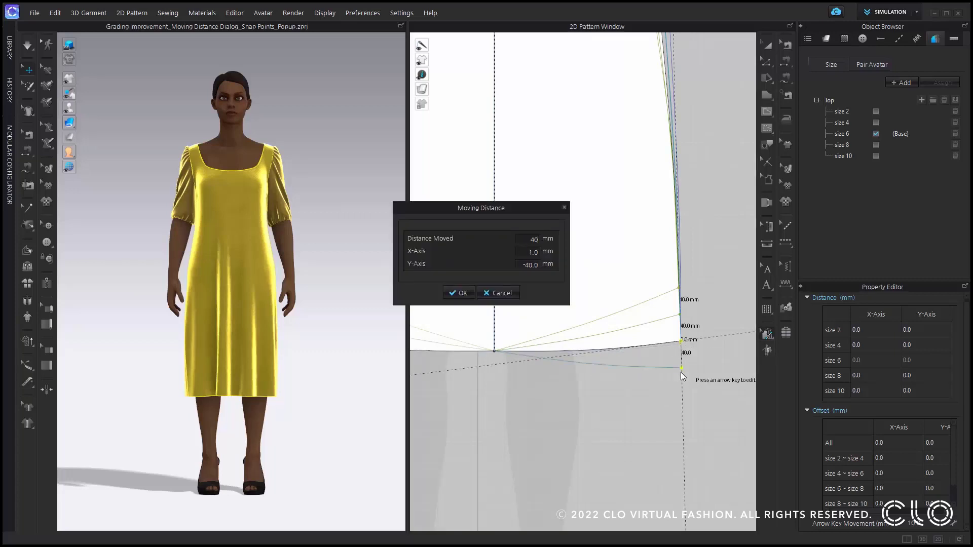
{"action": "key", "text": "Return"}
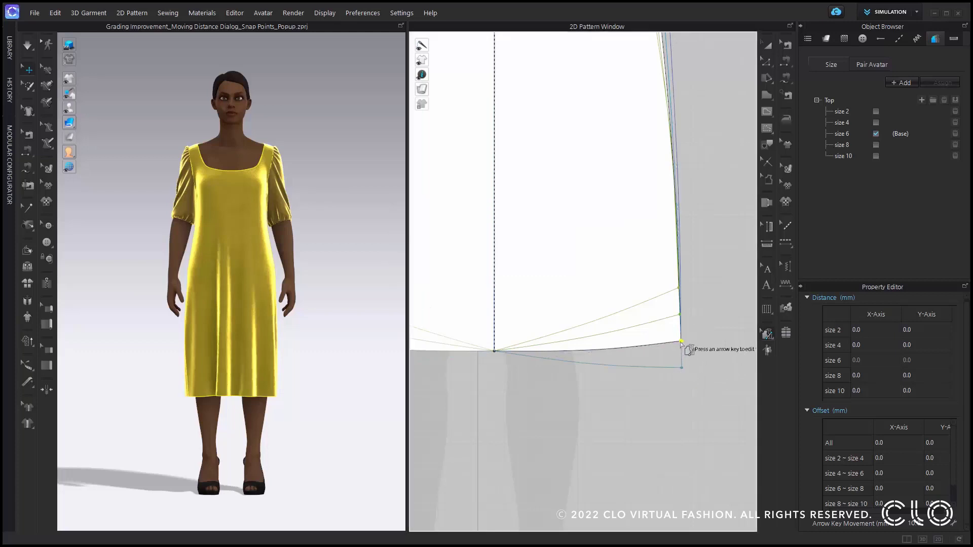
- Move the size 10 side hem point down below the hem with a moving distance of 80 mm
{"action": "left_click_drag", "start_coordinate": [681, 342], "coordinate": [688, 401]}
{"action": "right_click", "coordinate": [688, 401]}
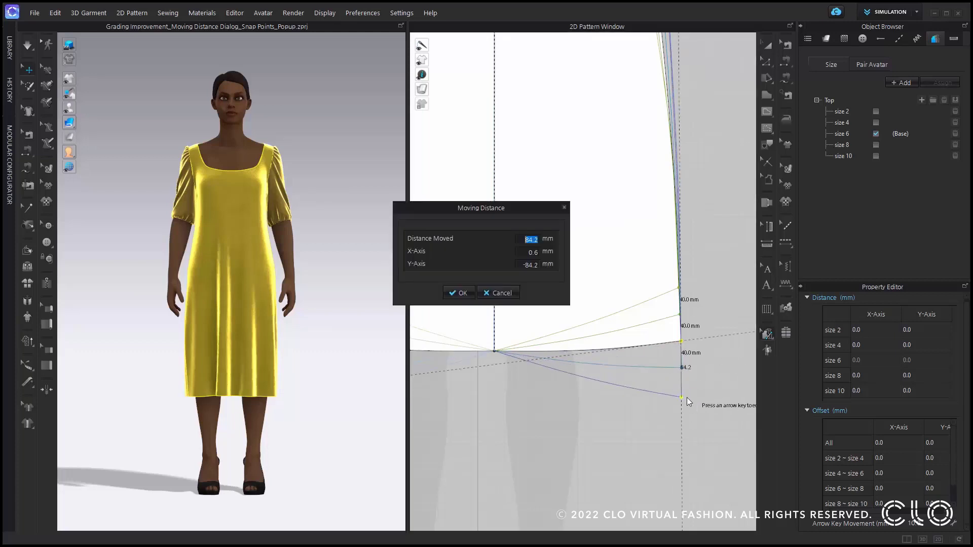
{"action": "type", "text": "80"}
{"action": "key", "text": "Return"}
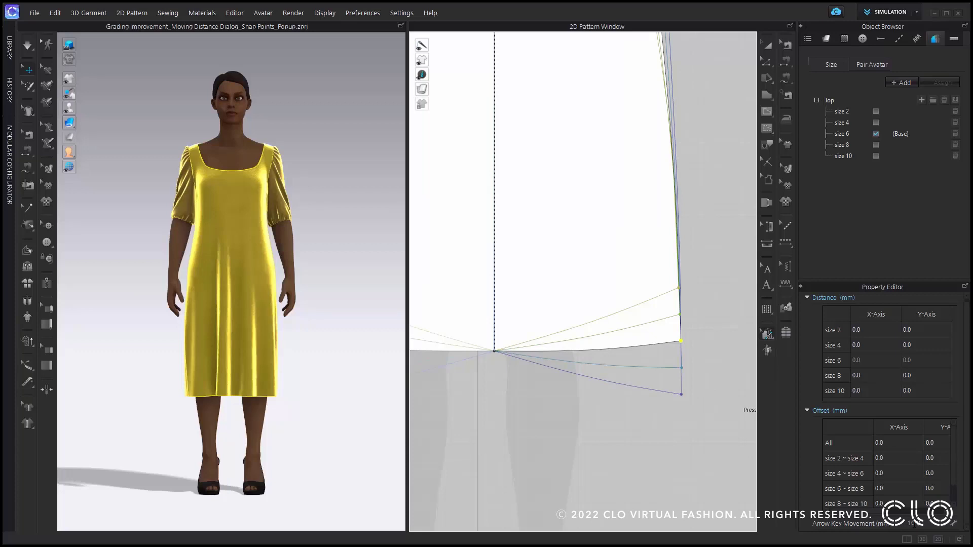
- Move the size 2 centre front hem point straight up along the centre line with a moving distance of 80 mm
{"action": "left_click", "coordinate": [500, 358]}
{"action": "left_click", "coordinate": [502, 357]}
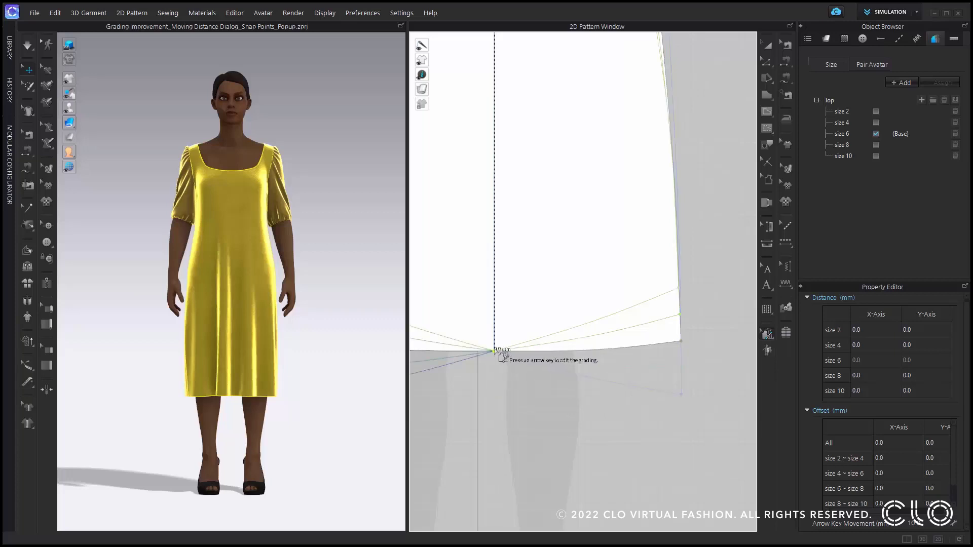
{"action": "left_click_drag", "start_coordinate": [503, 357], "coordinate": [505, 314]}
{"action": "right_click", "coordinate": [505, 314]}
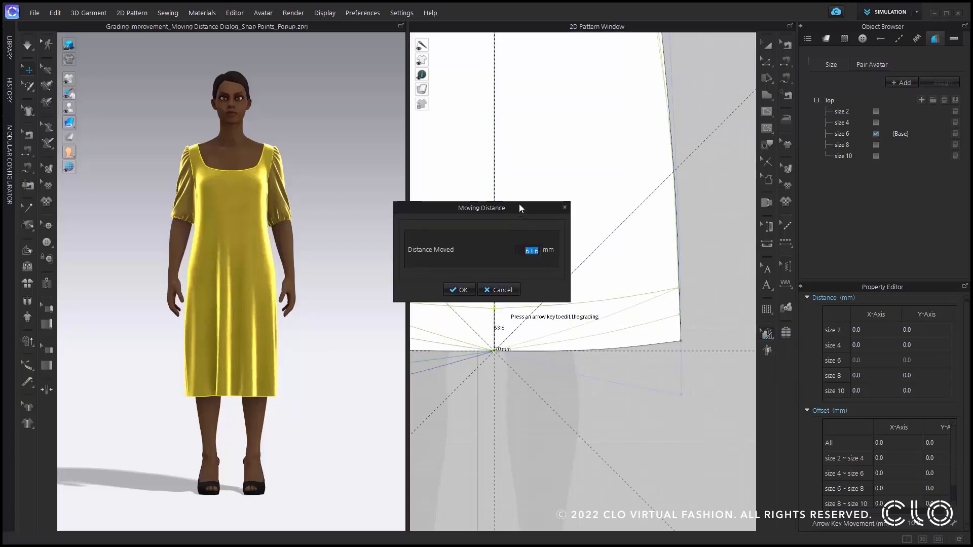
{"action": "left_click_drag", "start_coordinate": [520, 205], "coordinate": [524, 185]}
{"action": "type", "text": "80"}
{"action": "key", "text": "Return"}
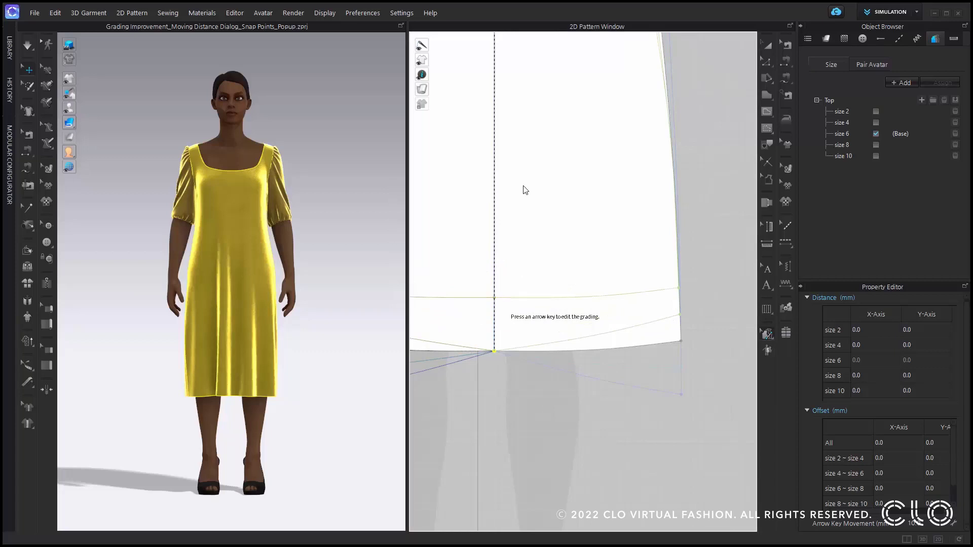
- Move the size 4 centre front hem point straight up along the centre line with a moving distance of 40 mm
{"action": "left_click", "coordinate": [497, 354]}
{"action": "left_click", "coordinate": [545, 360]}
{"action": "left_click_drag", "start_coordinate": [496, 353], "coordinate": [494, 331]}
{"action": "right_click", "coordinate": [493, 330]}
{"action": "type", "text": "40"}
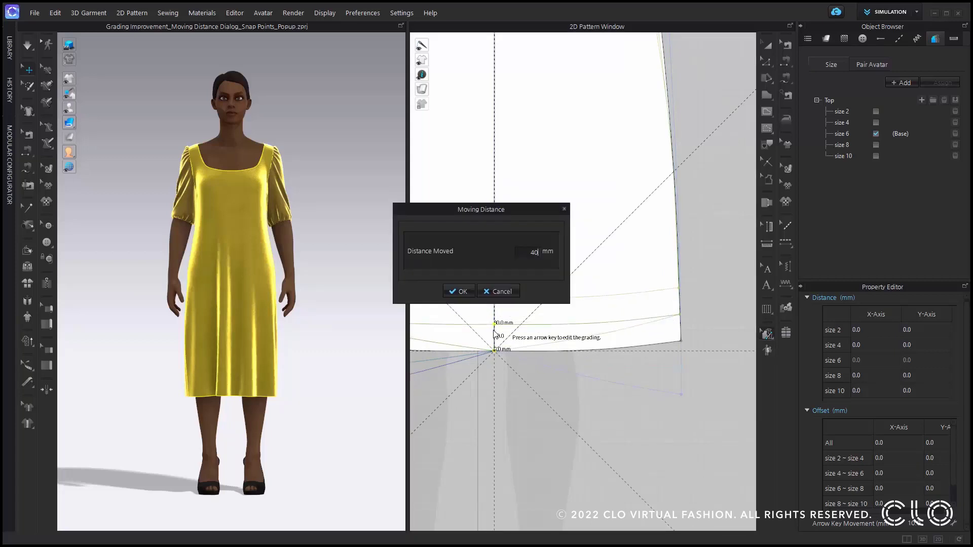
{"action": "key", "text": "Return"}
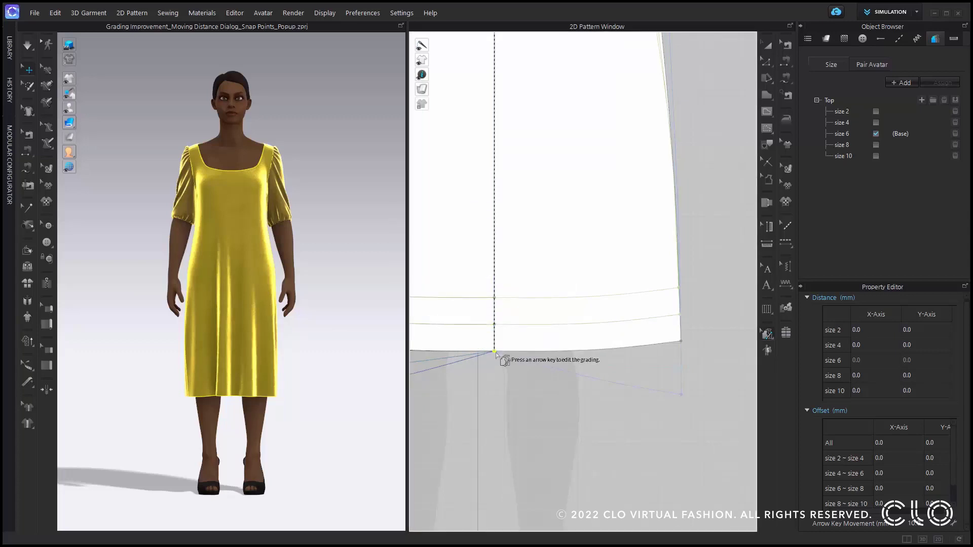
- Move the size 8 centre front hem point straight down with a moving distance of 40 mm
{"action": "left_click", "coordinate": [495, 352]}
{"action": "left_click", "coordinate": [542, 359]}
{"action": "mouse_move", "coordinate": [497, 360]}
{"action": "left_mouse_down"}
{"action": "mouse_move", "coordinate": [508, 384]}
{"action": "mouse_move", "coordinate": [500, 378]}
{"action": "left_mouse_up"}
{"action": "right_click", "coordinate": [499, 378]}
{"action": "key", "text": "Return"}
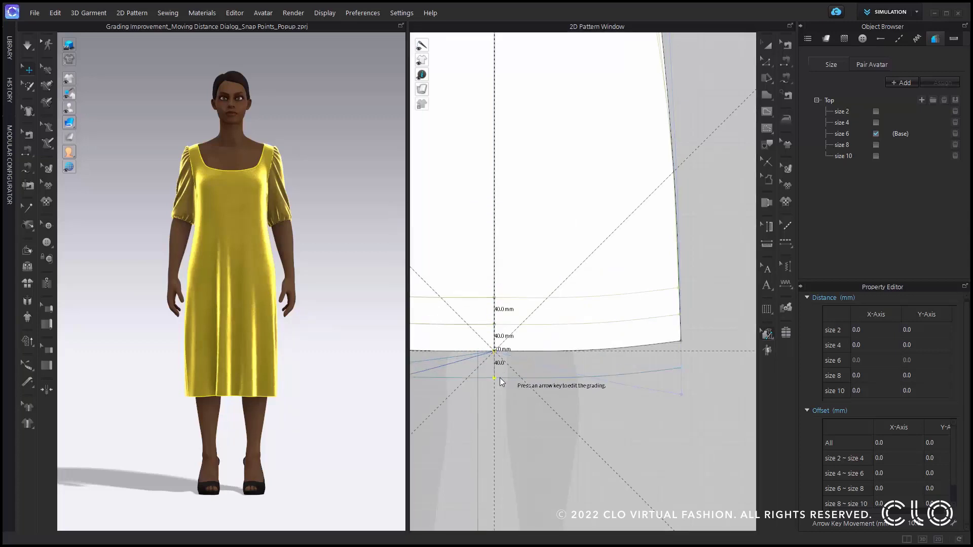
- Move the size 10 centre front hem point straight down with a moving distance of 80 mm
{"action": "scroll", "coordinate": [499, 392], "scroll_direction": "down", "scroll_amount": 2}
{"action": "middle_click_drag", "start_coordinate": [512, 406], "coordinate": [537, 399]}
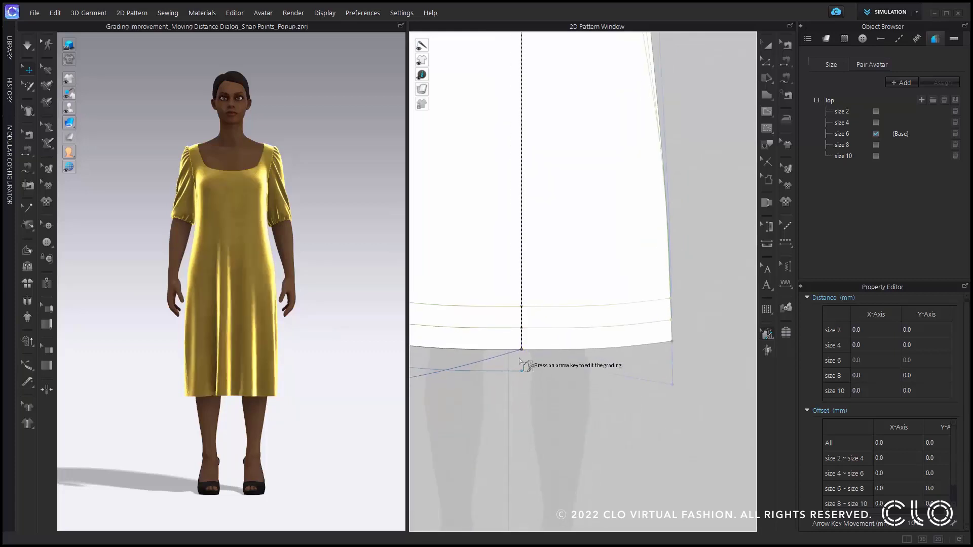
{"action": "left_click_drag", "start_coordinate": [522, 350], "coordinate": [525, 401]}
{"action": "right_click", "coordinate": [525, 401]}
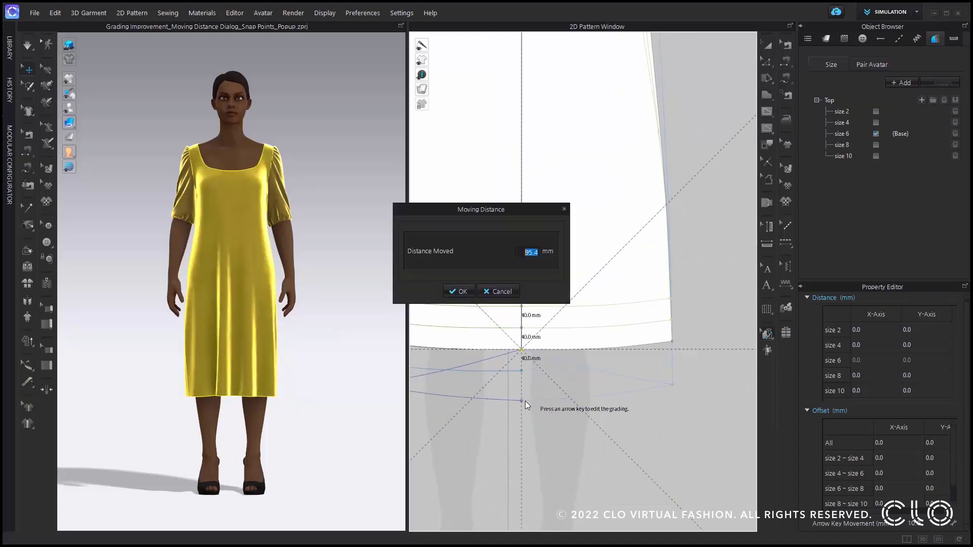
{"action": "type", "text": "80"}
{"action": "key", "text": "Return"}
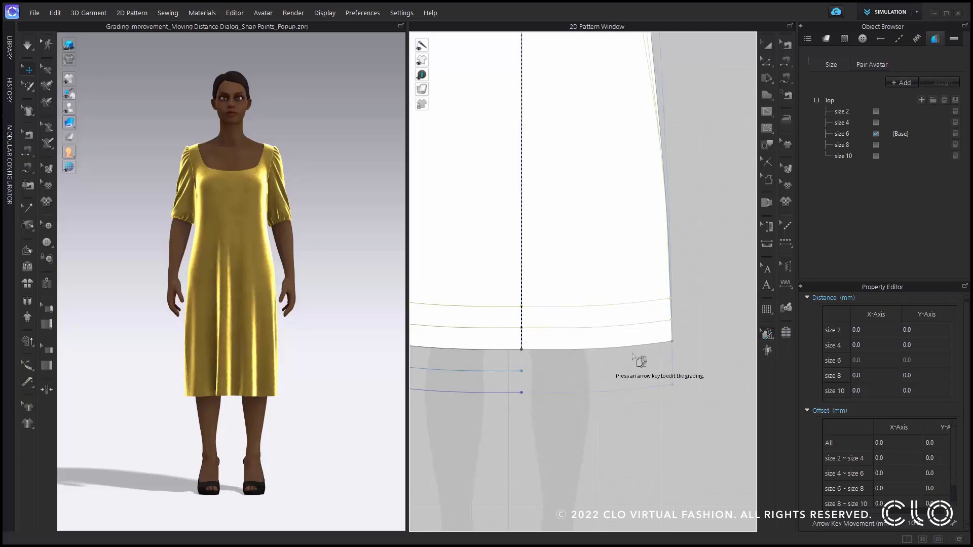
- Nudge the side hem points inward in 10 mm increments, giving X-axis distances of -23.5 mm for size 2 and -11.6 mm for size 4
{"action": "middle_click_drag", "start_coordinate": [688, 292], "coordinate": [668, 295]}
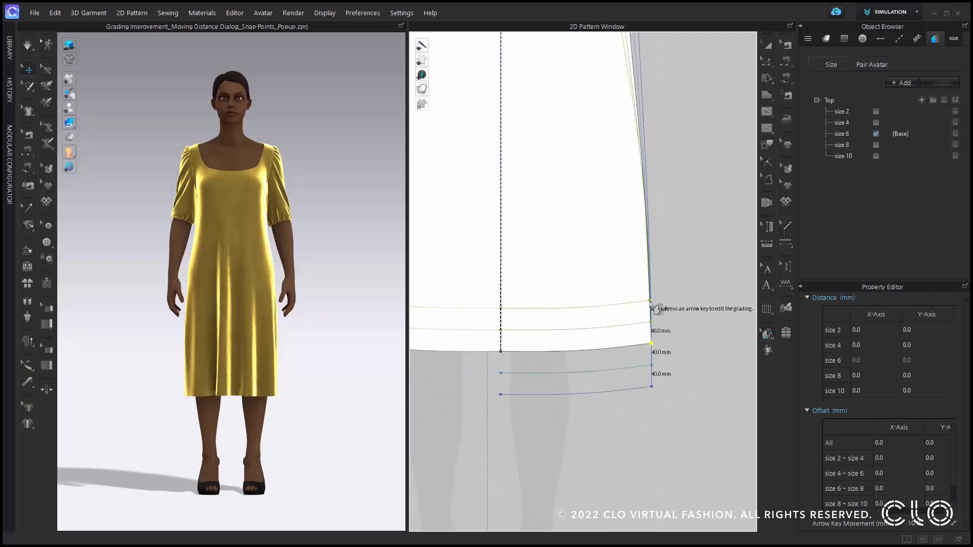
{"action": "left_click", "coordinate": [650, 302]}
{"action": "key", "text": "Left"}
{"action": "key", "text": "Left"}
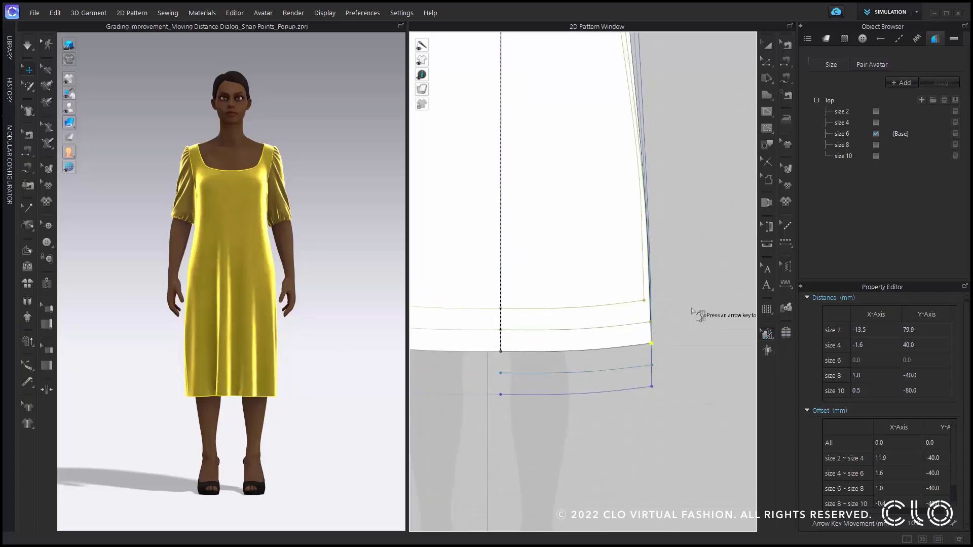
{"action": "left_click", "coordinate": [651, 323]}
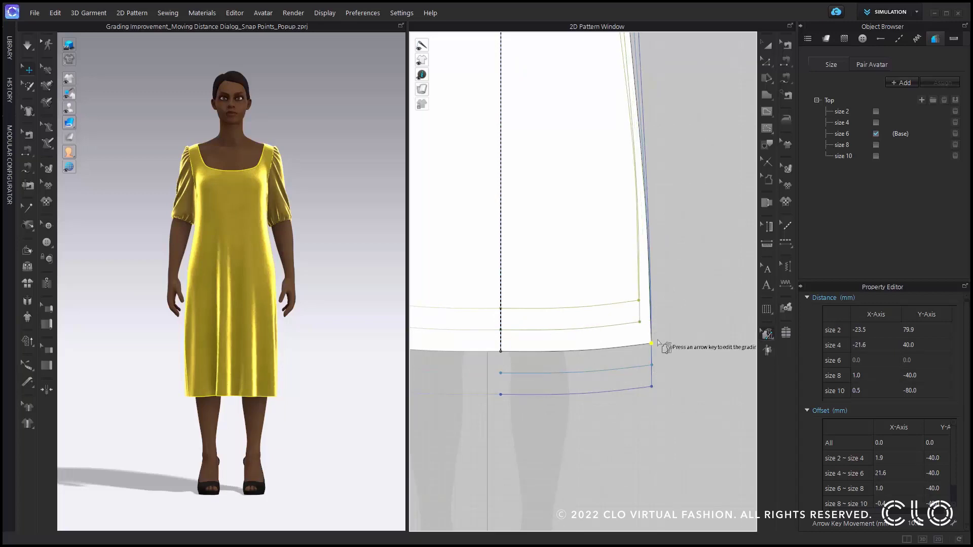
{"action": "key", "text": "Left"}
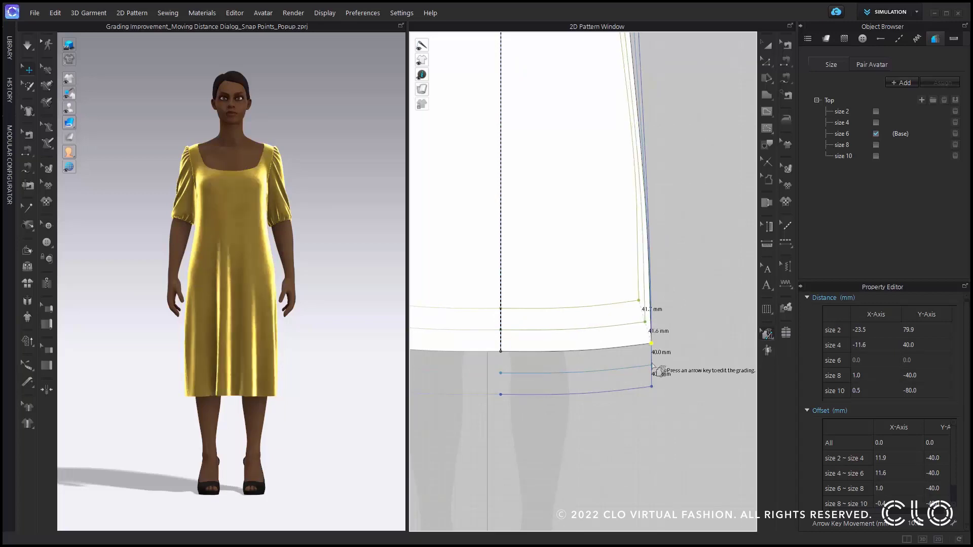
- Nudge the size 8 side hem point outward by 10 mm and the size 10 side hem point outward by 20 mm, then deselect
{"action": "left_click", "coordinate": [652, 364]}
{"action": "key", "text": "Right"}
{"action": "left_click", "coordinate": [651, 388]}
{"action": "key", "text": "Right"}
{"action": "key", "text": "Right"}
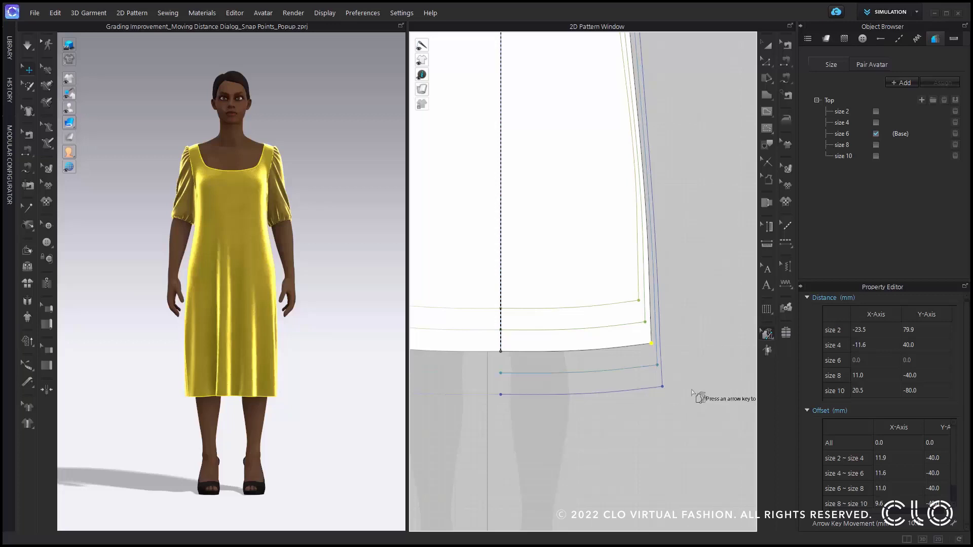
{"action": "left_click", "coordinate": [691, 389]}
{"action": "scroll", "coordinate": [684, 379], "scroll_direction": "down", "scroll_amount": 4}
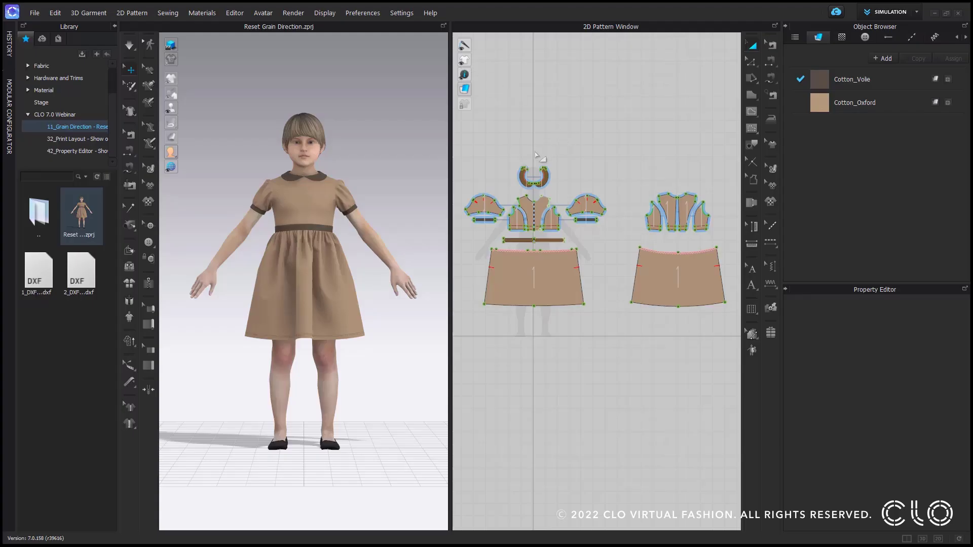
- Select the front skirt pattern of the Reset Grain Direction project and inspect its fabric grain direction
{"action": "scroll", "coordinate": [552, 157], "scroll_direction": "up", "scroll_amount": 5}
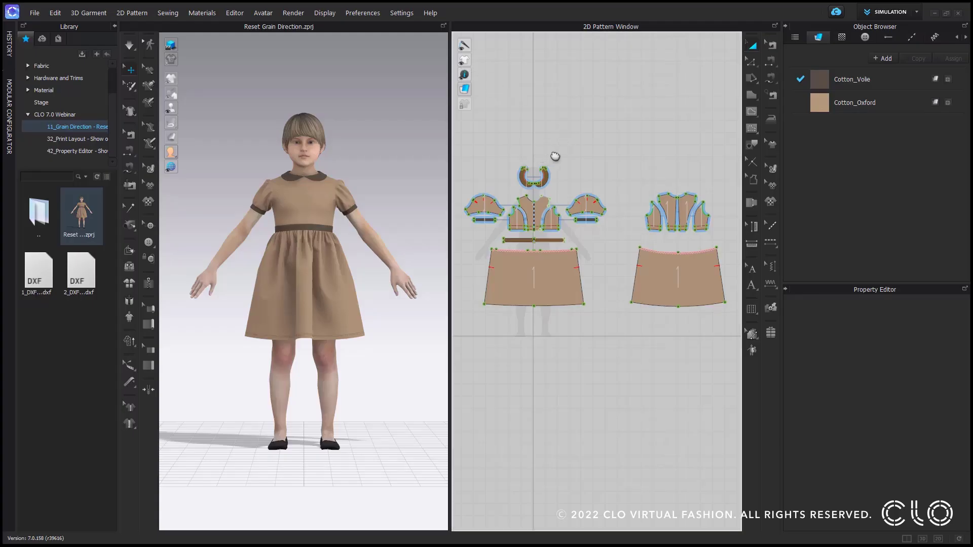
{"action": "middle_click_drag", "start_coordinate": [618, 227], "coordinate": [610, 161]}
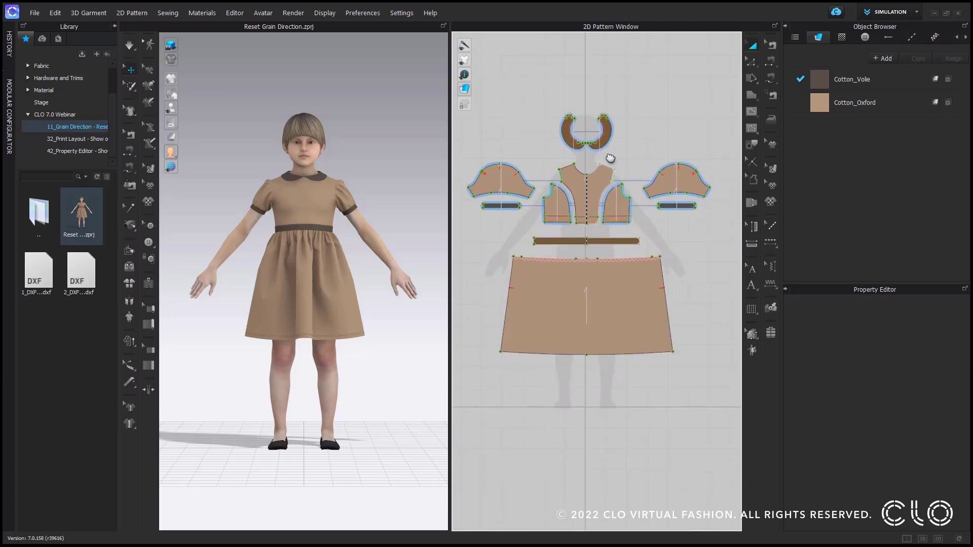
{"action": "left_click", "coordinate": [628, 298]}
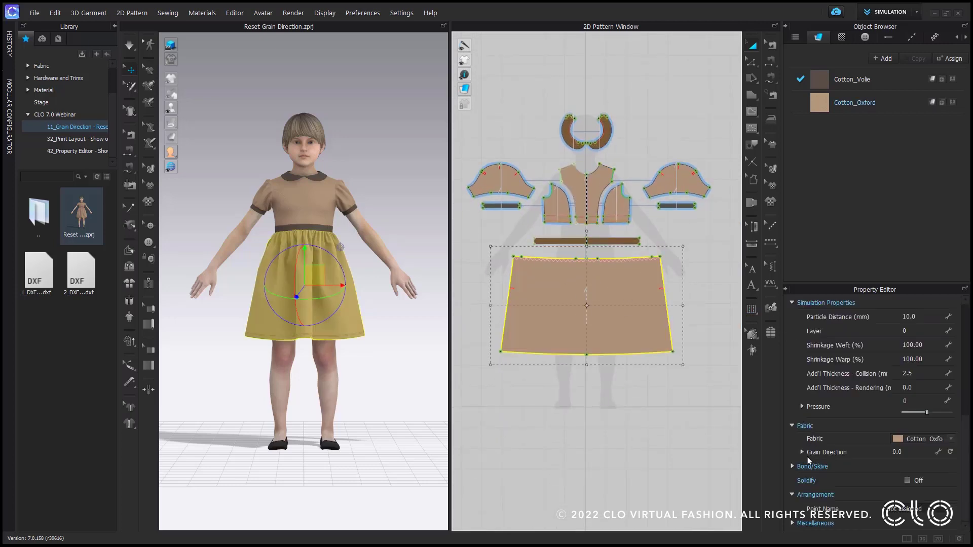
{"action": "left_click", "coordinate": [900, 454]}
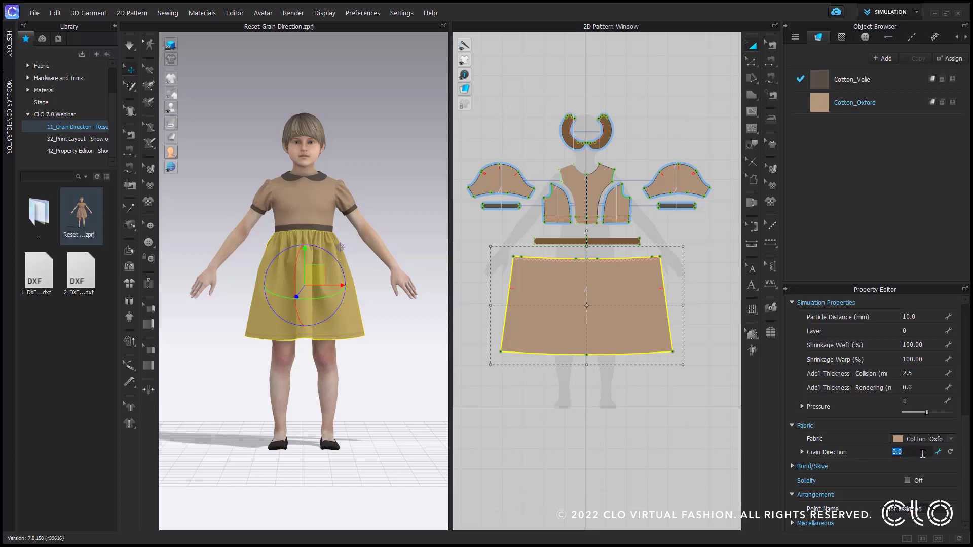
- Import 1_DXF_Vertical_0.dxf with load type Open and Reset Grain Angle kept at Maintain Original
{"action": "double_click", "coordinate": [44, 294]}
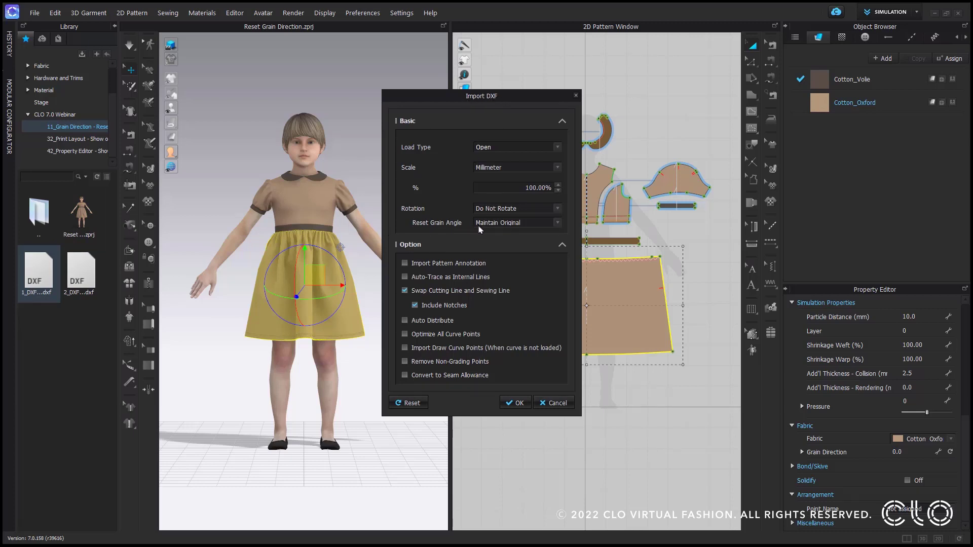
{"action": "left_click", "coordinate": [541, 223]}
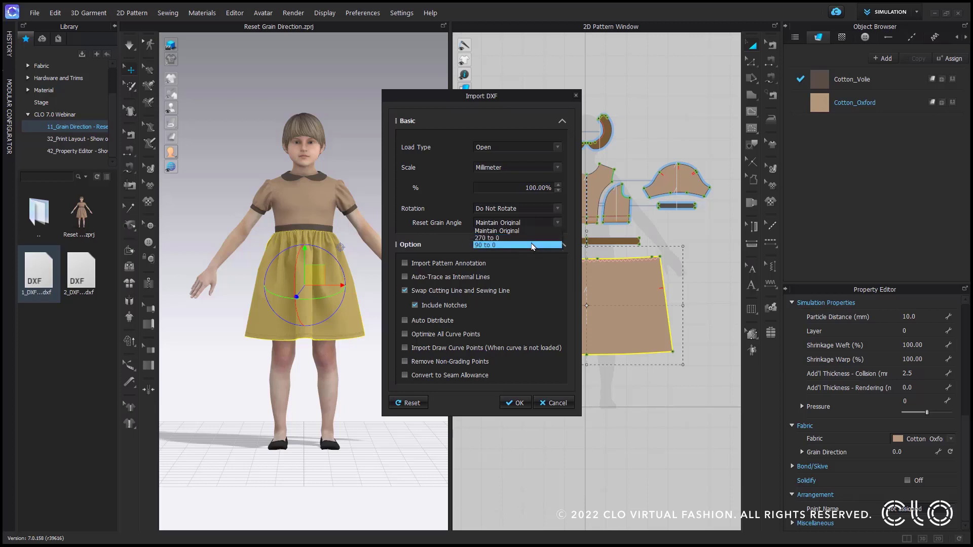
{"action": "left_click", "coordinate": [517, 232]}
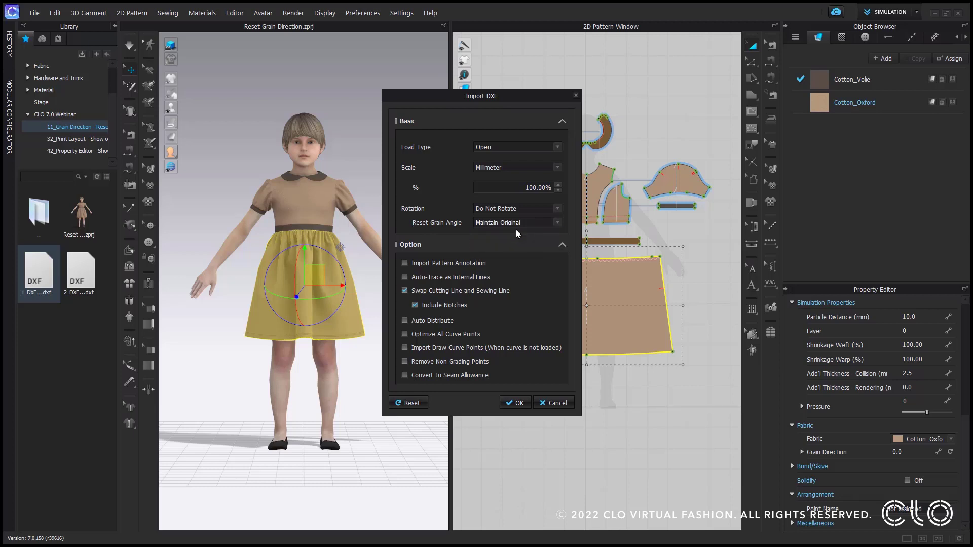
{"action": "left_click", "coordinate": [515, 402]}
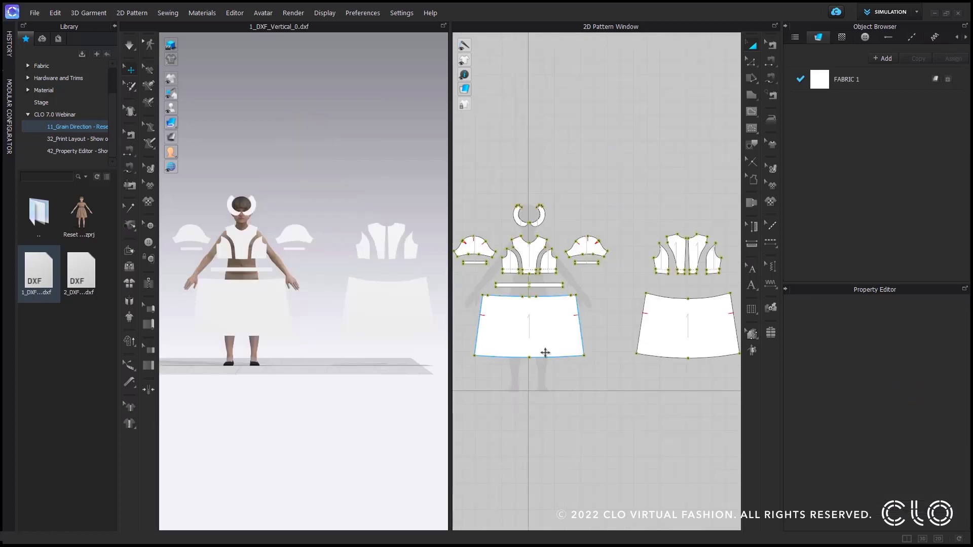
- Select the front skirt pattern of the vertical DXF and check its fabric grain direction
{"action": "right_click_drag", "start_coordinate": [543, 352], "coordinate": [598, 302]}
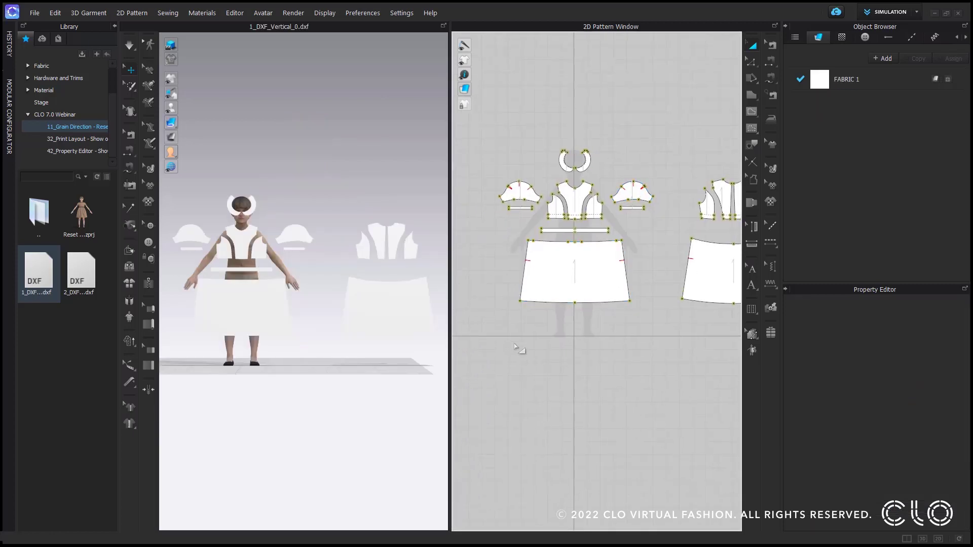
{"action": "scroll", "coordinate": [529, 334], "scroll_direction": "up", "scroll_amount": 3}
{"action": "left_click", "coordinate": [604, 253]}
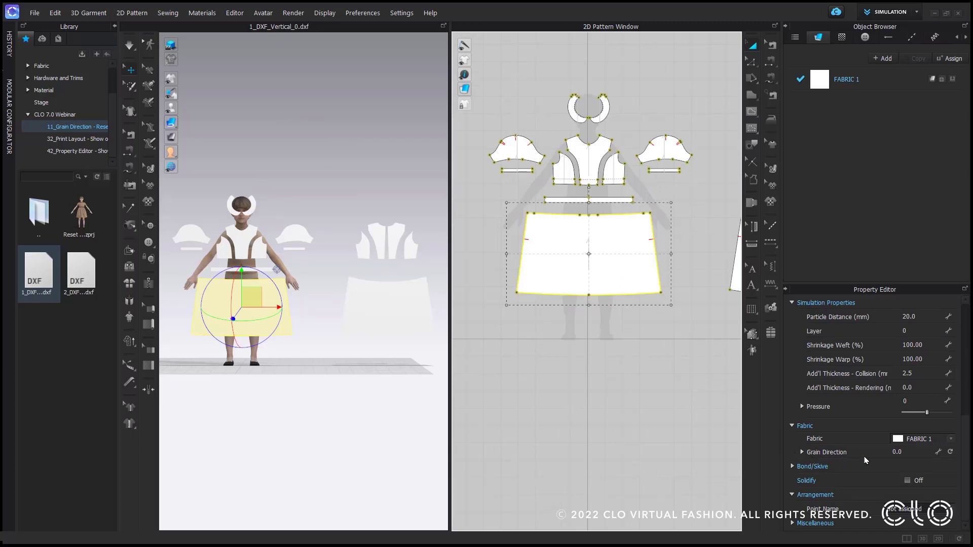
- Import 2_DXF_horizontal_Right_270.dxf without saving the current file, keeping Reset Grain Angle at Maintain Original
{"action": "double_click", "coordinate": [81, 274]}
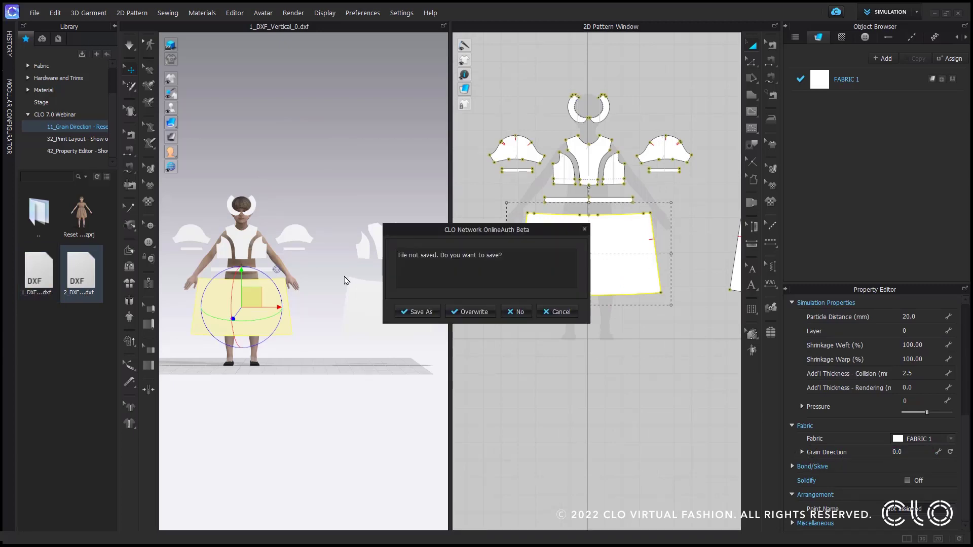
{"action": "left_click", "coordinate": [517, 312]}
{"action": "left_click", "coordinate": [508, 403]}
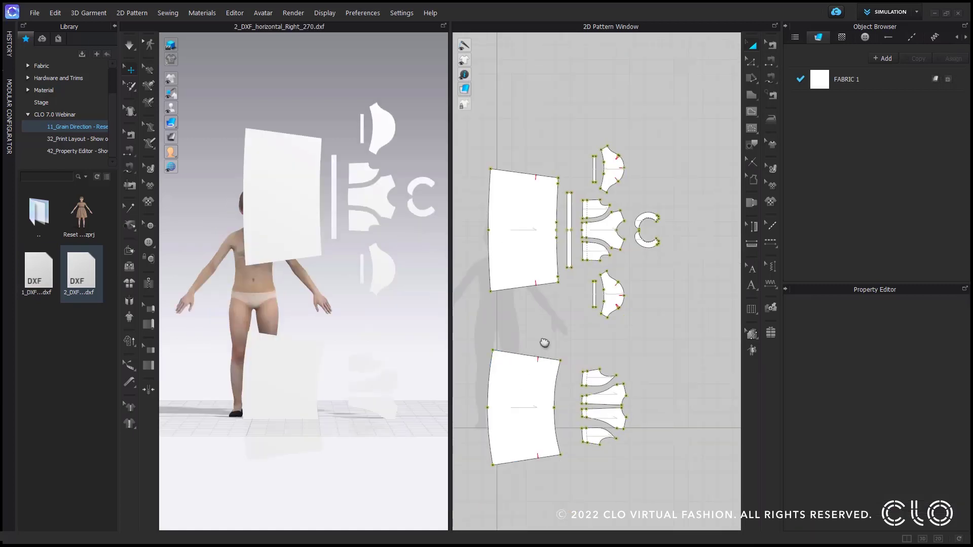
- Select the front skirt pattern of the horizontal DXF and check its fabric grain direction
{"action": "right_click_drag", "start_coordinate": [545, 343], "coordinate": [559, 307]}
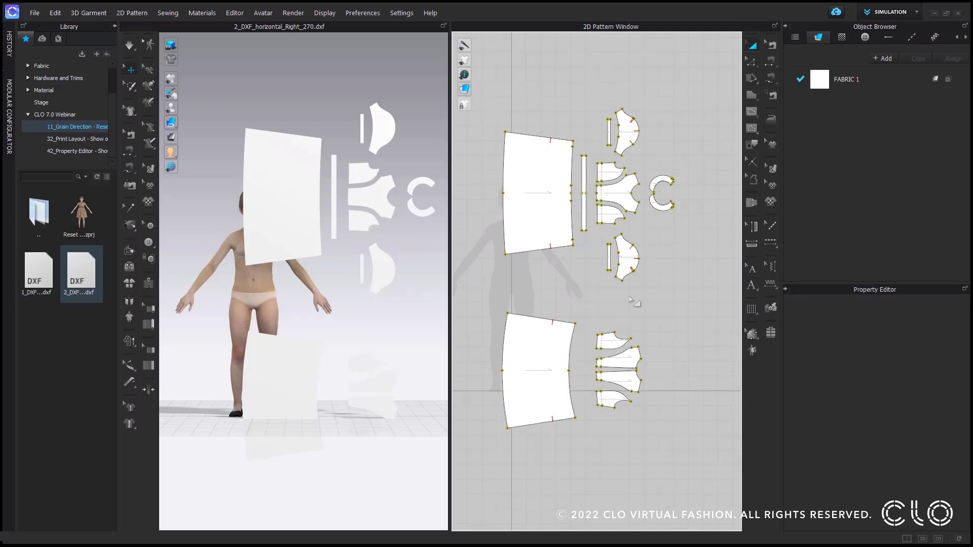
{"action": "right_click_drag", "start_coordinate": [642, 285], "coordinate": [666, 358]}
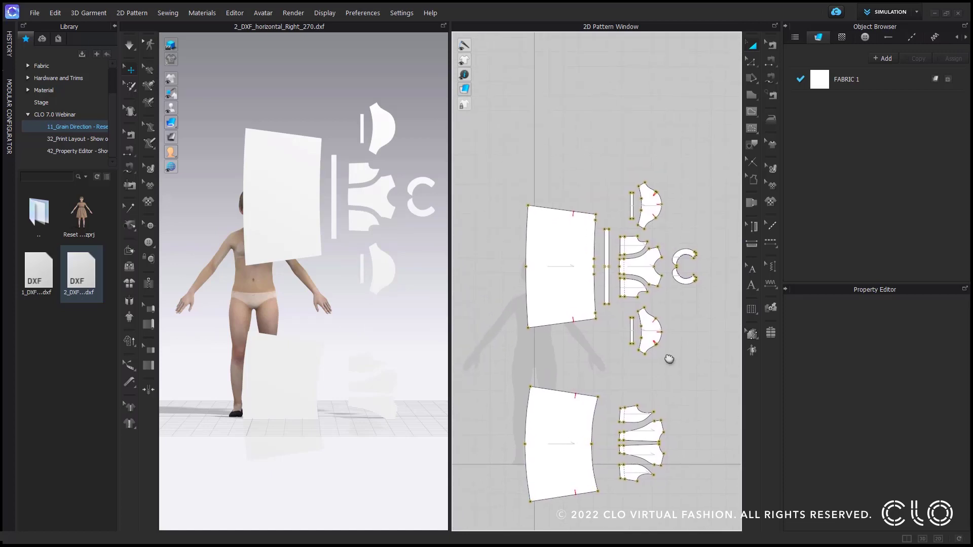
{"action": "left_click", "coordinate": [581, 285]}
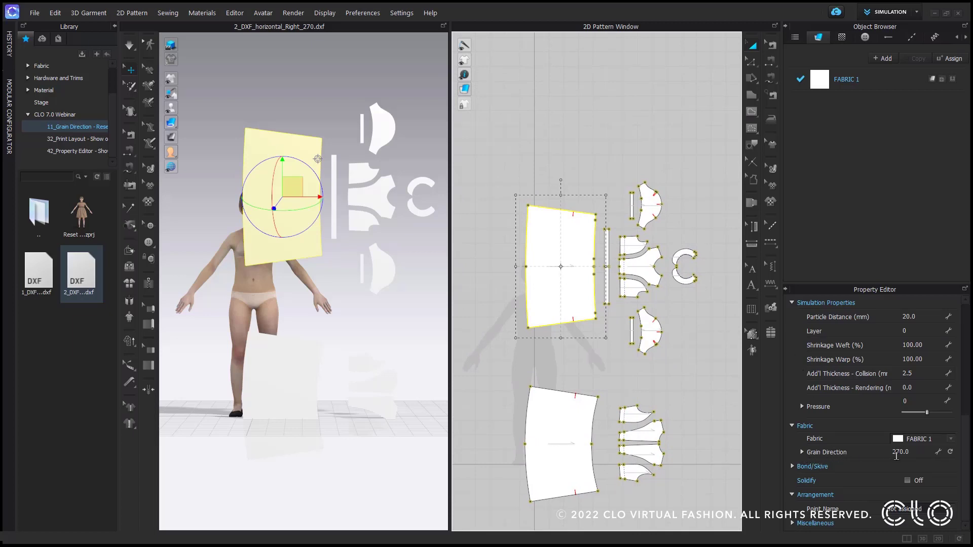
{"action": "left_click", "coordinate": [906, 453]}
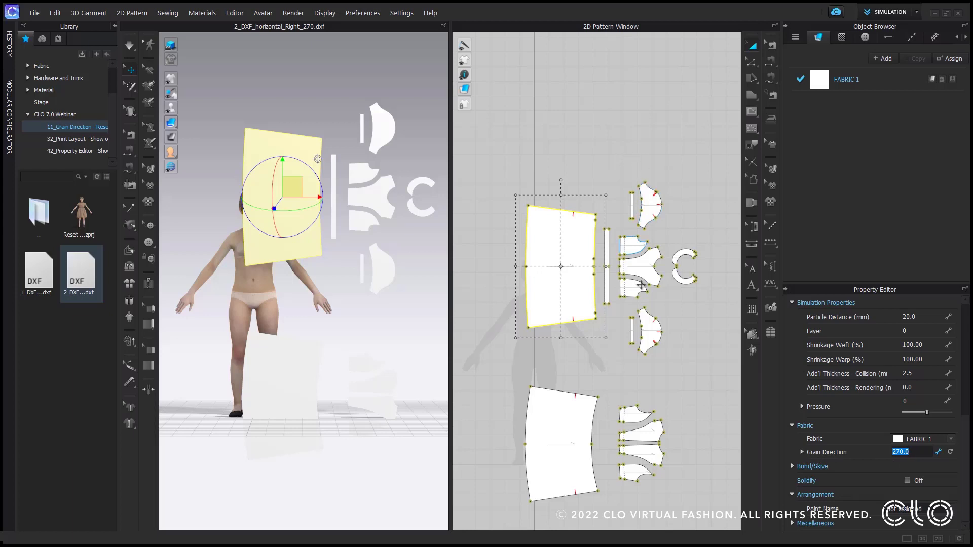
{"action": "right_click_drag", "start_coordinate": [647, 304], "coordinate": [643, 252]}
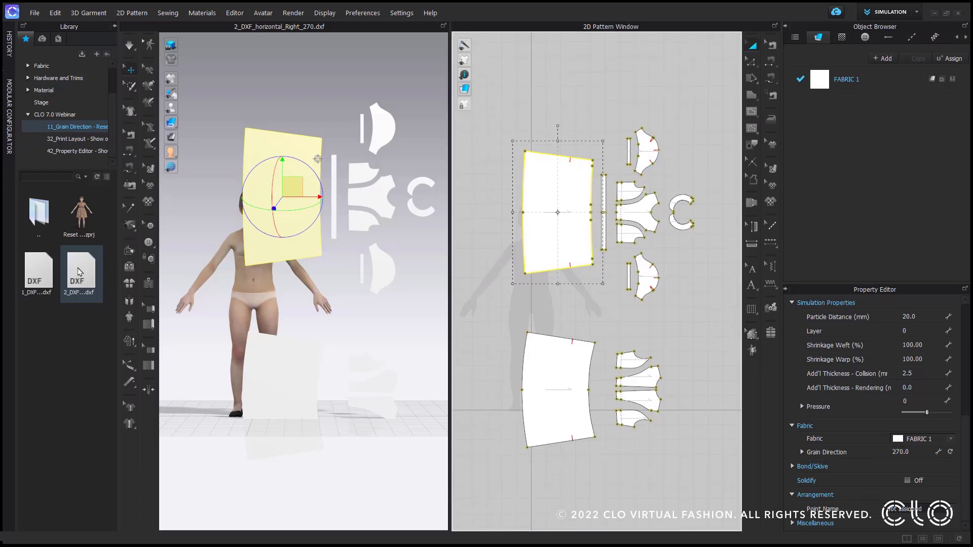
- Re-import 2_DXF_horizontal_Right_270.dxf without saving, with load type Open and Reset Grain Angle set to 270 to 0
{"action": "double_click", "coordinate": [79, 272]}
{"action": "left_click", "coordinate": [515, 314]}
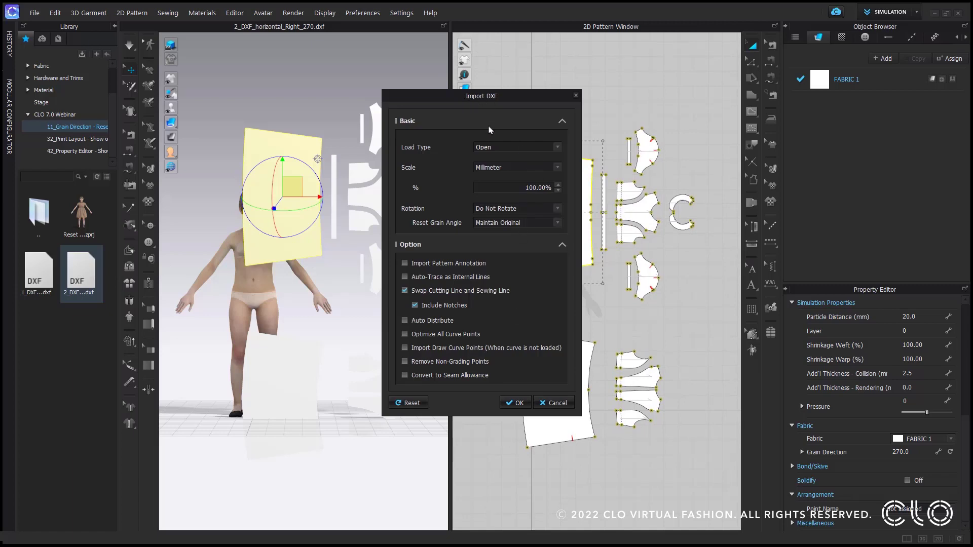
{"action": "left_click", "coordinate": [504, 223]}
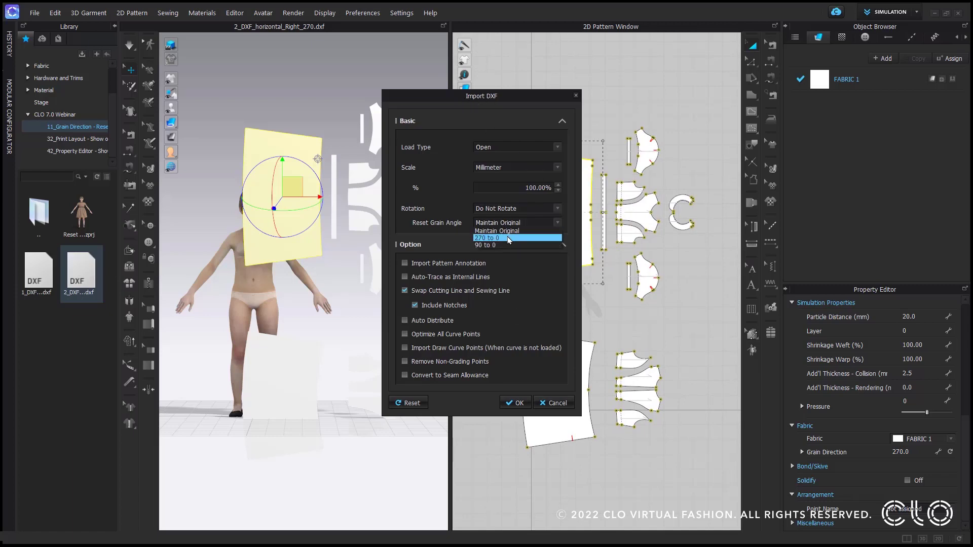
{"action": "left_click", "coordinate": [507, 238]}
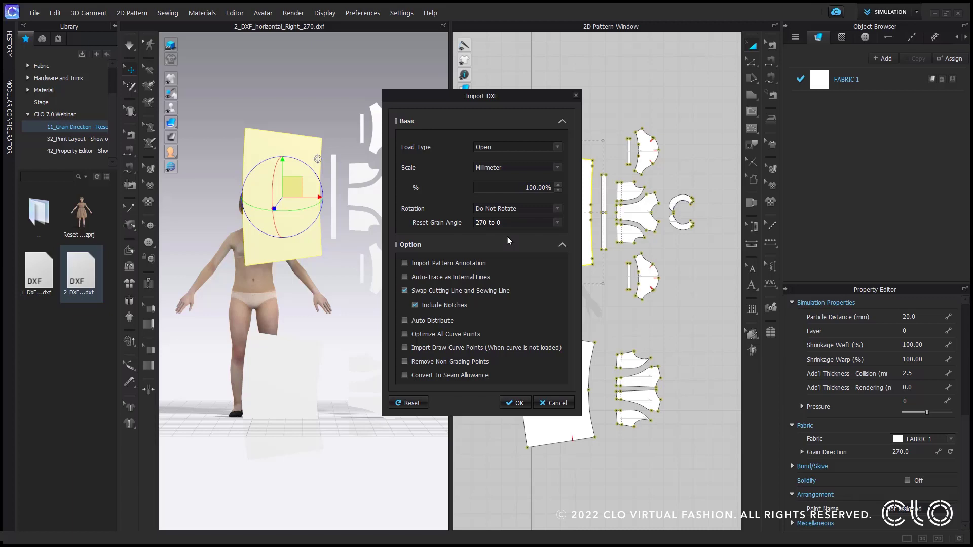
{"action": "left_click", "coordinate": [514, 403]}
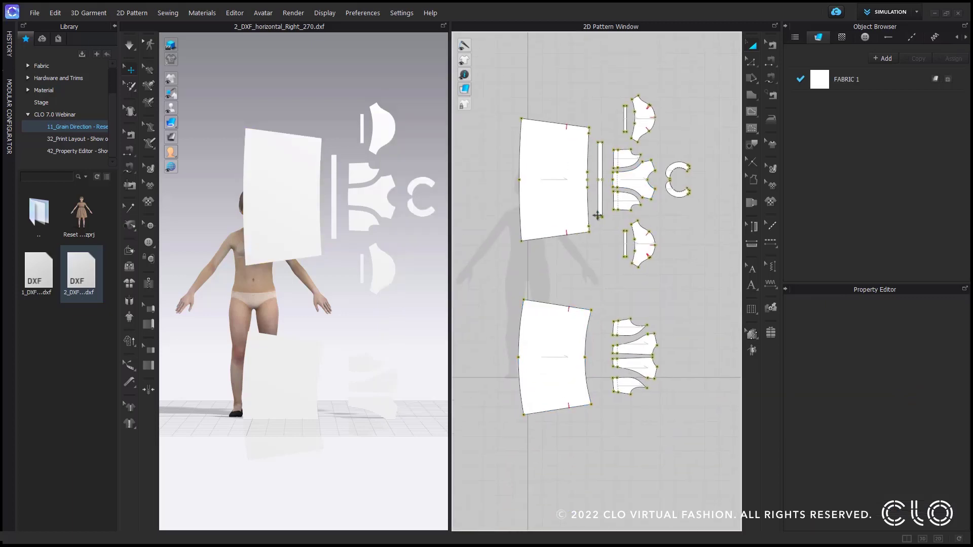
- Select the re-imported front skirt pattern, check its fabric grain direction and clear the selection
{"action": "left_click", "coordinate": [574, 201]}
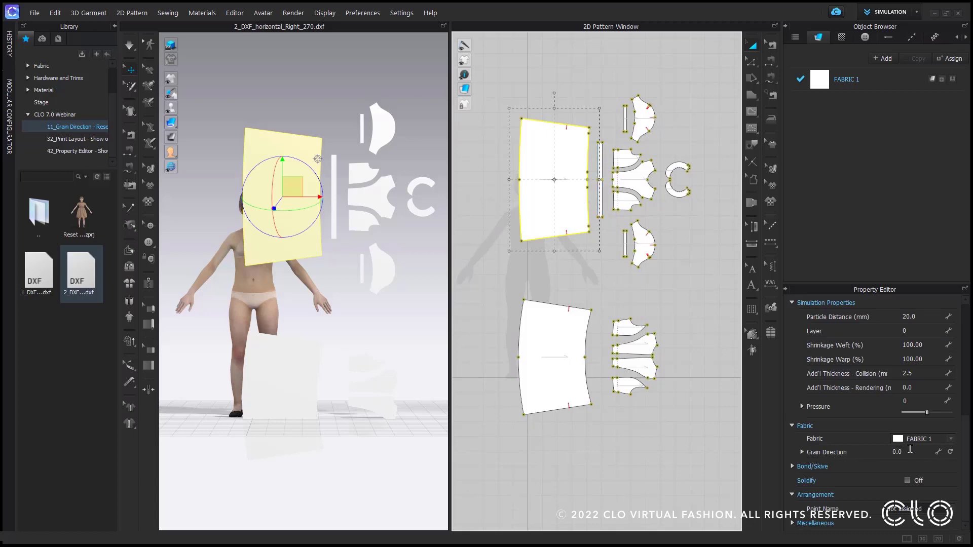
{"action": "left_click", "coordinate": [910, 449]}
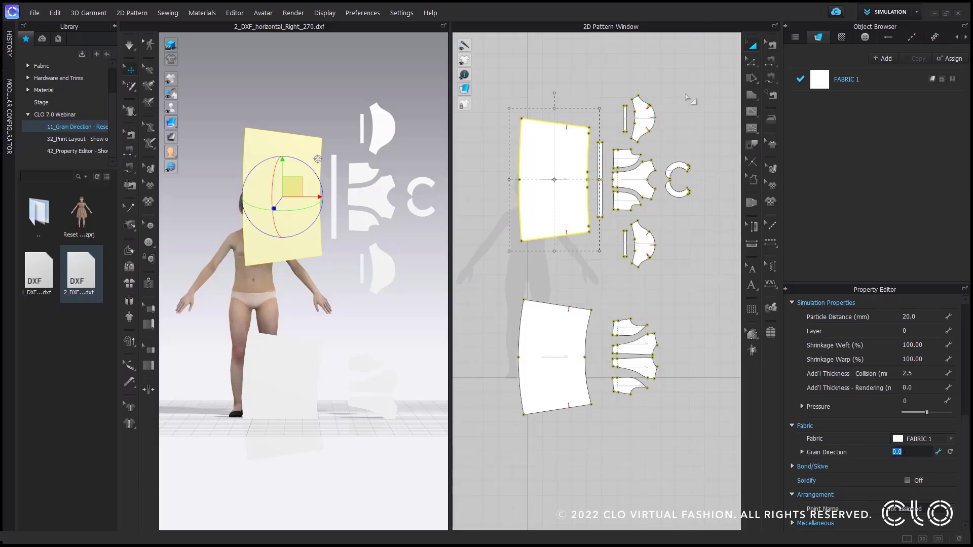
{"action": "left_click", "coordinate": [699, 84]}
- Select all the imported patterns and rotate them together about a quarter turn counterclockwise
{"action": "left_click_drag", "start_coordinate": [721, 66], "coordinate": [461, 465]}
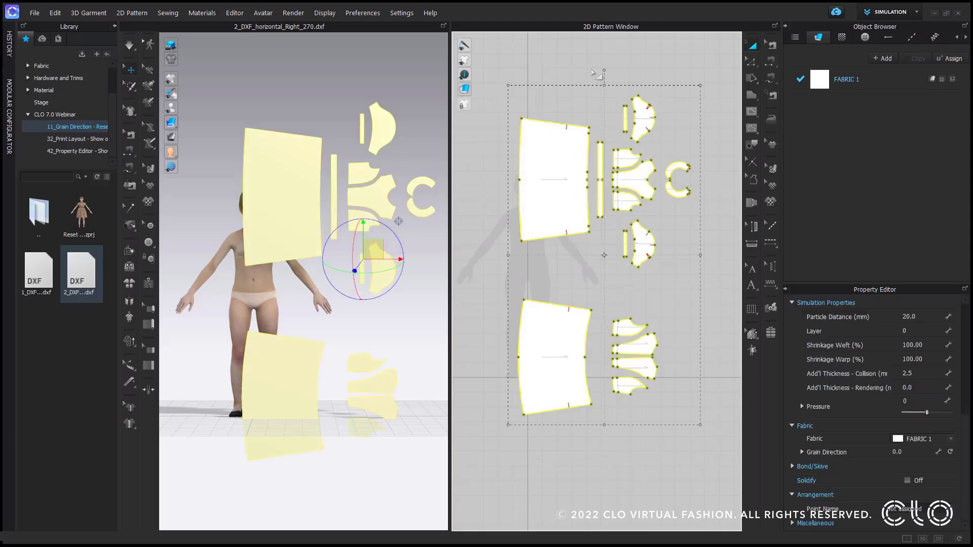
{"action": "left_click_drag", "start_coordinate": [604, 69], "coordinate": [495, 265]}
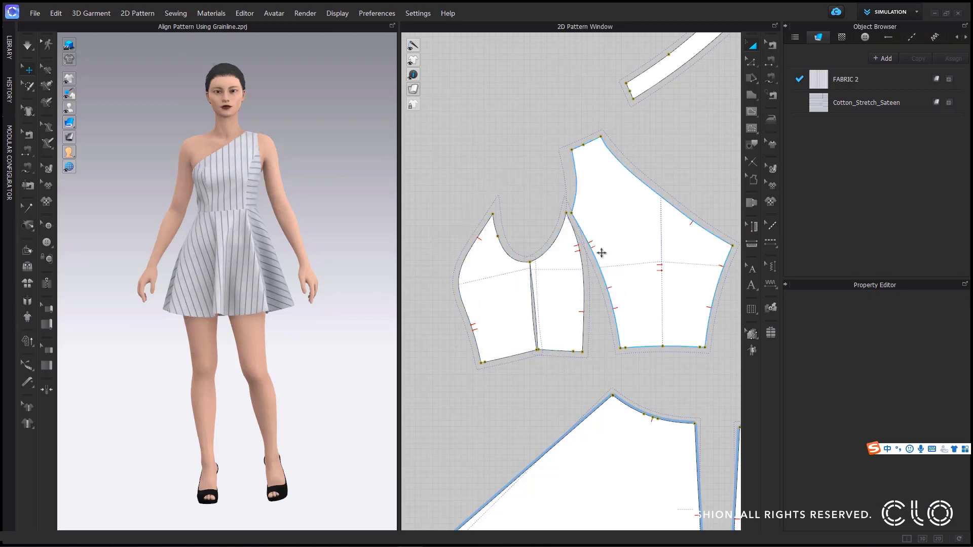
- Select the outer side bodice pattern in the Align Pattern Using Grainline project and show the grainlines on the 2D patterns
{"action": "scroll", "coordinate": [519, 254], "scroll_direction": "up", "scroll_amount": 5}
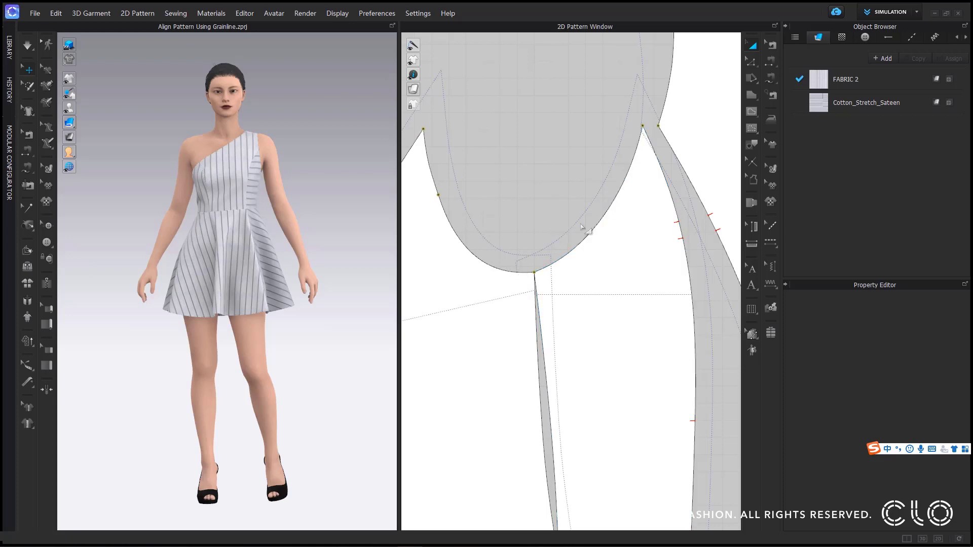
{"action": "left_click", "coordinate": [505, 298]}
{"action": "scroll", "coordinate": [512, 297], "scroll_direction": "down", "scroll_amount": 4}
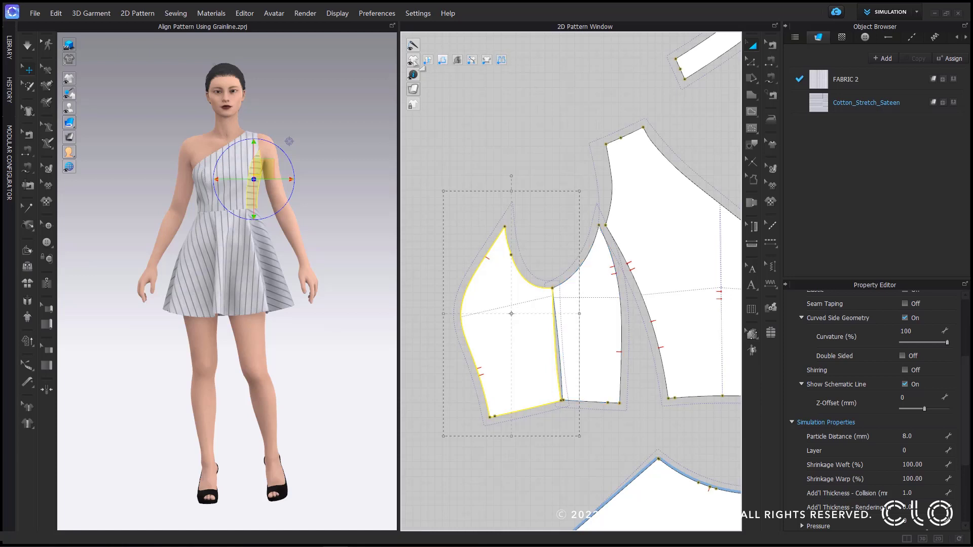
{"action": "left_click", "coordinate": [413, 74]}
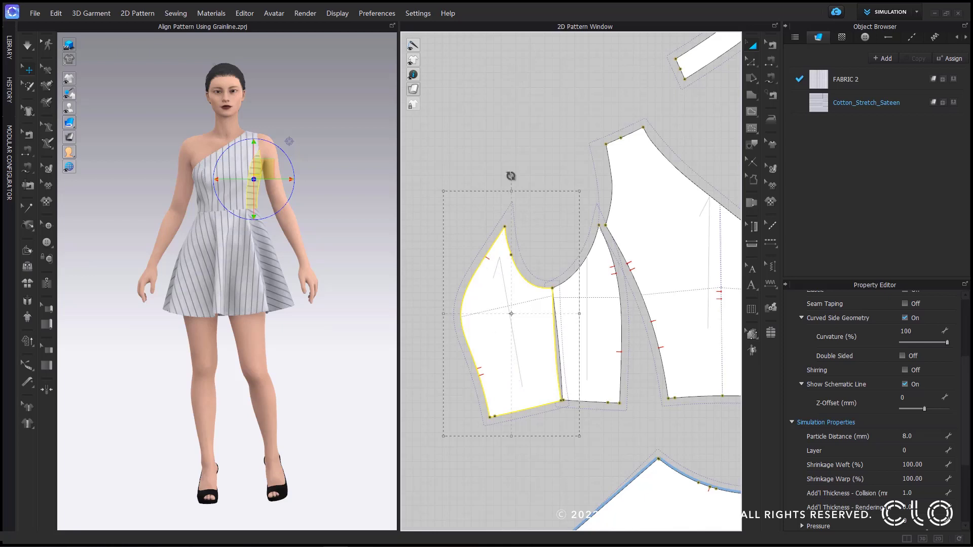
- Rotate the selected side bodice pattern with Reset Along Grain Direction
{"action": "right_click", "coordinate": [504, 268]}
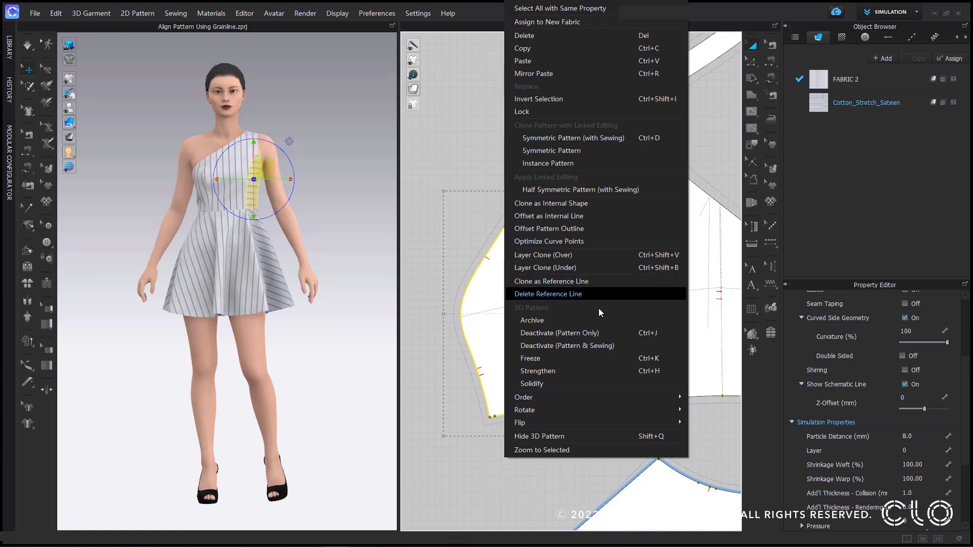
{"action": "mouse_move", "coordinate": [583, 410]}
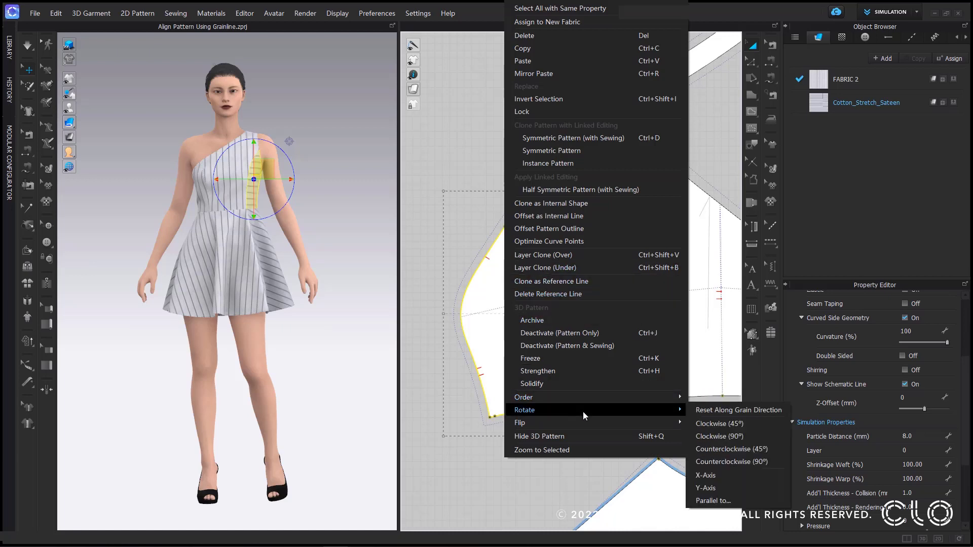
{"action": "left_click", "coordinate": [707, 412]}
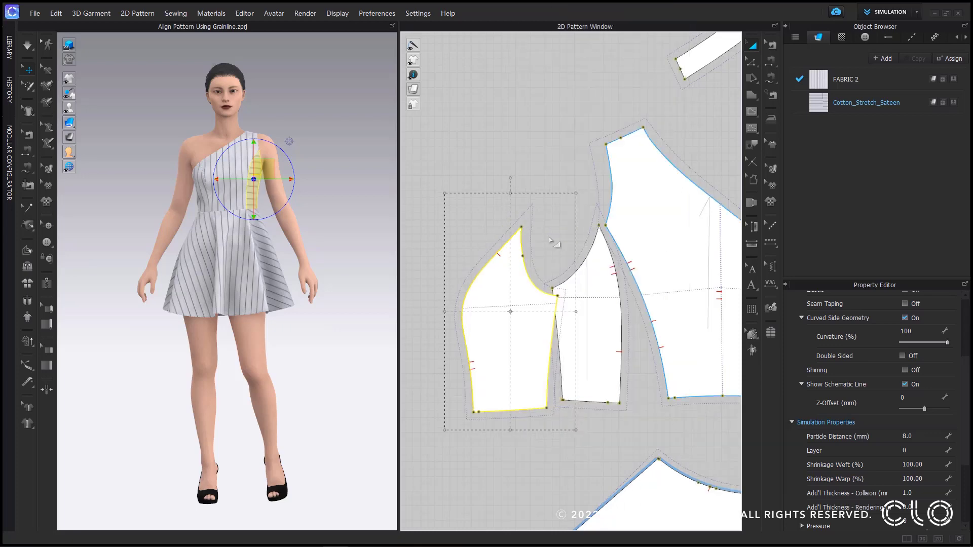
- Move the side bodice pattern horizontally away from its neighbouring bodice pieces, toward the avatar silhouette
{"action": "scroll", "coordinate": [655, 346], "scroll_direction": "down", "scroll_amount": 2}
{"action": "scroll", "coordinate": [578, 319], "scroll_direction": "down", "scroll_amount": 4}
{"action": "middle_click_drag", "start_coordinate": [569, 320], "coordinate": [623, 302]}
{"action": "scroll", "coordinate": [623, 306], "scroll_direction": "up", "scroll_amount": 2}
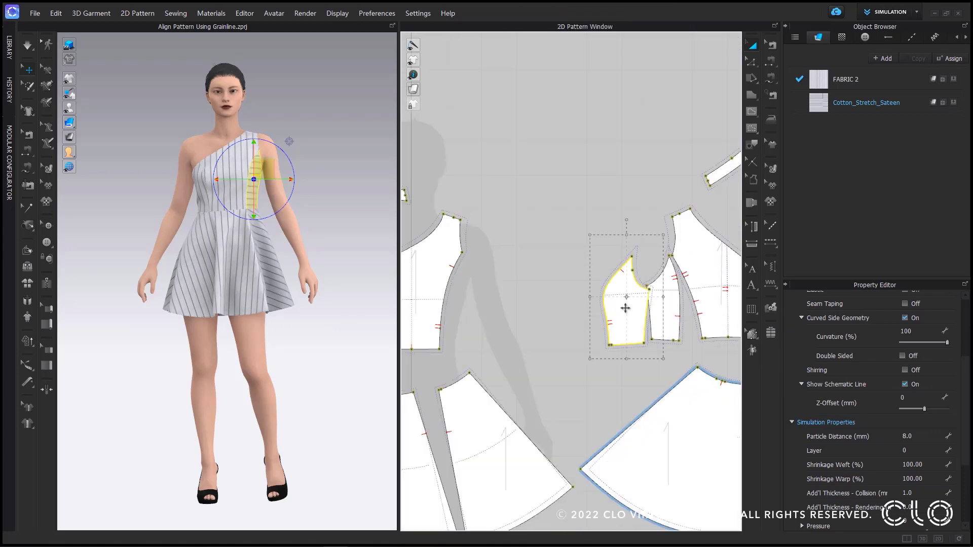
{"action": "left_click_drag", "start_coordinate": [626, 308], "coordinate": [480, 308]}
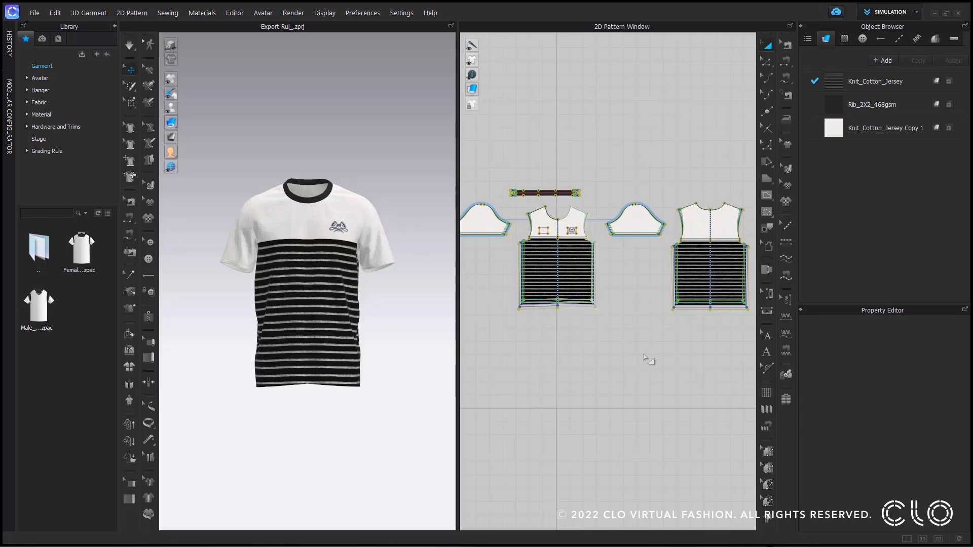
- Show the T-shirt's grading size list and start a DXF export named "shirt mens s_2xl" in the Grading Rule folder
{"action": "left_click", "coordinate": [938, 40]}
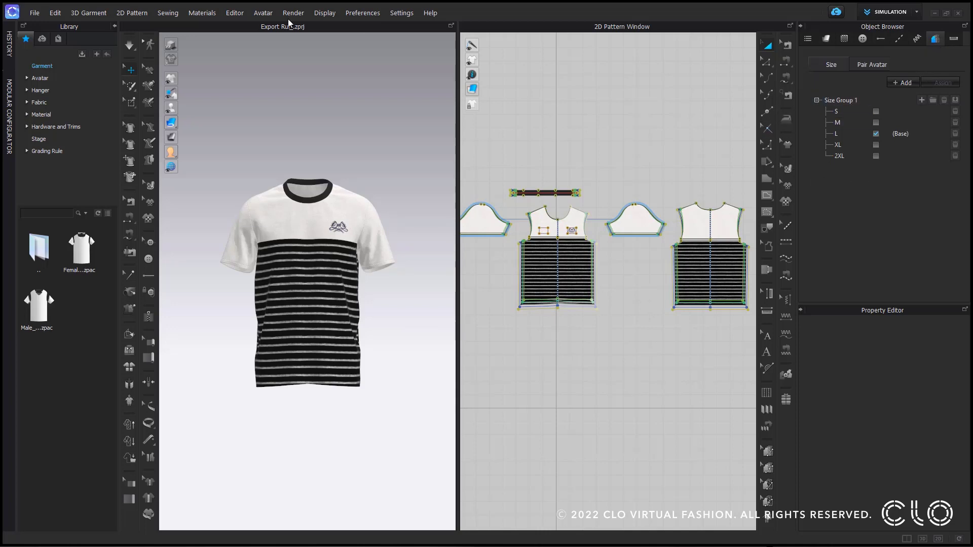
{"action": "left_click", "coordinate": [35, 13]}
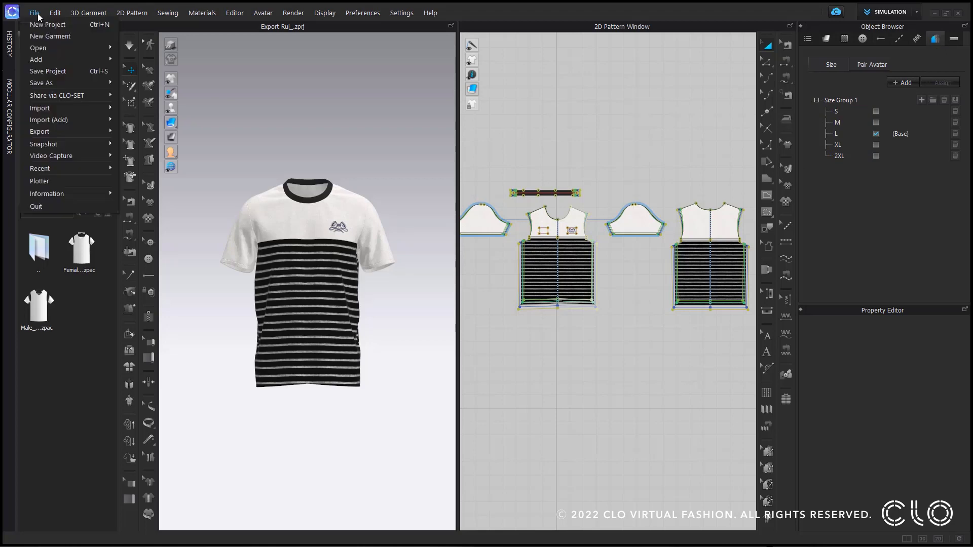
{"action": "mouse_move", "coordinate": [57, 136]}
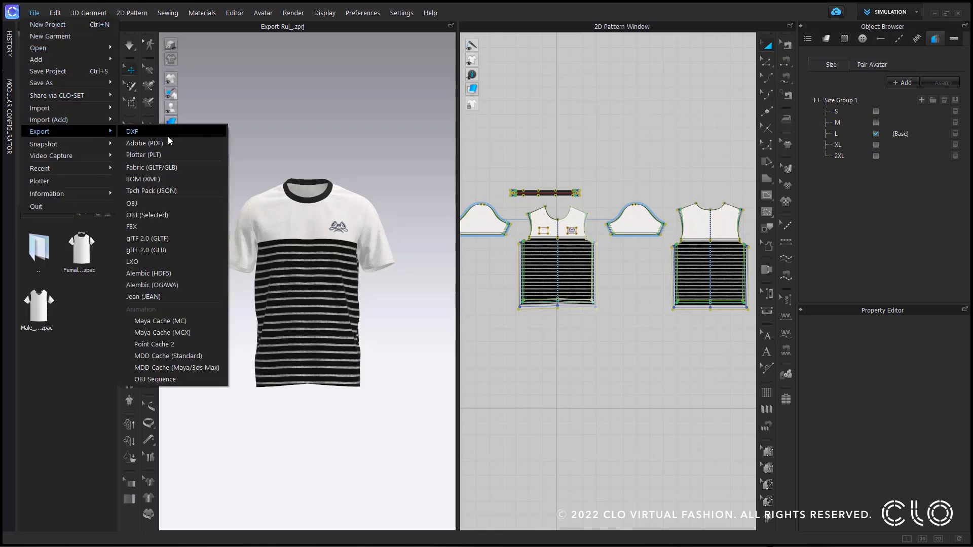
{"action": "left_click", "coordinate": [169, 136]}
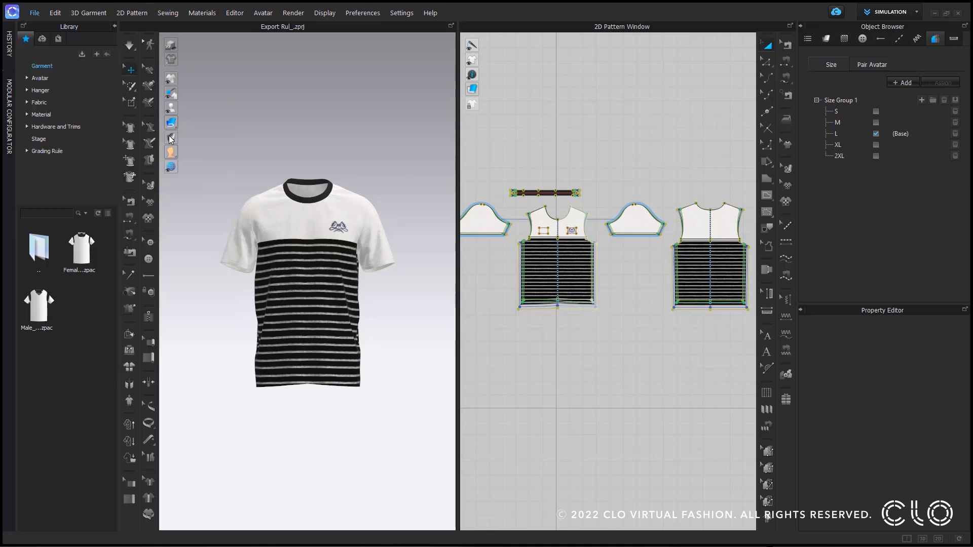
{"action": "type", "text": "shirt mens s_2xl"}
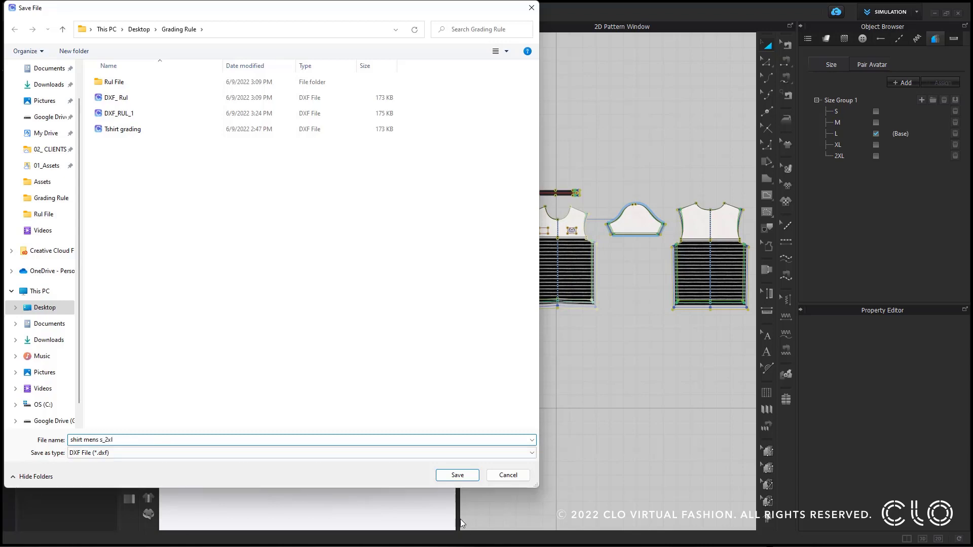
{"action": "left_click", "coordinate": [457, 475]}
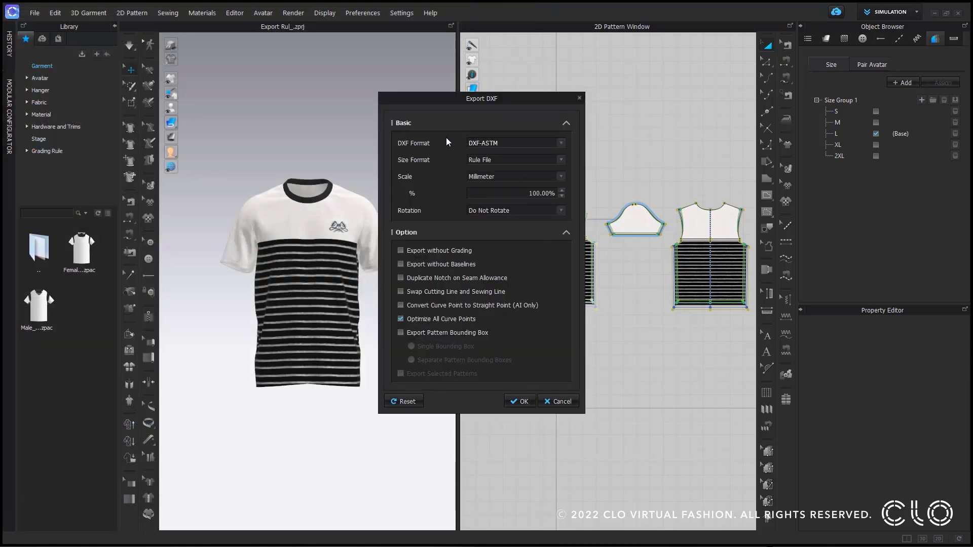
- Export the T-shirt as DXF-ASTM with the size format set to Rule File, in millimetres at 100% scale
{"action": "left_click", "coordinate": [562, 144]}
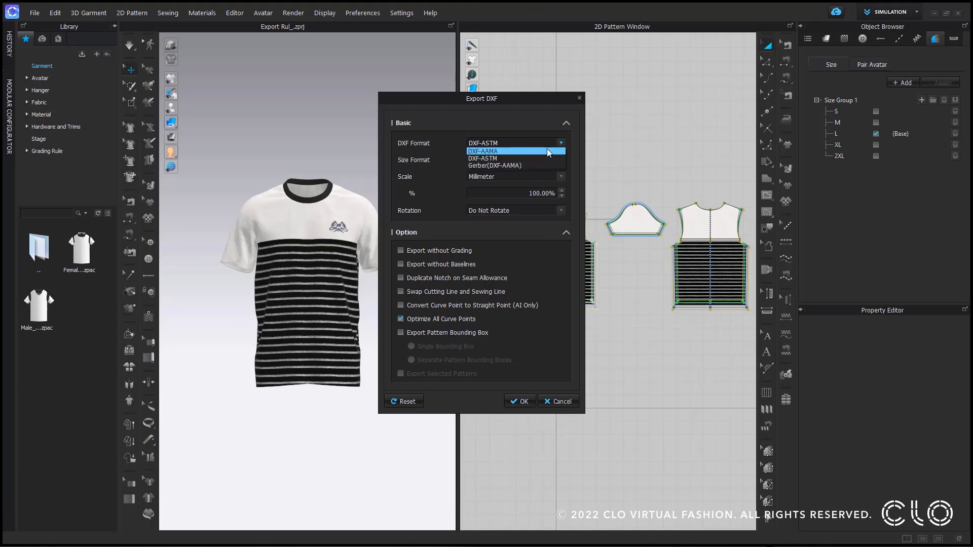
{"action": "left_click", "coordinate": [546, 159]}
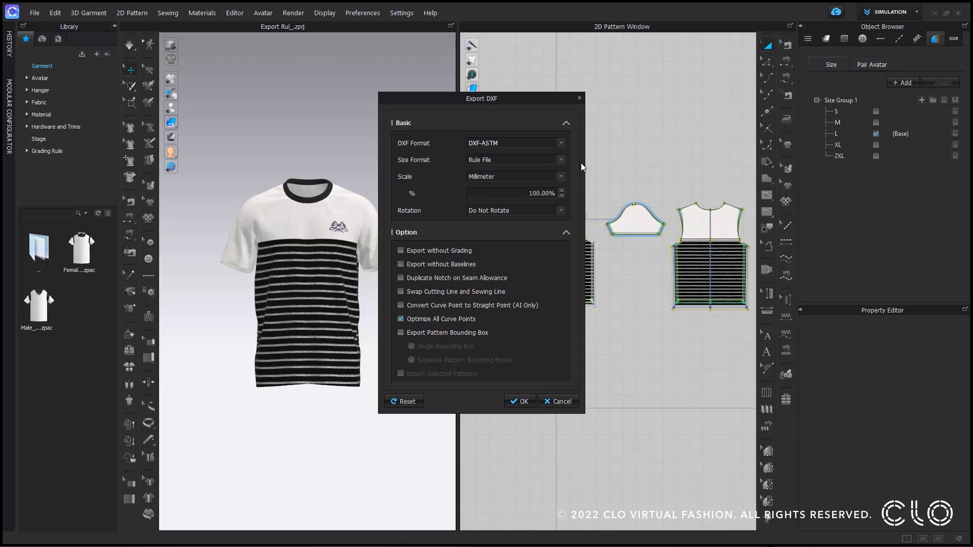
{"action": "left_click", "coordinate": [562, 160]}
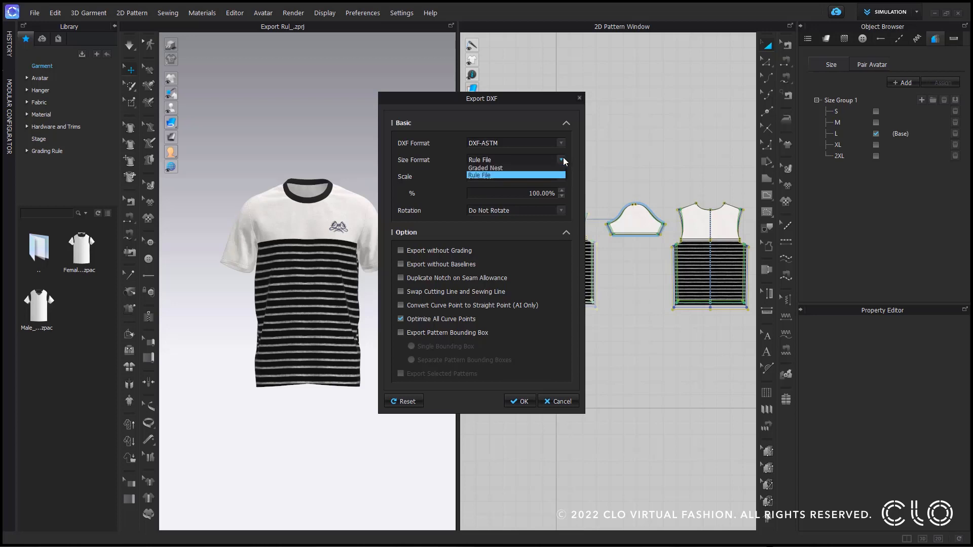
{"action": "left_click", "coordinate": [502, 176]}
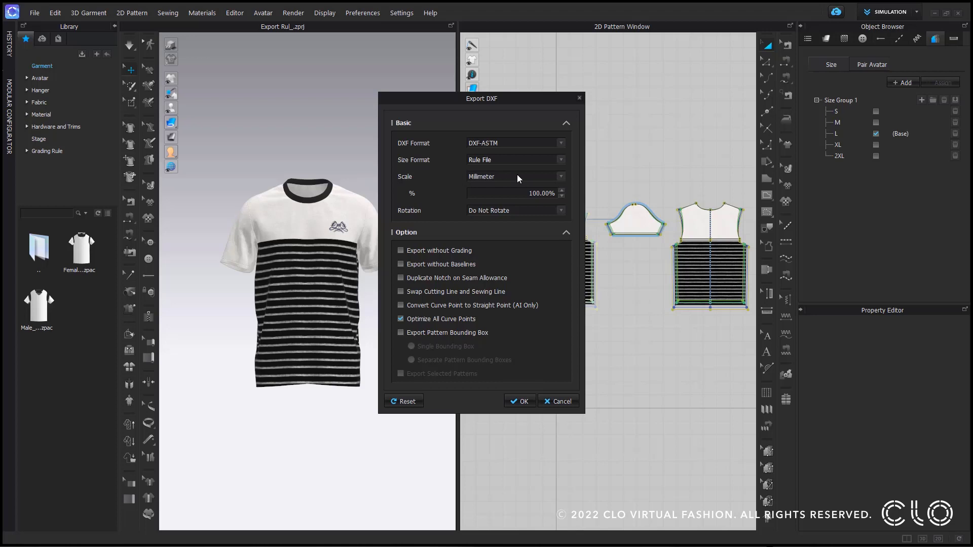
{"action": "left_click", "coordinate": [523, 401]}
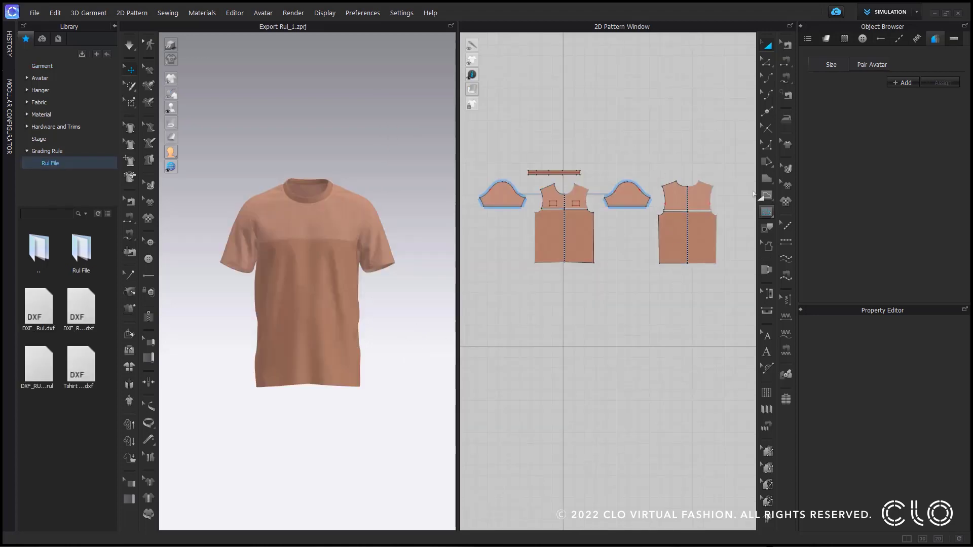
- Add a size group for all patterns of the brown T-shirt and load the grade rule file DXF_RUL_1.rul into it
{"action": "left_click", "coordinate": [905, 84]}
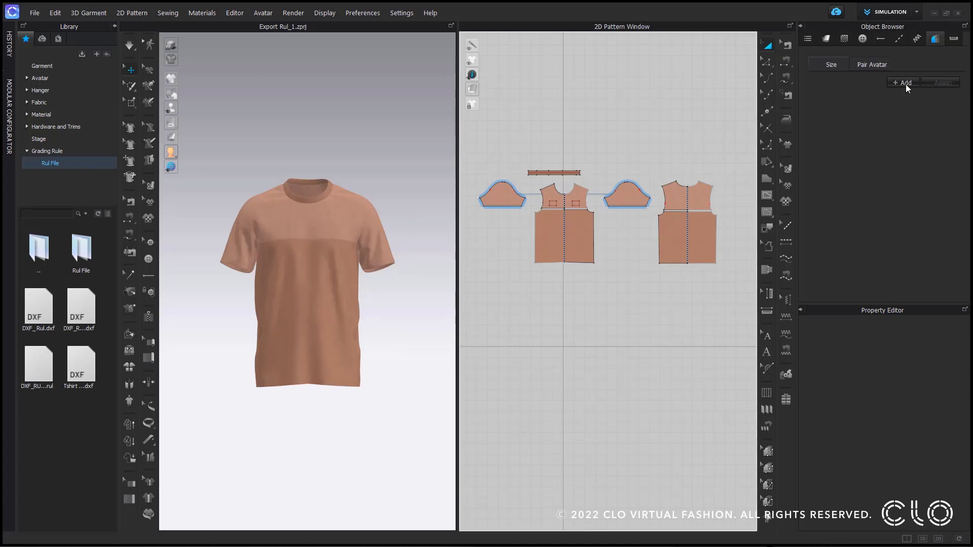
{"action": "left_click_drag", "start_coordinate": [729, 146], "coordinate": [479, 299]}
{"action": "left_click", "coordinate": [955, 100]}
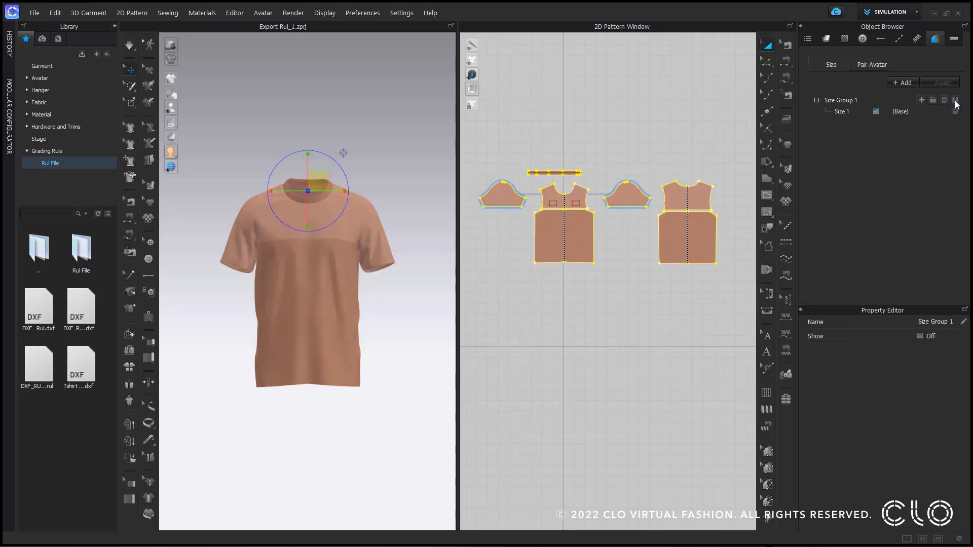
{"action": "left_click", "coordinate": [933, 100]}
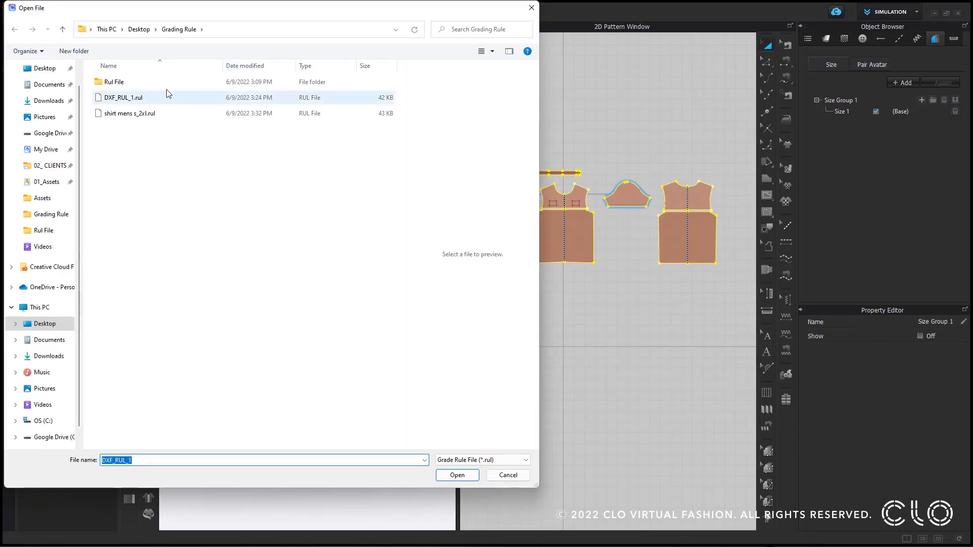
{"action": "left_click", "coordinate": [169, 97]}
{"action": "left_click", "coordinate": [457, 475]}
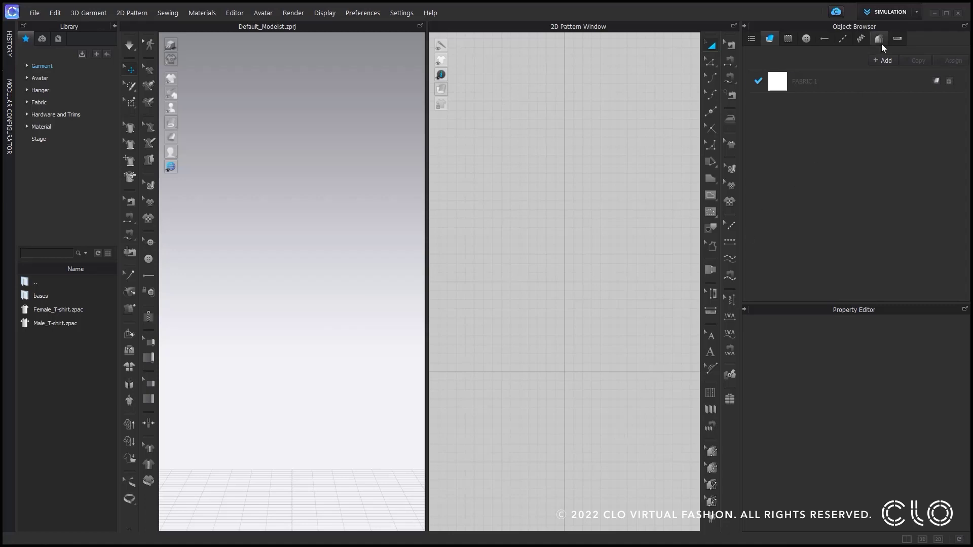
- Add two points of measure in the empty project and name them Center Front and Center Back
{"action": "left_click", "coordinate": [900, 39]}
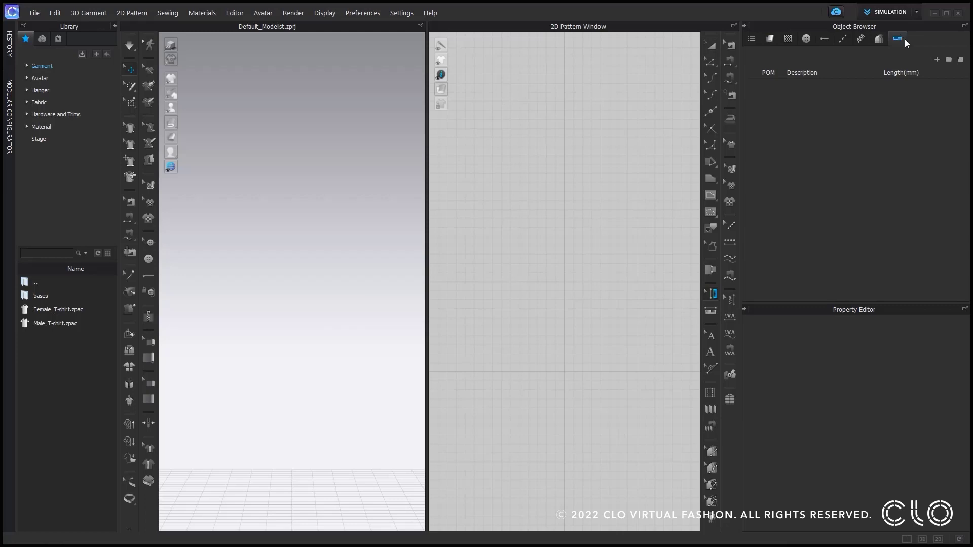
{"action": "left_click", "coordinate": [937, 60]}
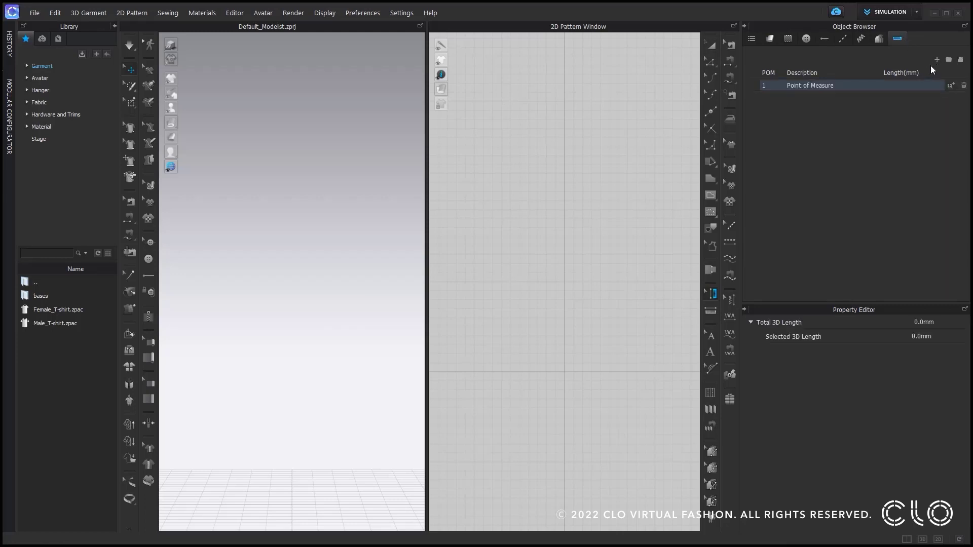
{"action": "double_click", "coordinate": [822, 85]}
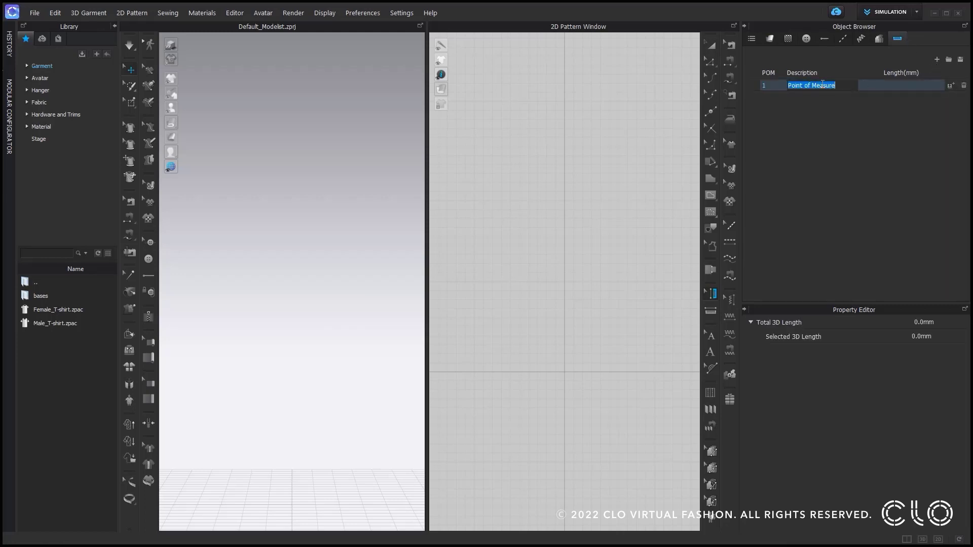
{"action": "type", "text": "Center Front"}
{"action": "left_click", "coordinate": [937, 60]}
{"action": "double_click", "coordinate": [822, 97]}
{"action": "type", "text": "Ce"}
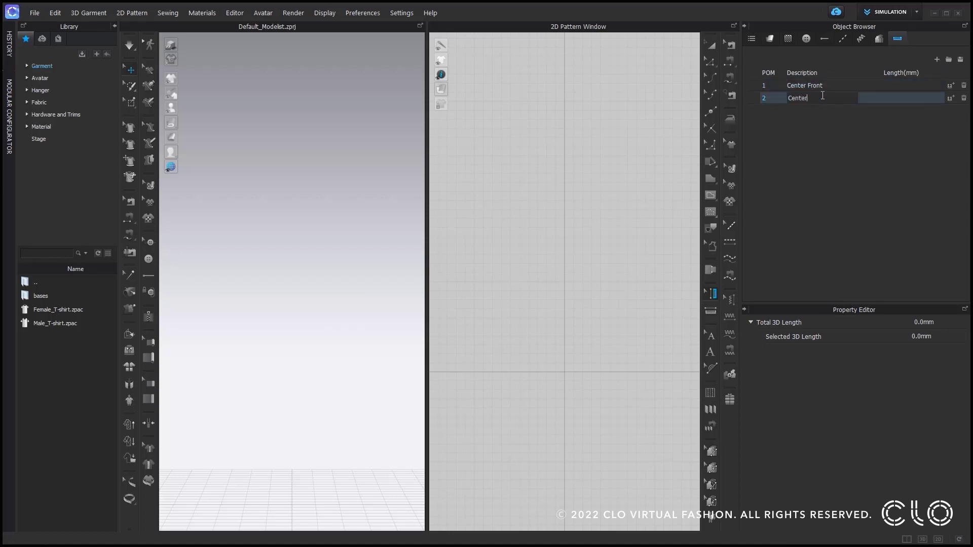
- Add two more points of measure named Sleeve Opening and Sleeve Cap, keeping number 4 for the last one
{"action": "left_click", "coordinate": [936, 59]}
{"action": "double_click", "coordinate": [822, 110]}
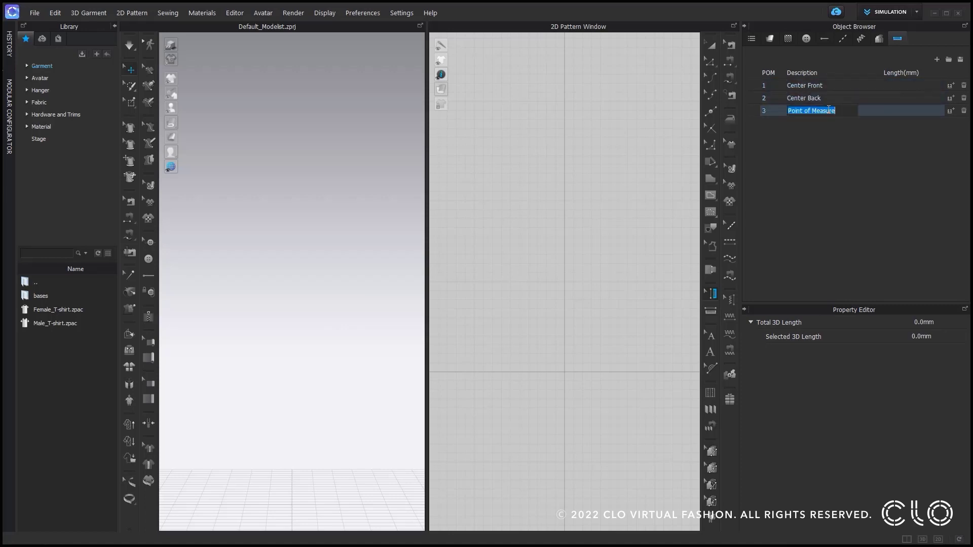
{"action": "type", "text": "Sleeve Opening"}
{"action": "left_click", "coordinate": [937, 59]}
{"action": "double_click", "coordinate": [825, 124]}
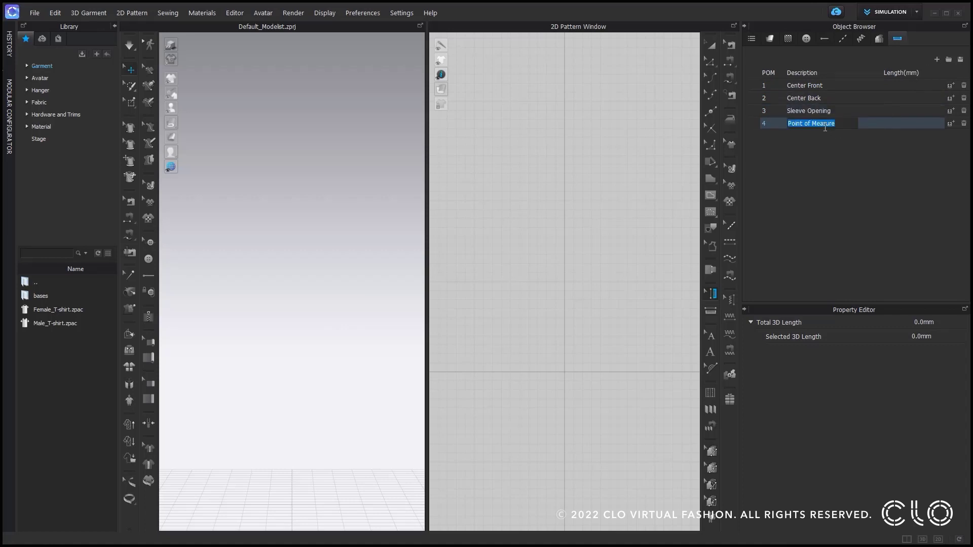
{"action": "type", "text": "Sleeve Ca"}
{"action": "type", "text": "p"}
{"action": "key", "text": "Return"}
{"action": "double_click", "coordinate": [763, 124]}
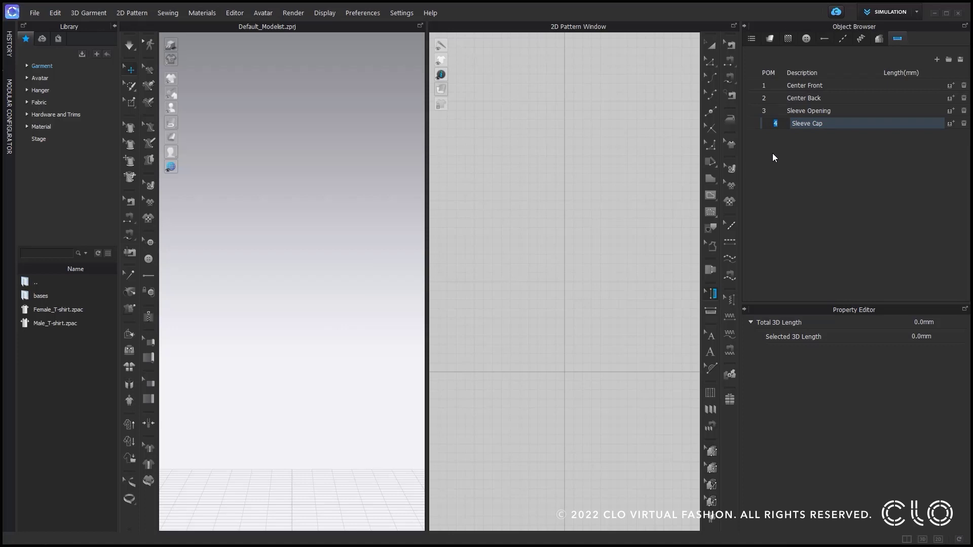
{"action": "key", "text": "Return"}
- Save the point of measure list as a POM file (*.csv) named POM in the Assets folder
{"action": "left_click", "coordinate": [960, 60]}
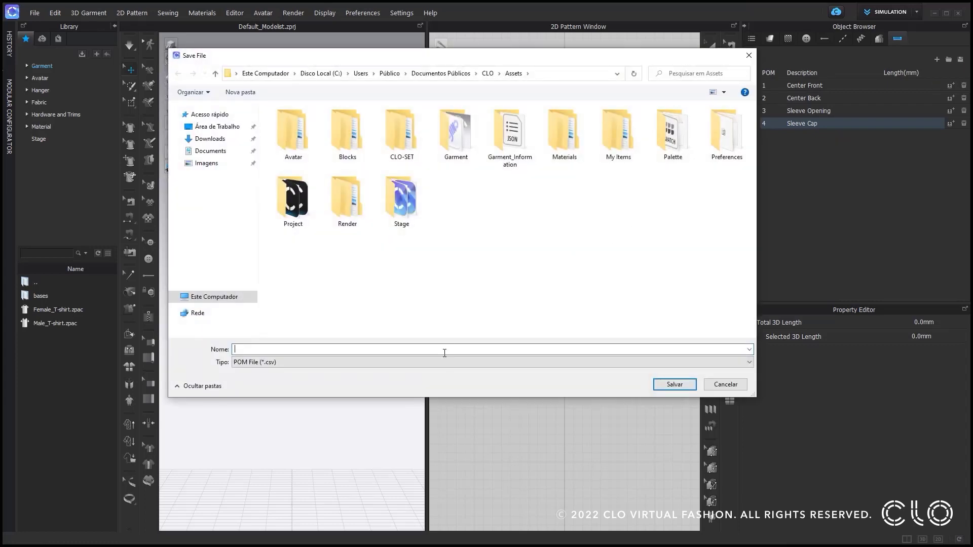
{"action": "type", "text": "POM"}
{"action": "left_click", "coordinate": [666, 385]}
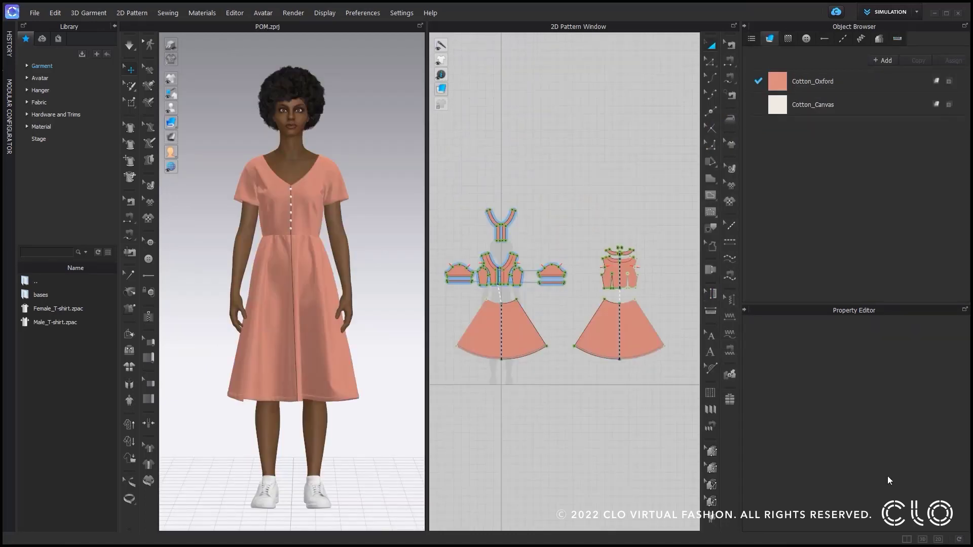
- Import the saved POM.csv file into the point of measure list of the dress project
{"action": "left_click", "coordinate": [896, 37]}
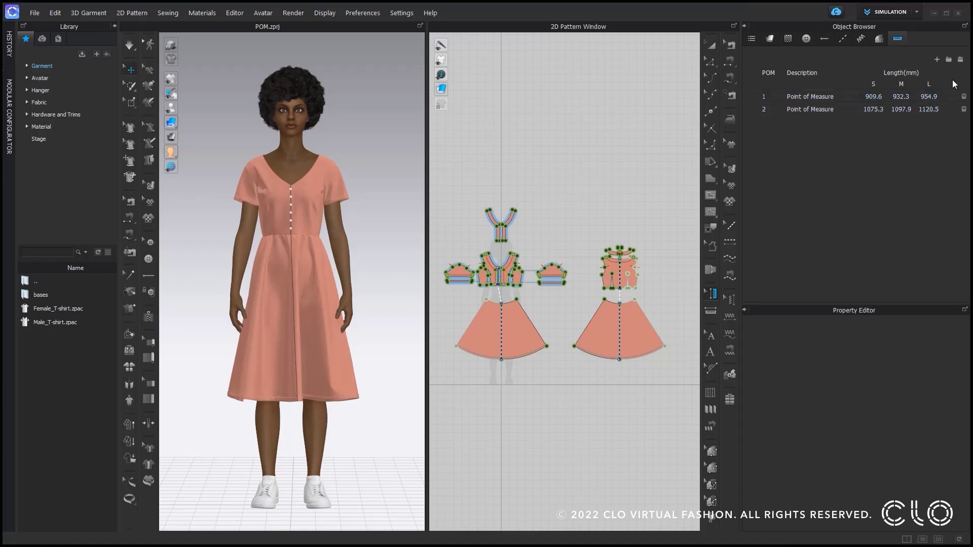
{"action": "left_click", "coordinate": [948, 60]}
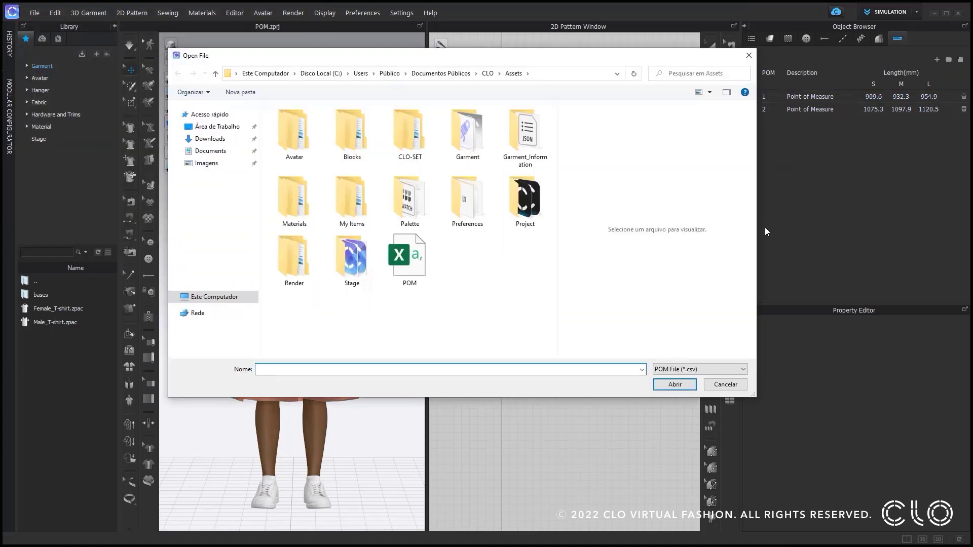
{"action": "left_click", "coordinate": [407, 258]}
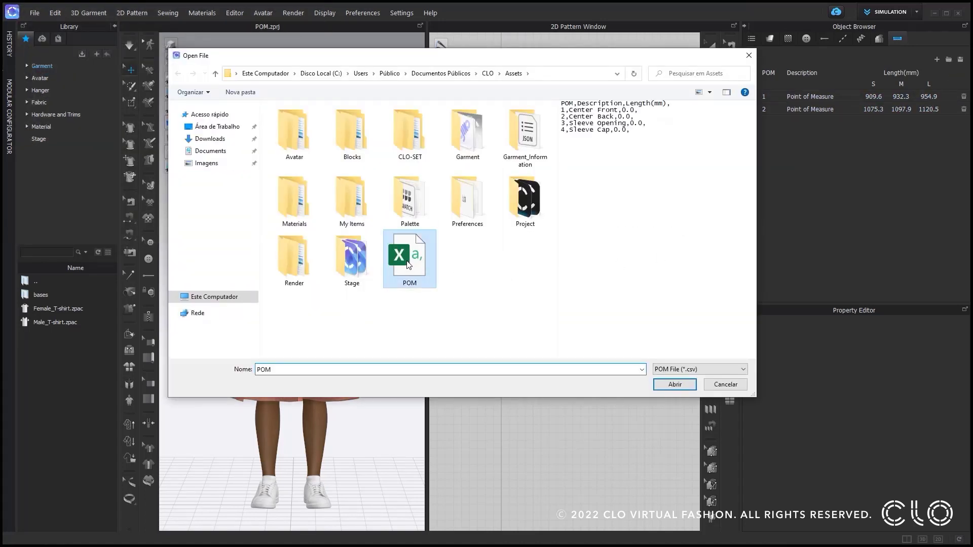
{"action": "left_click", "coordinate": [687, 388]}
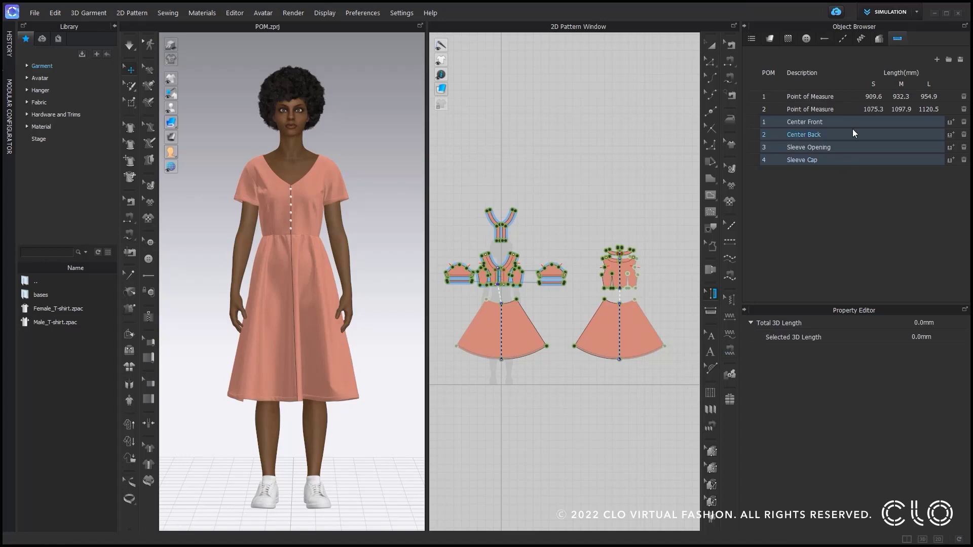
- Reassign the dress's existing front and back centre line measurements to the Center Front and Center Back entries
{"action": "left_click", "coordinate": [850, 95]}
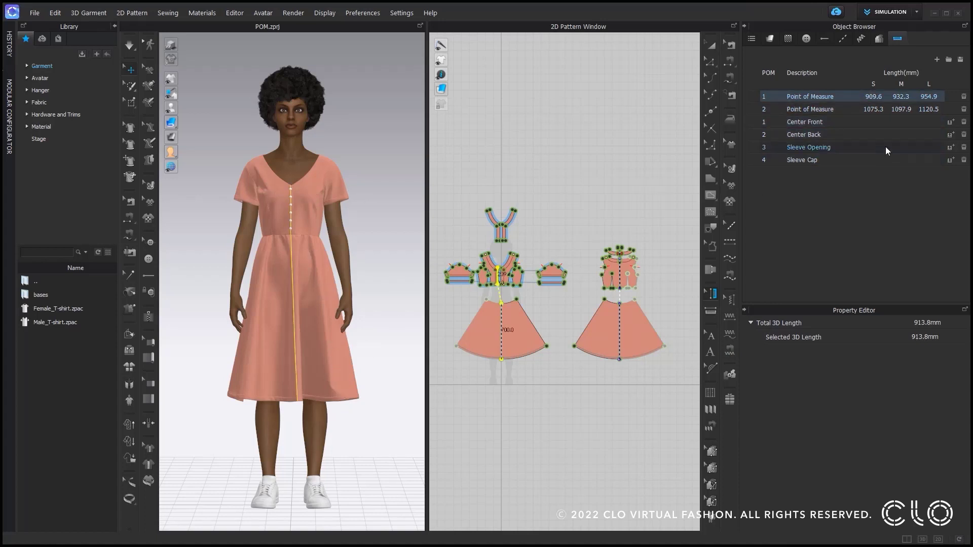
{"action": "left_click", "coordinate": [950, 124]}
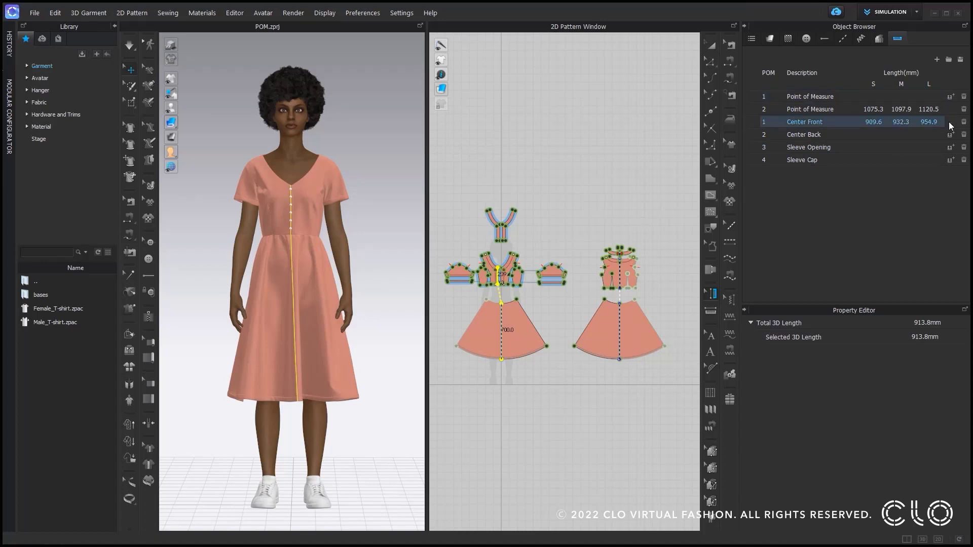
{"action": "left_click", "coordinate": [623, 280]}
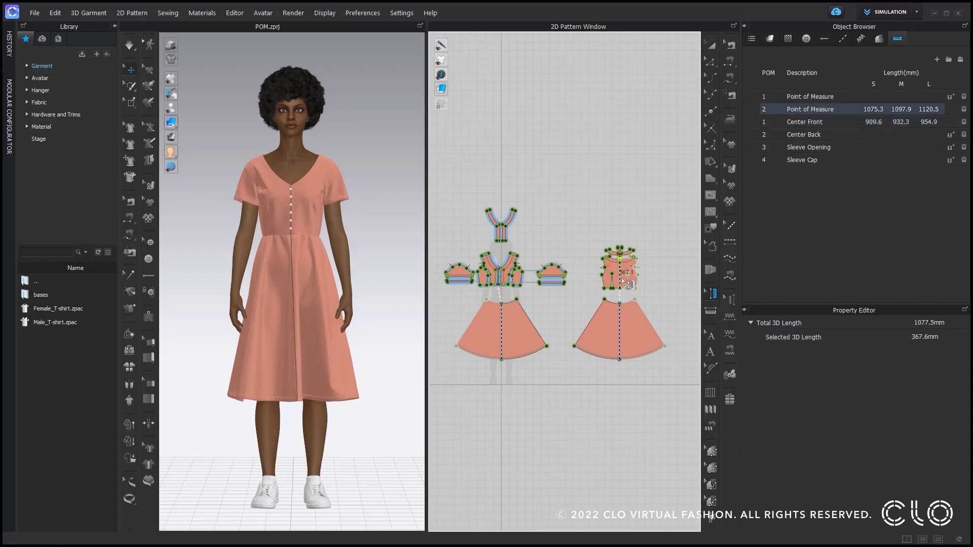
{"action": "left_click", "coordinate": [950, 135]}
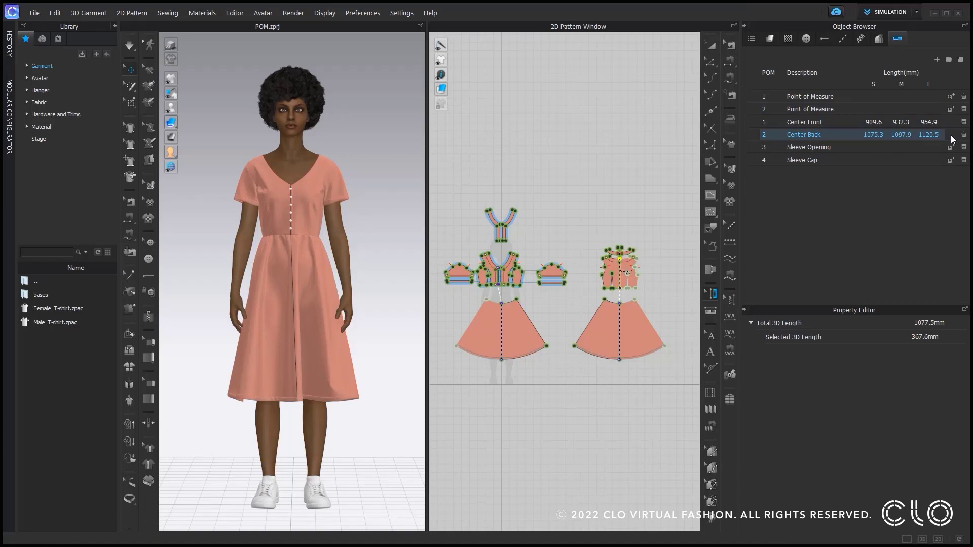
- Activate the Sleeve Opening entry and draw its point of measure along the sleeve pattern's lower edge from corner to corner
{"action": "left_click", "coordinate": [916, 147]}
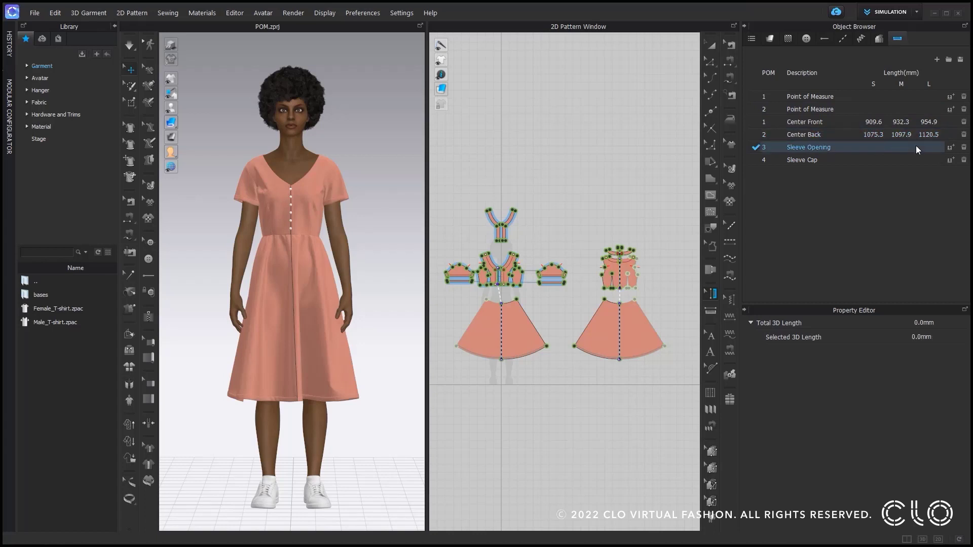
{"action": "scroll", "coordinate": [547, 284], "scroll_direction": "up", "scroll_amount": 5}
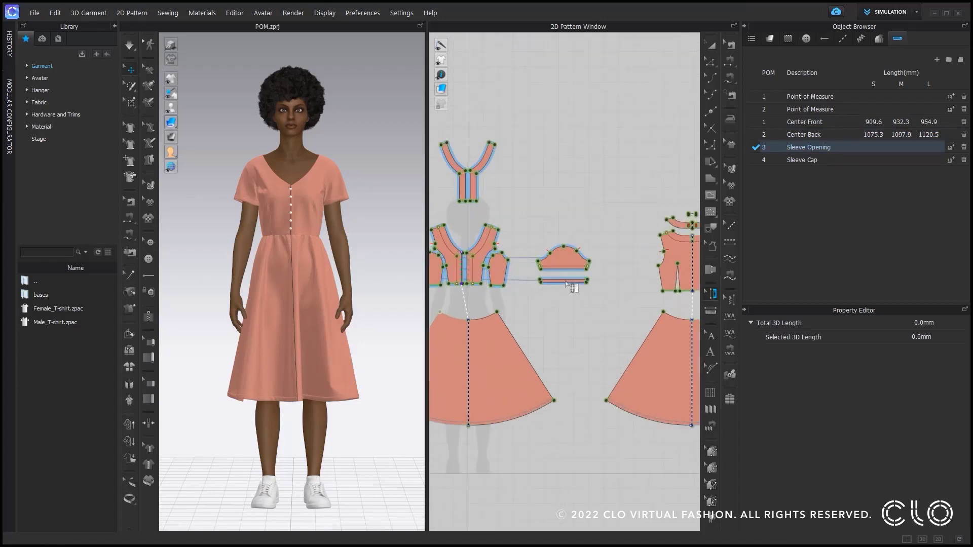
{"action": "scroll", "coordinate": [593, 265], "scroll_direction": "up", "scroll_amount": 1}
{"action": "left_click", "coordinate": [710, 310]}
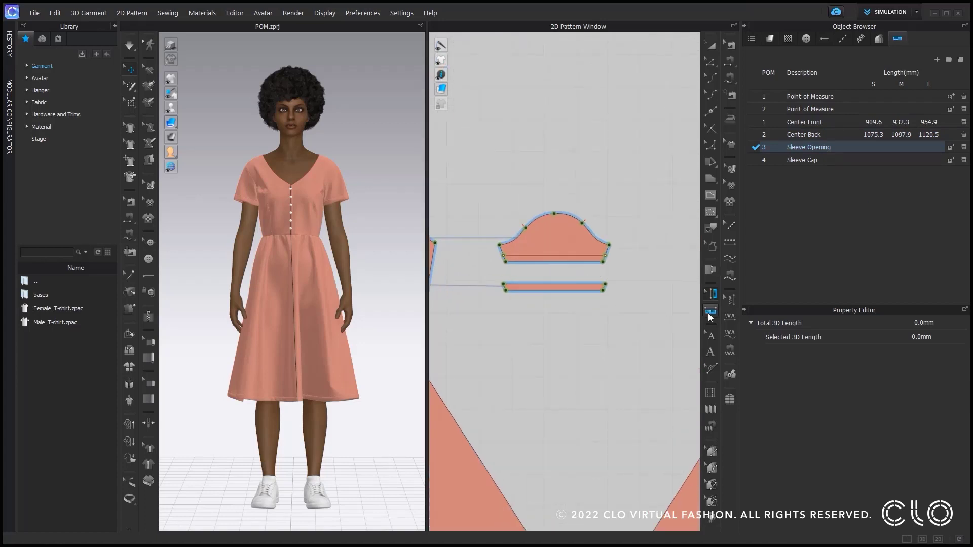
{"action": "left_click", "coordinate": [502, 267]}
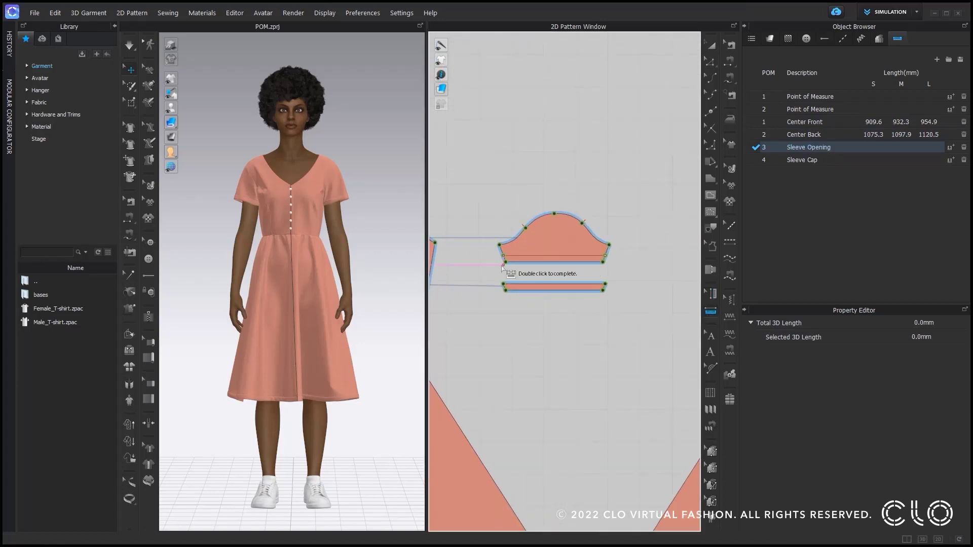
{"action": "double_click", "coordinate": [603, 264]}
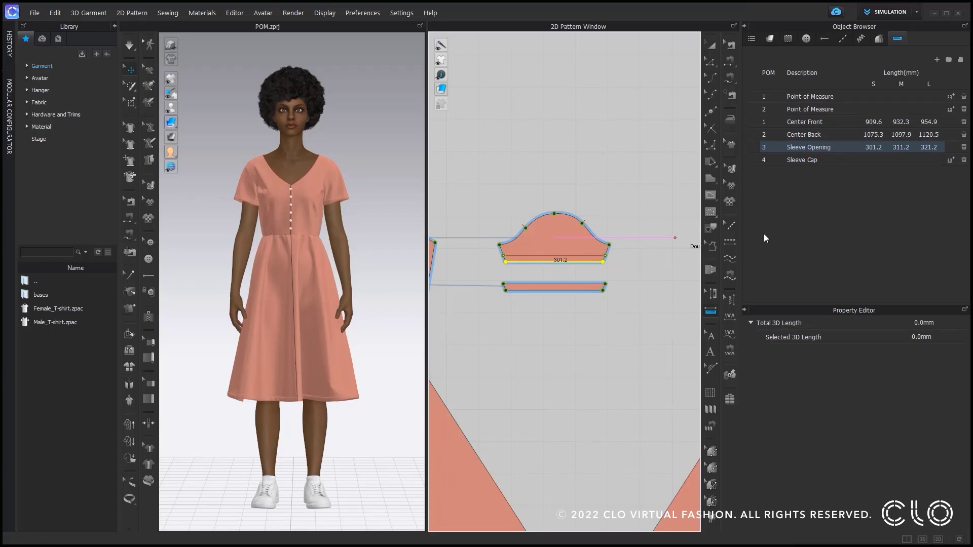
- Activate the Sleeve Cap entry and trace the sleeve pattern's full upper curve as its point of measure
{"action": "left_click", "coordinate": [835, 161]}
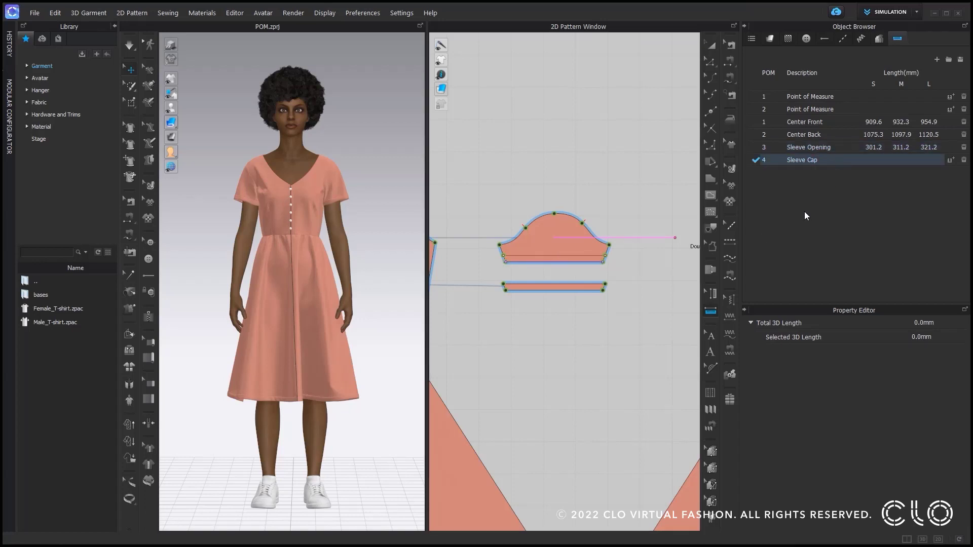
{"action": "left_click", "coordinate": [711, 228]}
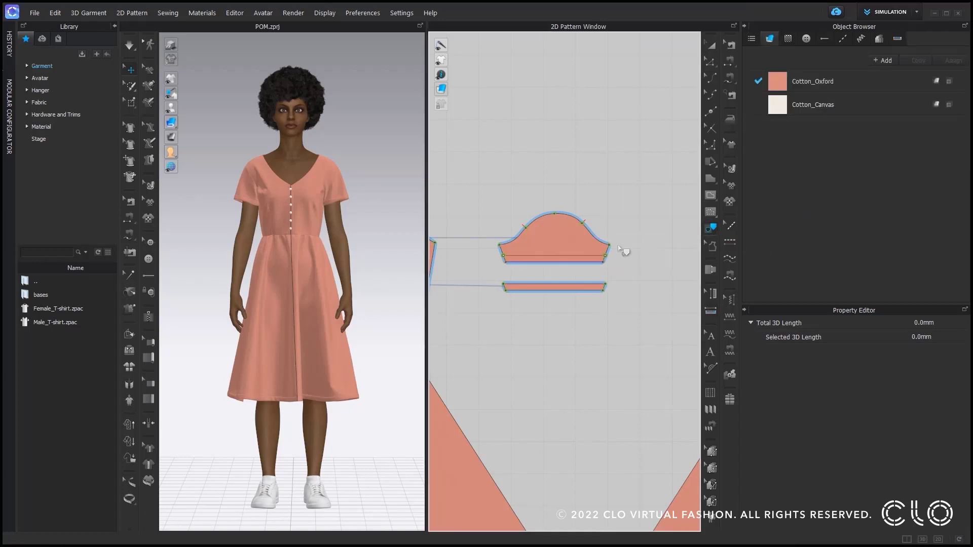
{"action": "left_click", "coordinate": [523, 237]}
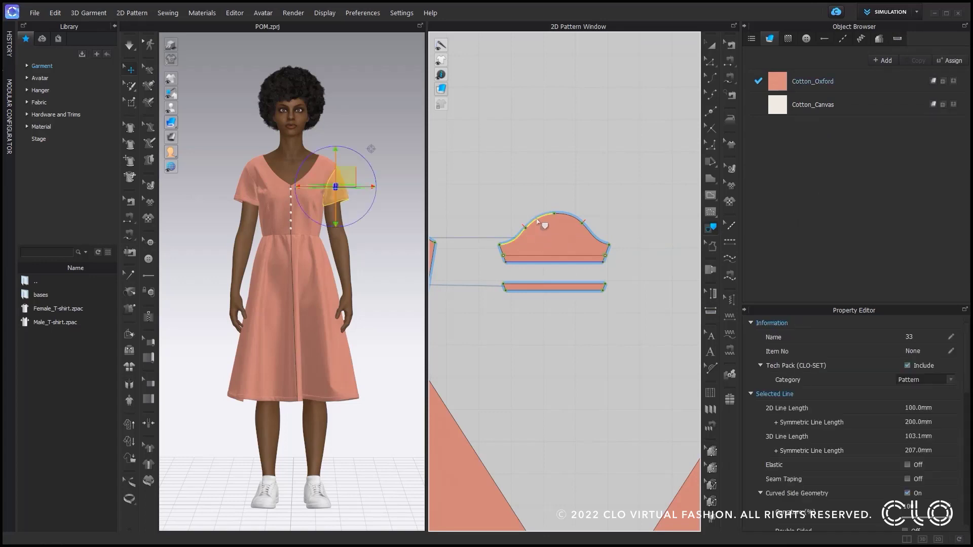
{"action": "left_click", "coordinate": [588, 233], "text": "shift"}
{"action": "right_click", "coordinate": [589, 235]}
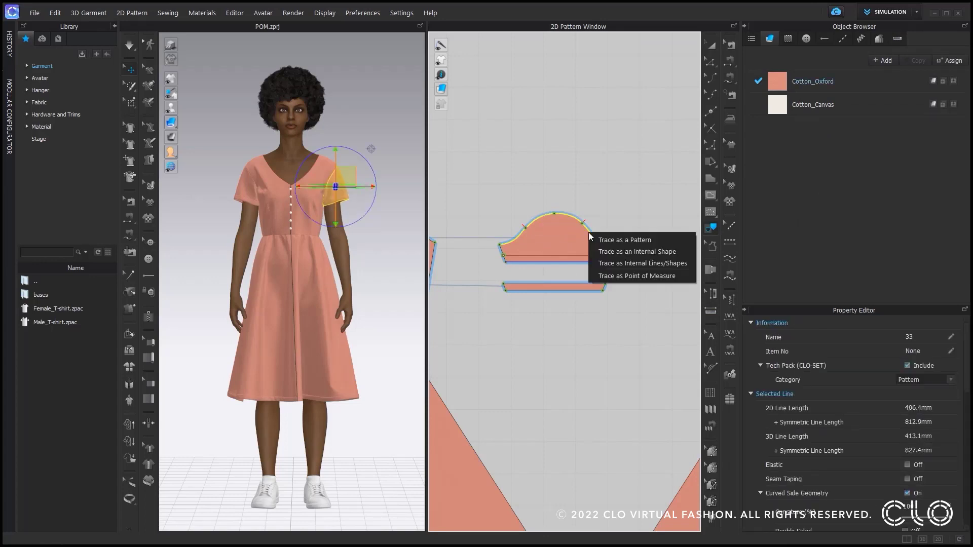
{"action": "left_click", "coordinate": [640, 278]}
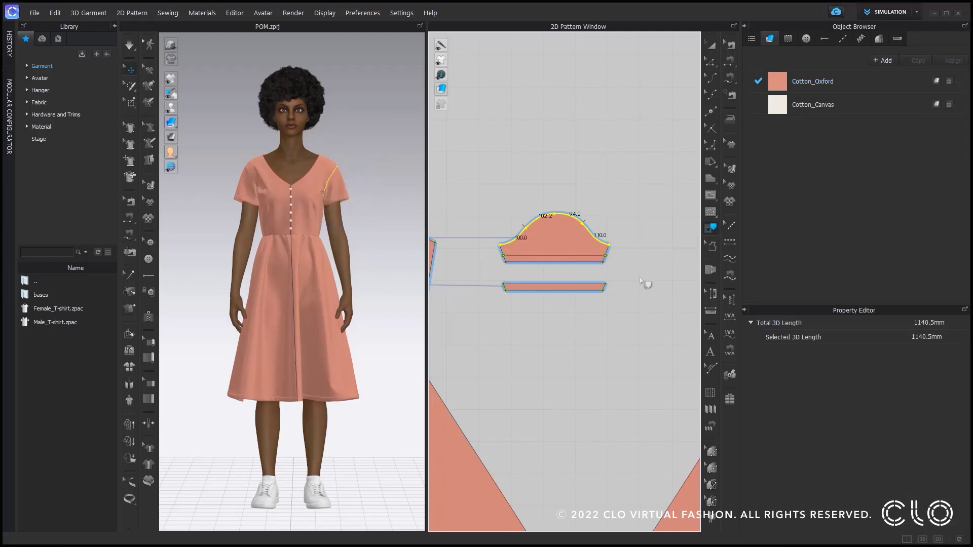
- Delete the two unassigned Point of Measure entries from the point of measure list
{"action": "left_click", "coordinate": [897, 38]}
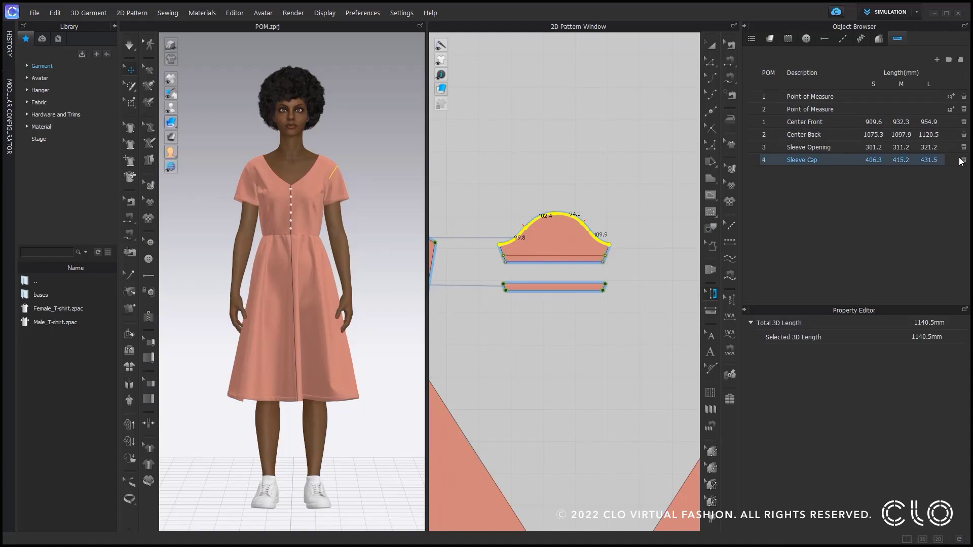
{"action": "left_click", "coordinate": [964, 98]}
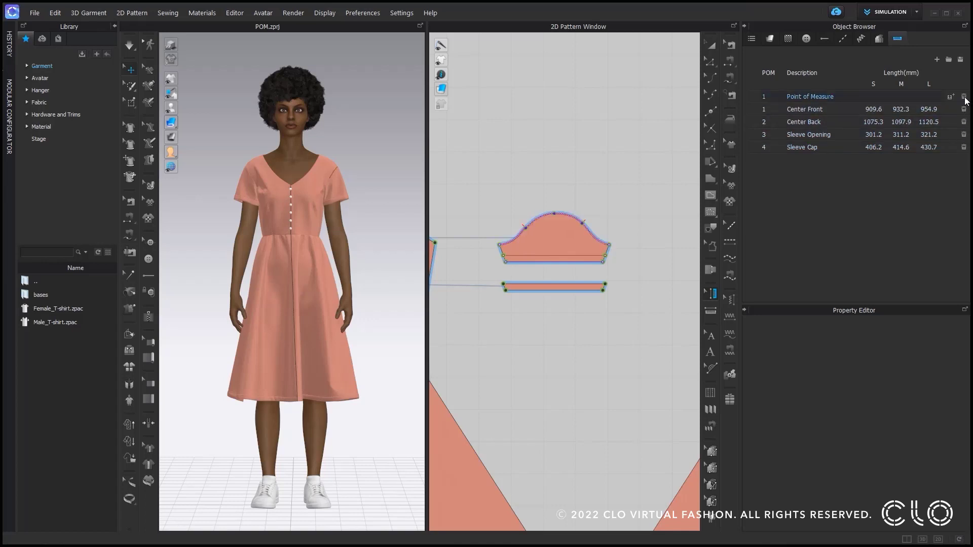
{"action": "left_click", "coordinate": [964, 97]}
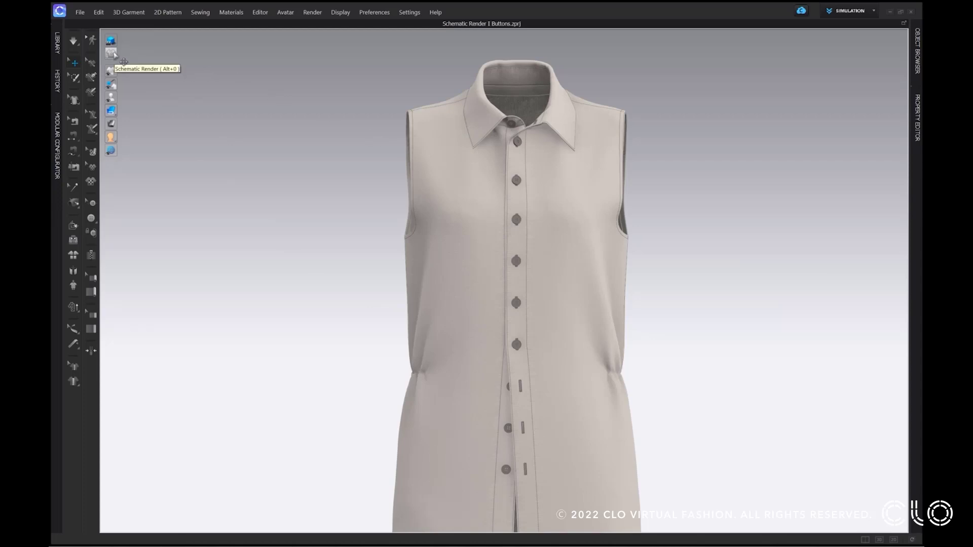
- Turn on Schematic Render for the sleeveless shirt dress and set the Seamline thickness to 4 pixels
{"action": "left_click", "coordinate": [110, 54]}
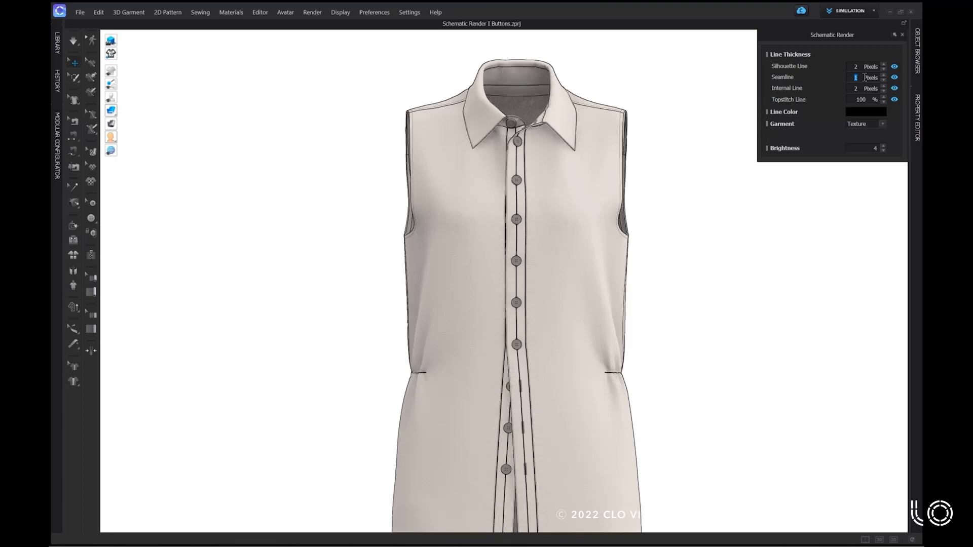
{"action": "scroll", "coordinate": [864, 78], "scroll_direction": "up", "scroll_amount": 3}
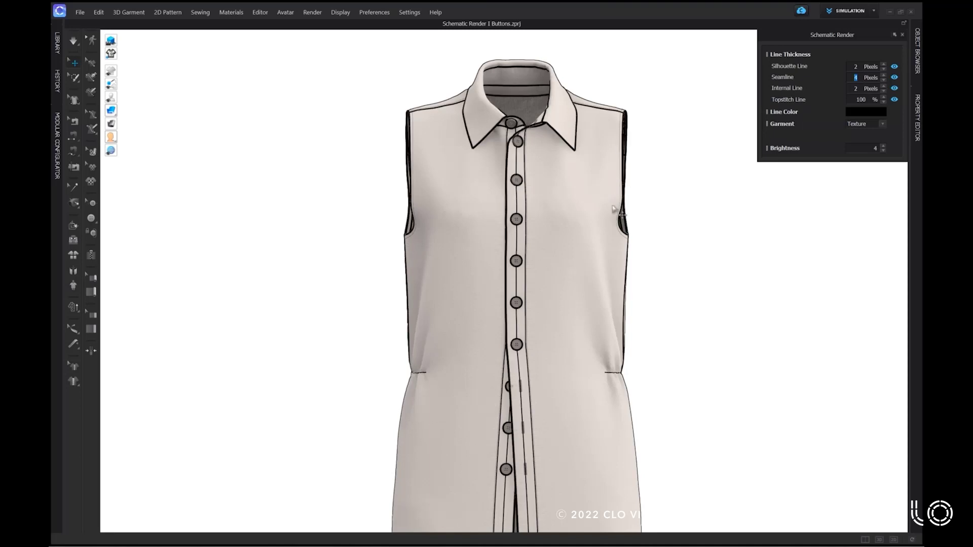
- Try red and blue as the schematic line color and return it to black
{"action": "left_click", "coordinate": [856, 112]}
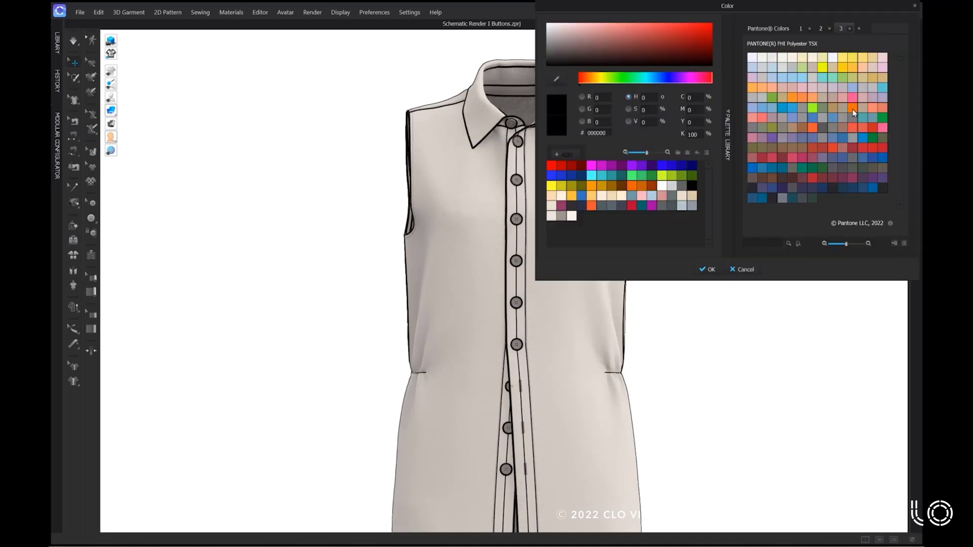
{"action": "left_click", "coordinate": [551, 165]}
{"action": "left_click", "coordinate": [663, 167]}
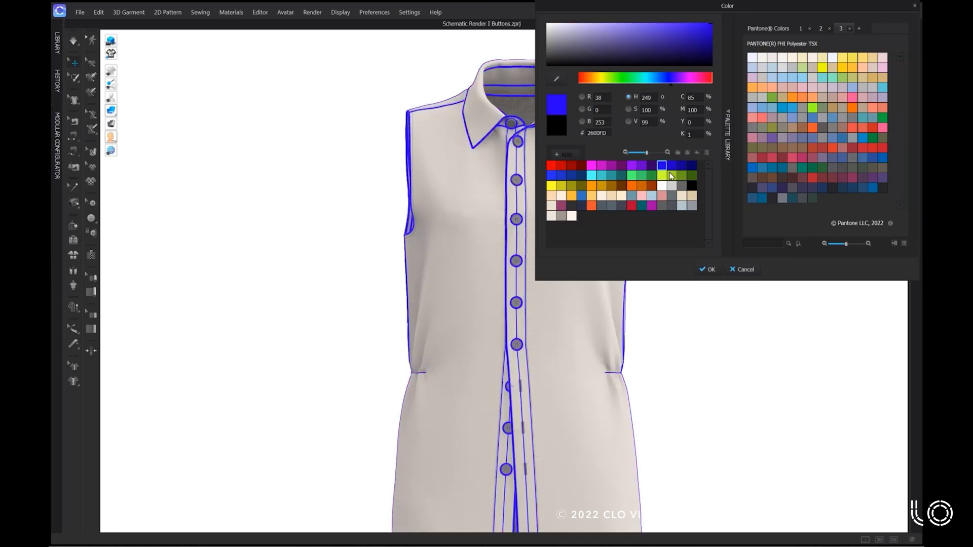
{"action": "left_click", "coordinate": [692, 185]}
{"action": "left_click", "coordinate": [707, 270]}
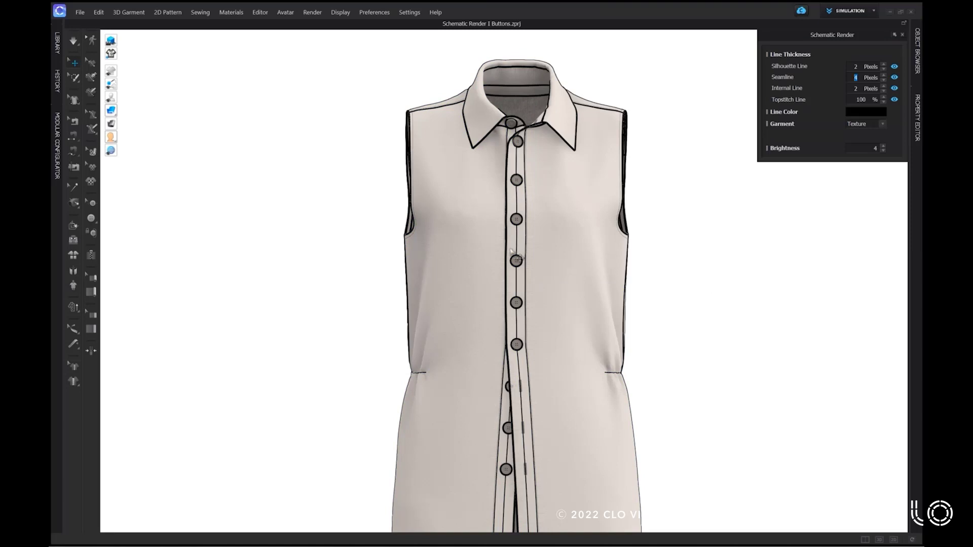
- Select Button 14 and turn off using the button's material for its thread
{"action": "scroll", "coordinate": [512, 256], "scroll_direction": "up", "scroll_amount": 5}
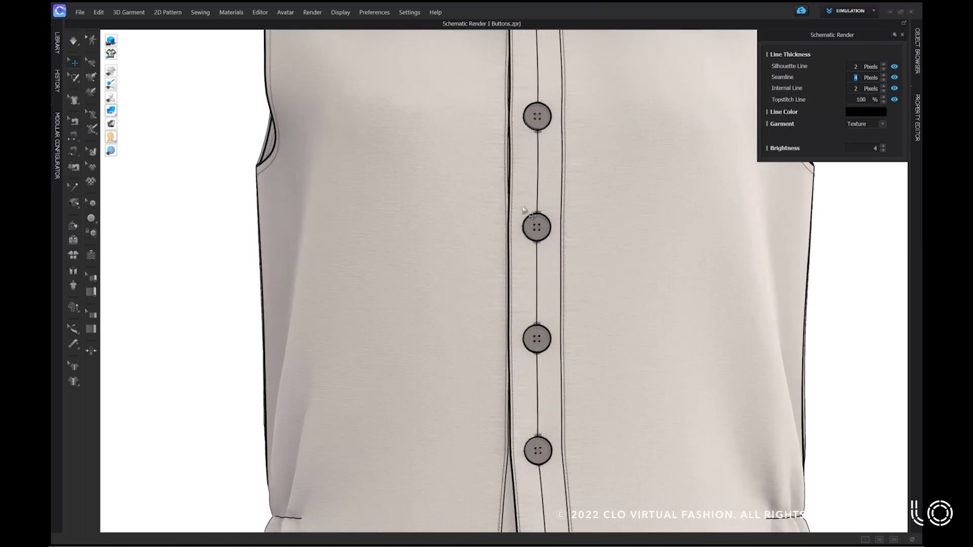
{"action": "left_click", "coordinate": [916, 50]}
{"action": "left_click_drag", "start_coordinate": [872, 41], "coordinate": [702, 26]}
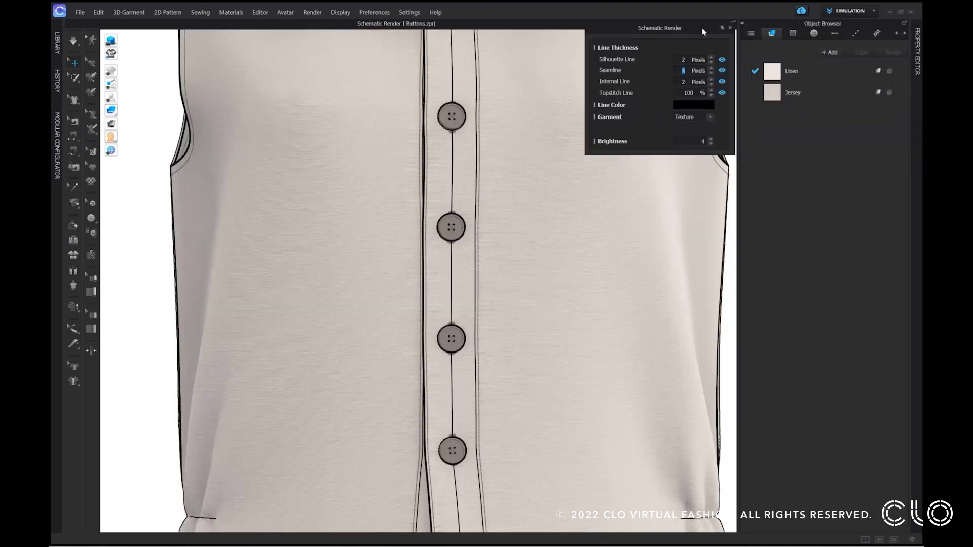
{"action": "left_click", "coordinate": [815, 34]}
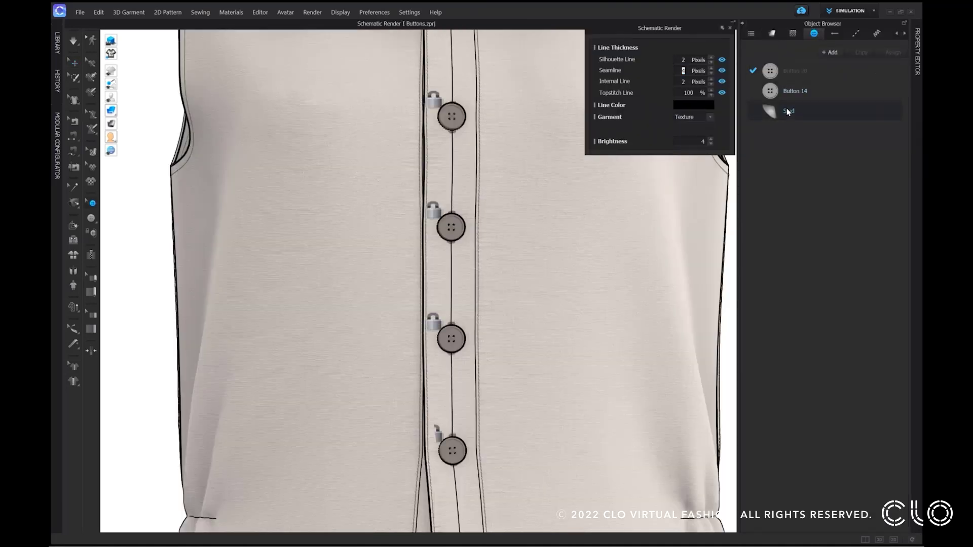
{"action": "left_click", "coordinate": [806, 95]}
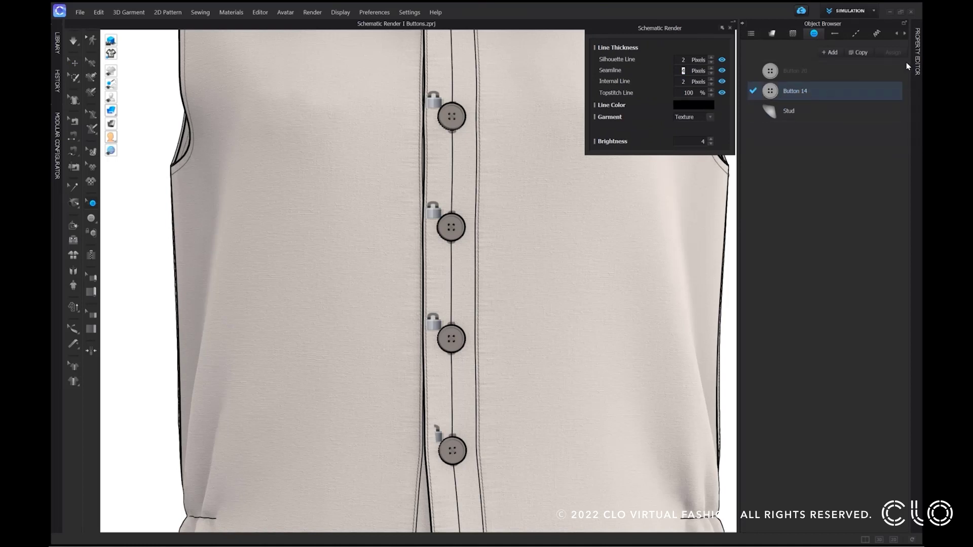
{"action": "left_click", "coordinate": [917, 53]}
{"action": "scroll", "coordinate": [845, 387], "scroll_direction": "down", "scroll_amount": 5}
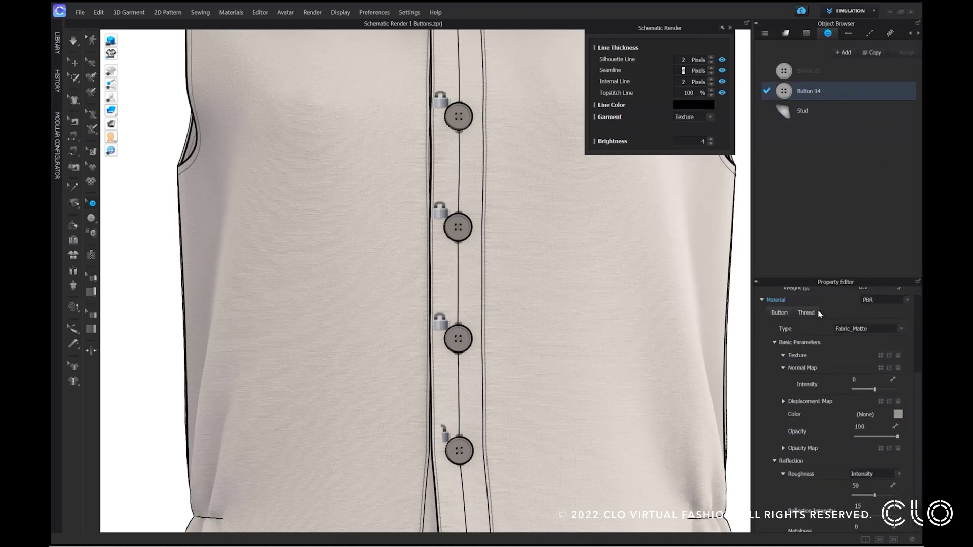
{"action": "left_click", "coordinate": [814, 313]}
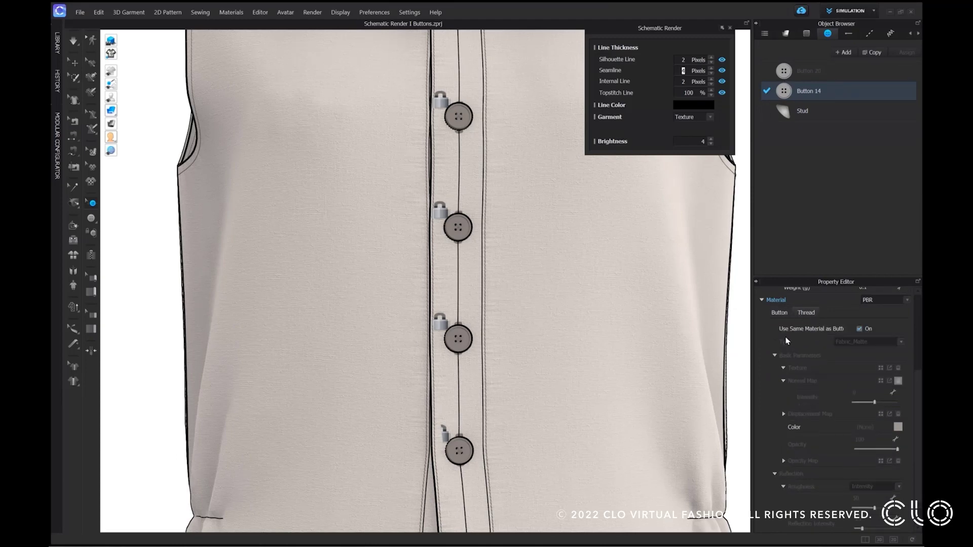
{"action": "left_click", "coordinate": [859, 328]}
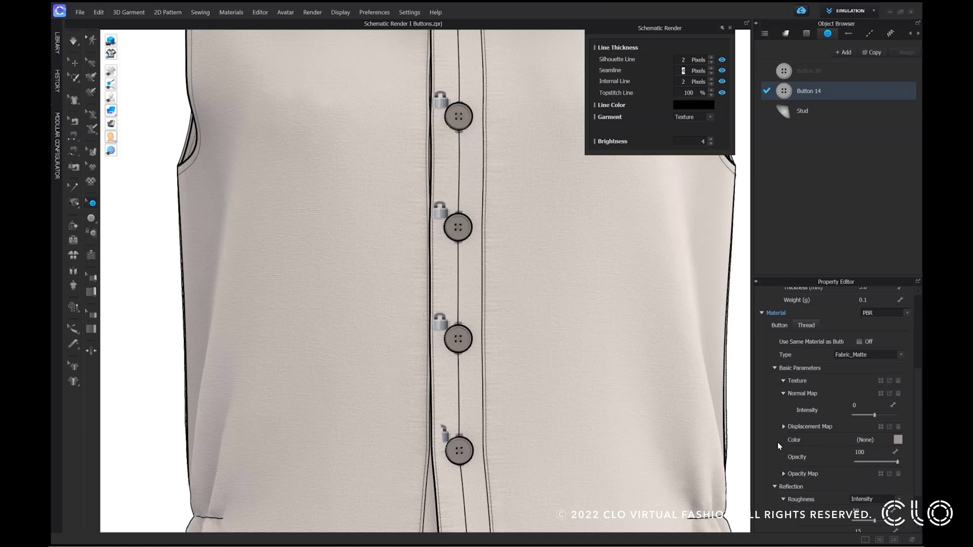
- Set the thread color of Button 14 to black
{"action": "left_click", "coordinate": [898, 441]}
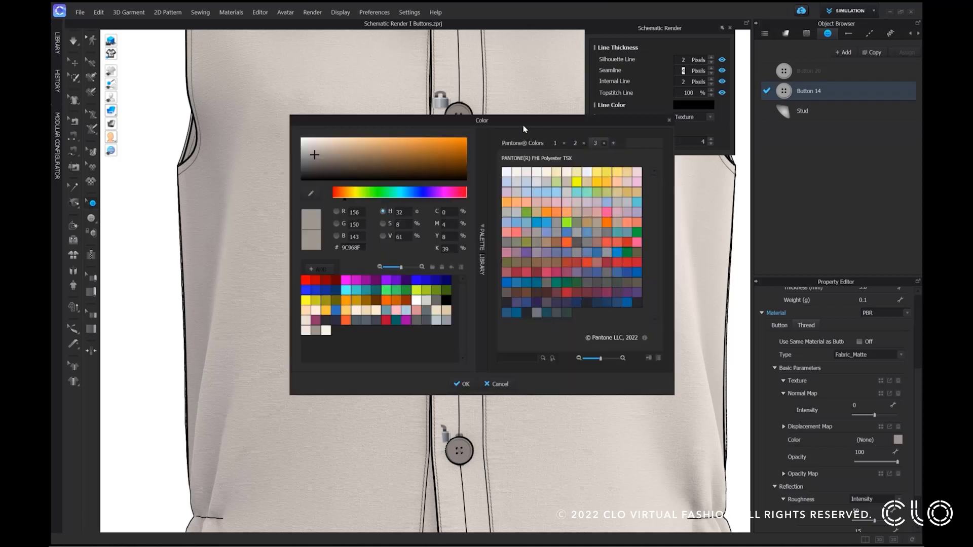
{"action": "left_click_drag", "start_coordinate": [522, 126], "coordinate": [735, 139]}
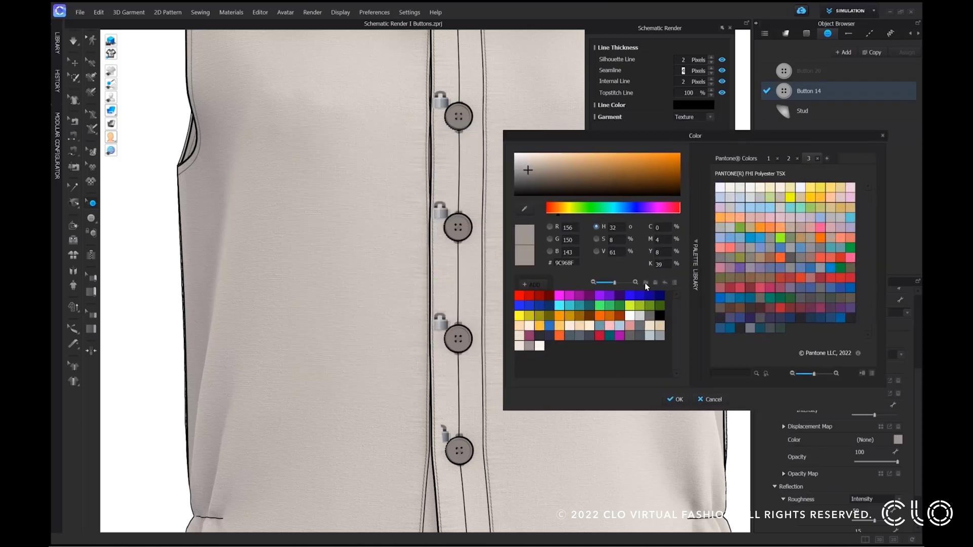
{"action": "left_click", "coordinate": [659, 317]}
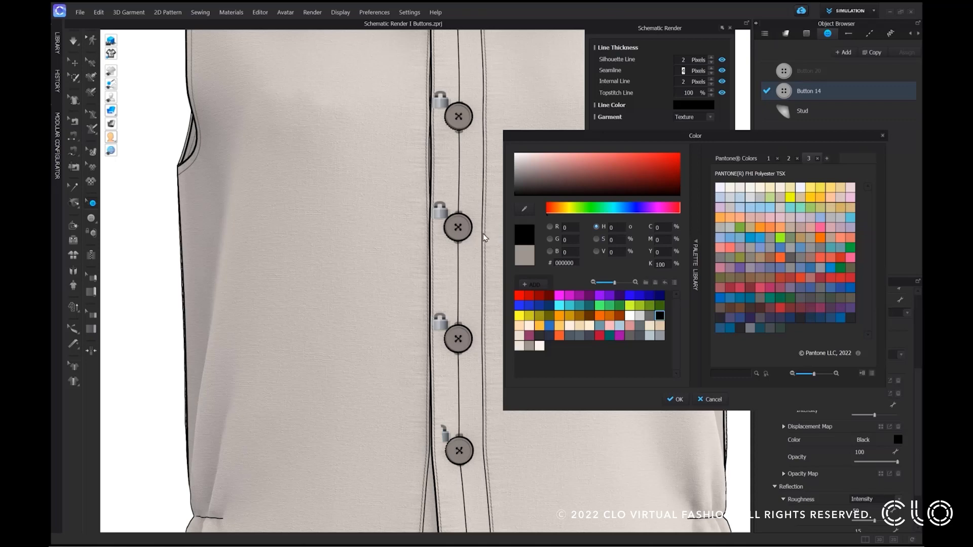
{"action": "left_click", "coordinate": [676, 400]}
{"action": "scroll", "coordinate": [662, 354], "scroll_direction": "down", "scroll_amount": 5}
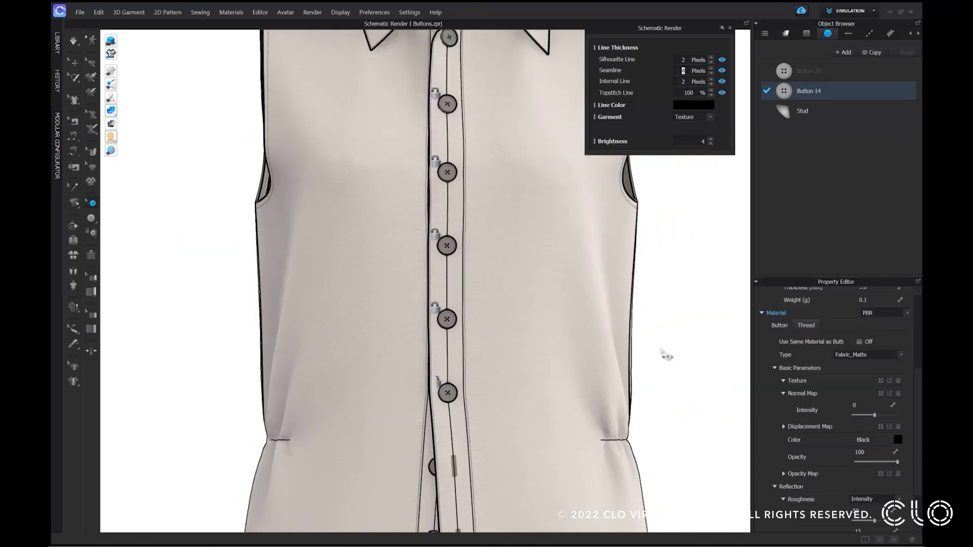
{"action": "scroll", "coordinate": [646, 344], "scroll_direction": "down", "scroll_amount": 2}
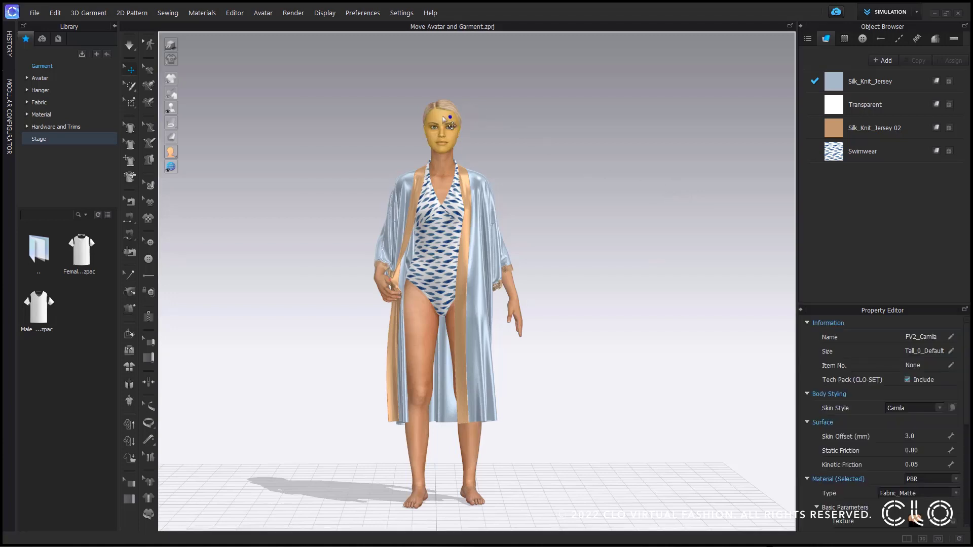
- Select the avatar together with its garment and move both sideways and along the depth axis of the stage
{"action": "right_click", "coordinate": [442, 116]}
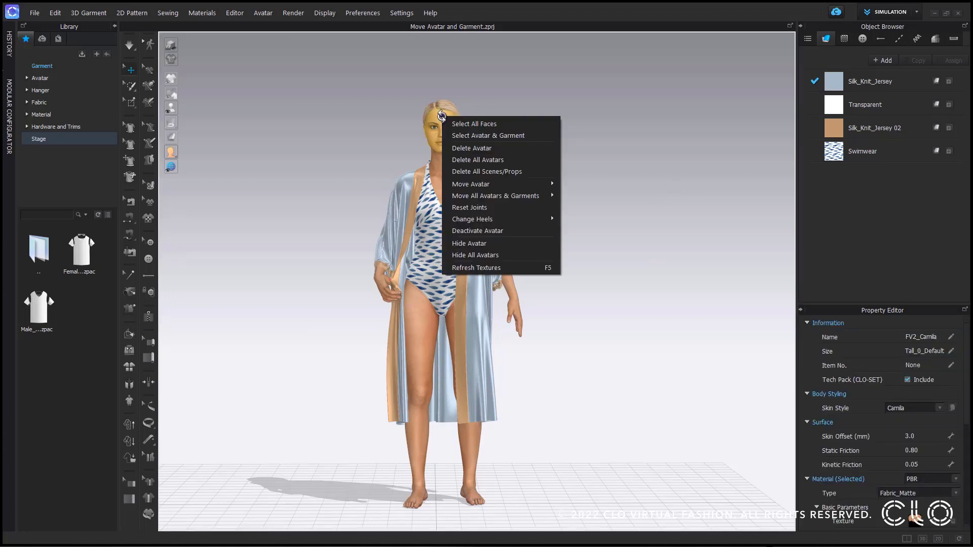
{"action": "left_click", "coordinate": [540, 137]}
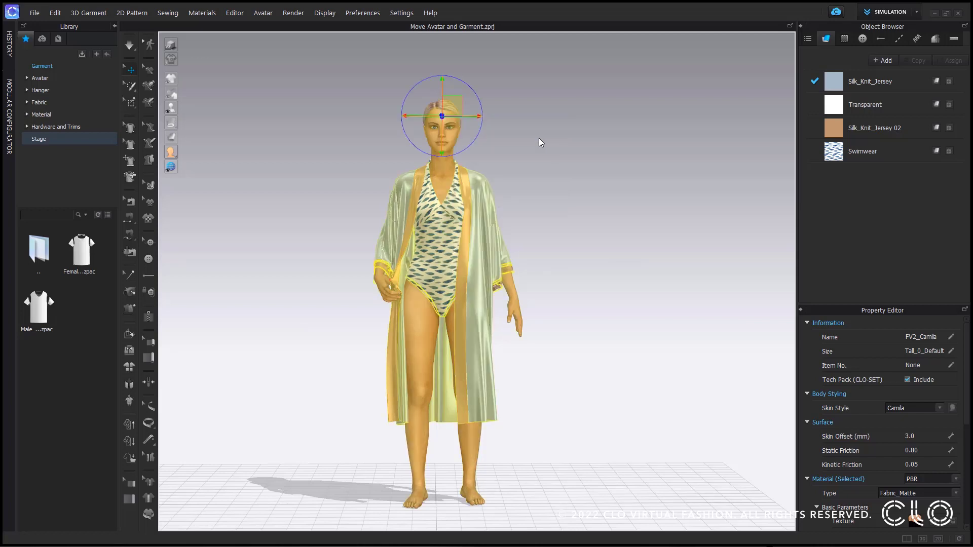
{"action": "left_click", "coordinate": [485, 120]}
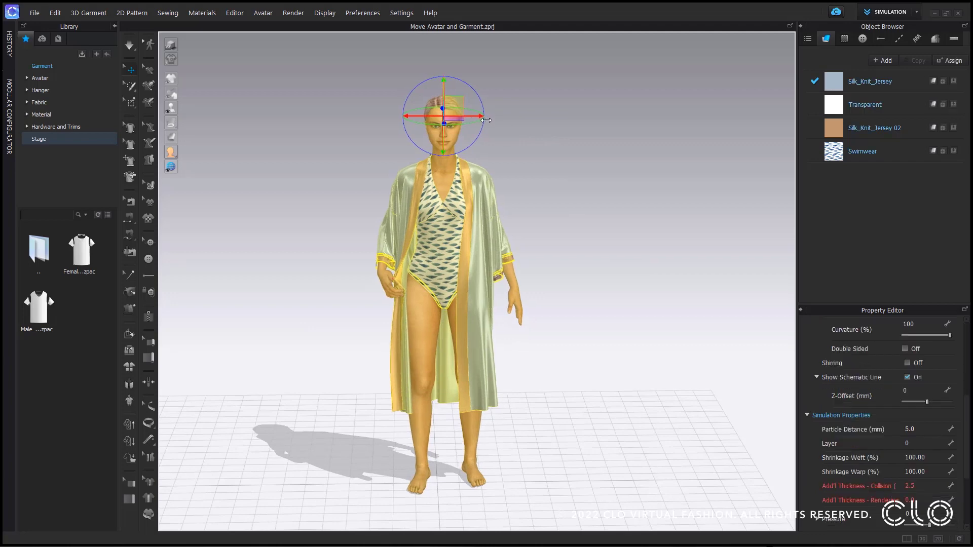
{"action": "left_click_drag", "start_coordinate": [486, 120], "coordinate": [403, 124]}
{"action": "scroll", "coordinate": [504, 195], "scroll_direction": "up", "scroll_amount": 2}
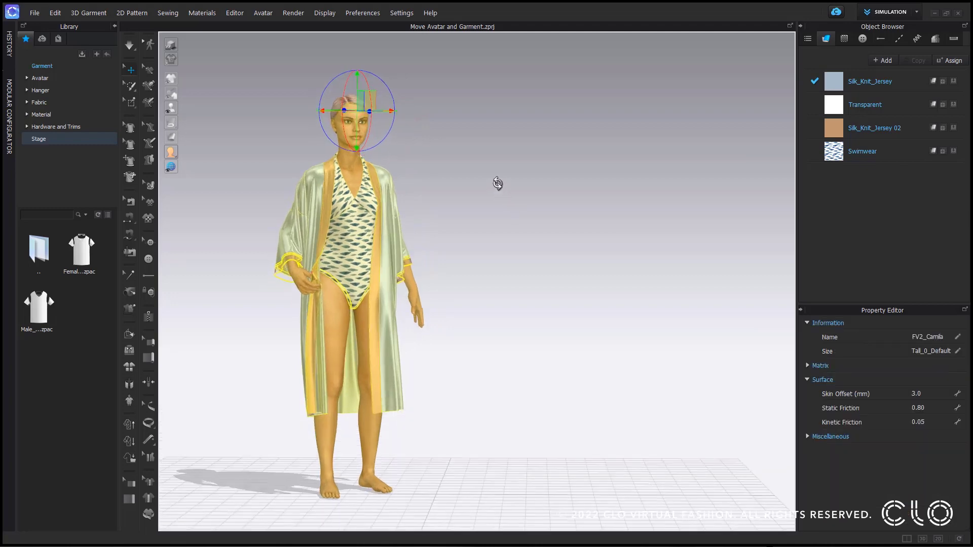
{"action": "mouse_move", "coordinate": [498, 184]}
{"action": "right_mouse_down"}
{"action": "mouse_move", "coordinate": [508, 186]}
{"action": "mouse_move", "coordinate": [499, 185]}
{"action": "right_mouse_up"}
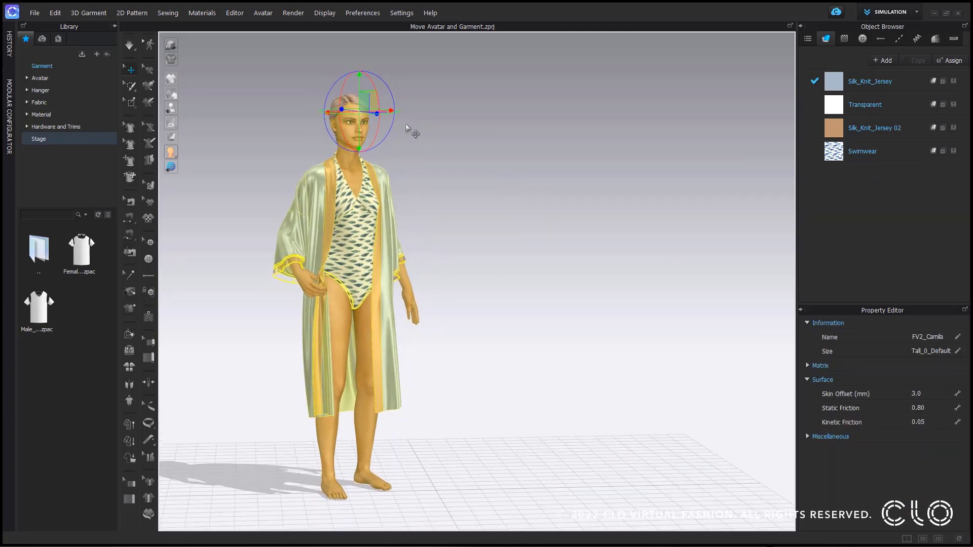
{"action": "left_click_drag", "start_coordinate": [370, 112], "coordinate": [331, 110]}
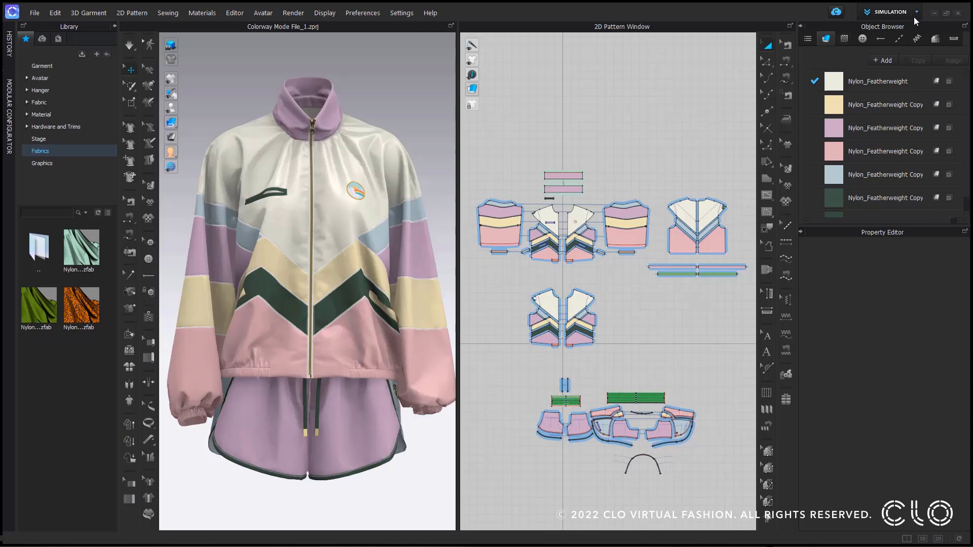
{"action": "left_click", "coordinate": [916, 12]}
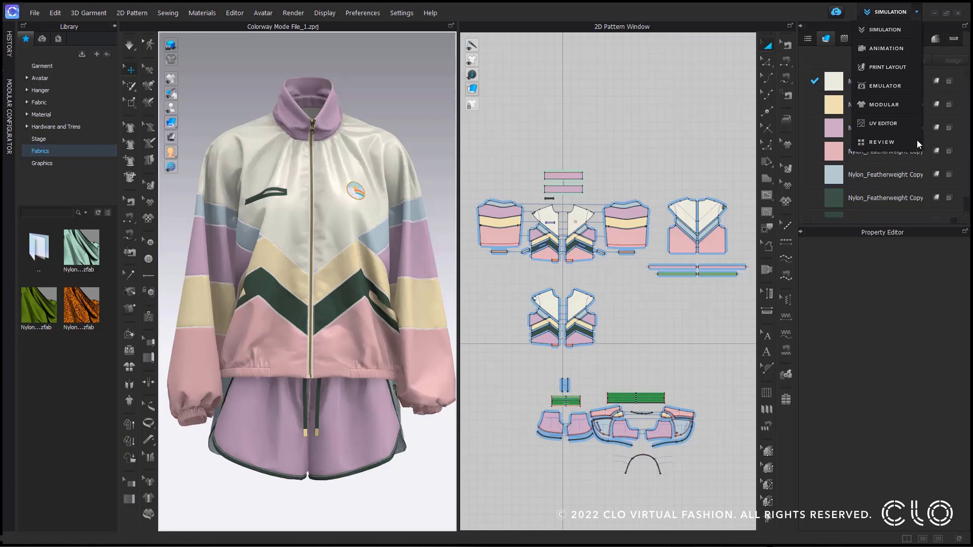
{"action": "left_click", "coordinate": [667, 87]}
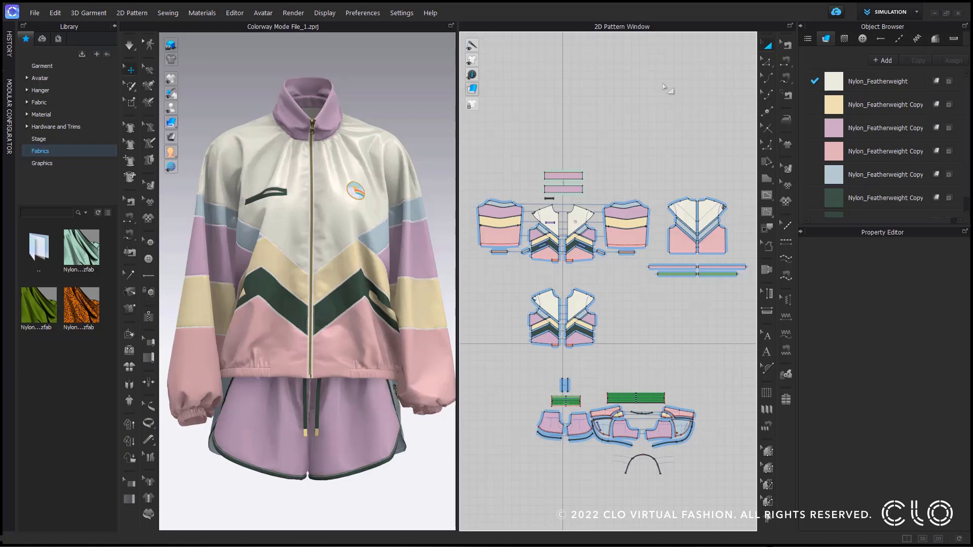
- Open the Colorway Editor for the jacket and shorts project
{"action": "left_click", "coordinate": [234, 13]}
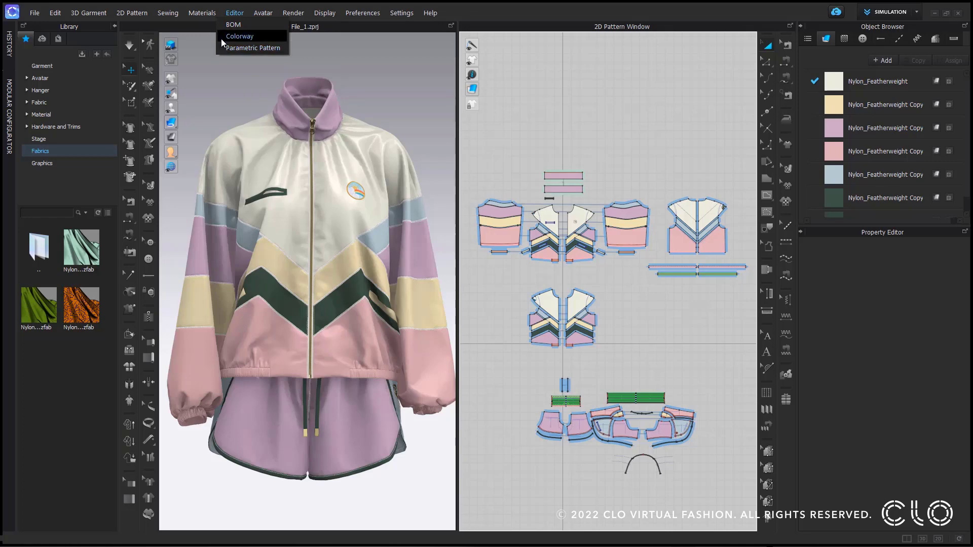
{"action": "left_click", "coordinate": [221, 40]}
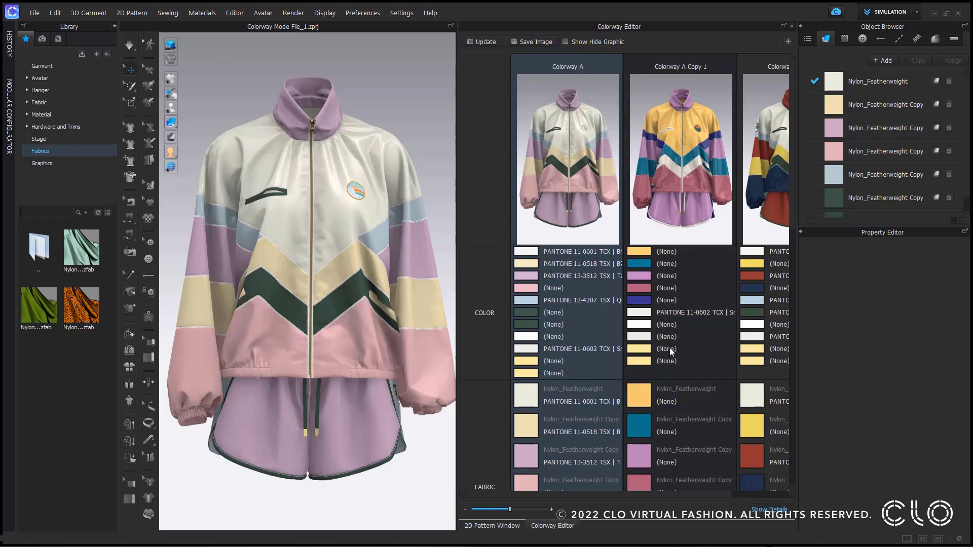
- Switch back and forth between the 2D Pattern Window and the Colorway Editor, ending in the Colorway Editor
{"action": "left_click", "coordinate": [488, 527]}
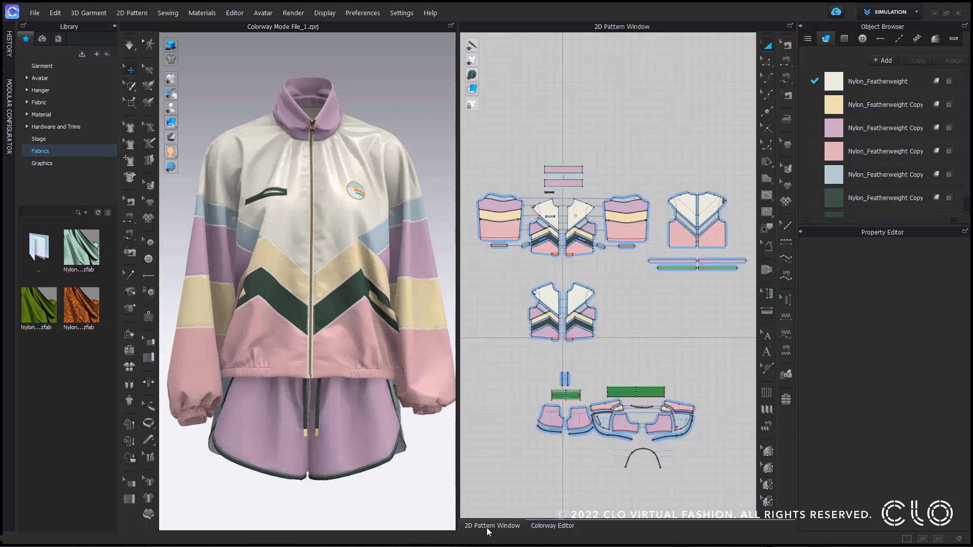
{"action": "left_click", "coordinate": [557, 527]}
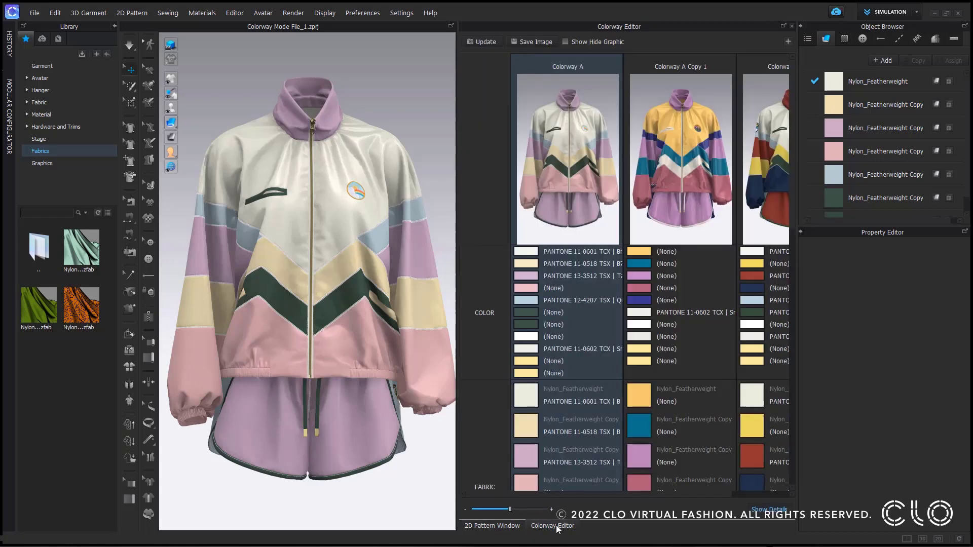
{"action": "left_click", "coordinate": [508, 527]}
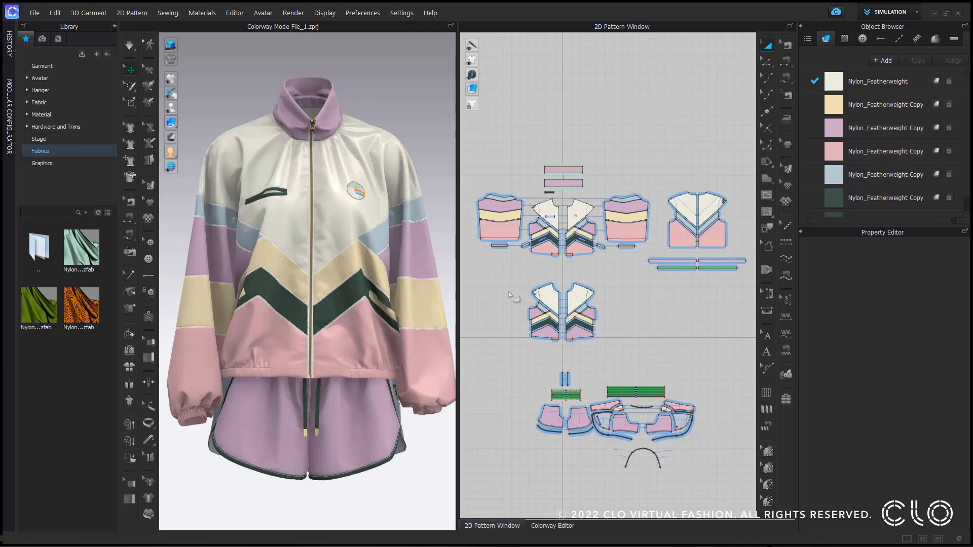
{"action": "left_click", "coordinate": [552, 526]}
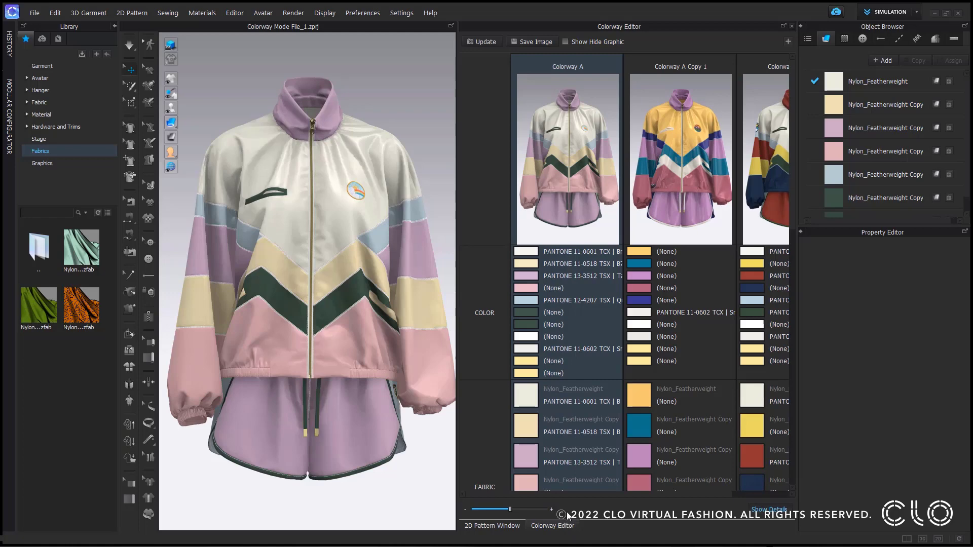
- Select the wave embroidery and mountain graphics of Colorway A in turn to view their material properties
{"action": "scroll", "coordinate": [535, 372], "scroll_direction": "down", "scroll_amount": 9}
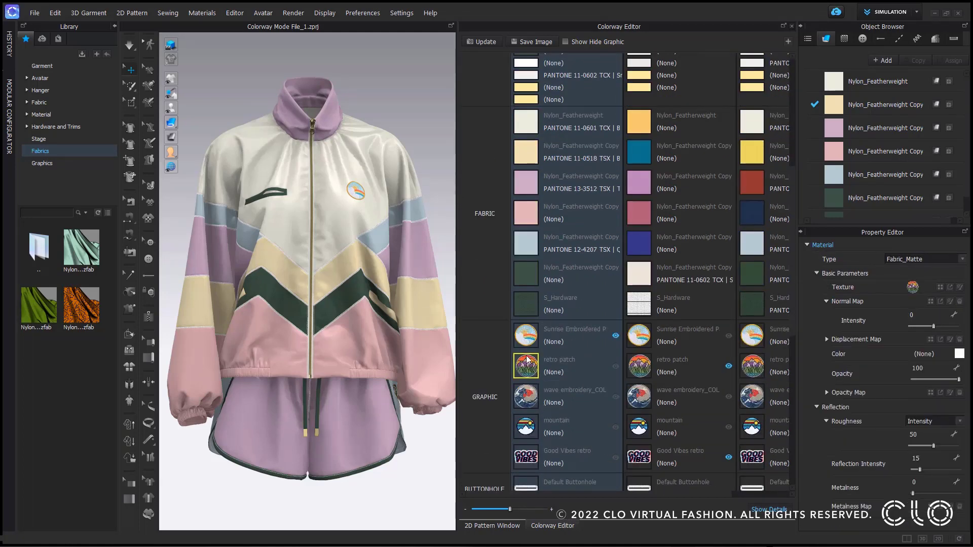
{"action": "left_click", "coordinate": [527, 404]}
{"action": "left_click", "coordinate": [529, 434]}
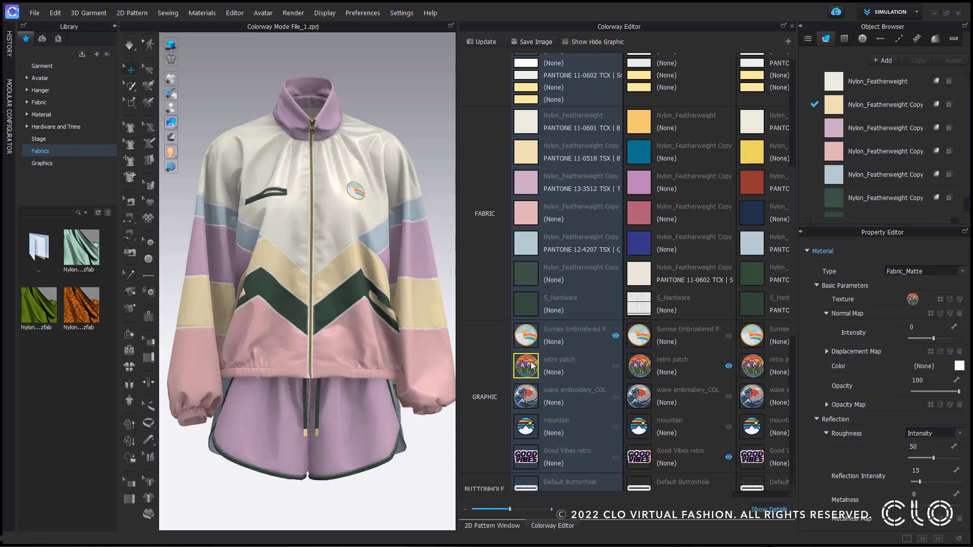
{"action": "left_click", "coordinate": [531, 385]}
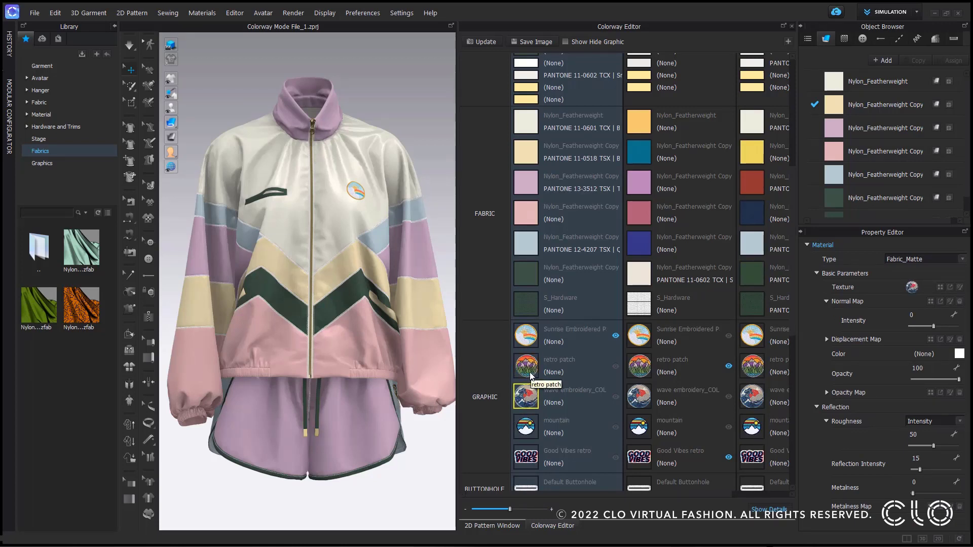
- Try to delete the retro patch graphic of Colorway A, then cancel the deletion
{"action": "left_click", "coordinate": [531, 375]}
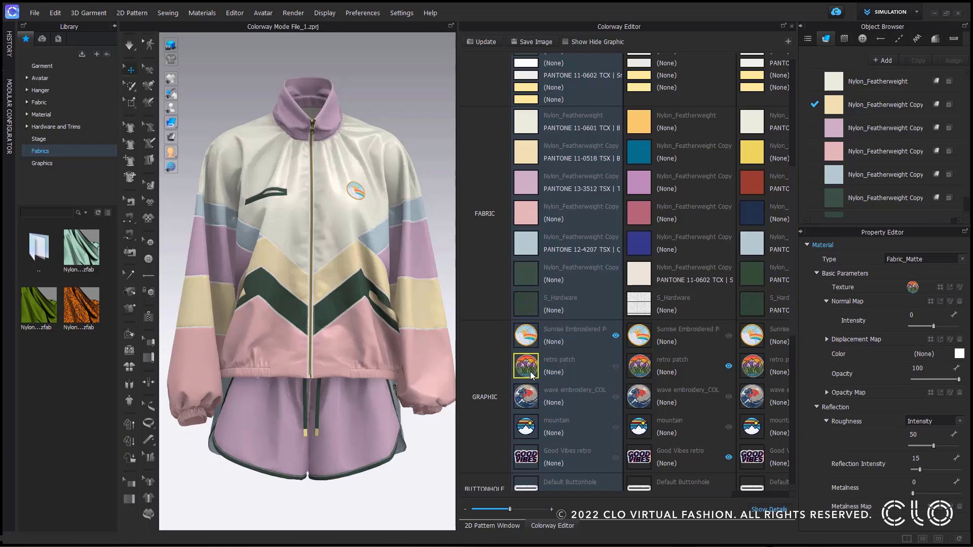
{"action": "right_click", "coordinate": [530, 375]}
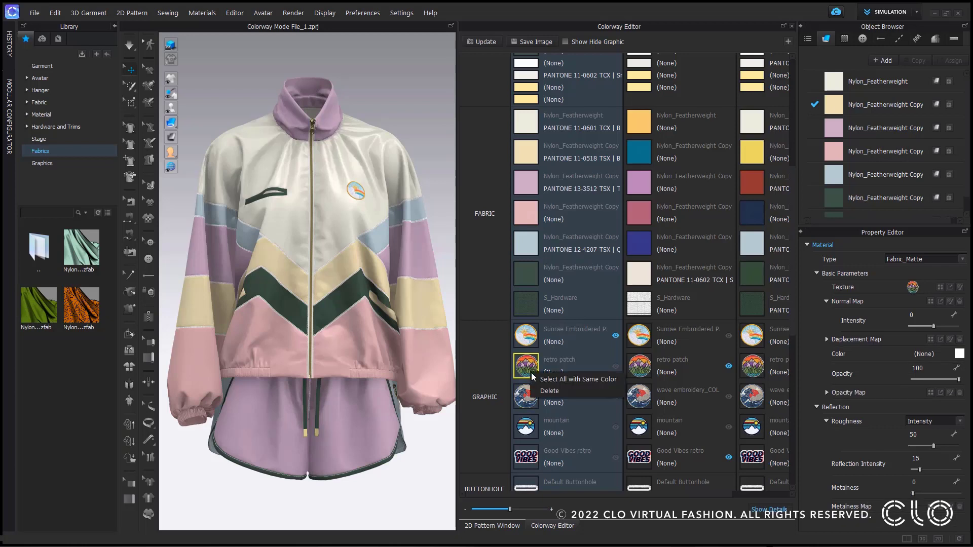
{"action": "left_click", "coordinate": [550, 391]}
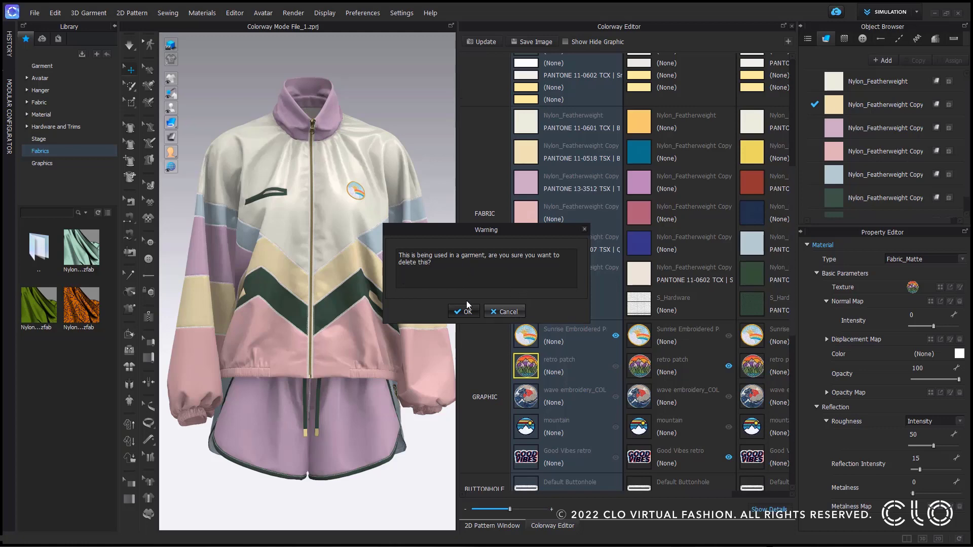
{"action": "left_click", "coordinate": [511, 314]}
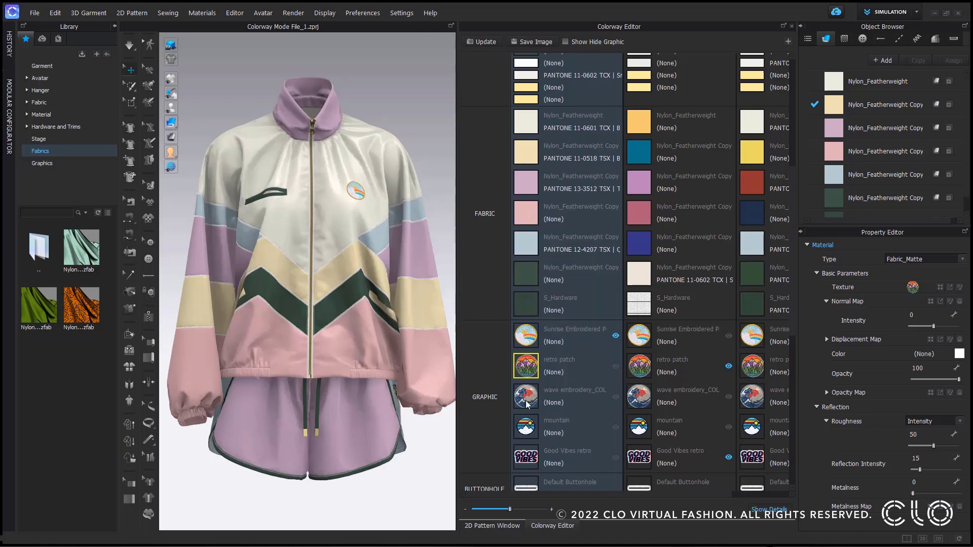
- Assign the library fabric Nylon_Featherweight_Color drop_3 to the third fabric slot of the third colorway and make that colorway active
{"action": "scroll", "coordinate": [536, 372], "scroll_direction": "up", "scroll_amount": 3}
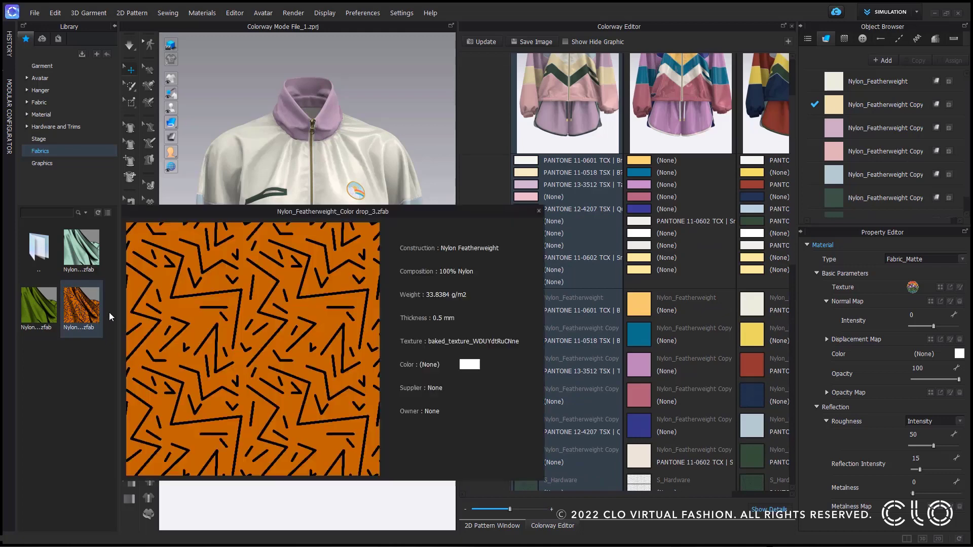
{"action": "left_click_drag", "start_coordinate": [83, 310], "coordinate": [759, 365]}
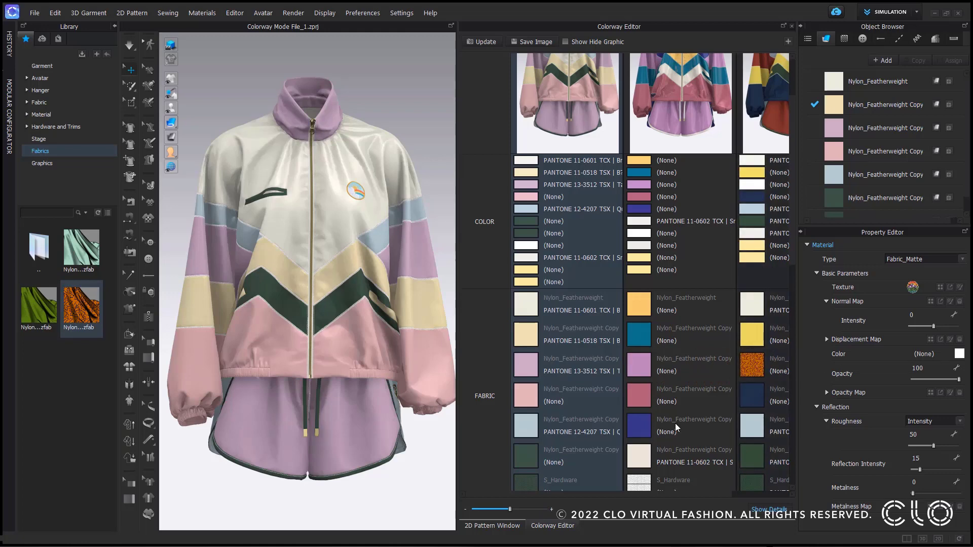
{"action": "scroll", "coordinate": [645, 497], "scroll_direction": "right", "scroll_amount": 1}
{"action": "left_click_drag", "start_coordinate": [644, 498], "coordinate": [696, 497]}
{"action": "left_click", "coordinate": [733, 123]}
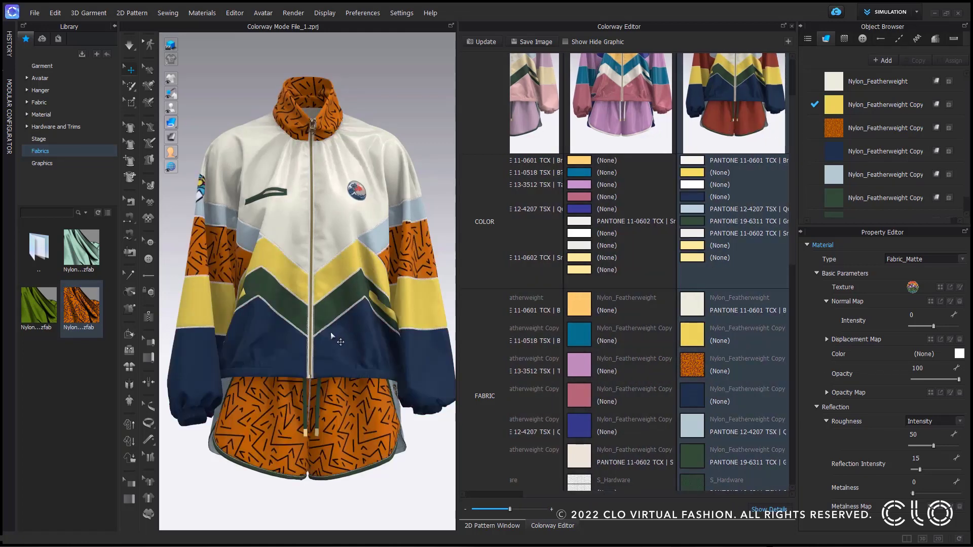
- Assign the green, orange patterned and mint library fabrics to the third colorway's first, second and third fabric slots, and select the first two slots
{"action": "left_click_drag", "start_coordinate": [39, 304], "coordinate": [695, 306]}
{"action": "left_click_drag", "start_coordinate": [81, 248], "coordinate": [693, 367]}
{"action": "left_click_drag", "start_coordinate": [80, 307], "coordinate": [696, 334]}
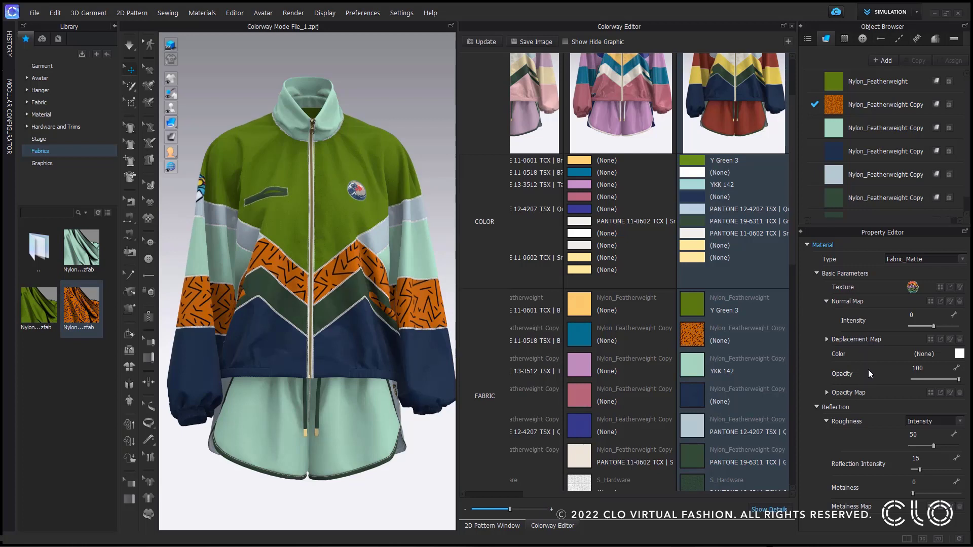
{"action": "left_click", "coordinate": [697, 306]}
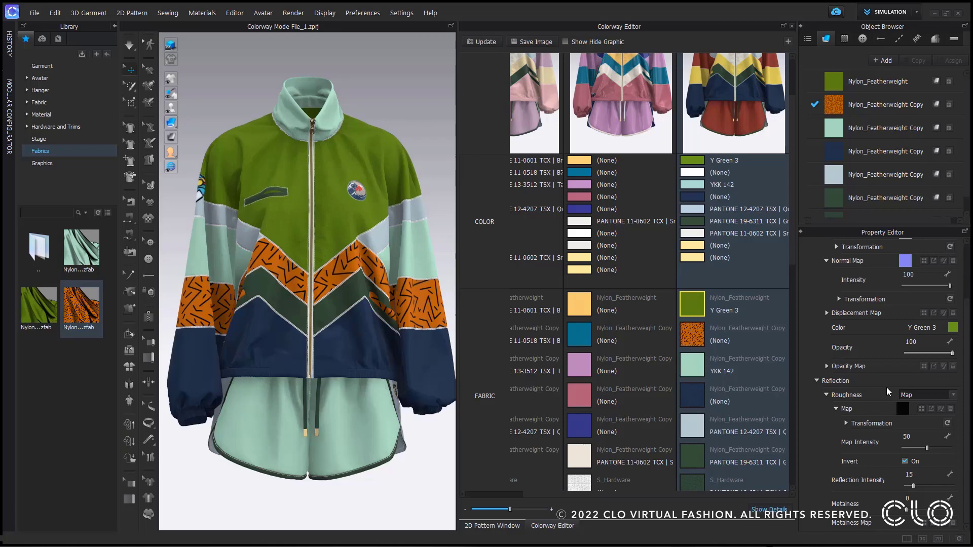
{"action": "left_click", "coordinate": [699, 336]}
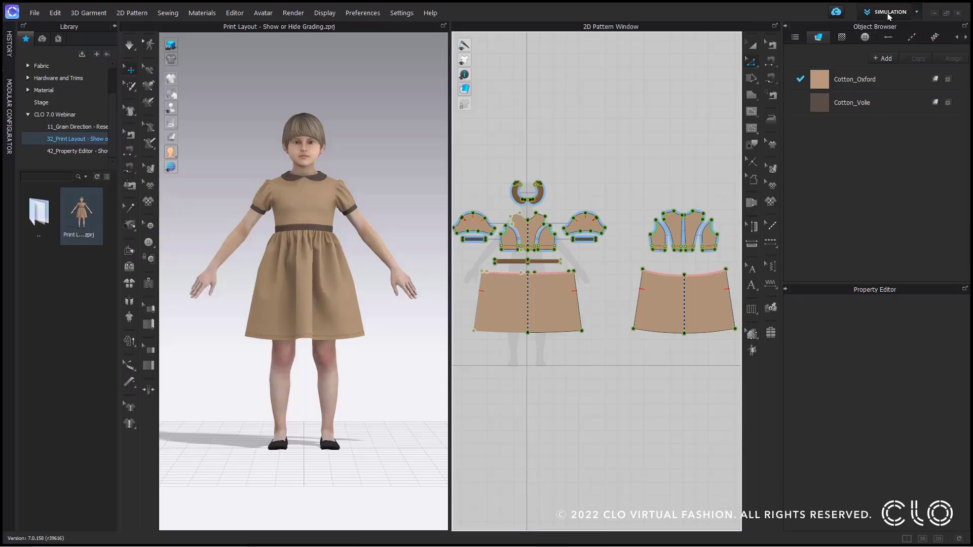
- Switch the child's dress project to Print Layout mode and show the grading on the Cotton_Oxford pattern pieces
{"action": "left_click", "coordinate": [890, 14]}
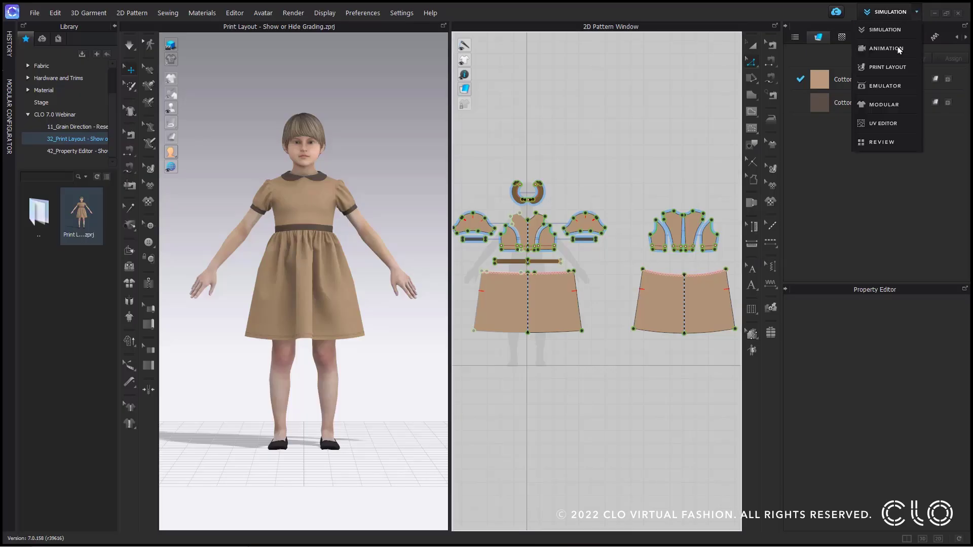
{"action": "left_click", "coordinate": [888, 68]}
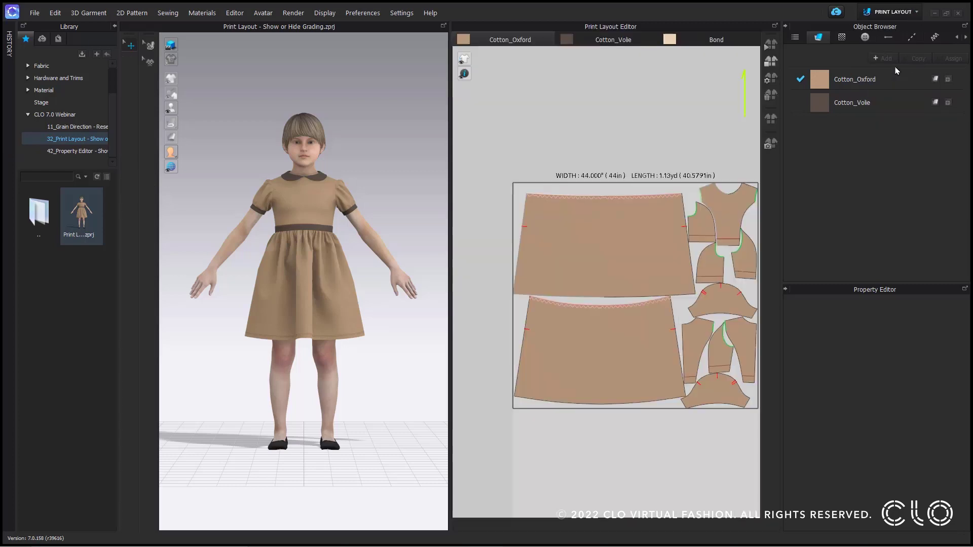
{"action": "mouse_move", "coordinate": [477, 60]}
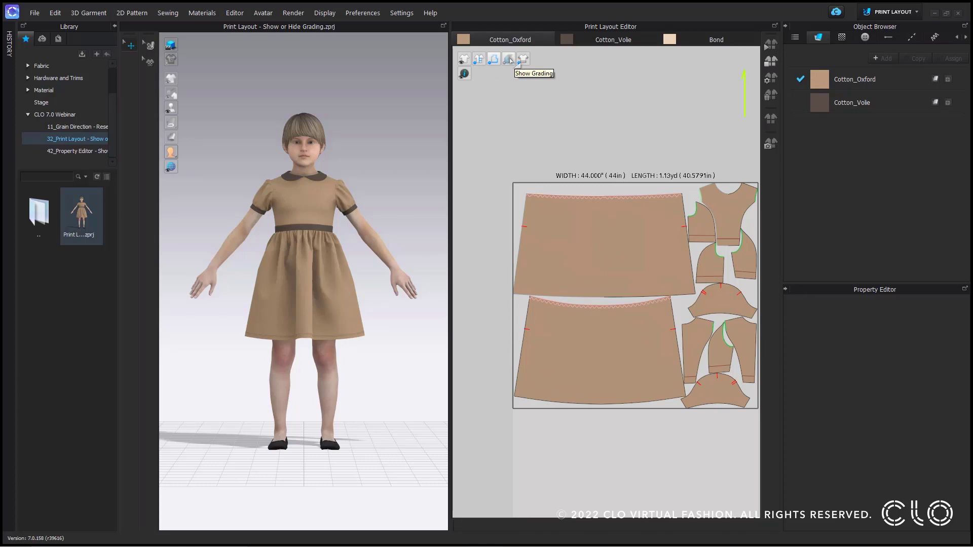
{"action": "left_click", "coordinate": [508, 60]}
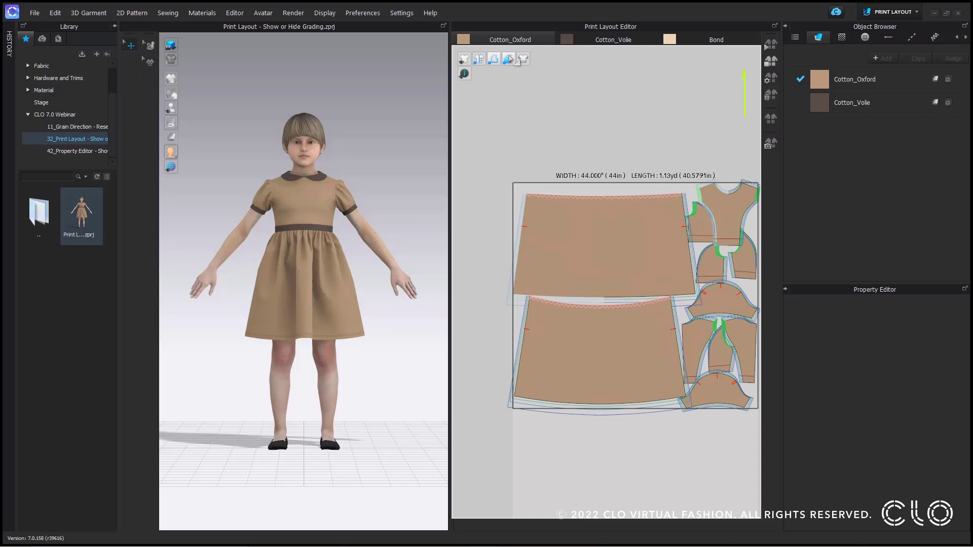
{"action": "middle_click_drag", "start_coordinate": [657, 158], "coordinate": [619, 88]}
{"action": "scroll", "coordinate": [662, 223], "scroll_direction": "up", "scroll_amount": 5}
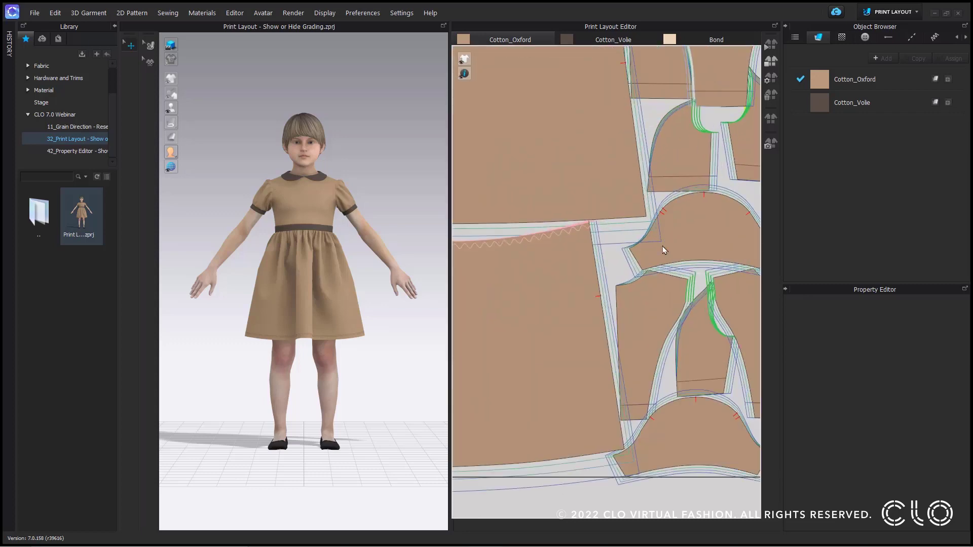
{"action": "middle_click_drag", "start_coordinate": [662, 310], "coordinate": [652, 217]}
{"action": "scroll", "coordinate": [718, 277], "scroll_direction": "up", "scroll_amount": 4}
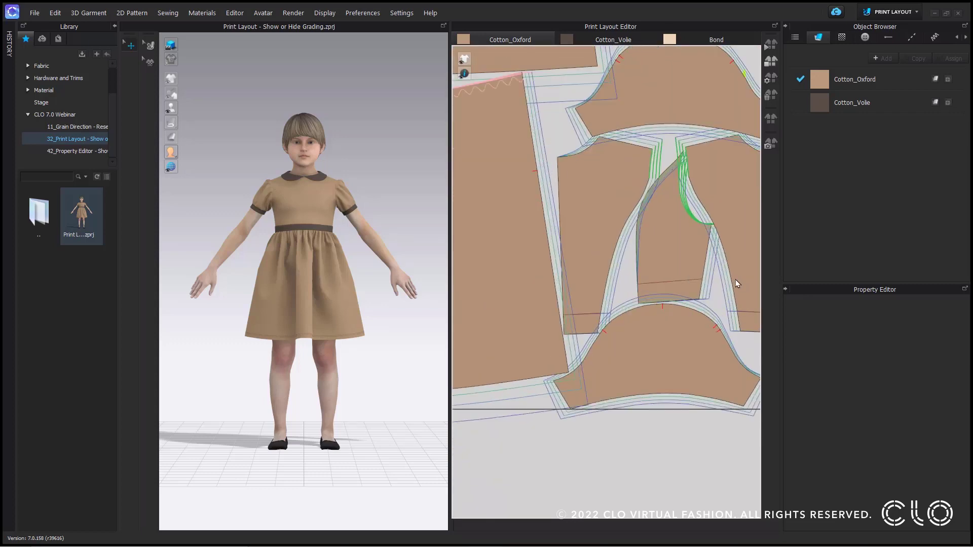
{"action": "scroll", "coordinate": [695, 276], "scroll_direction": "down", "scroll_amount": 8}
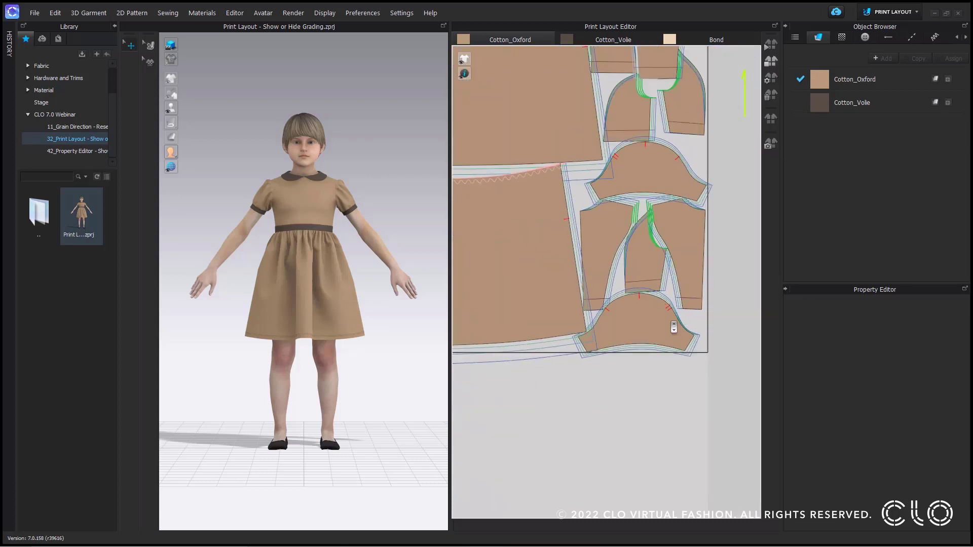
- Rearrange the Cotton_Oxford print layout by moving one skirt panel below the other pieces and repositioning the sleeve area pieces
{"action": "left_click_drag", "start_coordinate": [617, 251], "coordinate": [621, 380]}
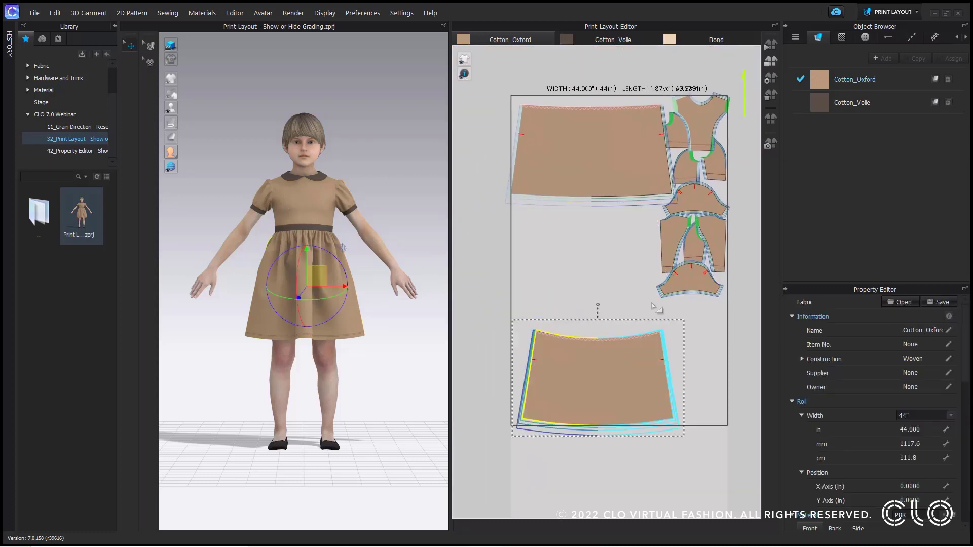
{"action": "mouse_move", "coordinate": [683, 292]}
{"action": "left_mouse_down"}
{"action": "mouse_move", "coordinate": [630, 305]}
{"action": "mouse_move", "coordinate": [562, 281]}
{"action": "left_mouse_up"}
{"action": "left_click_drag", "start_coordinate": [683, 266], "coordinate": [656, 289]}
{"action": "scroll", "coordinate": [656, 289], "scroll_direction": "up", "scroll_amount": 3}
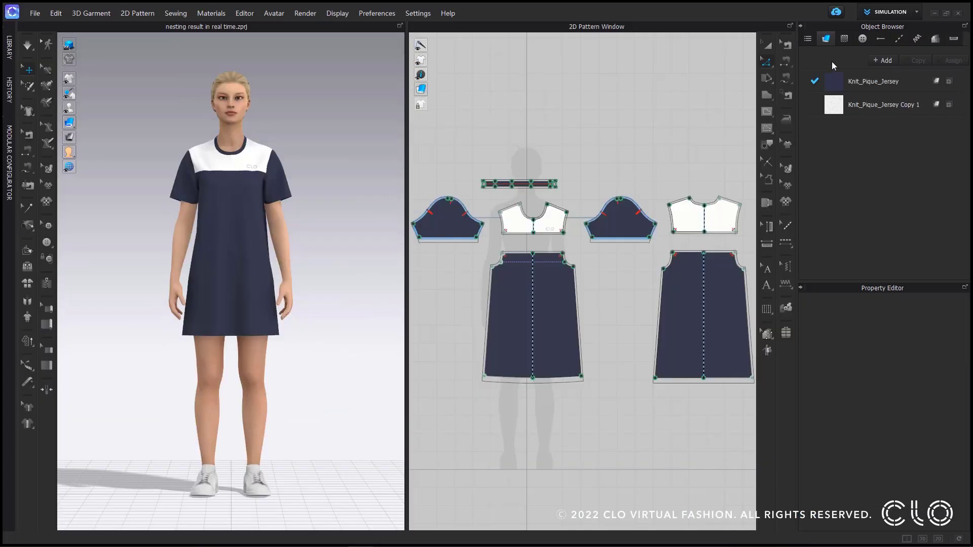
- Switch the navy and white dress project to the Print Layout workspace and display its nest settings
{"action": "left_click", "coordinate": [896, 18]}
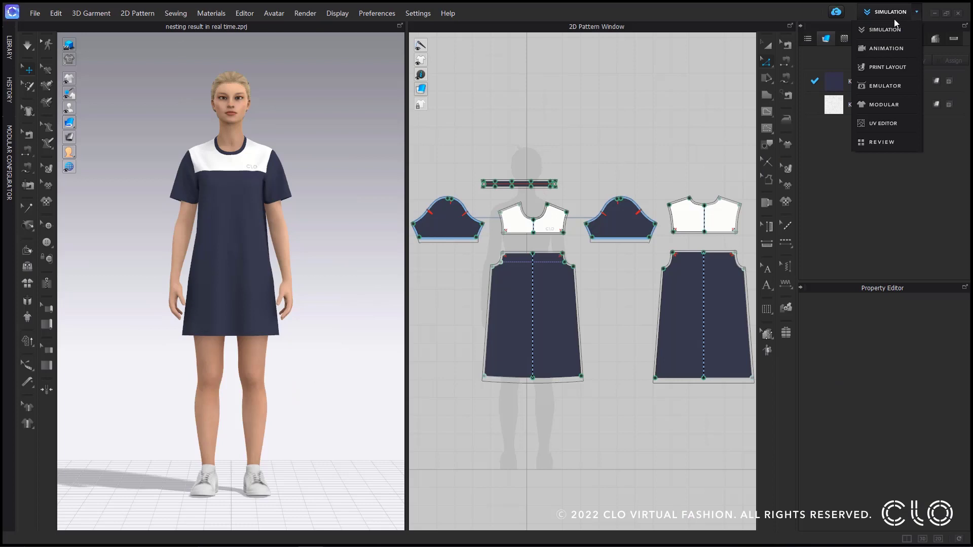
{"action": "left_click", "coordinate": [877, 67]}
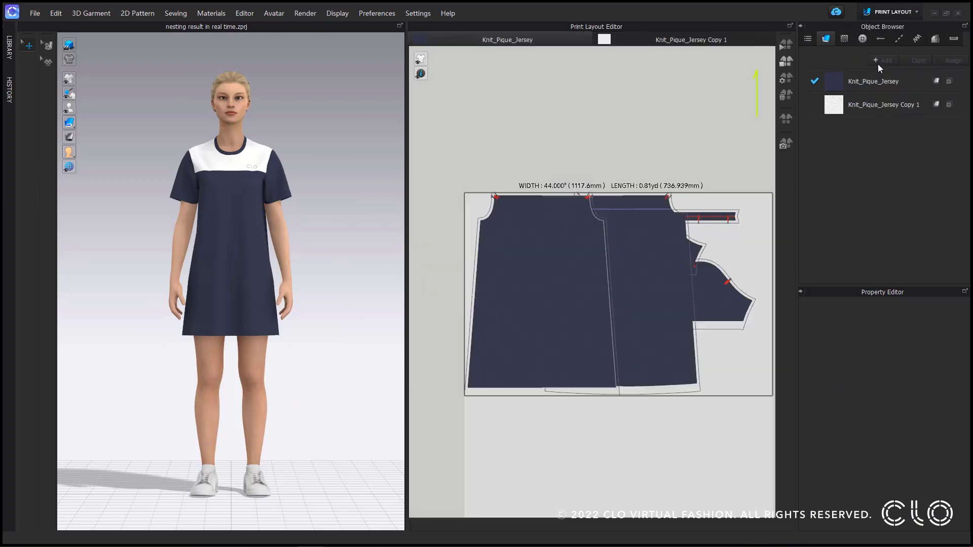
{"action": "left_click", "coordinate": [784, 79]}
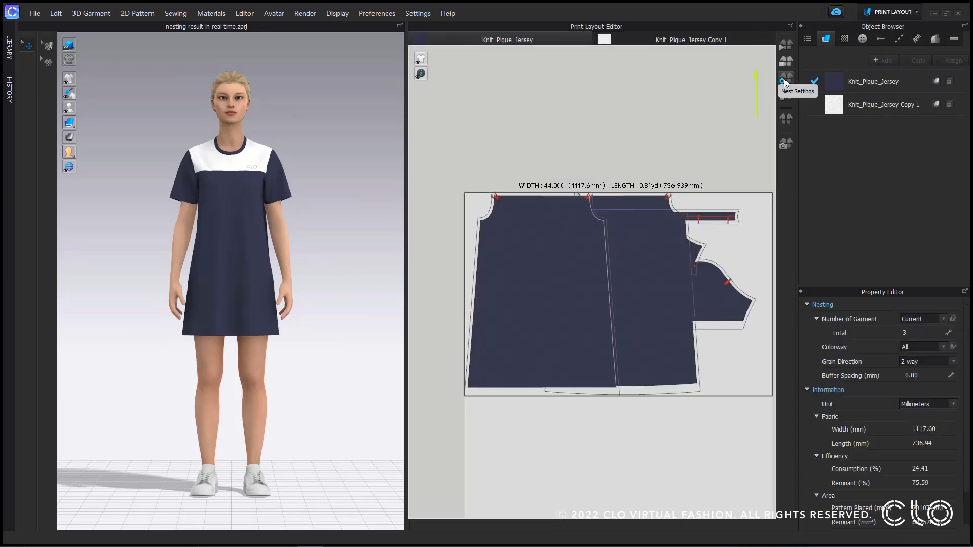
- Run nesting on the Knit_Pique_Jersey pattern pieces, stop it partway, and start it again
{"action": "left_click", "coordinate": [785, 44]}
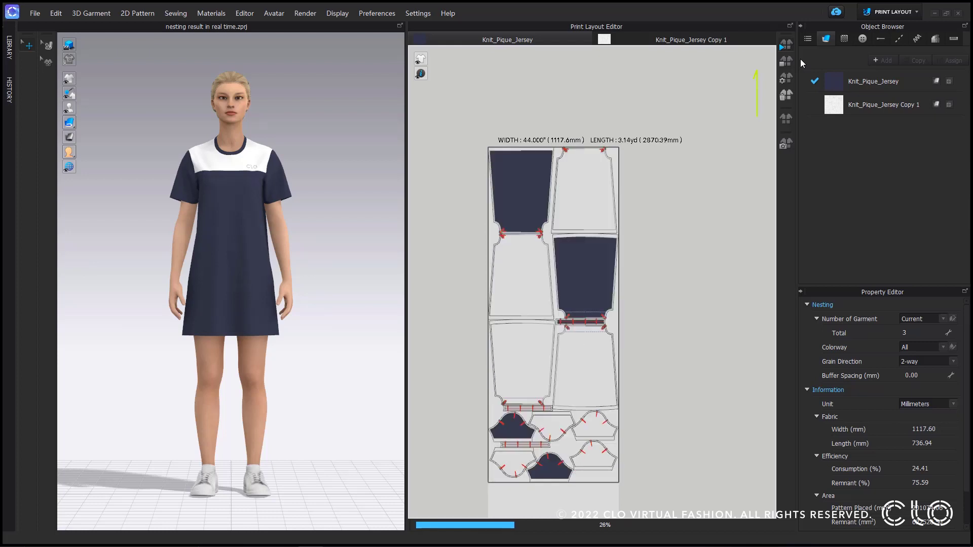
{"action": "left_click", "coordinate": [786, 63]}
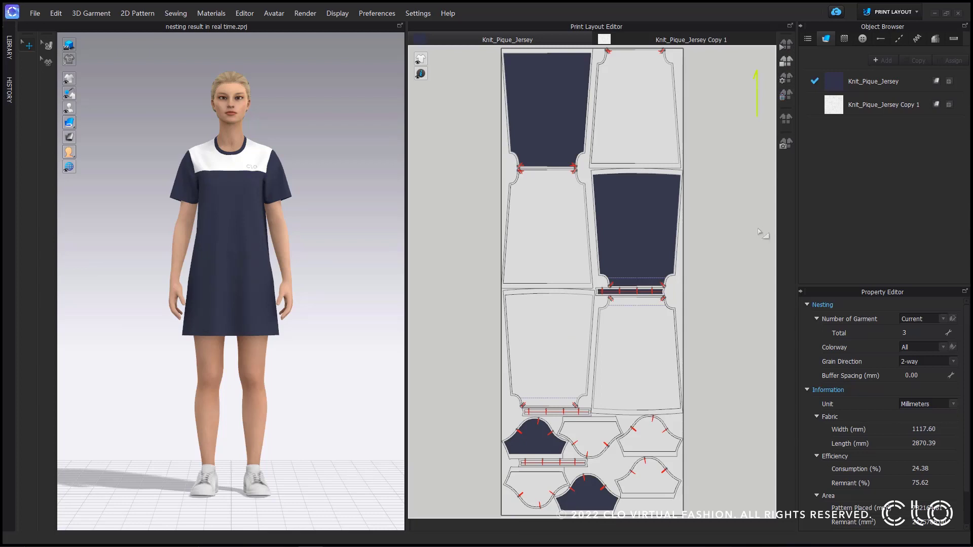
{"action": "left_click", "coordinate": [789, 46]}
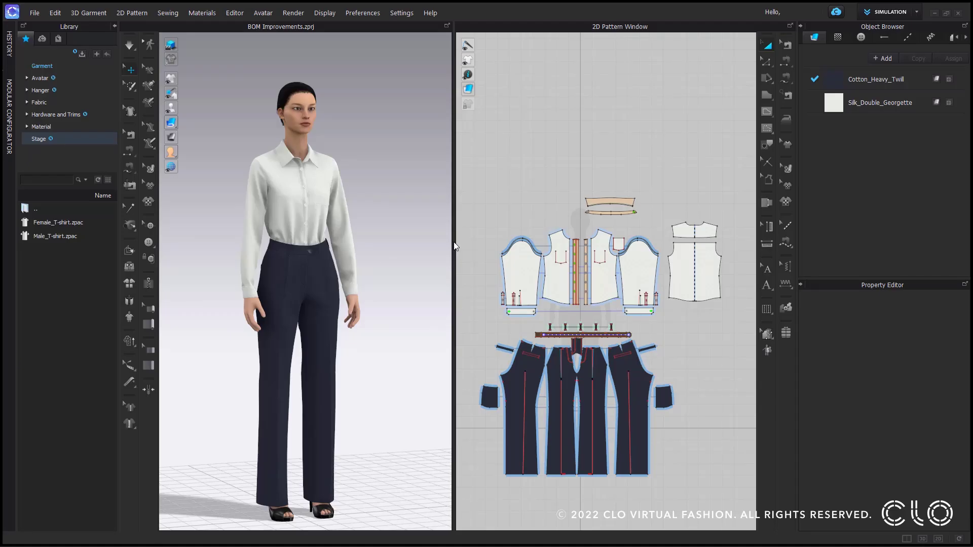
- Open the BOM Editor for the shirt and trousers project
{"action": "left_click", "coordinate": [917, 12]}
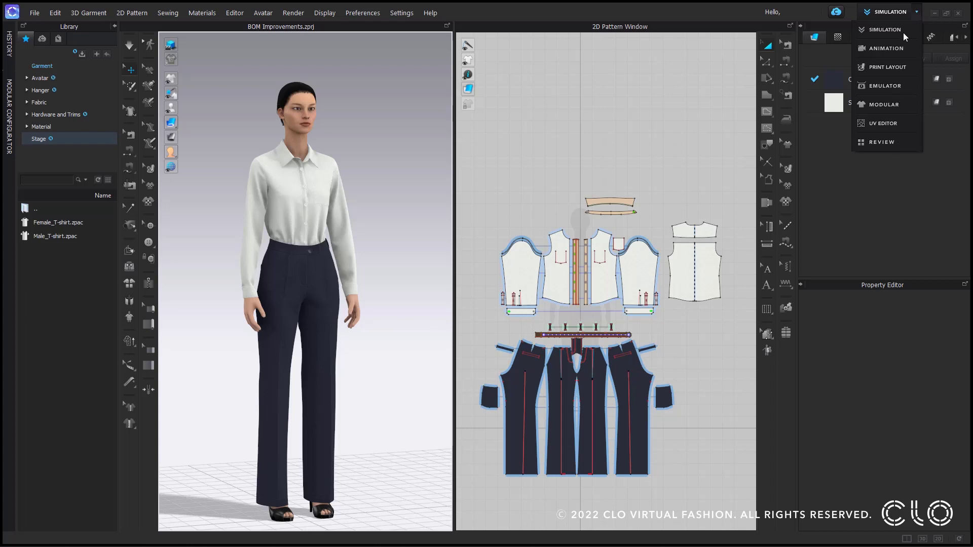
{"action": "left_click", "coordinate": [917, 14]}
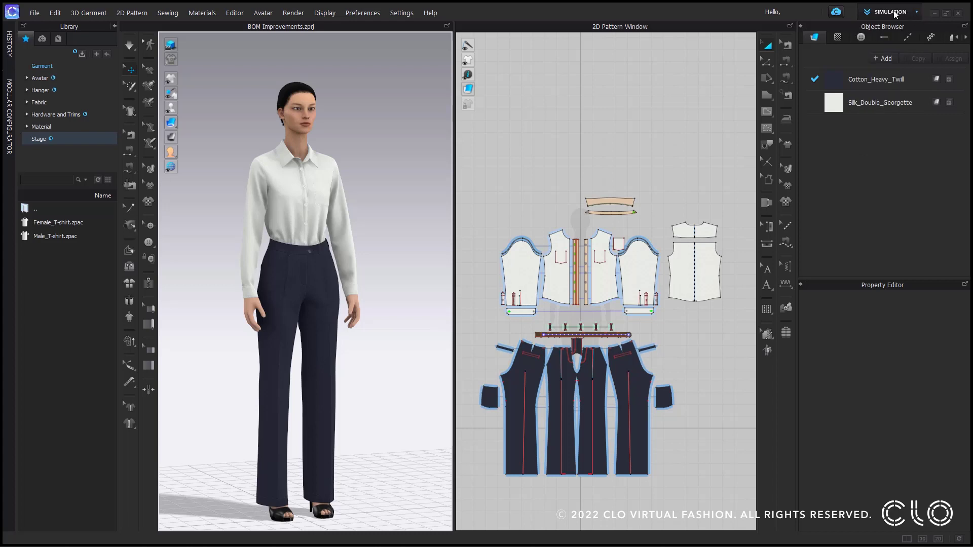
{"action": "left_click", "coordinate": [237, 14]}
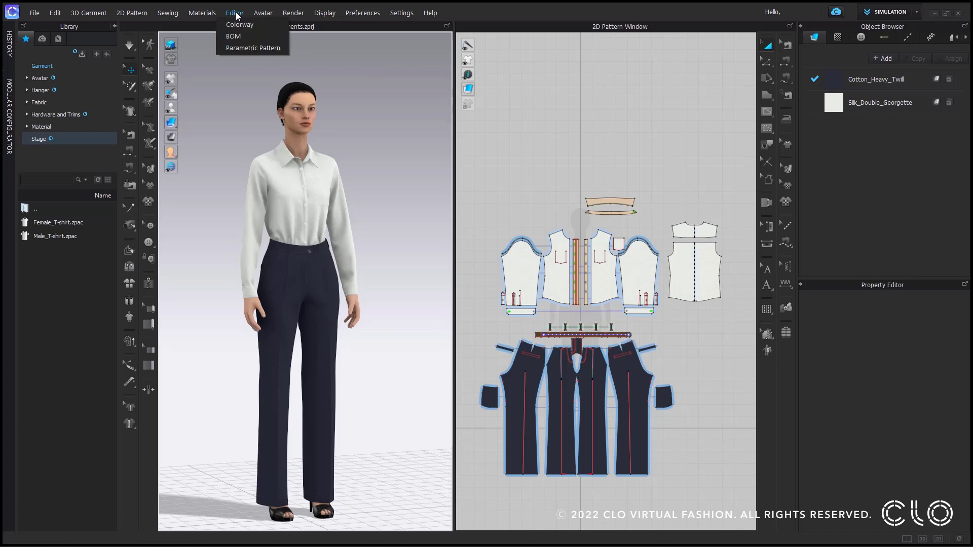
{"action": "left_click", "coordinate": [244, 37]}
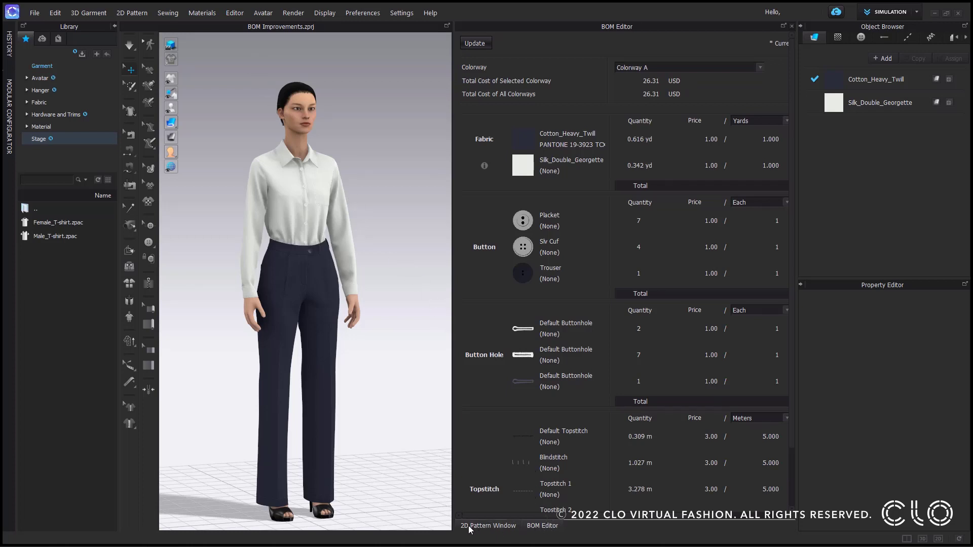
- View the 2D patterns briefly, return to the BOM Editor, and widen it to show the full cost column
{"action": "left_click", "coordinate": [489, 525]}
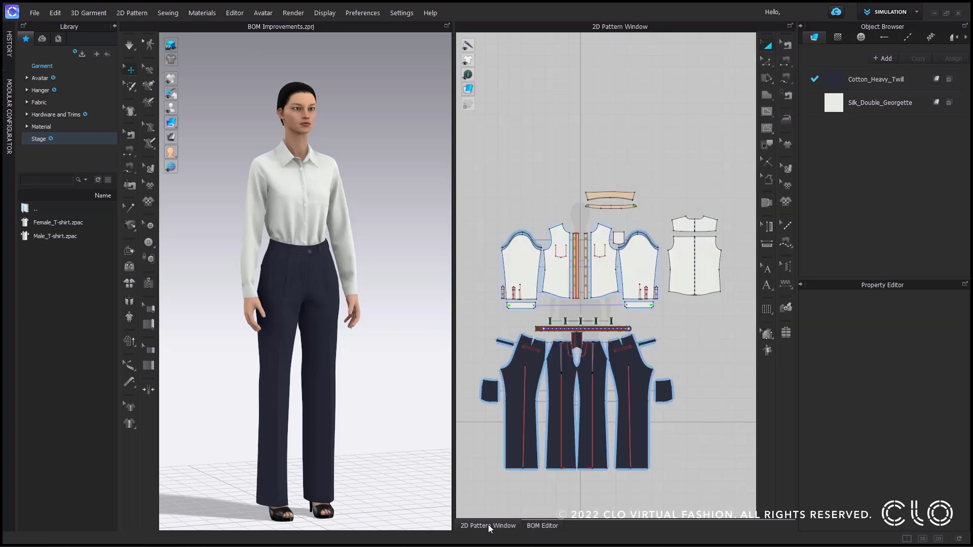
{"action": "left_click", "coordinate": [540, 526]}
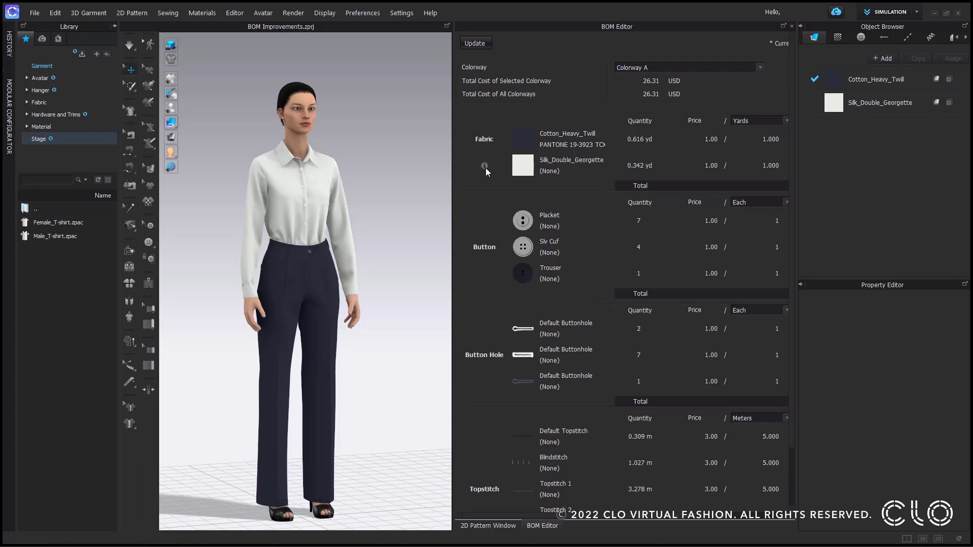
{"action": "mouse_move", "coordinate": [484, 169]}
{"action": "left_click_drag", "start_coordinate": [452, 195], "coordinate": [369, 195]}
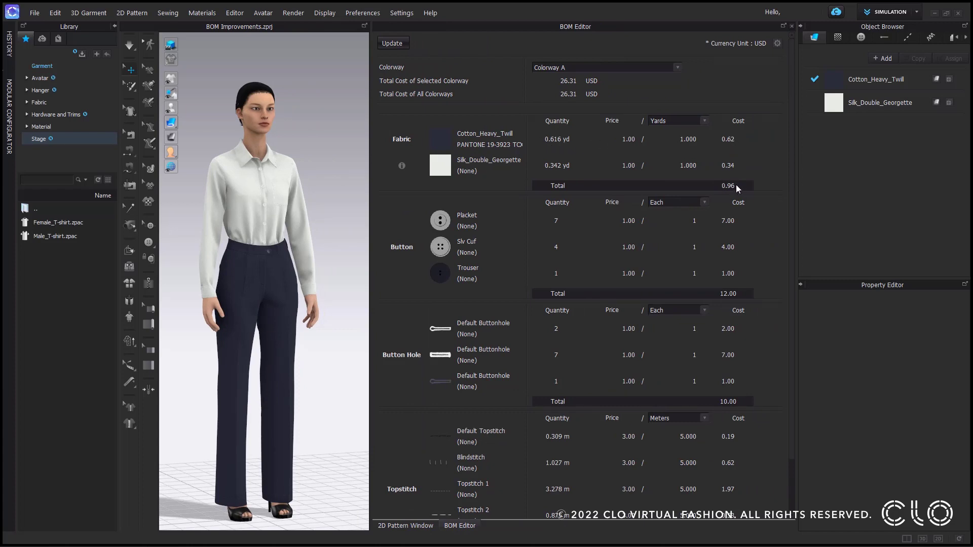
- Switch to the Print Layout workspace and nest the Cotton_Heavy_Twill pattern pieces
{"action": "left_click", "coordinate": [918, 13]}
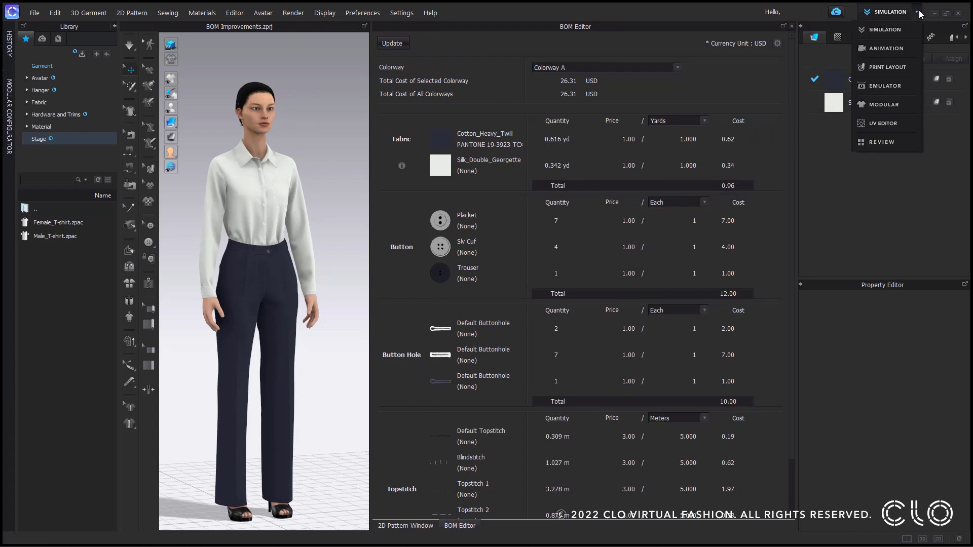
{"action": "left_click", "coordinate": [883, 69]}
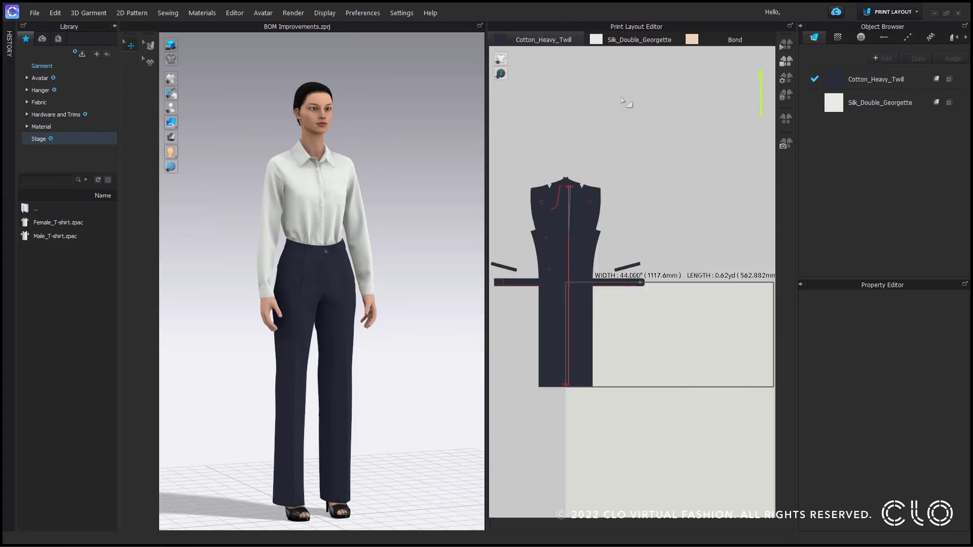
{"action": "left_click", "coordinate": [786, 48]}
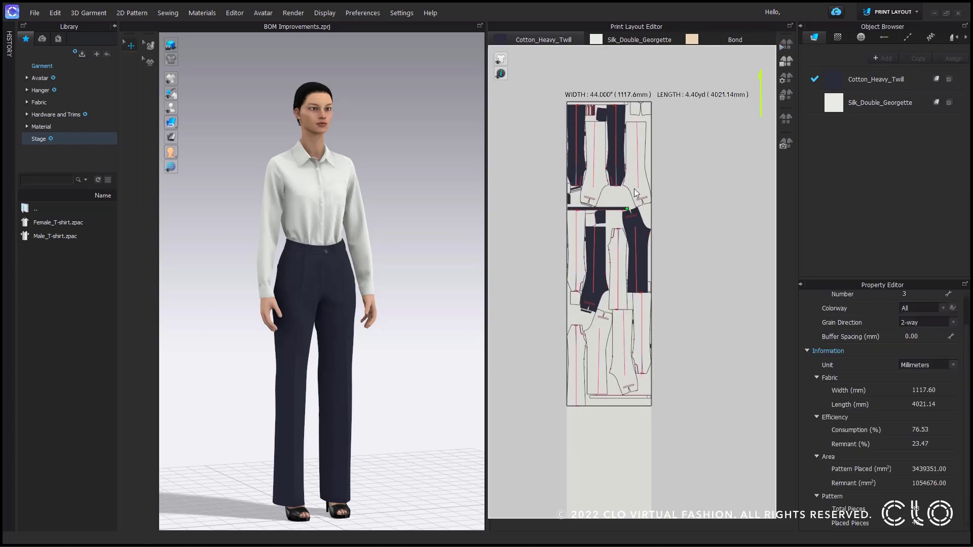
- Return to the Simulation workspace and update the BOM with the nested fabric quantities
{"action": "left_click", "coordinate": [917, 12]}
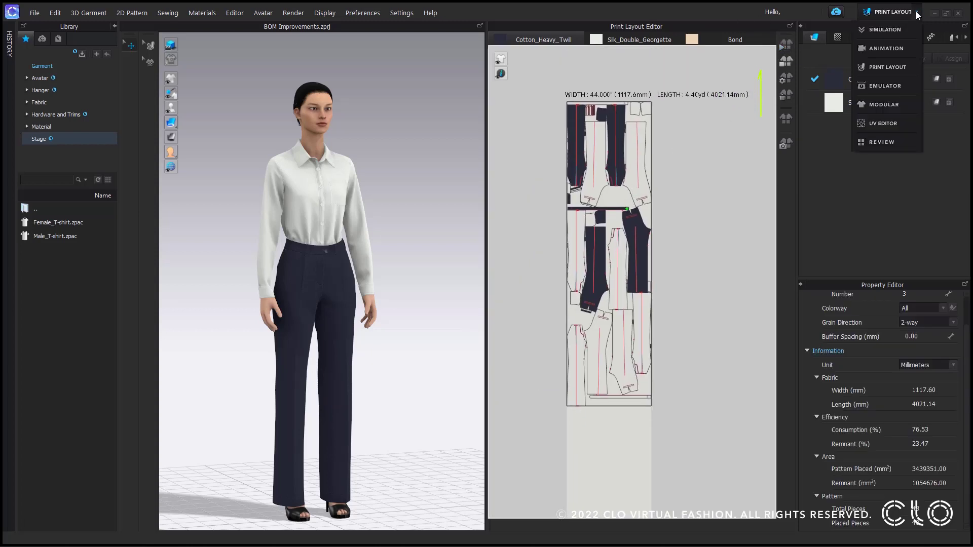
{"action": "left_click", "coordinate": [892, 30]}
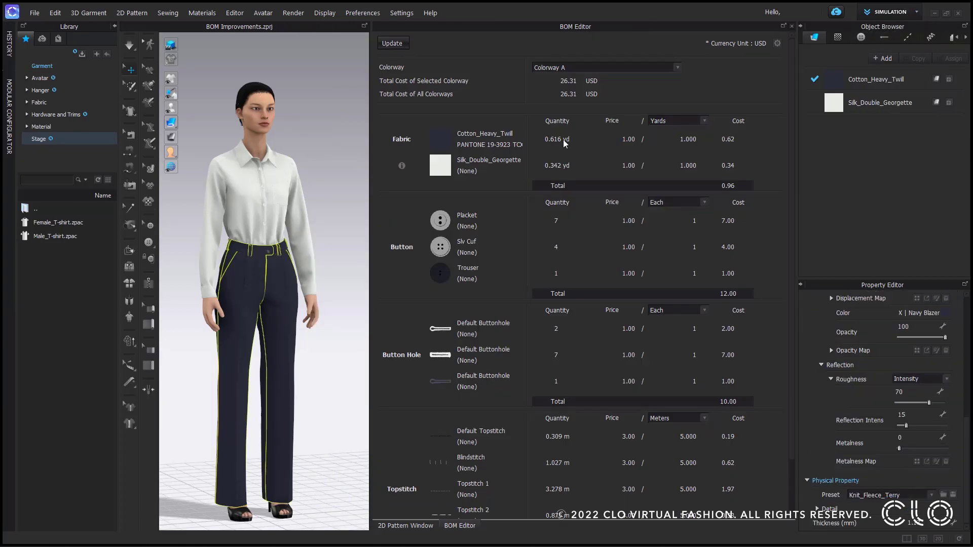
{"action": "left_click", "coordinate": [394, 44]}
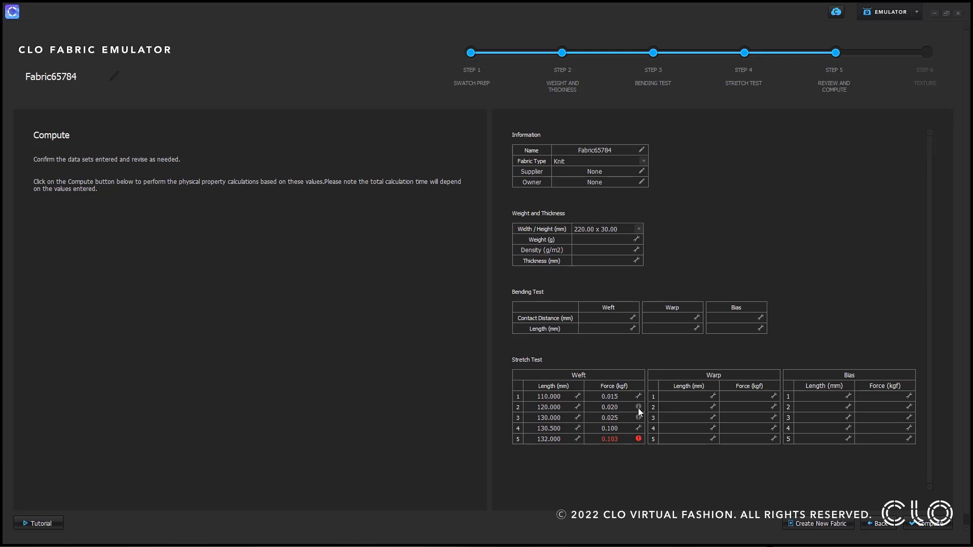
- Inspect the notices beside the weft force values in the Fabric Emulator's stretch test table
{"action": "mouse_move", "coordinate": [644, 412]}
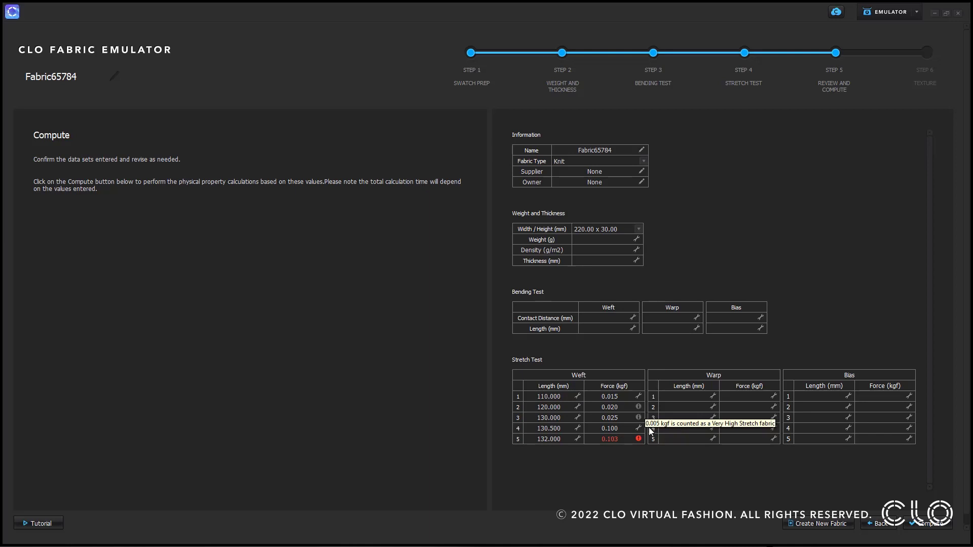
{"action": "mouse_move", "coordinate": [640, 439]}
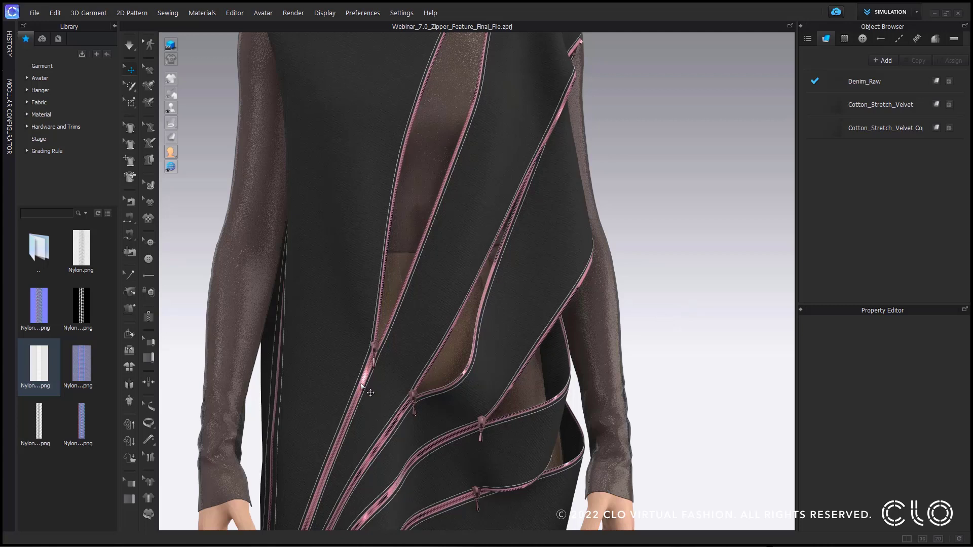
- Select the dress's longest front zipper and set its teeth color to red, #F50000
{"action": "left_click", "coordinate": [361, 385]}
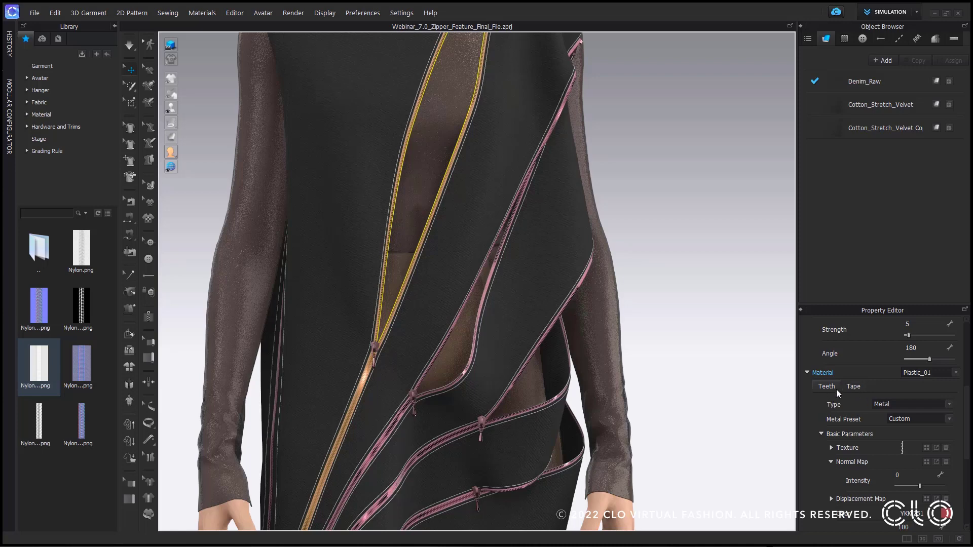
{"action": "left_click", "coordinate": [947, 518]}
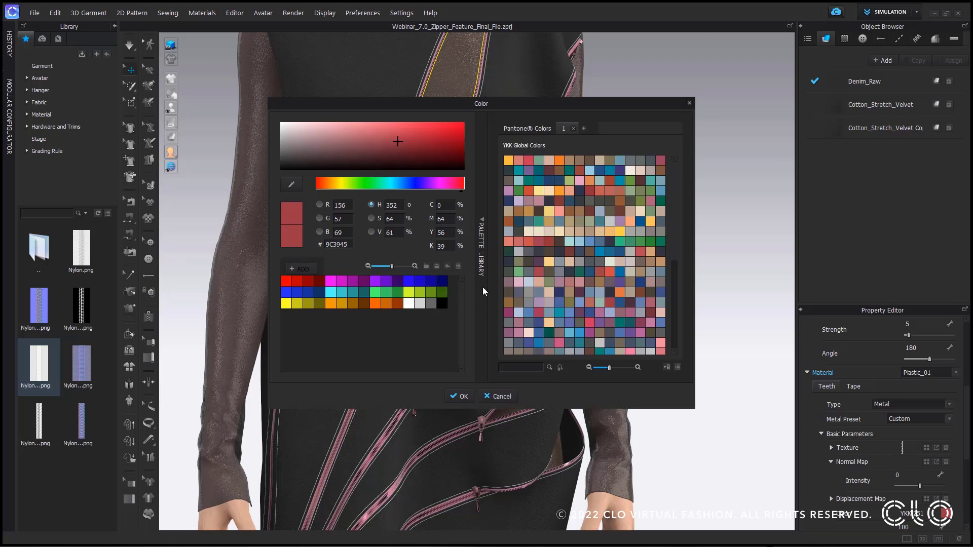
{"action": "left_click", "coordinate": [285, 281]}
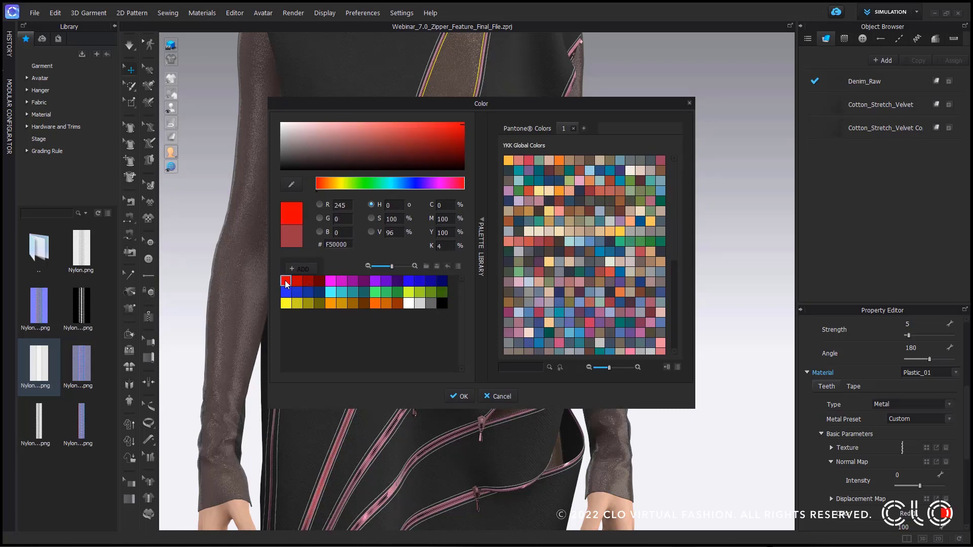
{"action": "left_click", "coordinate": [462, 397]}
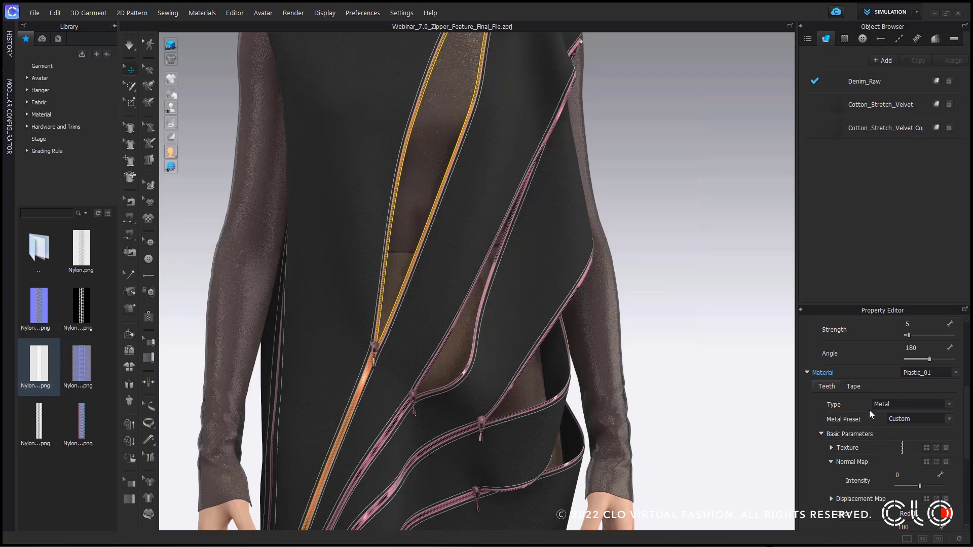
- Set the tape color of the red-toothed zipper to black and deselect the zipper
{"action": "left_click", "coordinate": [945, 502]}
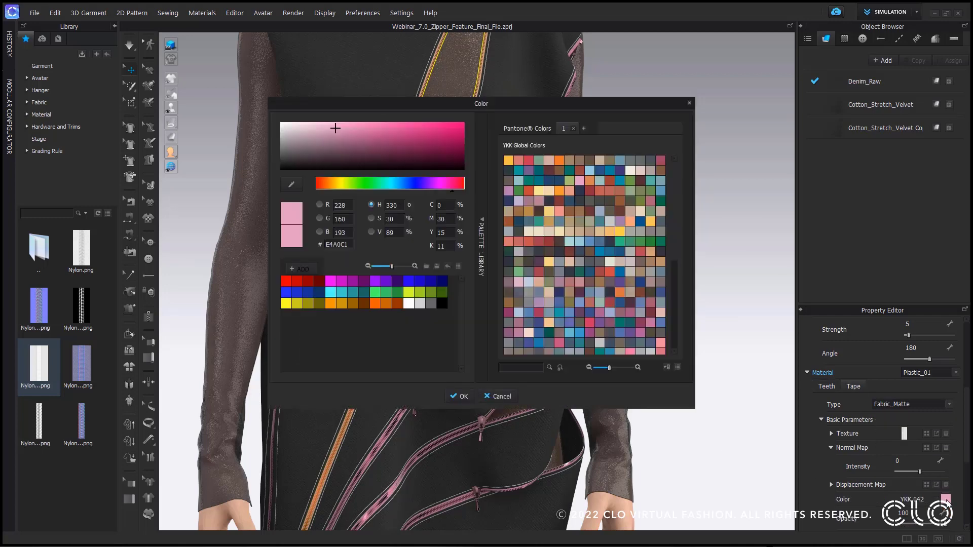
{"action": "left_click", "coordinate": [286, 303]}
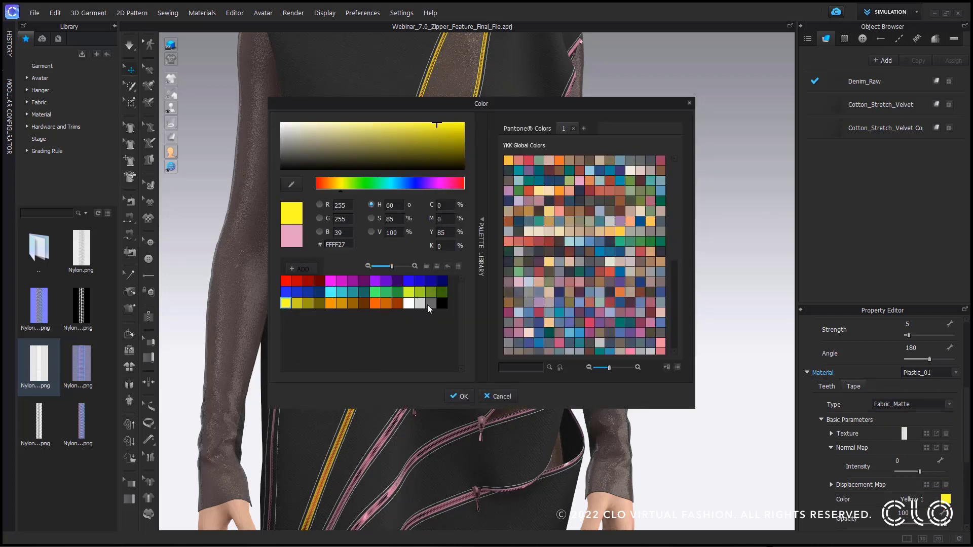
{"action": "left_click", "coordinate": [442, 303]}
{"action": "left_click", "coordinate": [459, 397]}
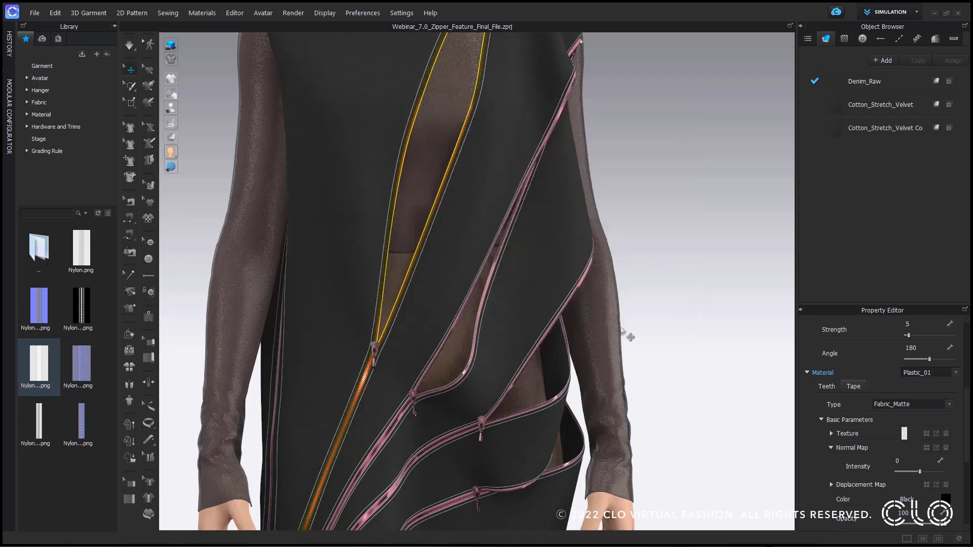
{"action": "left_click", "coordinate": [643, 308]}
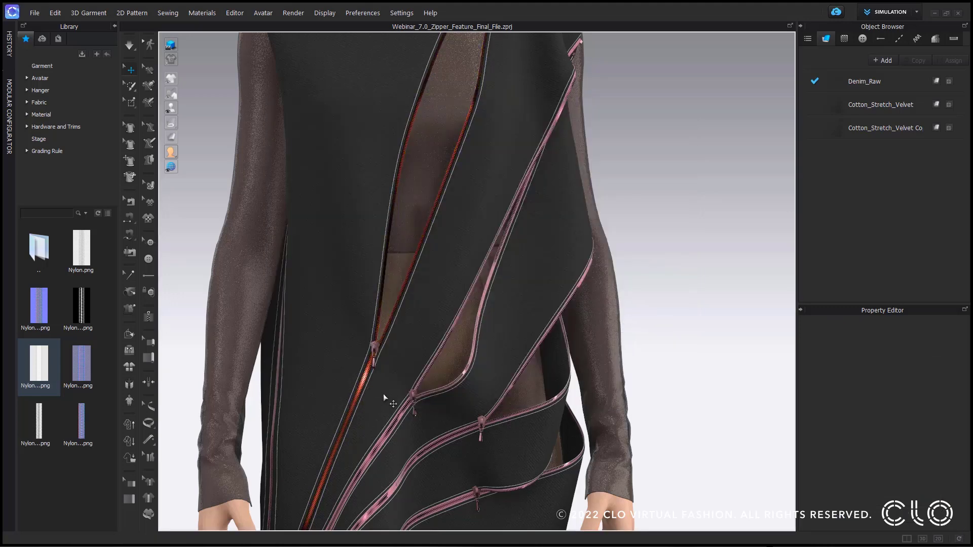
- Select the neighboring zipper and apply the white nylon image as its tape texture and Nylon_Tape_NRM.png as its normal map
{"action": "left_click", "coordinate": [408, 428]}
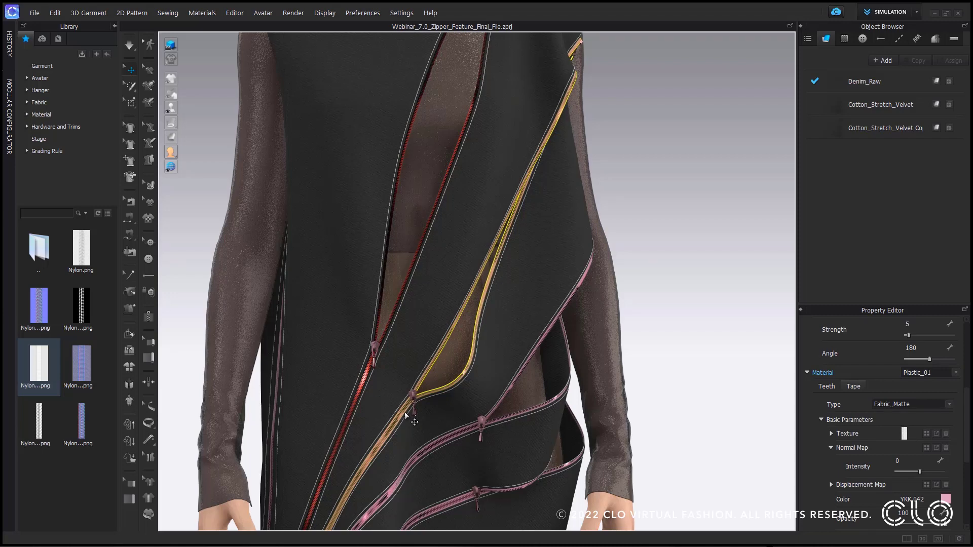
{"action": "mouse_move", "coordinate": [40, 429]}
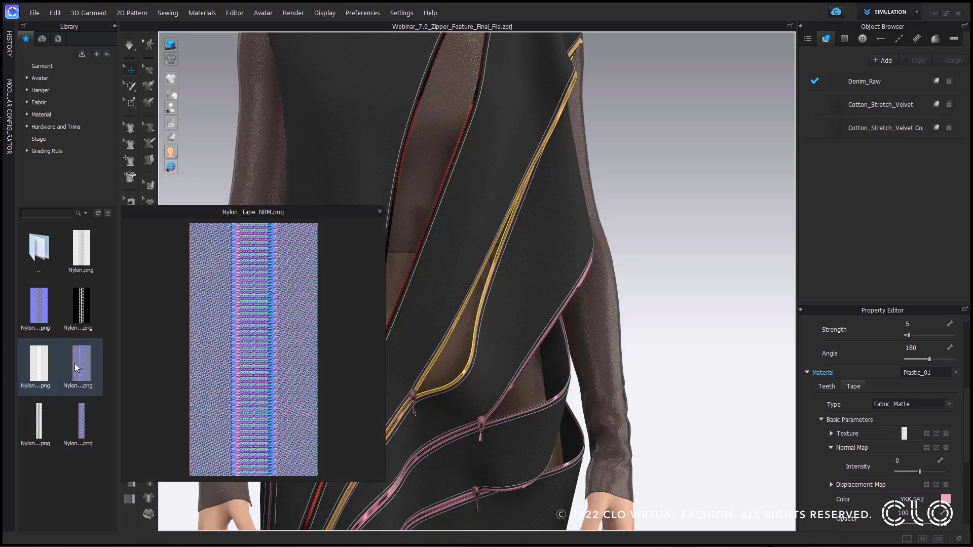
{"action": "left_click_drag", "start_coordinate": [43, 371], "coordinate": [906, 437]}
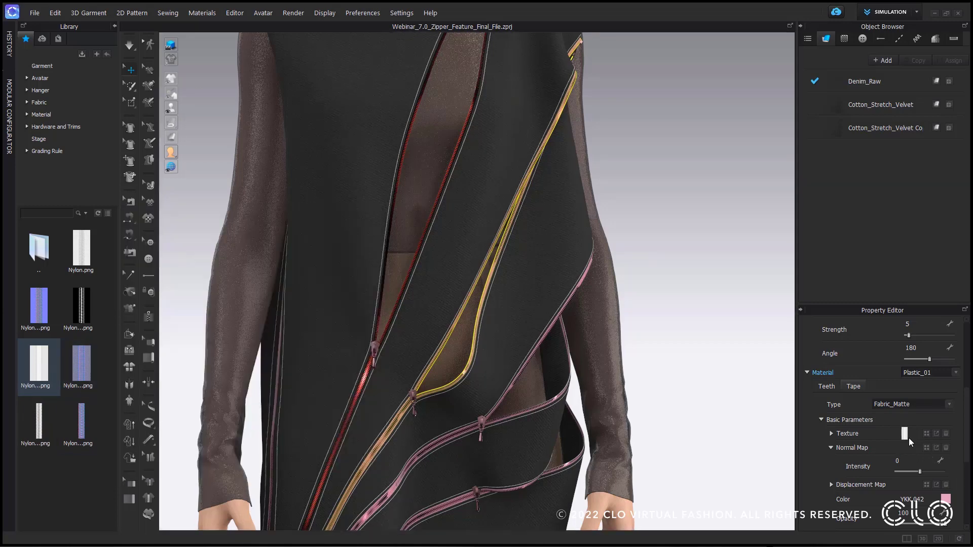
{"action": "left_click_drag", "start_coordinate": [81, 366], "coordinate": [909, 452]}
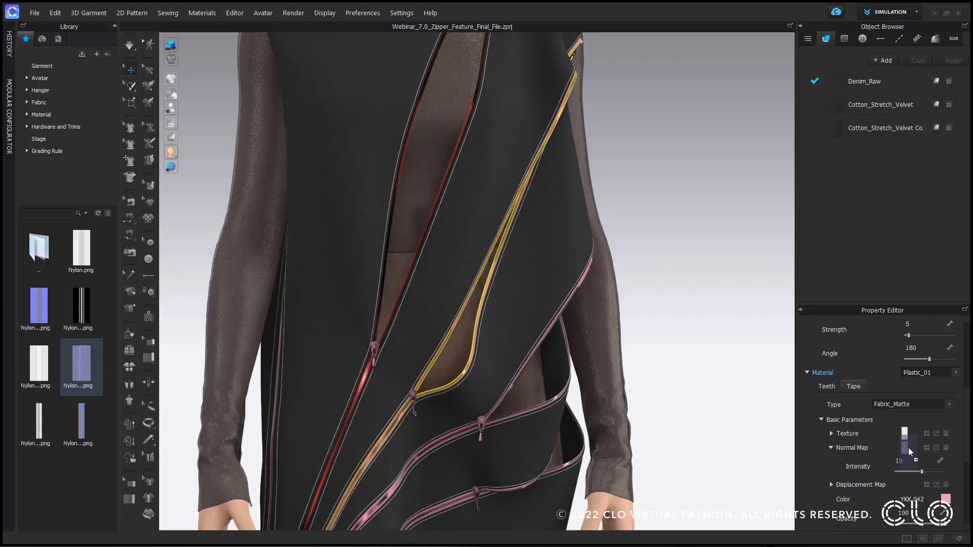
- Apply the nylon teeth image as the selected zipper's teeth texture and the matching nylon normal map to its teeth
{"action": "left_click", "coordinate": [836, 387]}
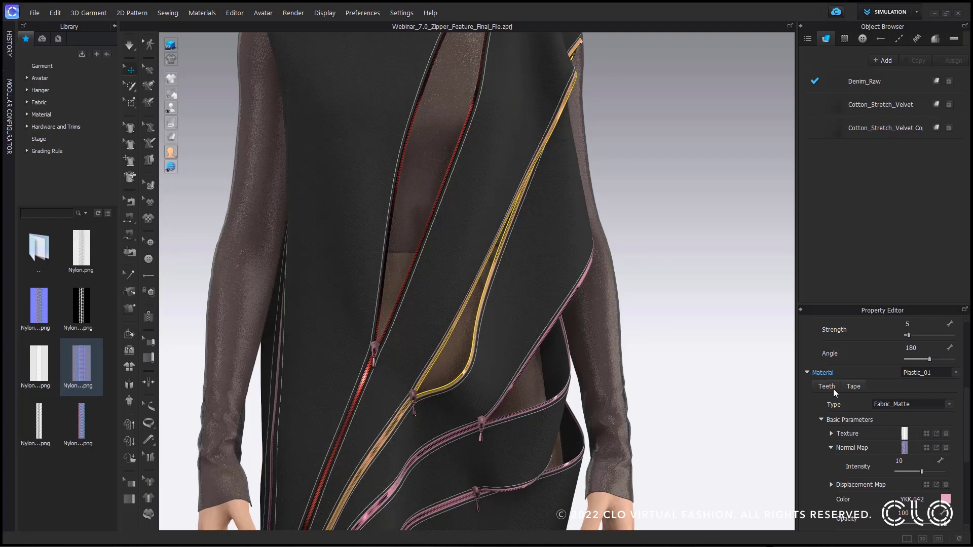
{"action": "left_click_drag", "start_coordinate": [39, 421], "coordinate": [902, 448]}
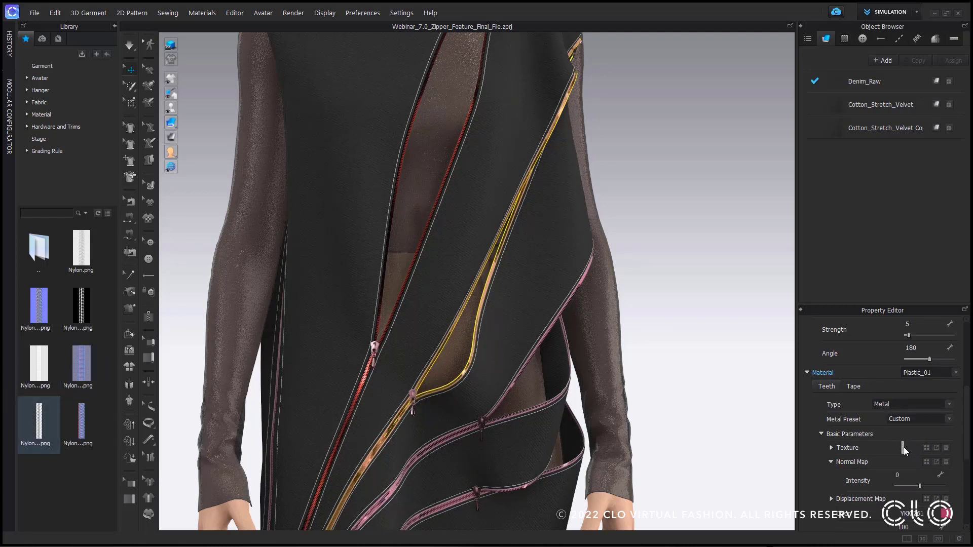
{"action": "left_click_drag", "start_coordinate": [89, 420], "coordinate": [906, 468]}
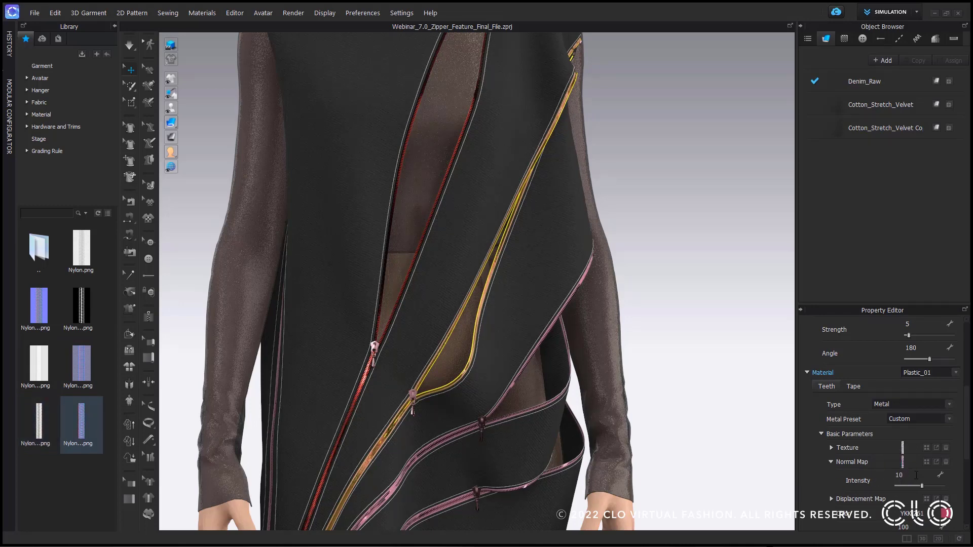
- Set the selected zipper's teeth color to red, #F50000
{"action": "left_click", "coordinate": [943, 514]}
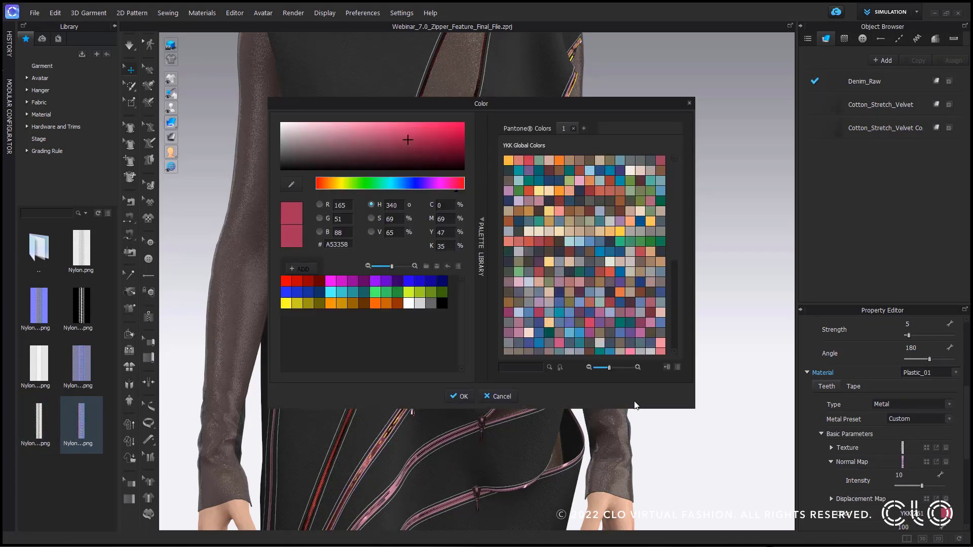
{"action": "left_click", "coordinate": [285, 281]}
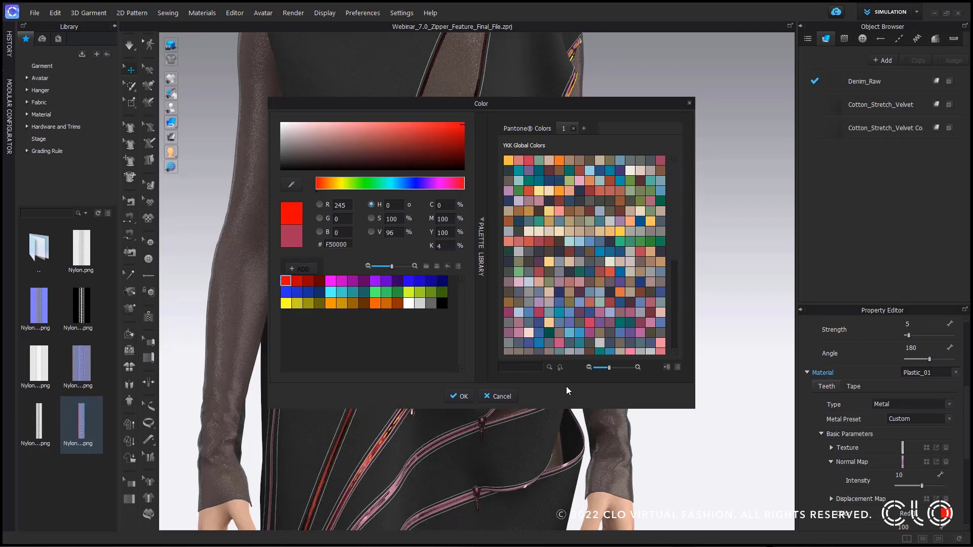
{"action": "left_click", "coordinate": [463, 397]}
- Set the selected zipper's tape color to black and deselect the zipper
{"action": "left_click", "coordinate": [854, 386]}
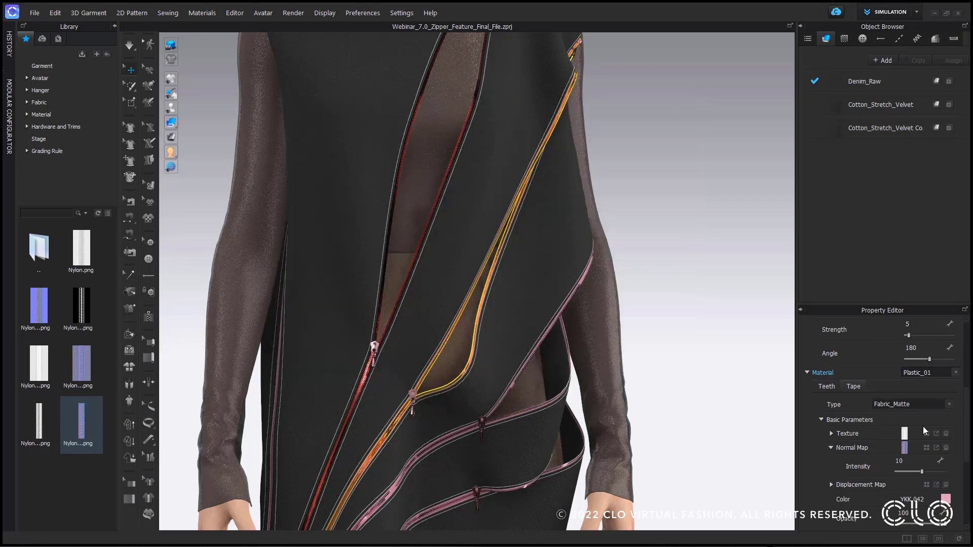
{"action": "left_click", "coordinate": [945, 500]}
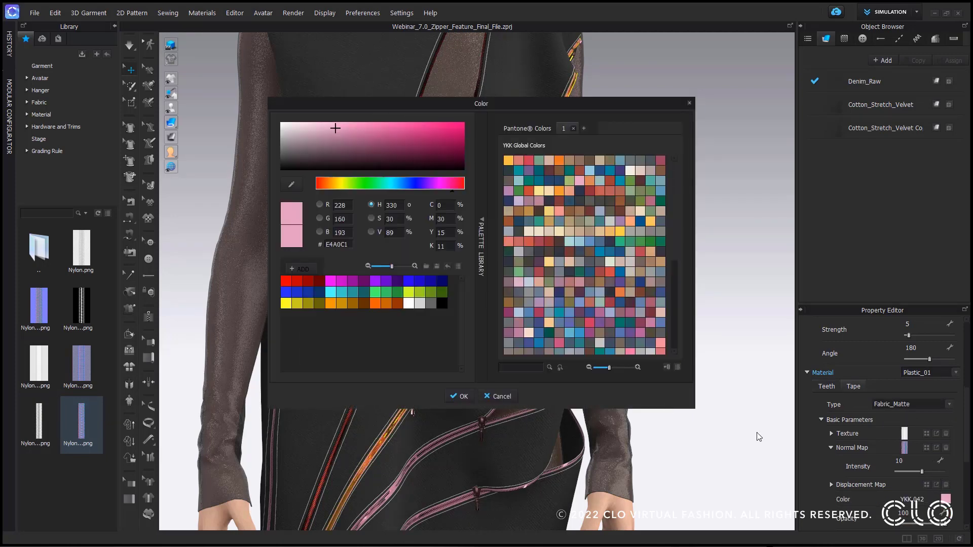
{"action": "left_click", "coordinate": [442, 304]}
{"action": "left_click", "coordinate": [502, 396]}
{"action": "left_click", "coordinate": [708, 298]}
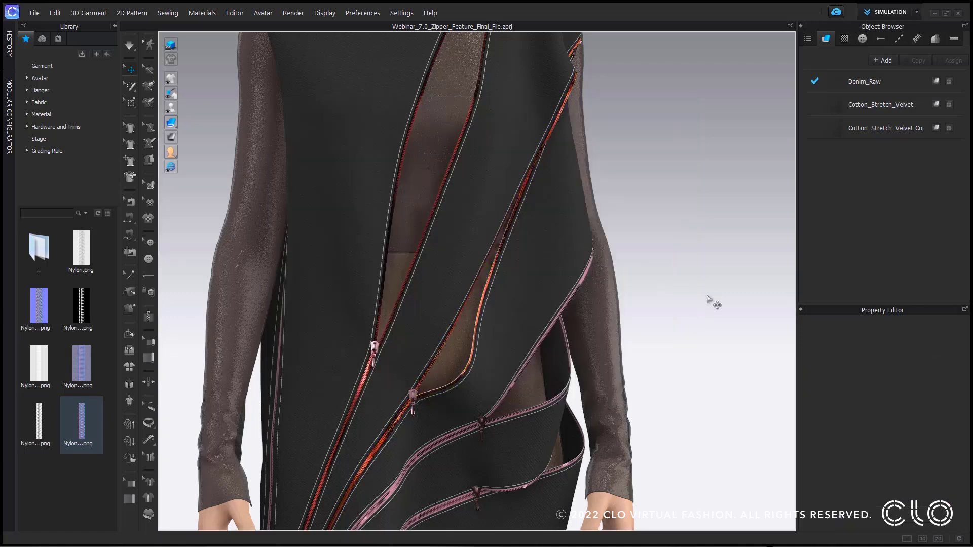
- Select the third front zipper down and open the library's Plastic_01 texture folder
{"action": "left_click", "coordinate": [462, 442]}
{"action": "double_click", "coordinate": [39, 248]}
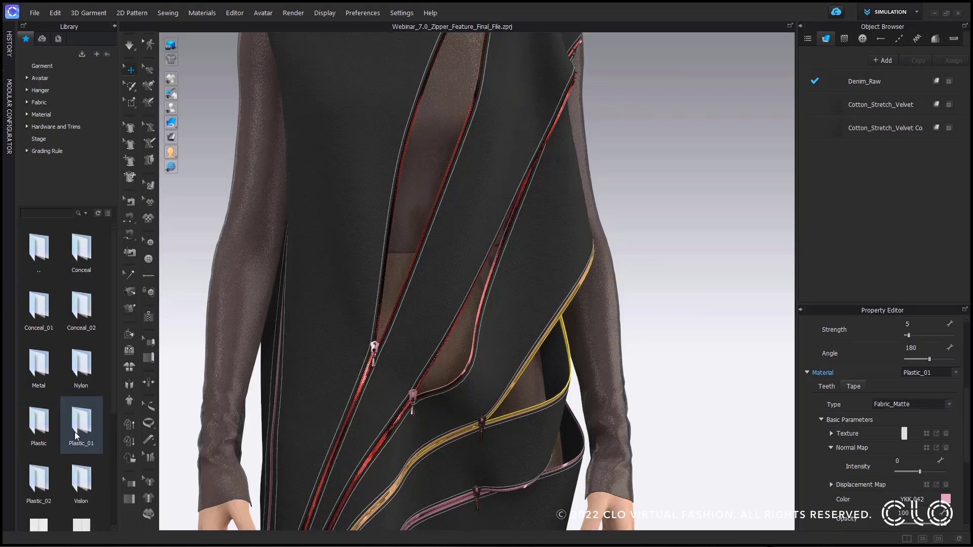
{"action": "scroll", "coordinate": [59, 440], "scroll_direction": "down", "scroll_amount": 3}
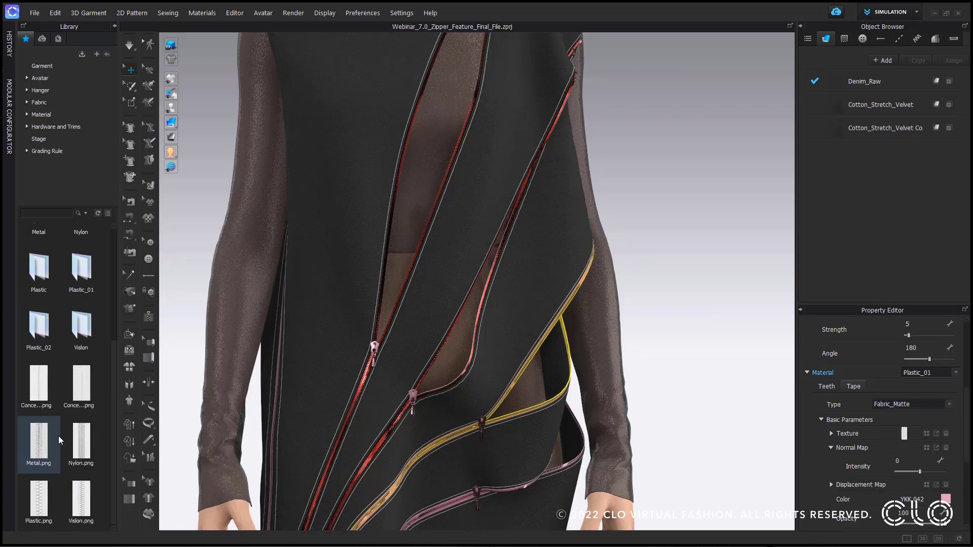
{"action": "scroll", "coordinate": [58, 440], "scroll_direction": "up", "scroll_amount": 3}
{"action": "double_click", "coordinate": [81, 426]}
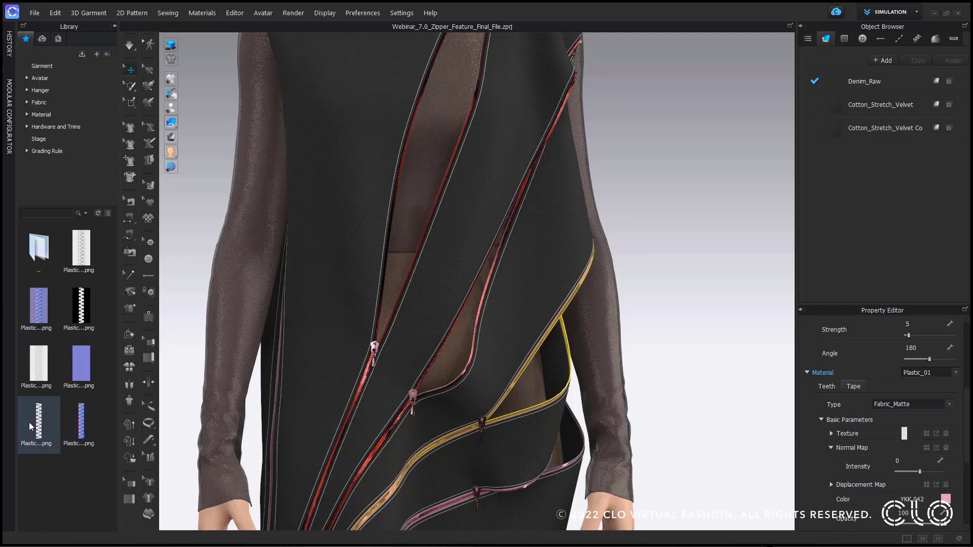
- Apply Plastic_01_Tape.png as the zipper's tape texture and the plastic teeth image as its teeth texture
{"action": "left_click_drag", "start_coordinate": [43, 421], "coordinate": [904, 443]}
{"action": "mouse_move", "coordinate": [40, 363]}
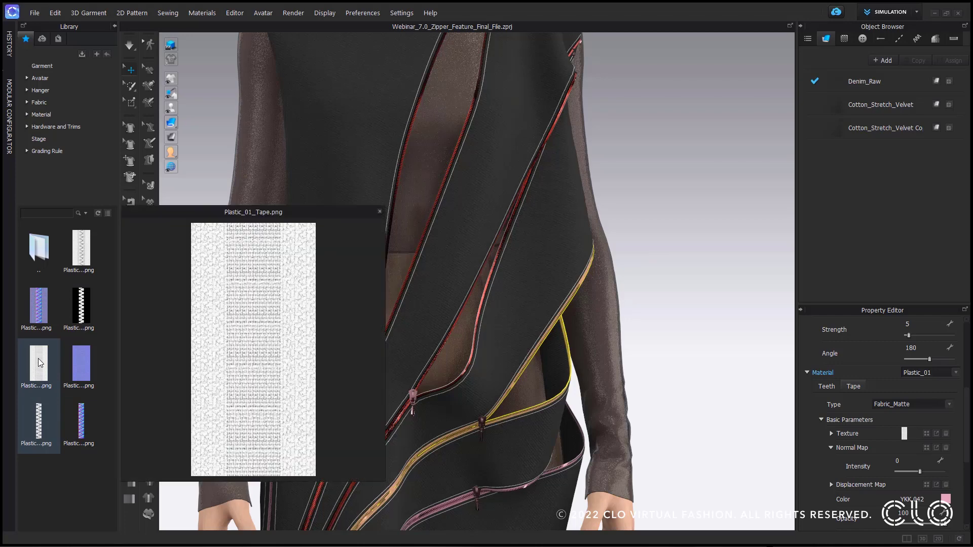
{"action": "left_click_drag", "start_coordinate": [40, 363], "coordinate": [904, 440]}
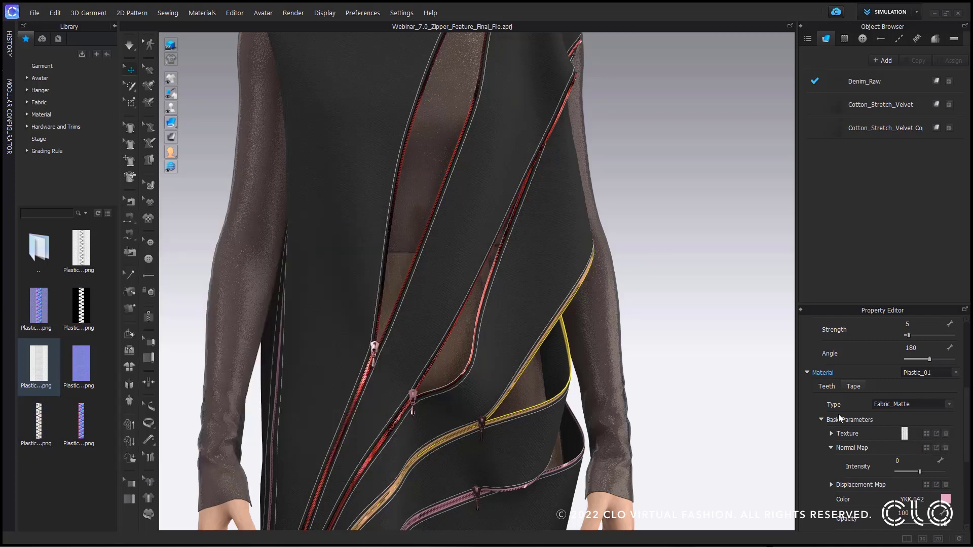
{"action": "left_click", "coordinate": [827, 386]}
{"action": "left_click_drag", "start_coordinate": [39, 420], "coordinate": [906, 452]}
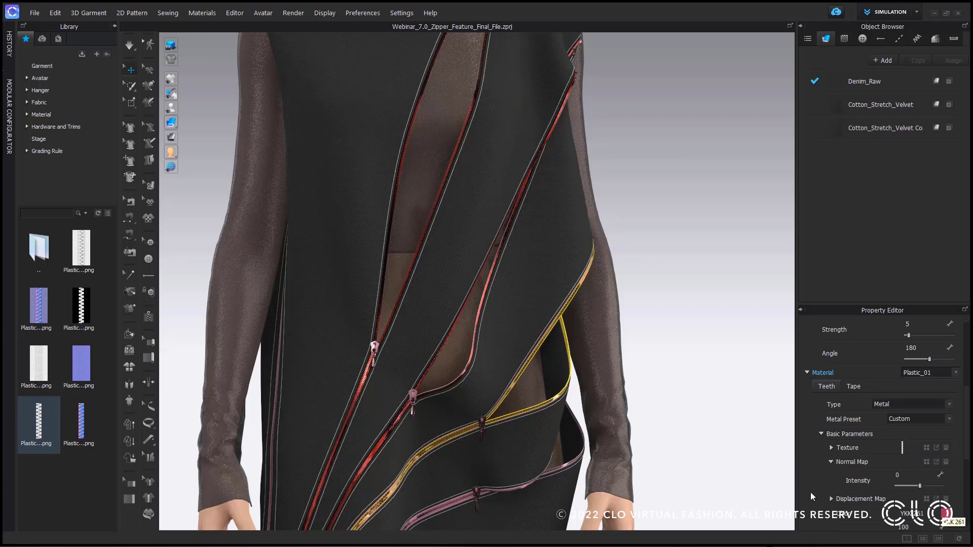
- Select the lowest front zipper and return the library to the folder listing all zipper texture types
{"action": "left_click", "coordinate": [507, 494]}
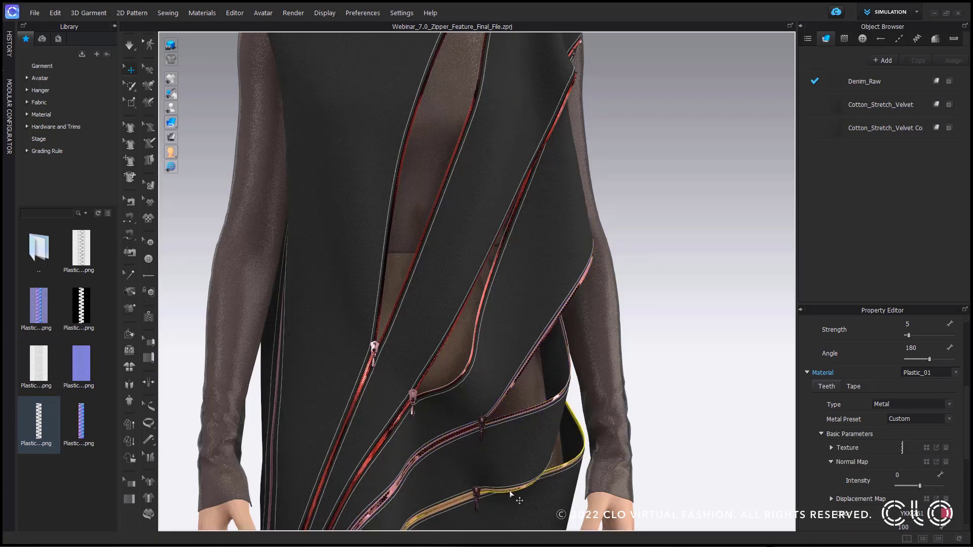
{"action": "middle_click_drag", "start_coordinate": [686, 379], "coordinate": [683, 340]}
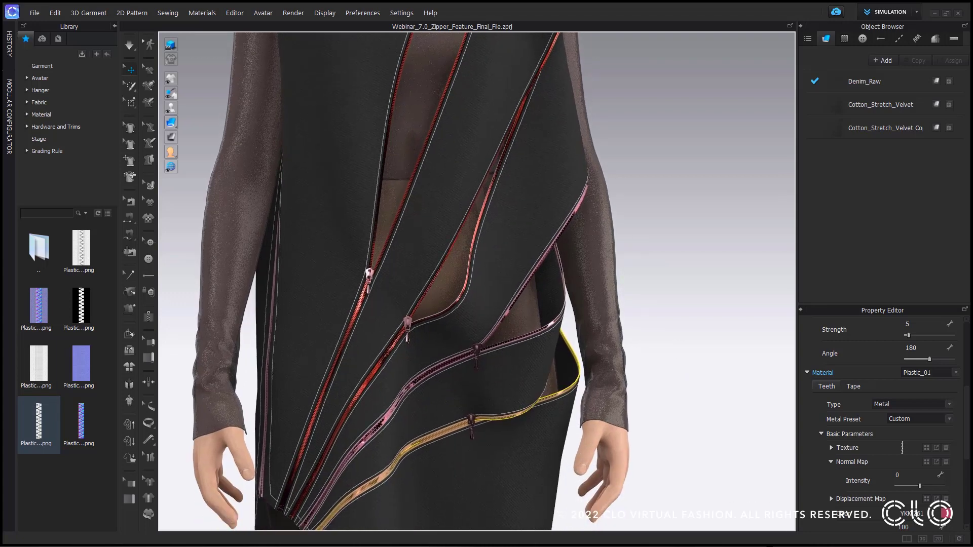
{"action": "double_click", "coordinate": [39, 248]}
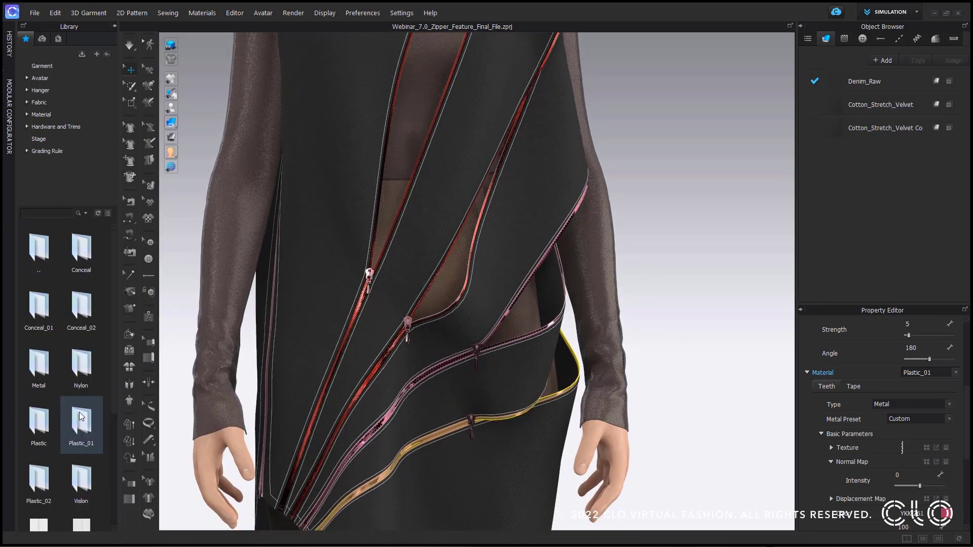
{"action": "scroll", "coordinate": [81, 416], "scroll_direction": "down", "scroll_amount": 1}
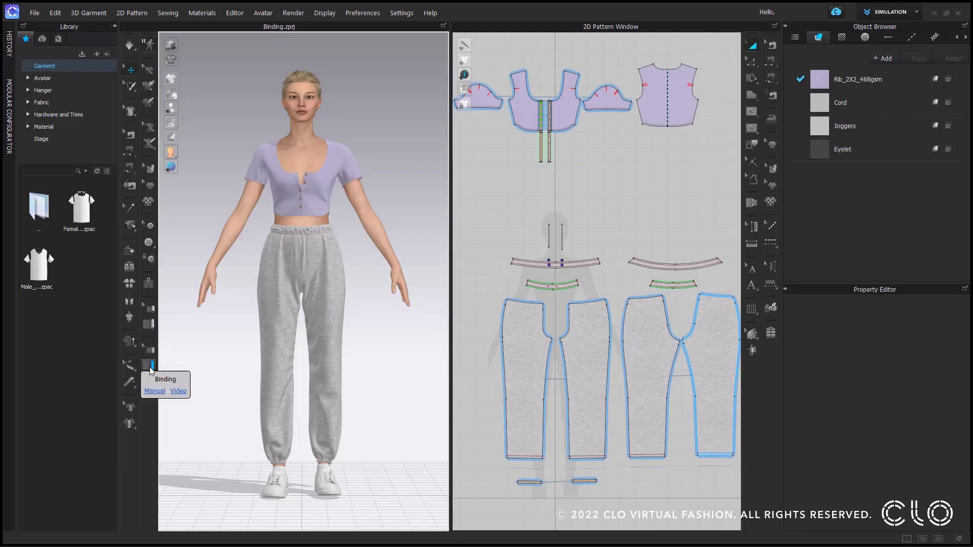
- Create a binding along the lilac top's whole neckline, from one front placket around the back neck to the other placket
{"action": "left_click", "coordinate": [150, 366]}
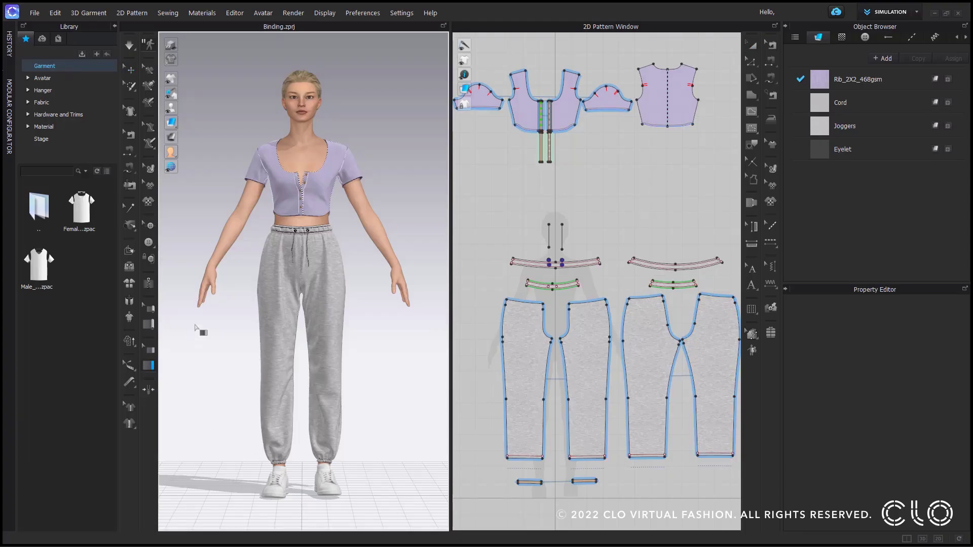
{"action": "scroll", "coordinate": [315, 252], "scroll_direction": "up", "scroll_amount": 2}
{"action": "scroll", "coordinate": [315, 252], "scroll_direction": "up", "scroll_amount": 8}
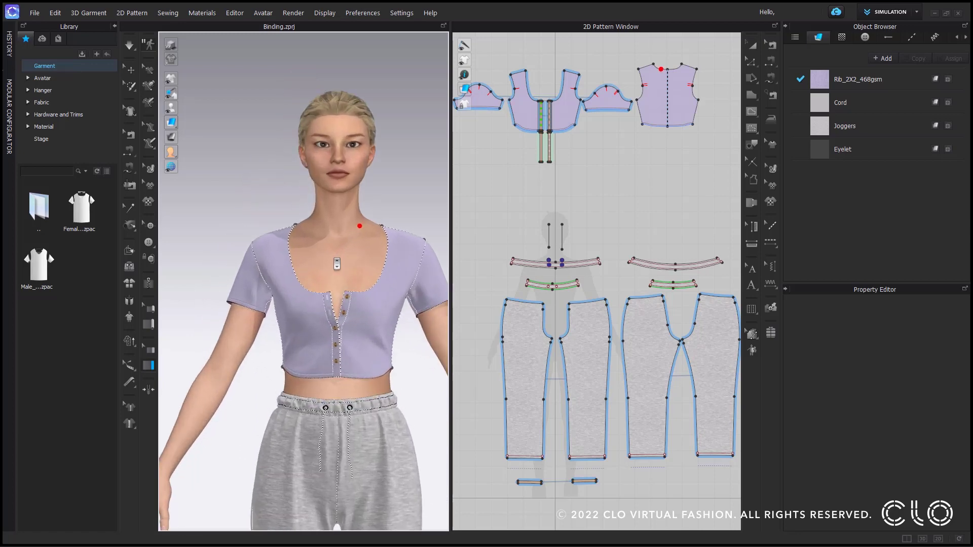
{"action": "middle_click_drag", "start_coordinate": [296, 267], "coordinate": [276, 272]}
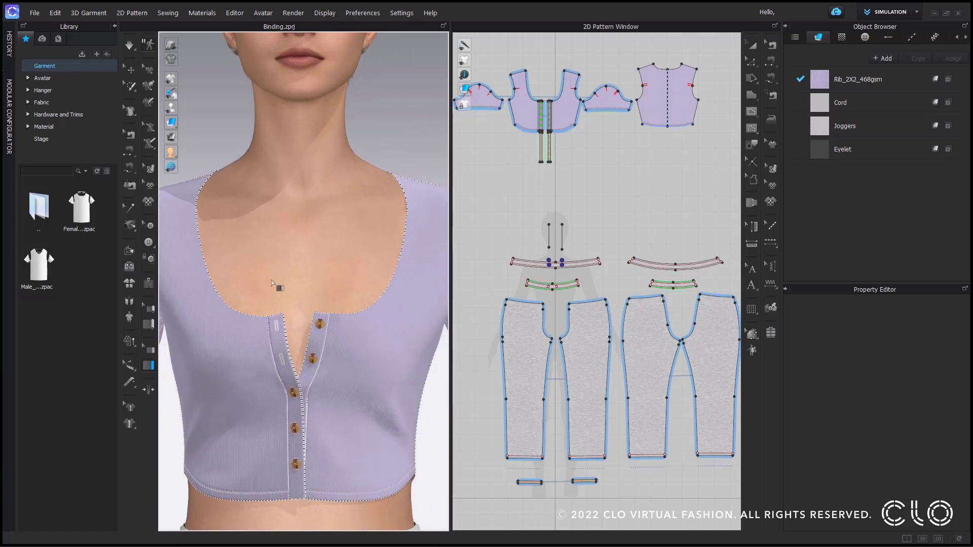
{"action": "left_click", "coordinate": [266, 317]}
{"action": "left_click", "coordinate": [213, 173]}
{"action": "right_click_drag", "start_coordinate": [214, 174], "coordinate": [443, 188]}
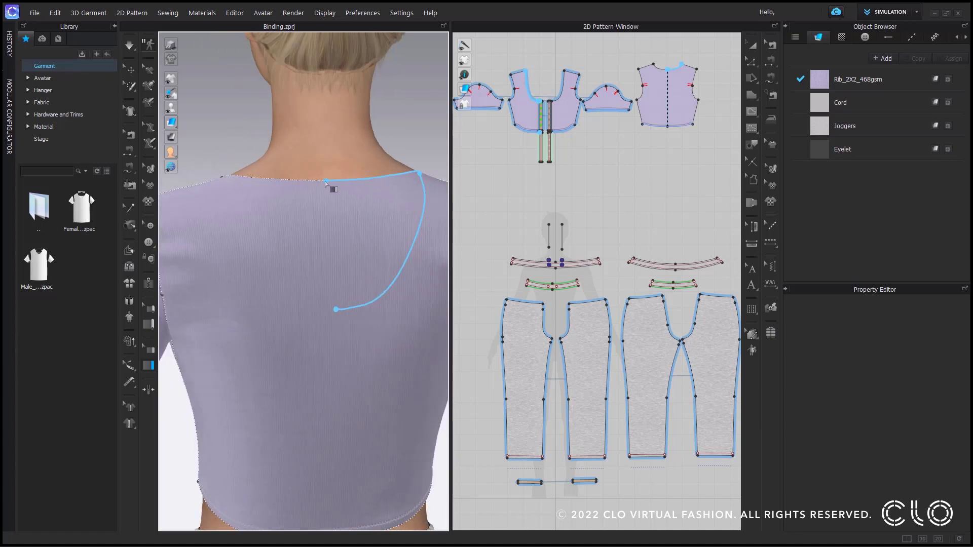
{"action": "right_click_drag", "start_coordinate": [255, 180], "coordinate": [457, 185]}
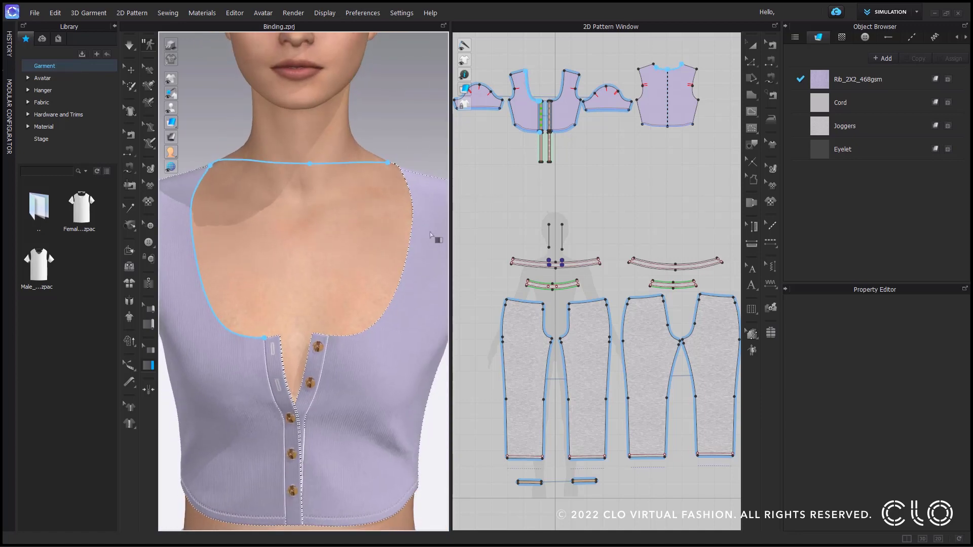
{"action": "left_click", "coordinate": [330, 336]}
{"action": "key", "text": "Return"}
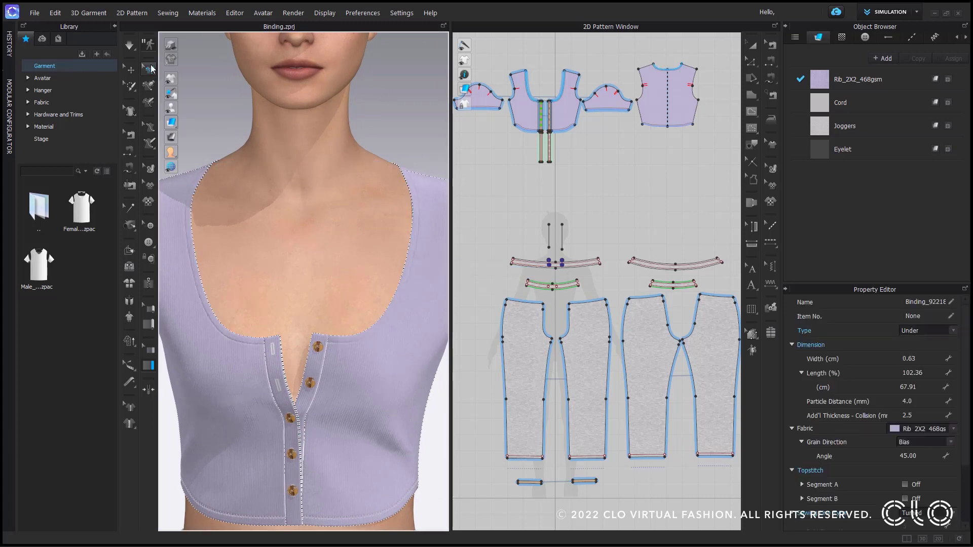
- Simulate the garment briefly to settle the new neckline binding, and hide the avatar
{"action": "left_click", "coordinate": [131, 46]}
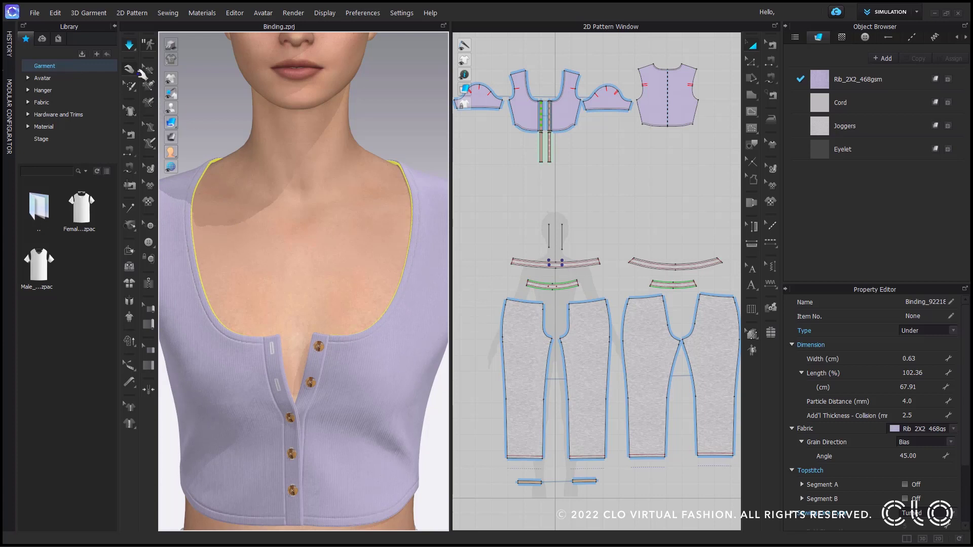
{"action": "left_click", "coordinate": [129, 46]}
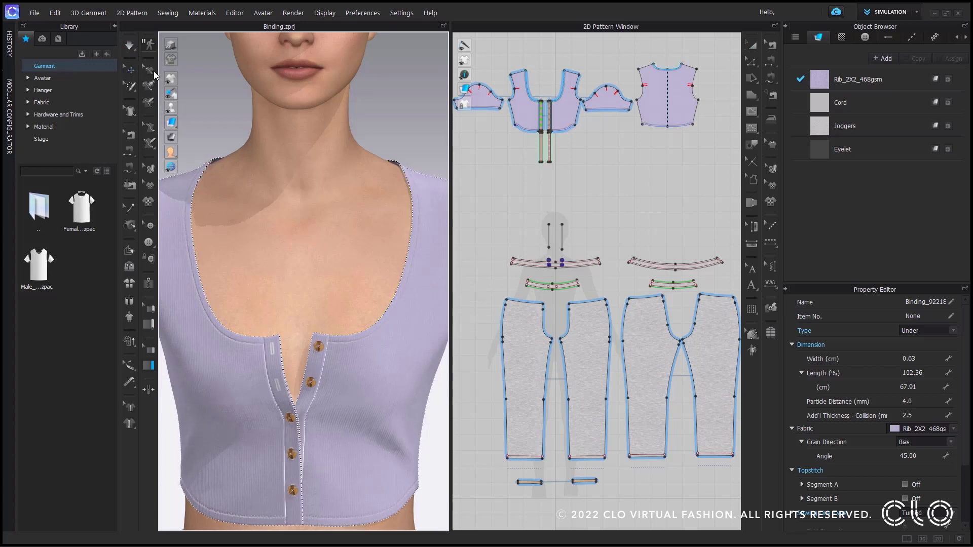
{"action": "left_click", "coordinate": [183, 109]}
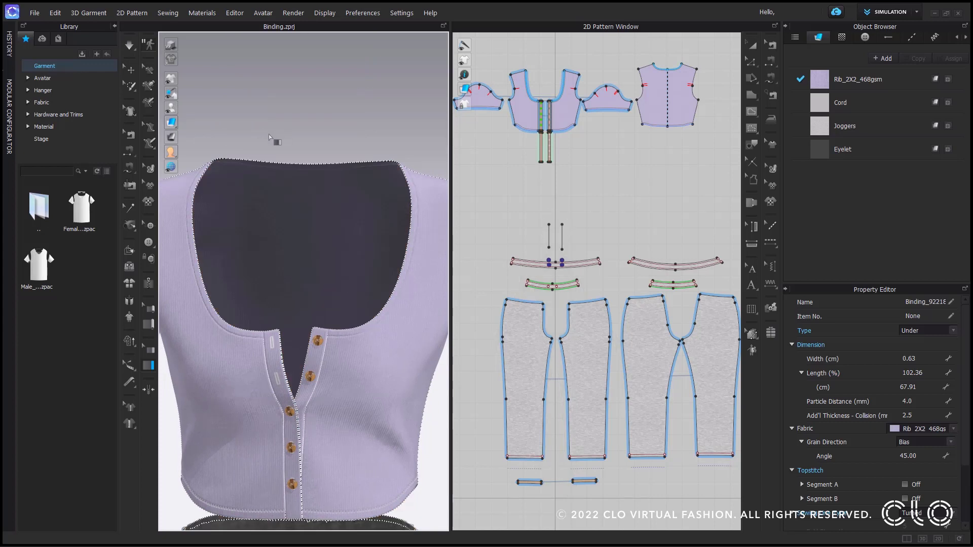
- Set the neckline binding's type to Both and run a brief simulation
{"action": "left_click", "coordinate": [132, 70]}
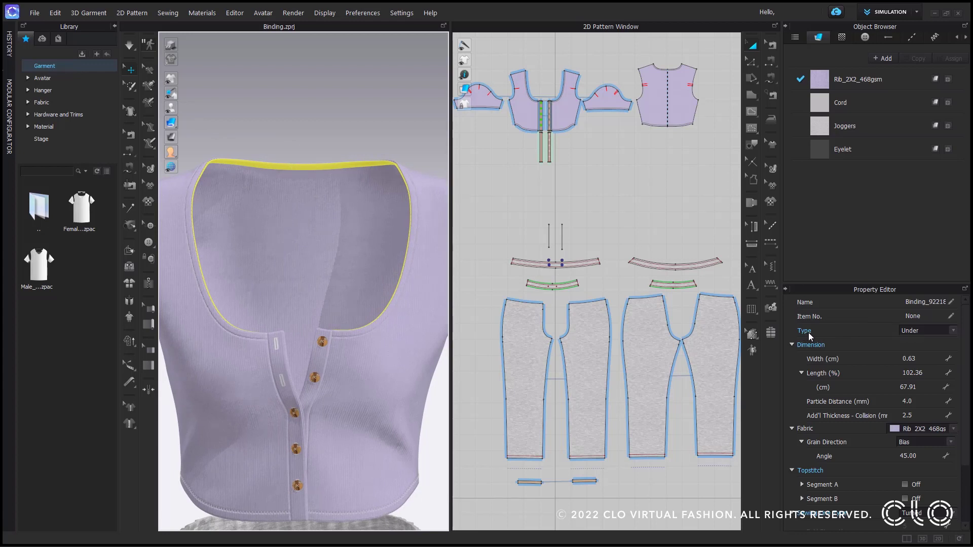
{"action": "left_click", "coordinate": [915, 336]}
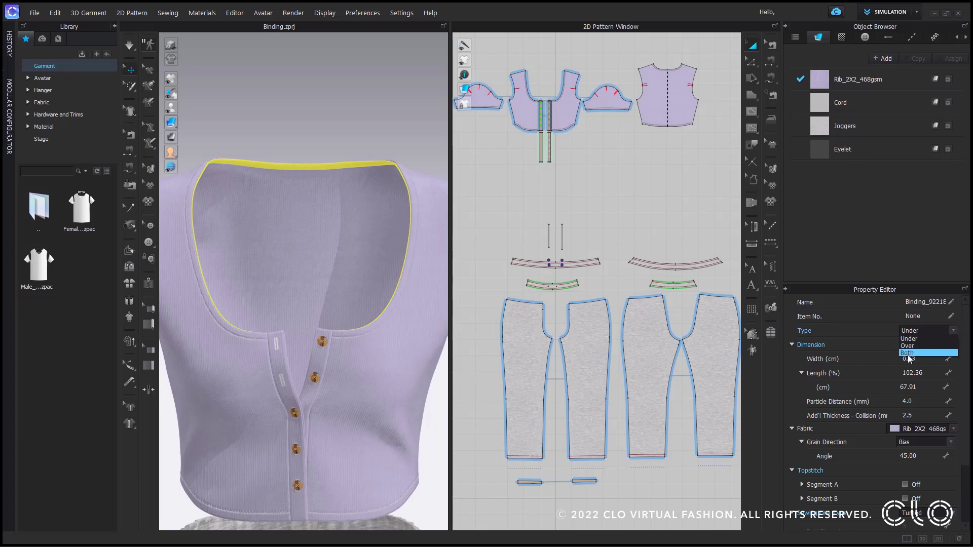
{"action": "left_click", "coordinate": [908, 355]}
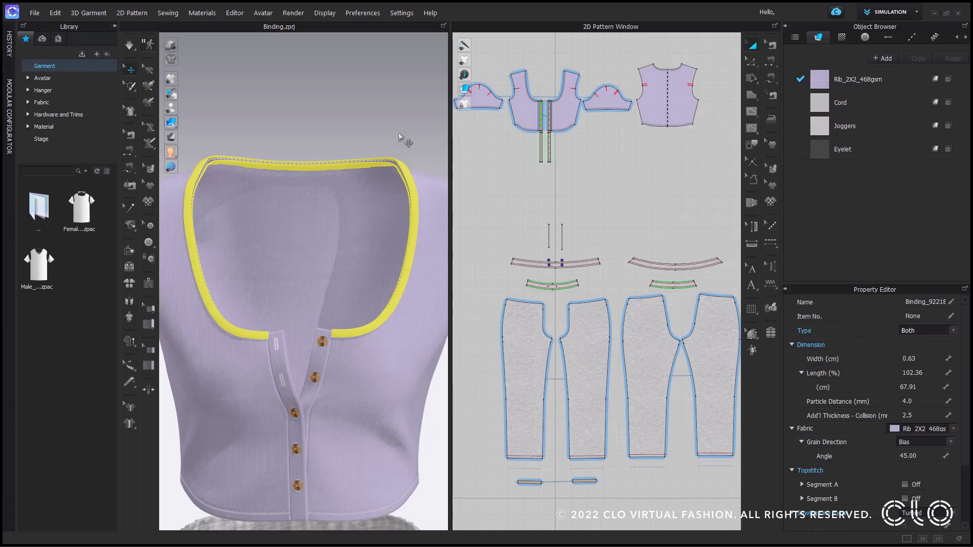
{"action": "left_click", "coordinate": [129, 47]}
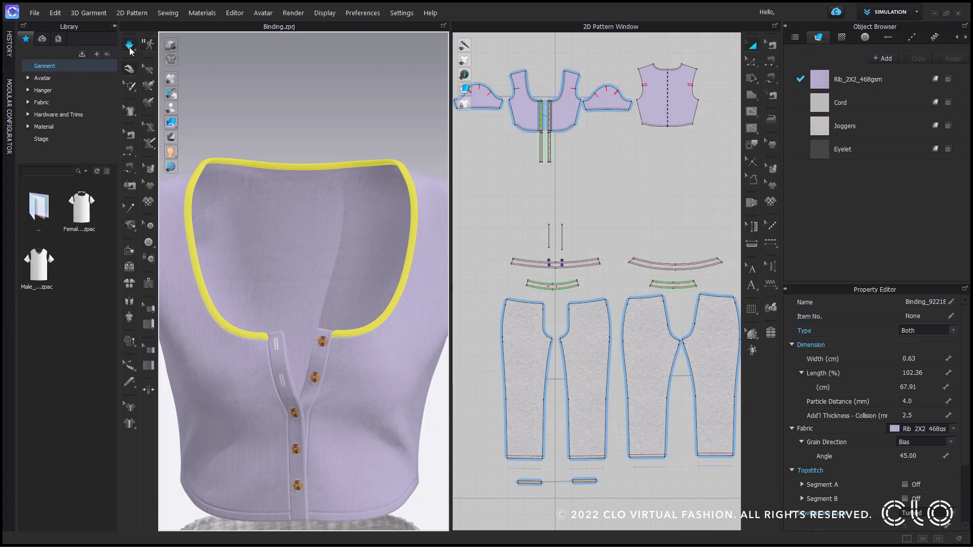
{"action": "left_click", "coordinate": [130, 48]}
- Change the neckline binding's fabric to Joggers and deselect the binding
{"action": "right_click_drag", "start_coordinate": [216, 134], "coordinate": [283, 132]}
{"action": "scroll", "coordinate": [298, 191], "scroll_direction": "up", "scroll_amount": 8}
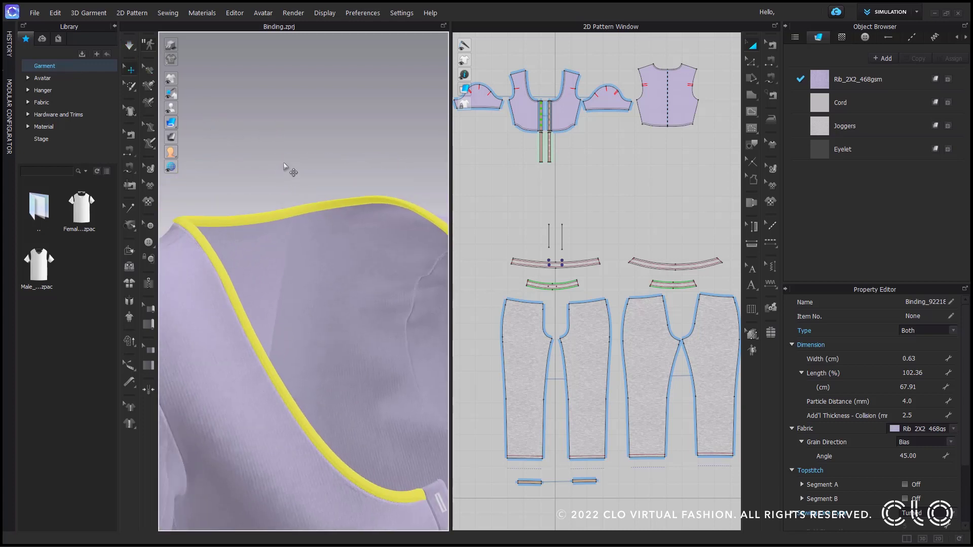
{"action": "left_click", "coordinate": [289, 171]}
{"action": "left_click", "coordinate": [295, 208]}
{"action": "right_click_drag", "start_coordinate": [282, 217], "coordinate": [246, 213]}
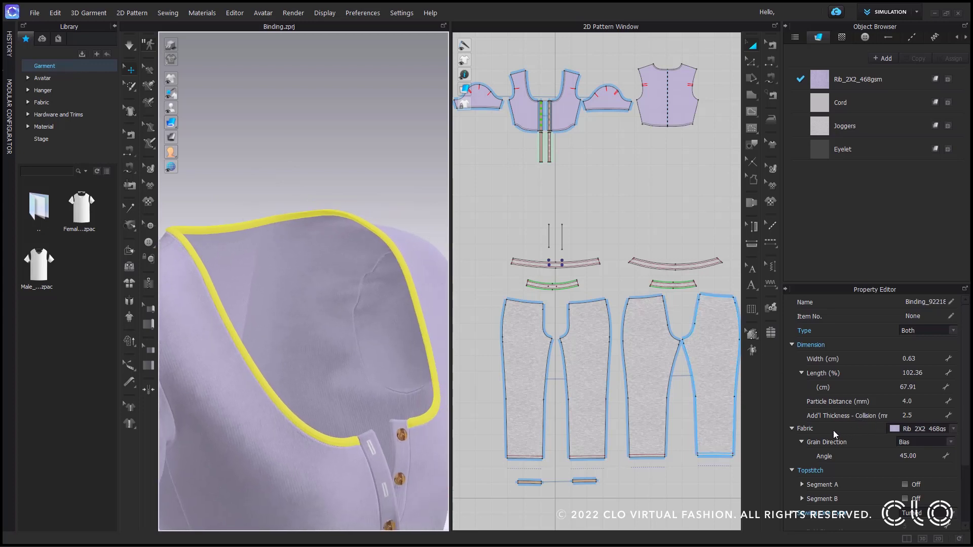
{"action": "left_click", "coordinate": [910, 429]}
{"action": "left_click", "coordinate": [787, 450]}
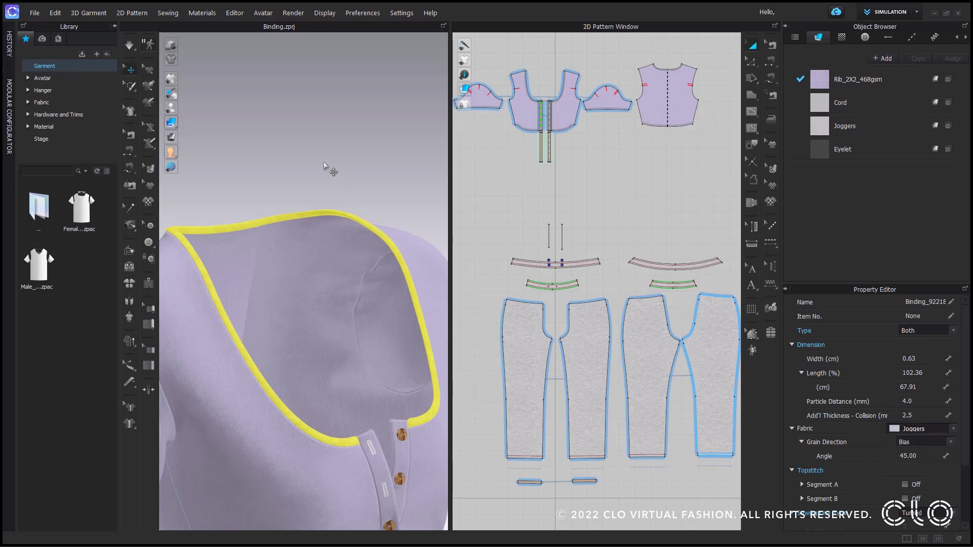
{"action": "left_click", "coordinate": [316, 147]}
{"action": "scroll", "coordinate": [308, 220], "scroll_direction": "up", "scroll_amount": 1}
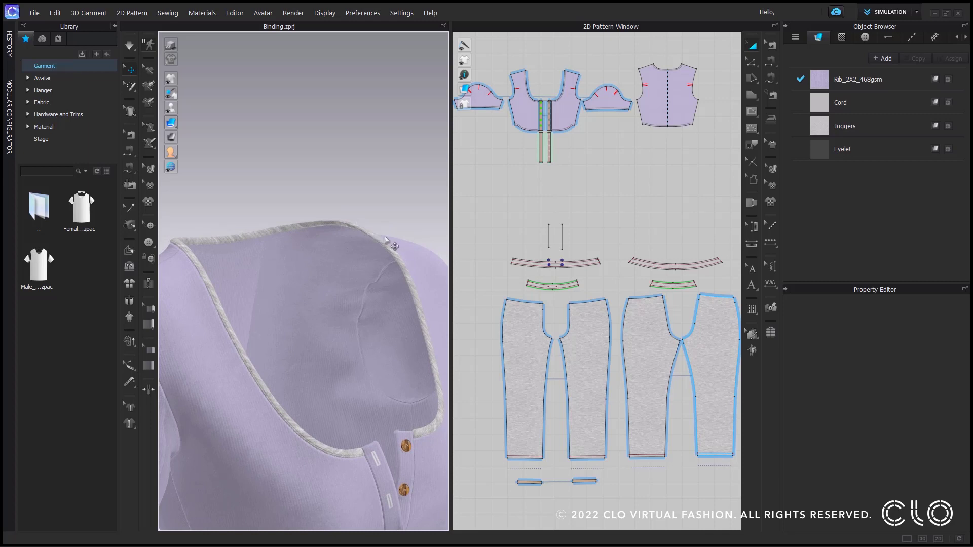
- Change the lilac top's neckline binding fabric to Rib_2X2_468gsm and deselect the binding
{"action": "left_click", "coordinate": [407, 280]}
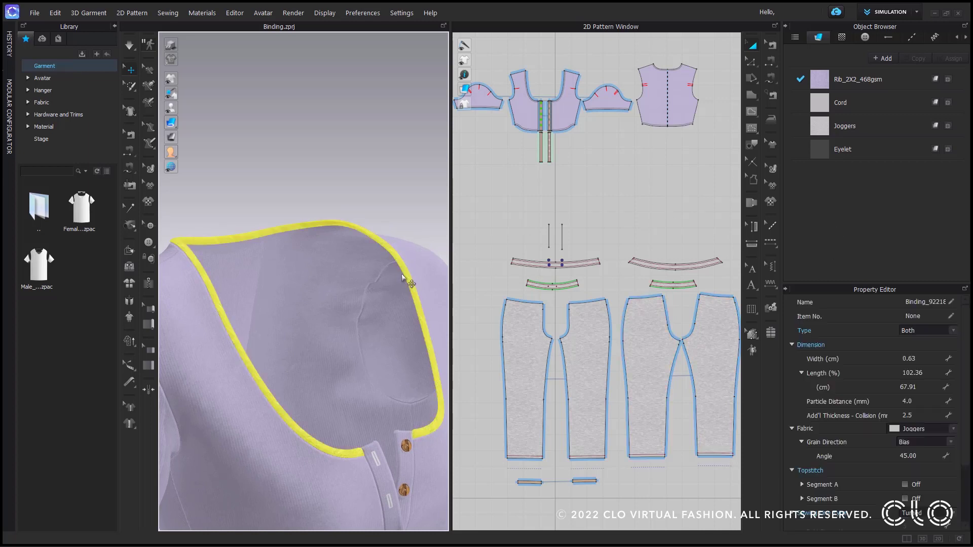
{"action": "left_click", "coordinate": [933, 429]}
{"action": "left_click", "coordinate": [930, 439]}
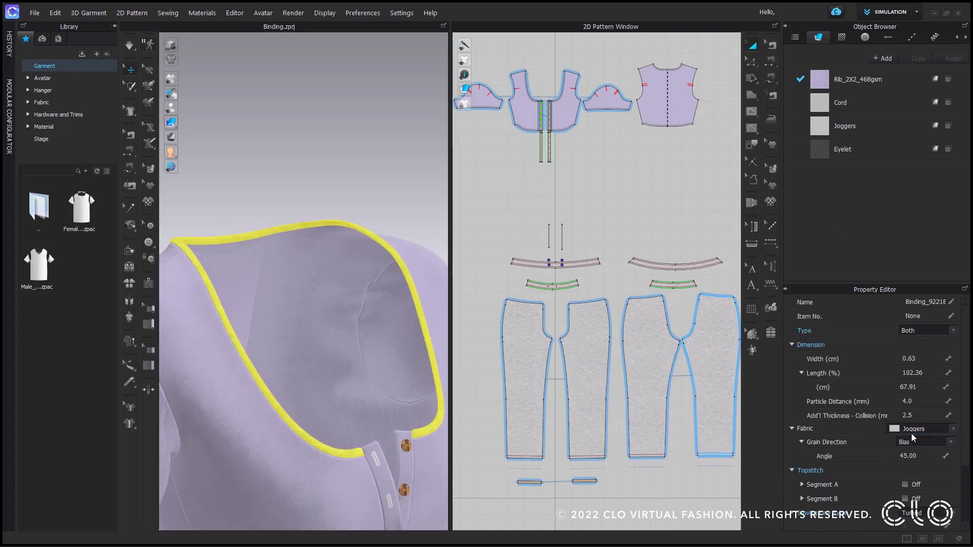
{"action": "left_click", "coordinate": [213, 198]}
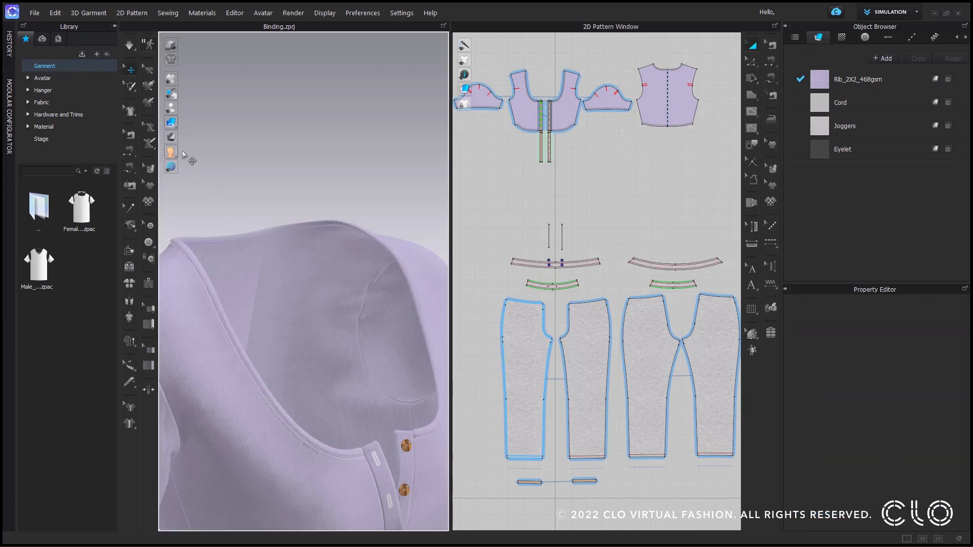
- Show the avatar again and view the whole outfit from the front
{"action": "left_click", "coordinate": [171, 108]}
{"action": "scroll", "coordinate": [307, 325], "scroll_direction": "down", "scroll_amount": 6}
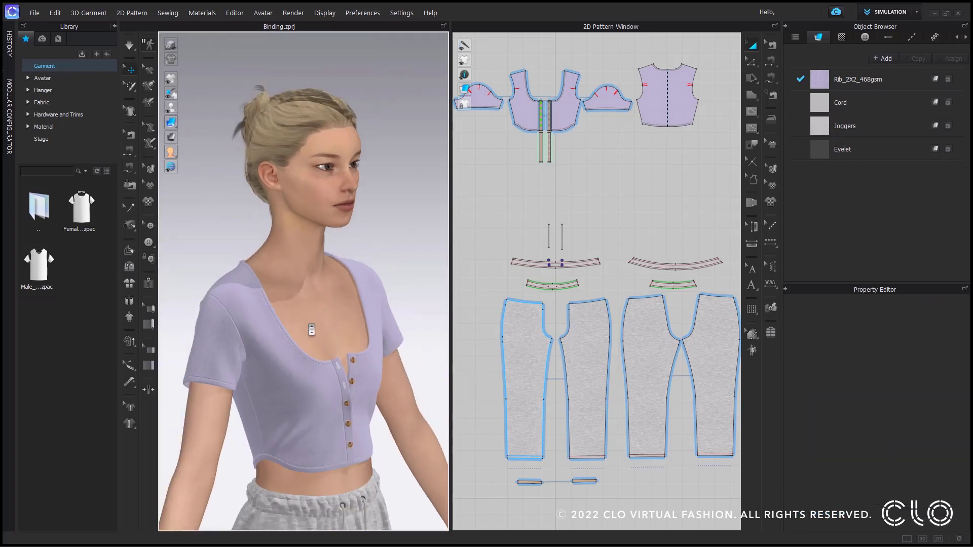
{"action": "right_click_drag", "start_coordinate": [308, 327], "coordinate": [279, 315]}
{"action": "scroll", "coordinate": [320, 348], "scroll_direction": "down", "scroll_amount": 3}
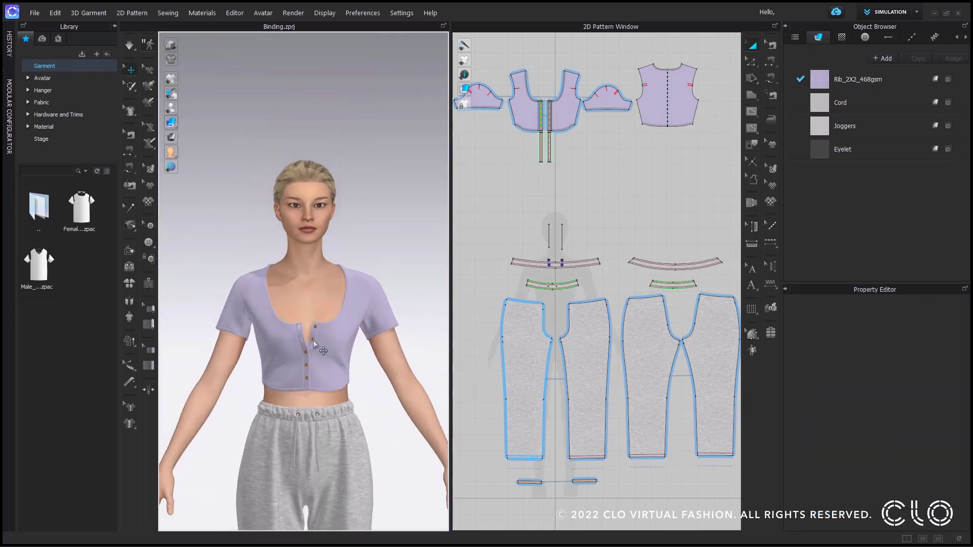
{"action": "middle_click_drag", "start_coordinate": [320, 345], "coordinate": [321, 149]}
{"action": "scroll", "coordinate": [332, 205], "scroll_direction": "down", "scroll_amount": 3}
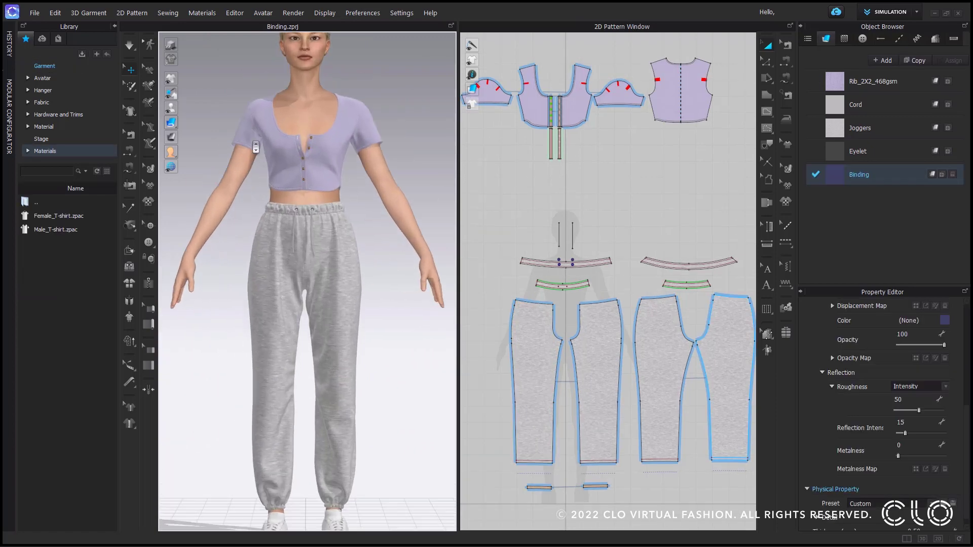
- Create a binding along the lilac top's shoulder seam, from the neckline to the sleeve seam
{"action": "scroll", "coordinate": [308, 417], "scroll_direction": "up", "scroll_amount": 6}
{"action": "right_click_drag", "start_coordinate": [242, 323], "coordinate": [291, 300]}
{"action": "scroll", "coordinate": [292, 299], "scroll_direction": "up", "scroll_amount": 4}
{"action": "scroll", "coordinate": [293, 303], "scroll_direction": "up", "scroll_amount": 3}
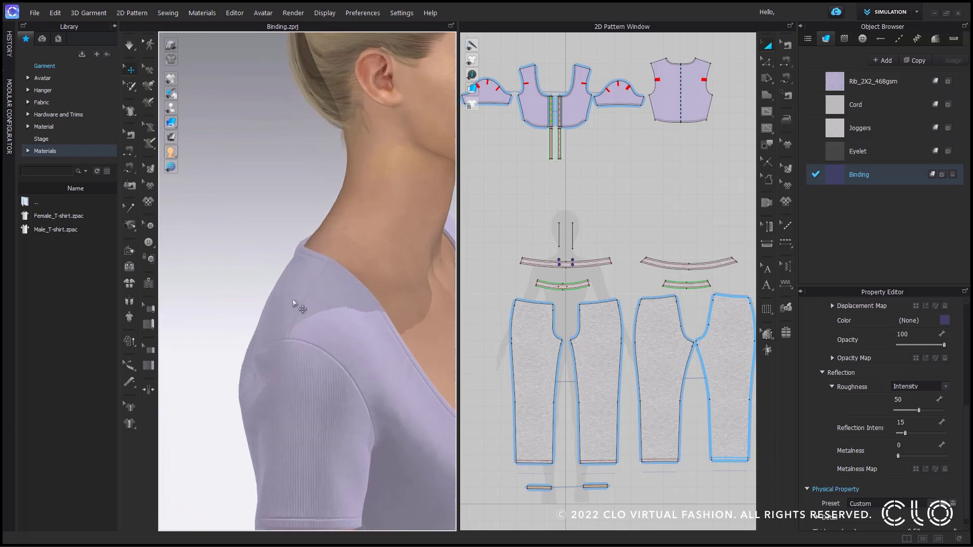
{"action": "scroll", "coordinate": [297, 305], "scroll_direction": "up", "scroll_amount": 3}
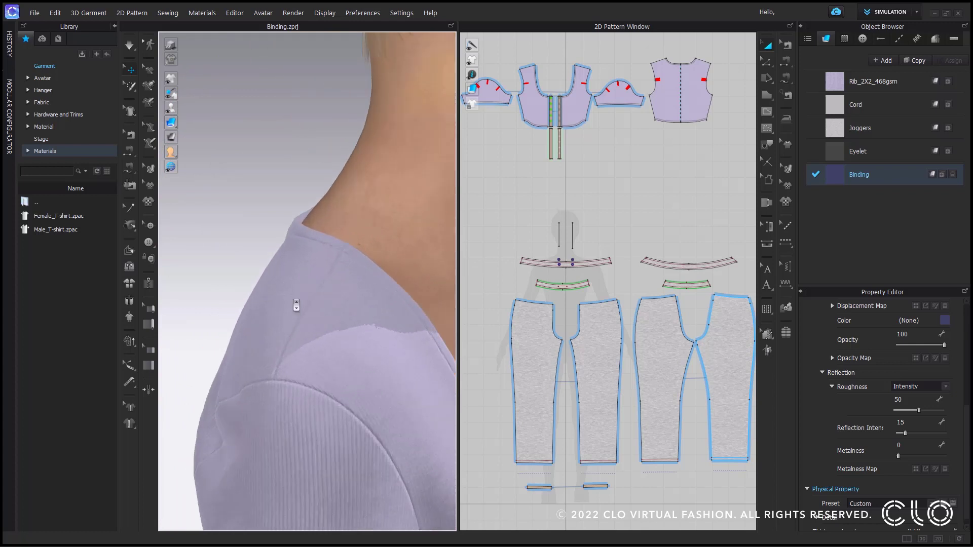
{"action": "left_click", "coordinate": [151, 368]}
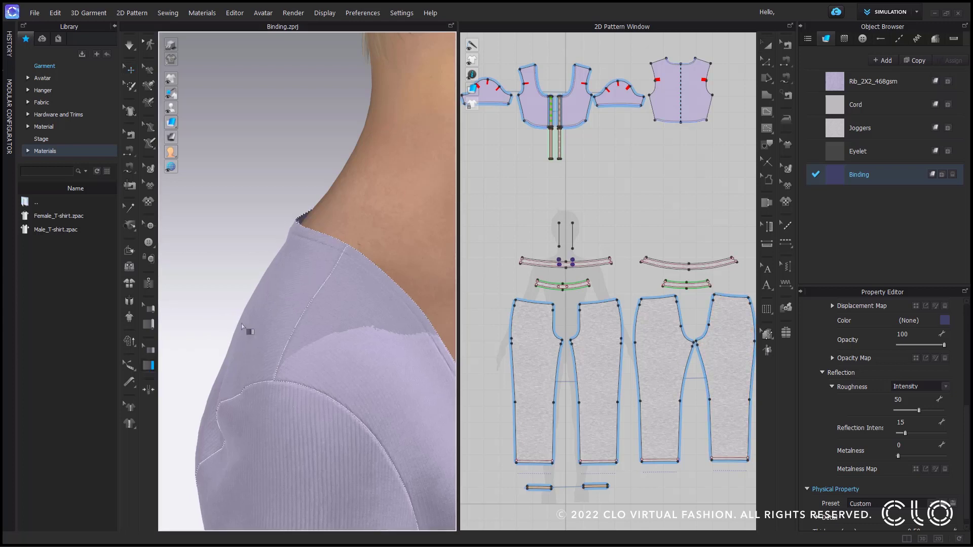
{"action": "left_click", "coordinate": [349, 245]}
{"action": "left_click", "coordinate": [273, 381]}
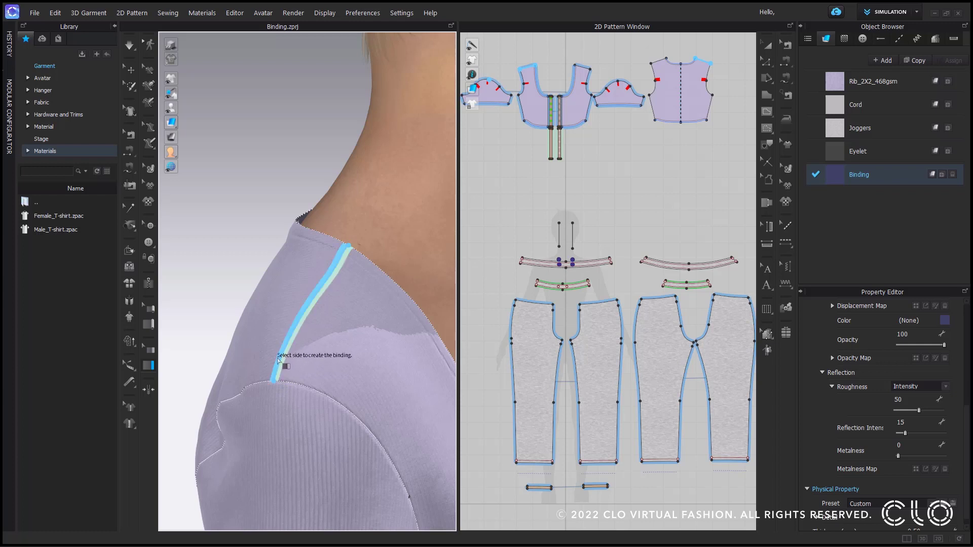
{"action": "left_click", "coordinate": [278, 360]}
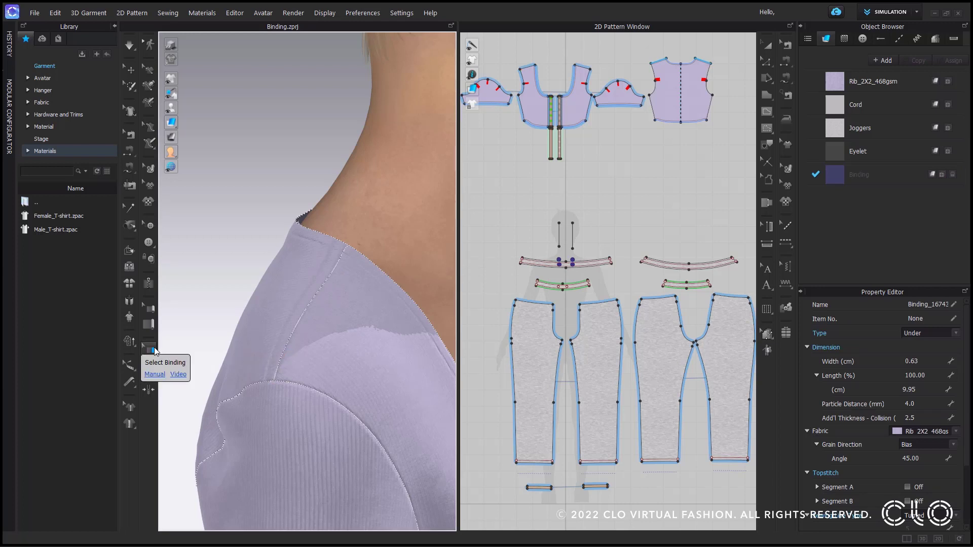
{"action": "left_click", "coordinate": [131, 70]}
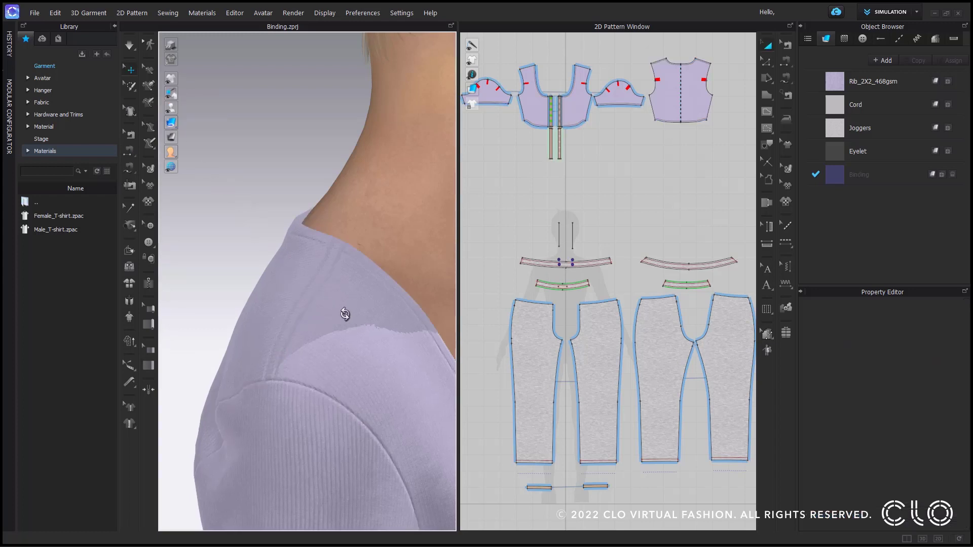
- Hide the avatar and examine the new shoulder seam binding from inside the top
{"action": "scroll", "coordinate": [304, 319], "scroll_direction": "up", "scroll_amount": 5}
{"action": "right_click_drag", "start_coordinate": [294, 319], "coordinate": [224, 224]}
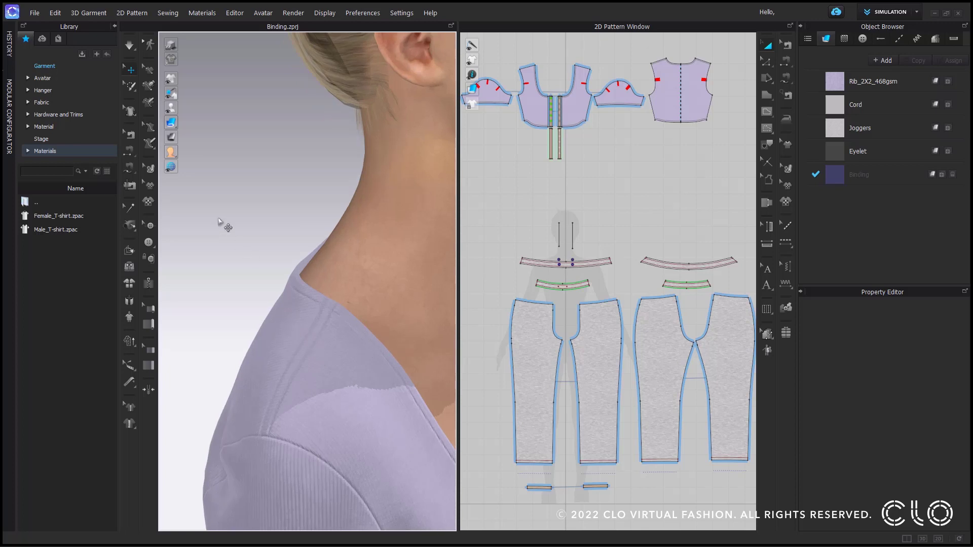
{"action": "mouse_move", "coordinate": [176, 108]}
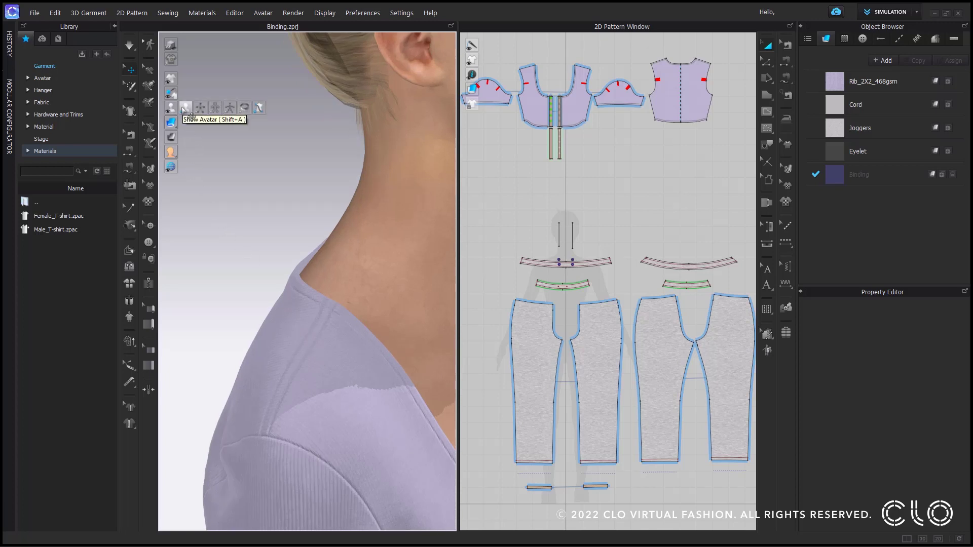
{"action": "left_click", "coordinate": [186, 107]}
{"action": "right_click_drag", "start_coordinate": [292, 218], "coordinate": [321, 370]}
{"action": "middle_click_drag", "start_coordinate": [322, 370], "coordinate": [351, 374]}
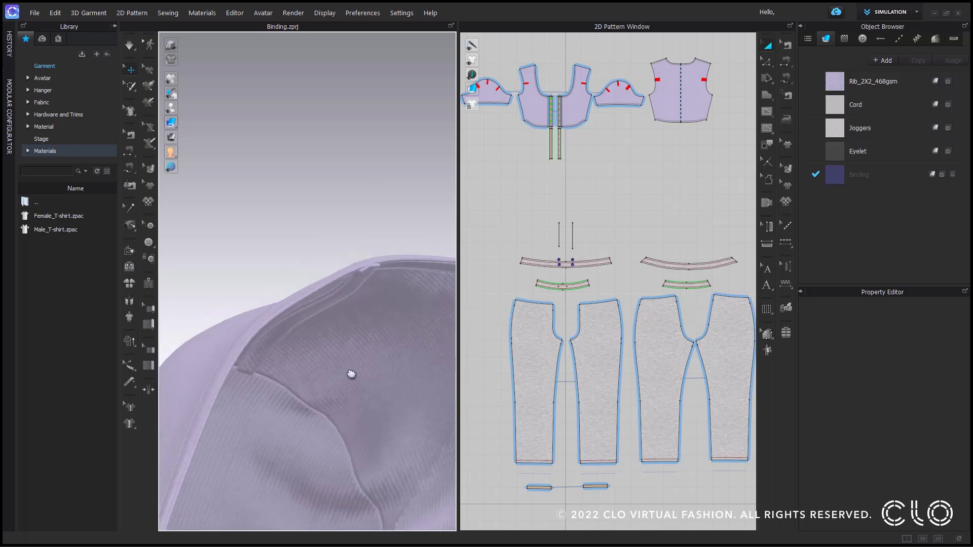
- Simulate briefly to settle the selected shoulder seam binding, and set its fabric to Binding
{"action": "left_click", "coordinate": [353, 291]}
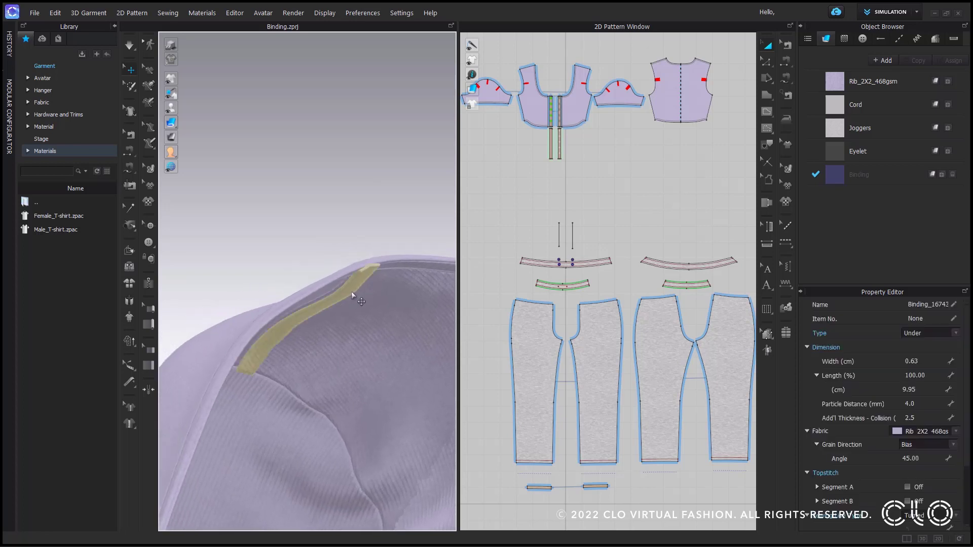
{"action": "left_click", "coordinate": [130, 45]}
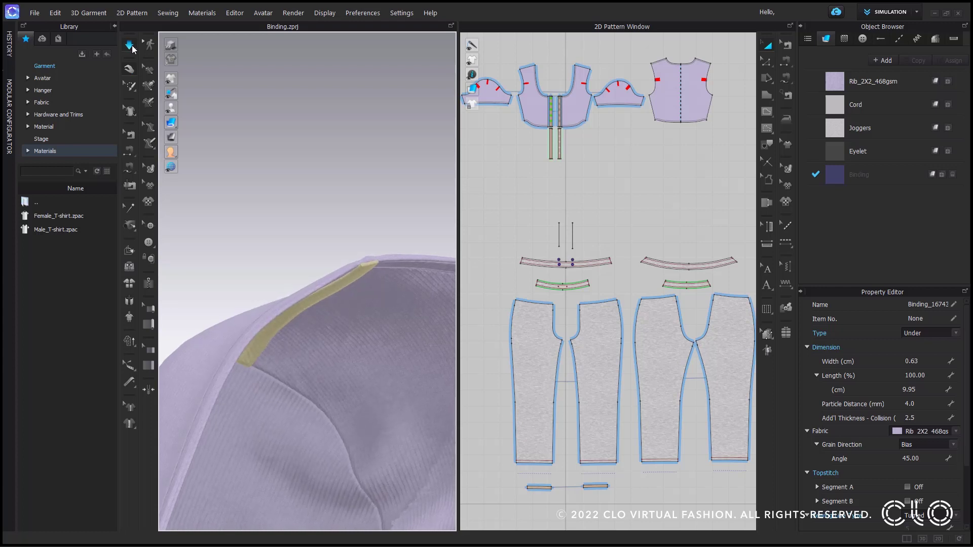
{"action": "key", "text": "space"}
{"action": "left_click", "coordinate": [914, 431]}
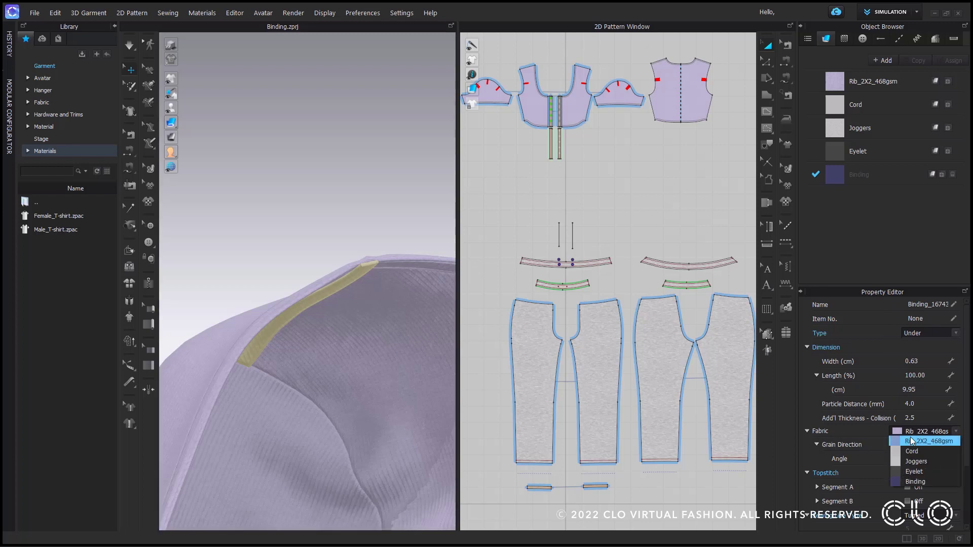
{"action": "left_click", "coordinate": [918, 482]}
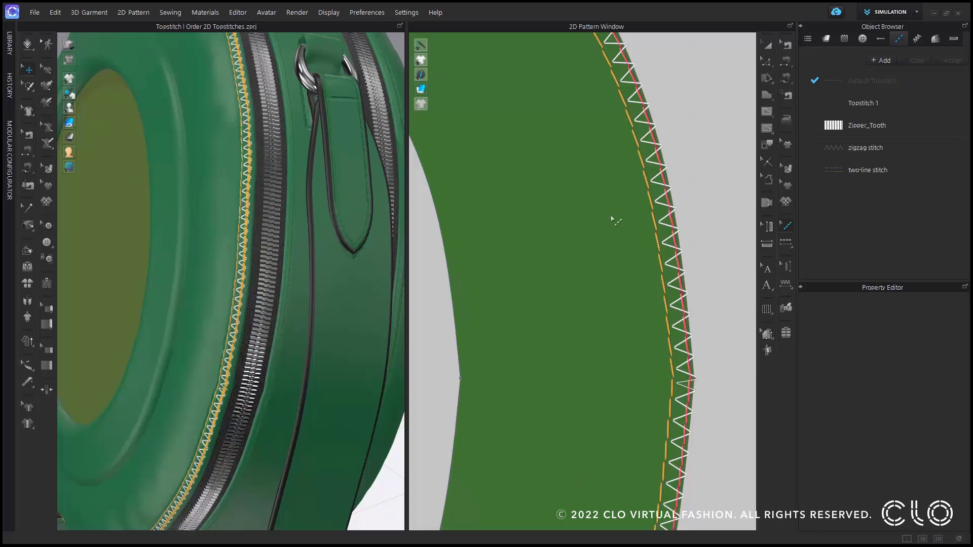
- Select the overlapping zigzag topstitch Stitch_531888 on the green pattern's outer edge, set its order to Send to Back, and deselect it
{"action": "left_click", "coordinate": [786, 226]}
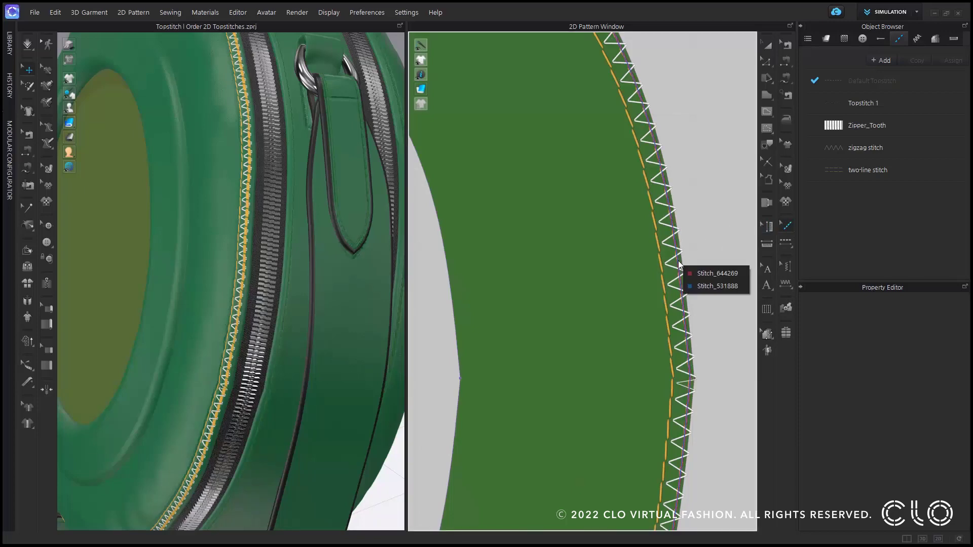
{"action": "left_click", "coordinate": [709, 287]}
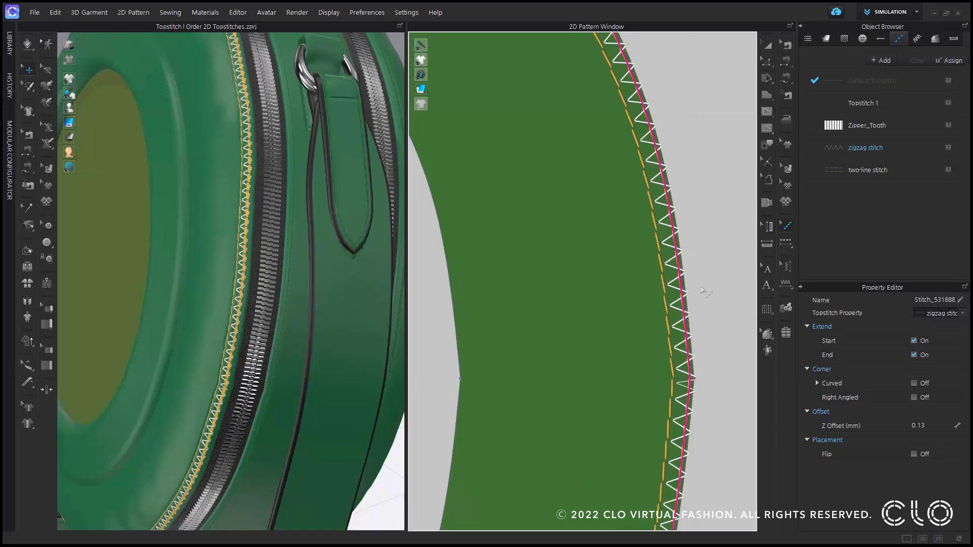
{"action": "right_click", "coordinate": [682, 298]}
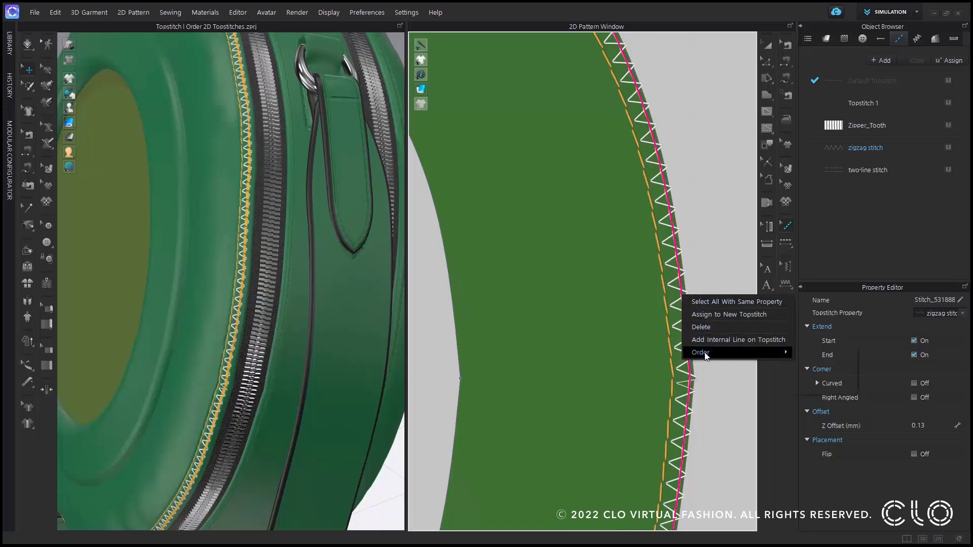
{"action": "mouse_move", "coordinate": [705, 355]}
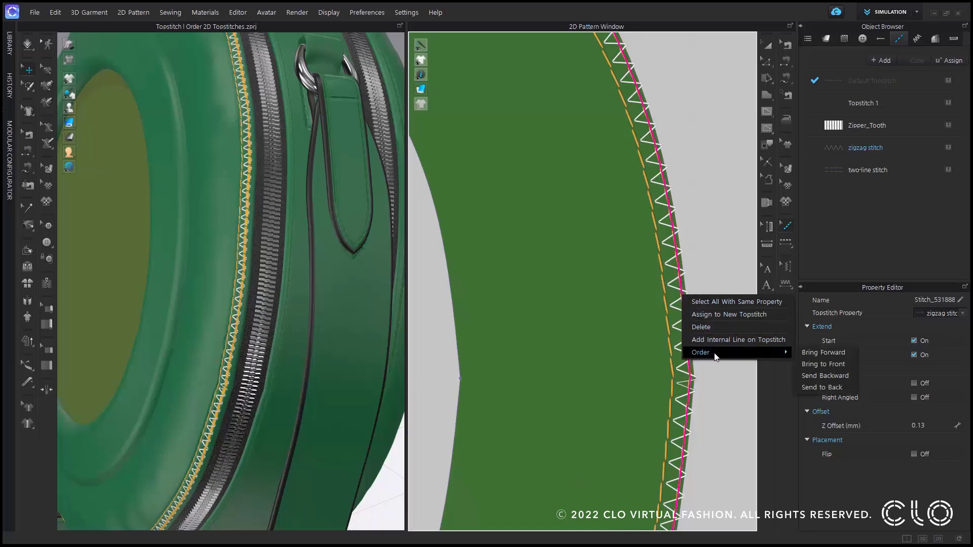
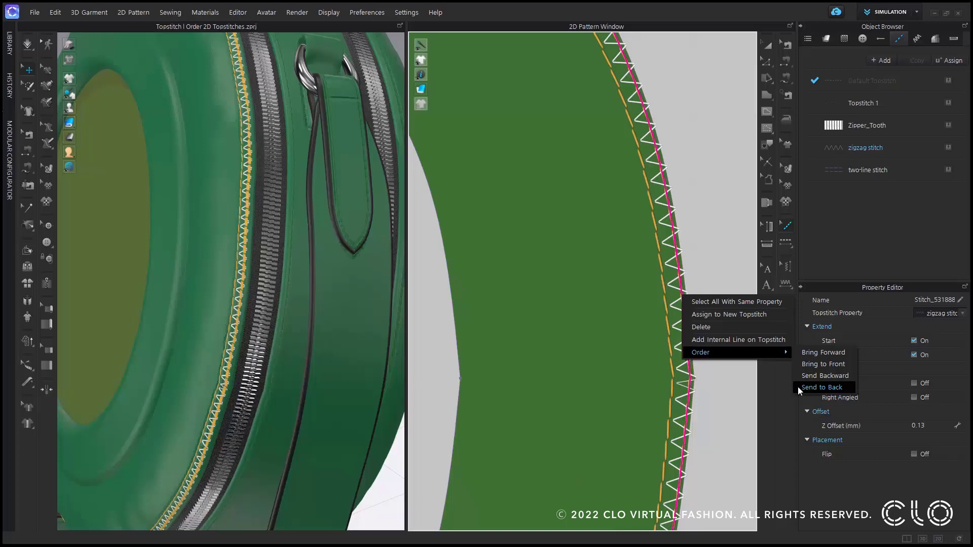
{"action": "left_click", "coordinate": [799, 387]}
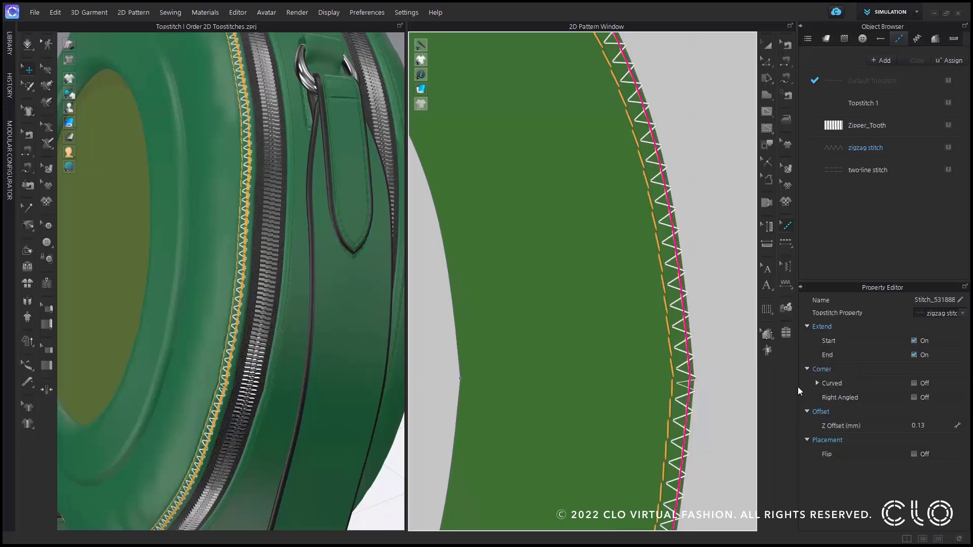
{"action": "left_click", "coordinate": [716, 422]}
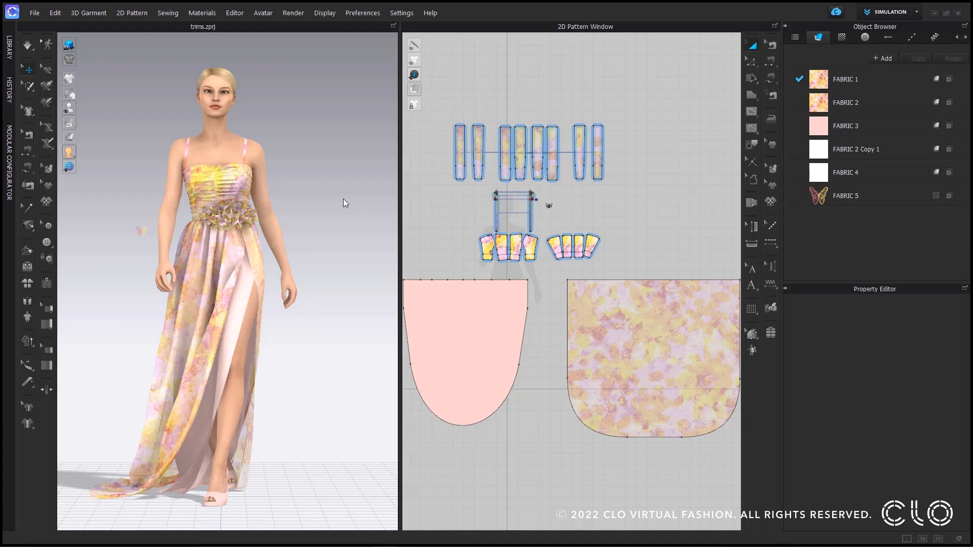
- Convert the loose strap slider pattern behind the dress's back into a trim
{"action": "right_click_drag", "start_coordinate": [342, 199], "coordinate": [227, 212]}
{"action": "scroll", "coordinate": [227, 211], "scroll_direction": "up", "scroll_amount": 6}
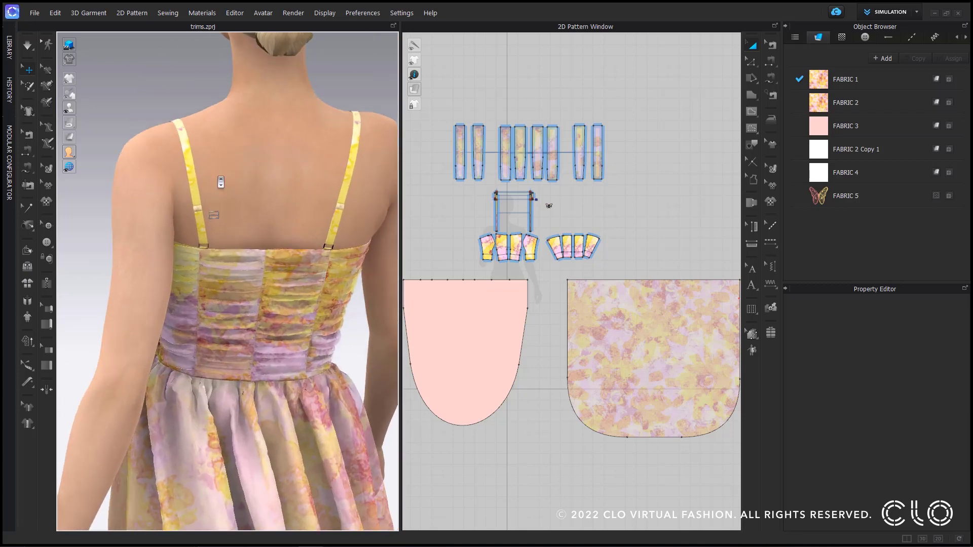
{"action": "scroll", "coordinate": [234, 213], "scroll_direction": "up", "scroll_amount": 5}
{"action": "scroll", "coordinate": [505, 179], "scroll_direction": "up", "scroll_amount": 5}
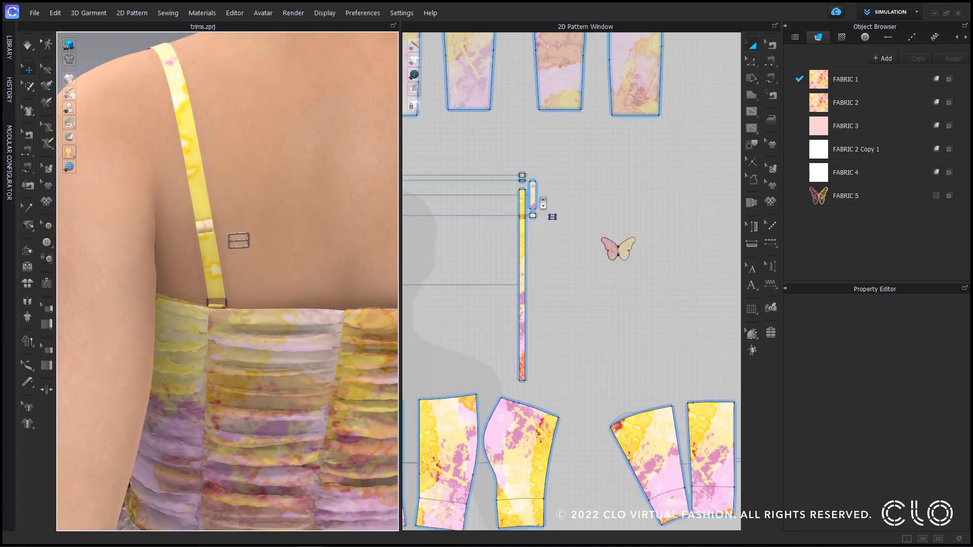
{"action": "scroll", "coordinate": [580, 266], "scroll_direction": "up", "scroll_amount": 5}
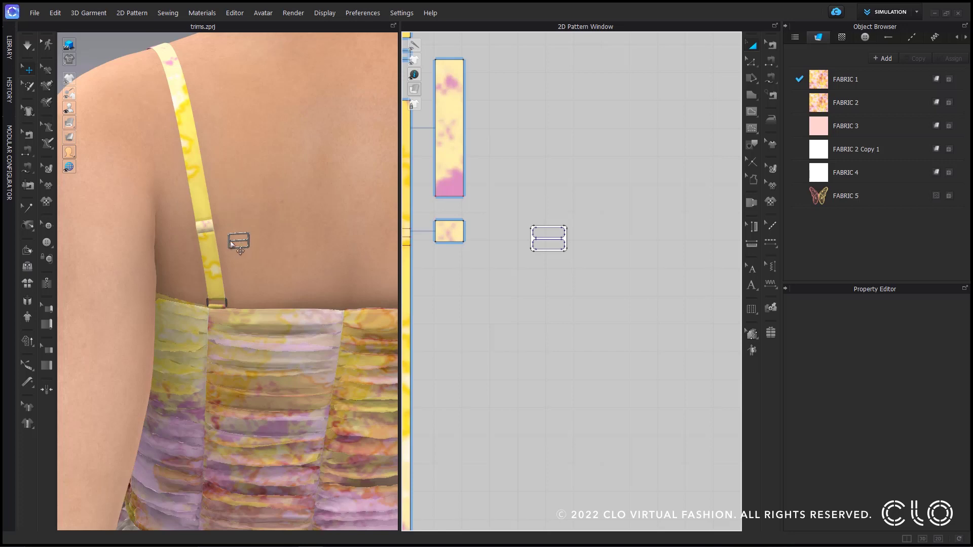
{"action": "left_click", "coordinate": [232, 244]}
{"action": "right_click", "coordinate": [233, 241]}
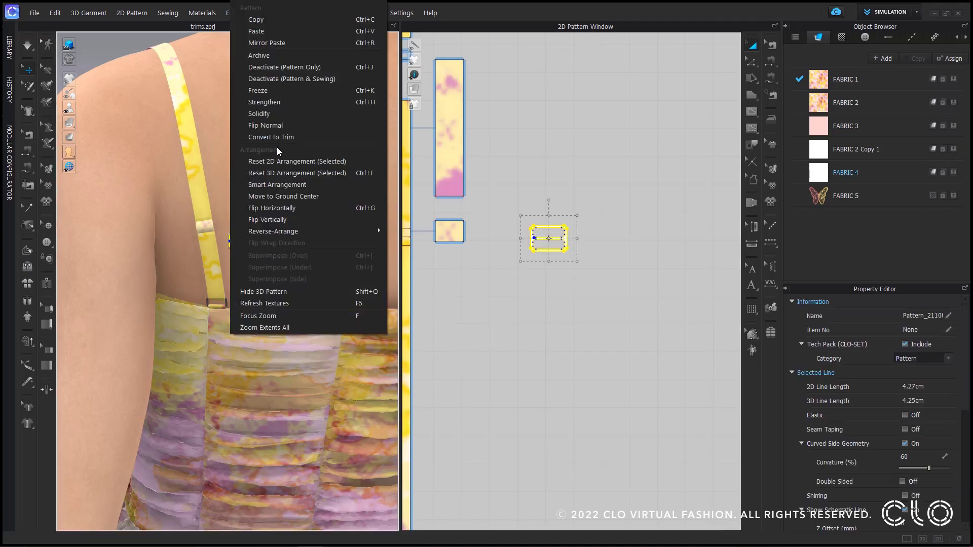
{"action": "left_click", "coordinate": [290, 138]}
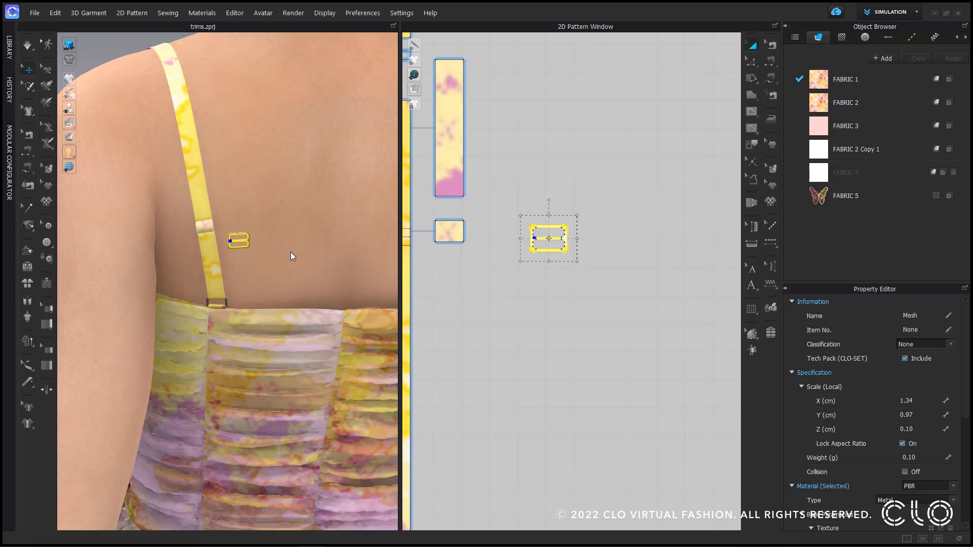
{"action": "key", "text": "ctrl+z"}
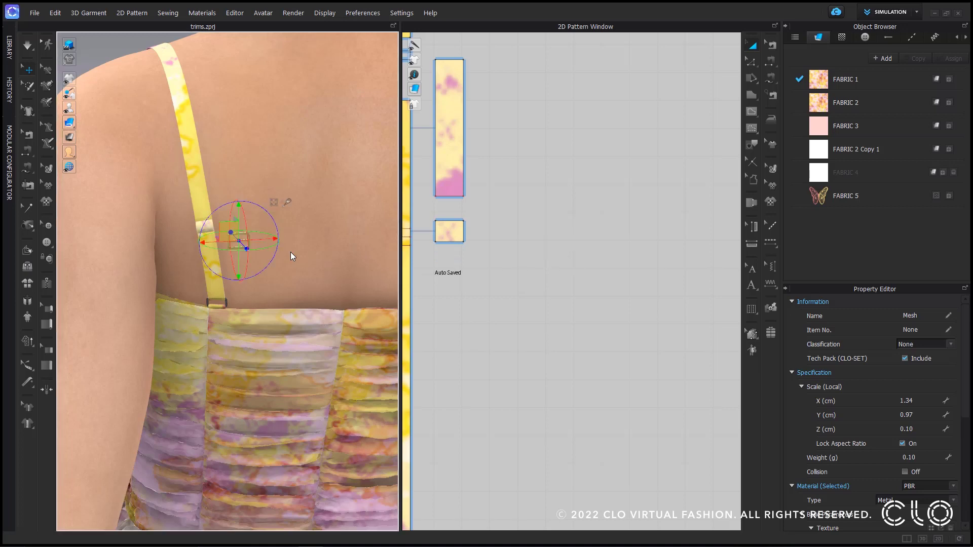
- Glue the slider trim onto the dress's back strap and adjust its position and angle to follow the strap
{"action": "left_click", "coordinate": [288, 203]}
{"action": "left_click_drag", "start_coordinate": [239, 238], "coordinate": [202, 226]}
{"action": "scroll", "coordinate": [299, 256], "scroll_direction": "up", "scroll_amount": 4}
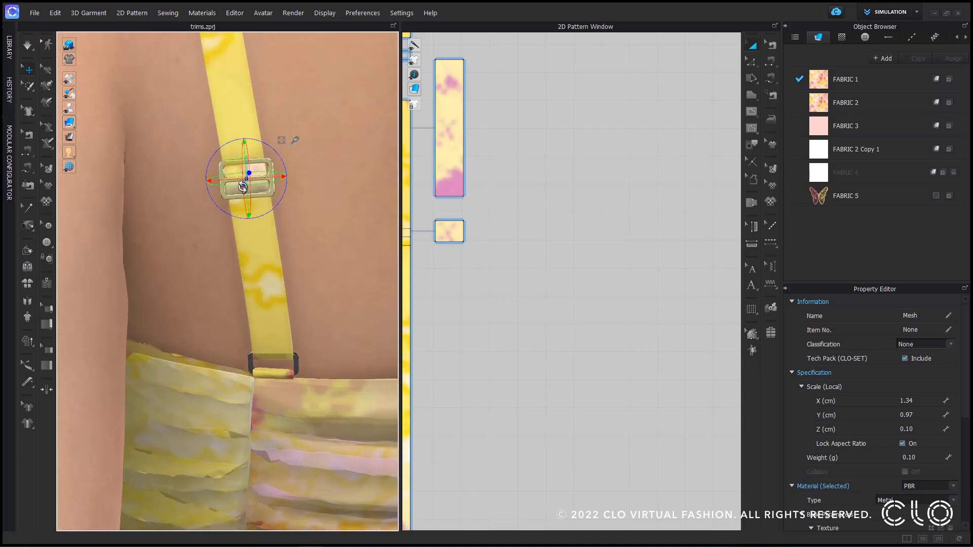
{"action": "left_click_drag", "start_coordinate": [243, 187], "coordinate": [264, 170]}
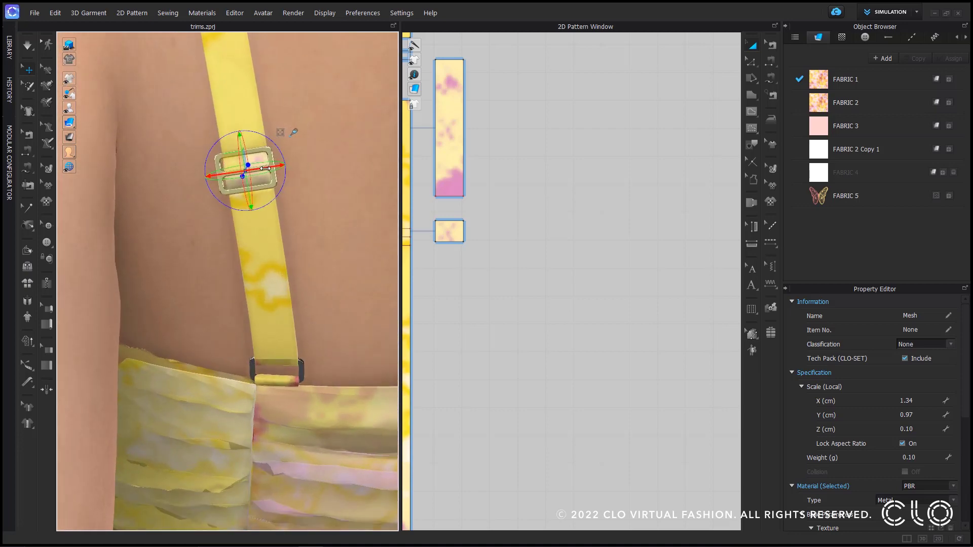
{"action": "right_click_drag", "start_coordinate": [263, 170], "coordinate": [250, 191]}
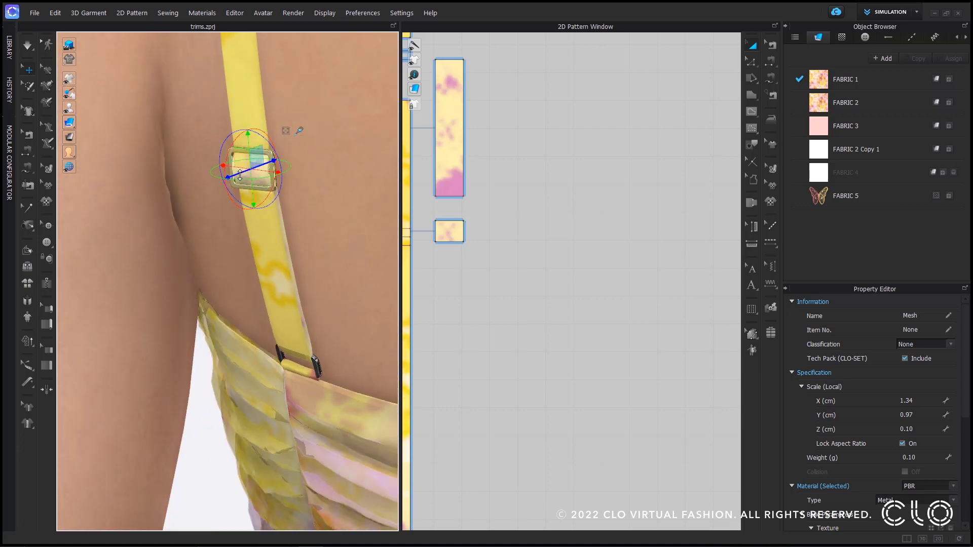
- Select the loose butterfly pattern beside the avatar's arm and examine its shape and FABRIC 5 properties
{"action": "scroll", "coordinate": [239, 177], "scroll_direction": "down", "scroll_amount": 6}
{"action": "right_click_drag", "start_coordinate": [278, 288], "coordinate": [233, 304]}
{"action": "scroll", "coordinate": [233, 304], "scroll_direction": "down", "scroll_amount": 5}
{"action": "scroll", "coordinate": [256, 321], "scroll_direction": "up", "scroll_amount": 1}
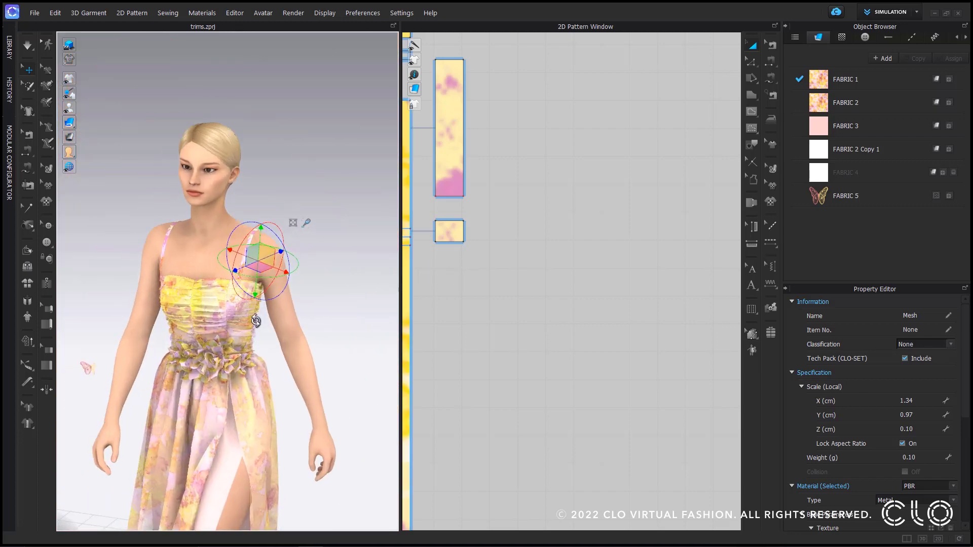
{"action": "scroll", "coordinate": [226, 340], "scroll_direction": "up", "scroll_amount": 6}
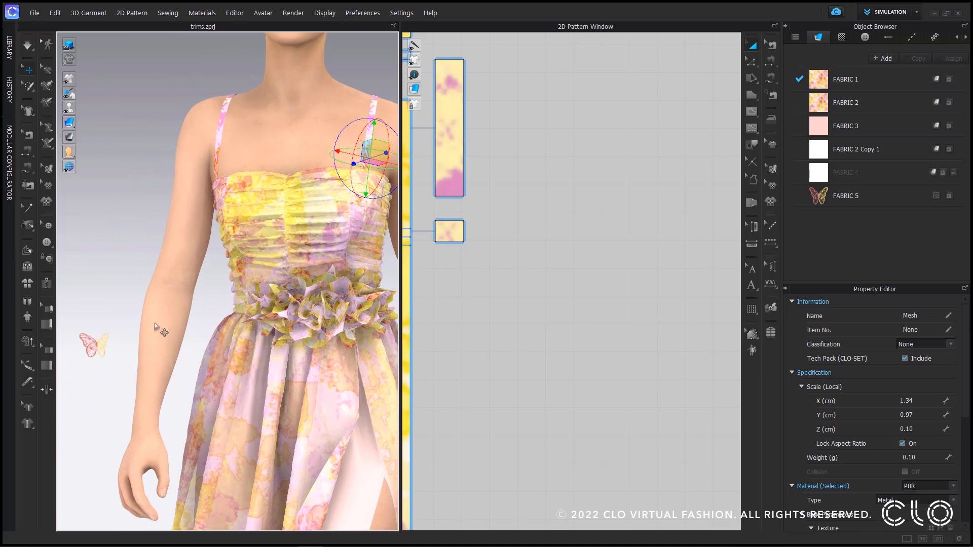
{"action": "left_click", "coordinate": [105, 350]}
{"action": "scroll", "coordinate": [441, 311], "scroll_direction": "down", "scroll_amount": 3}
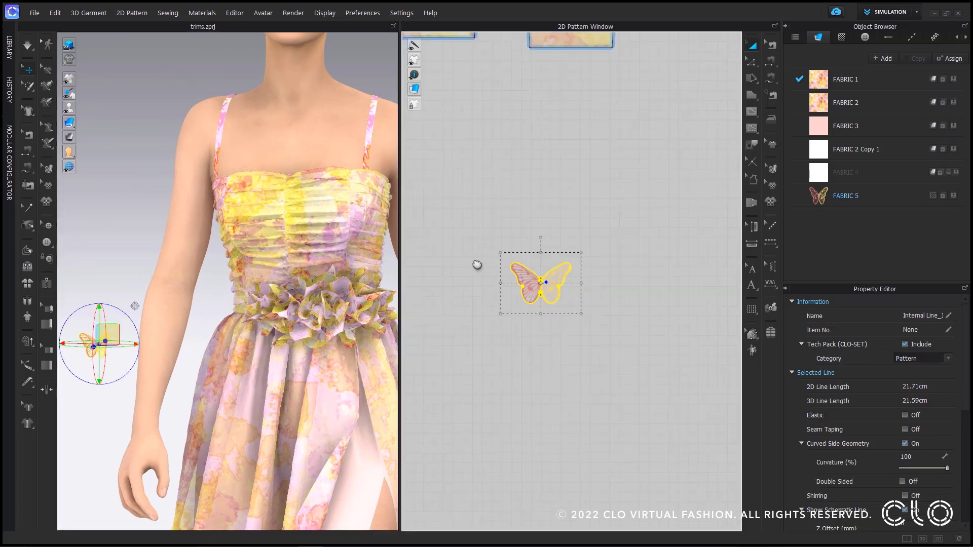
{"action": "scroll", "coordinate": [536, 283], "scroll_direction": "up", "scroll_amount": 4}
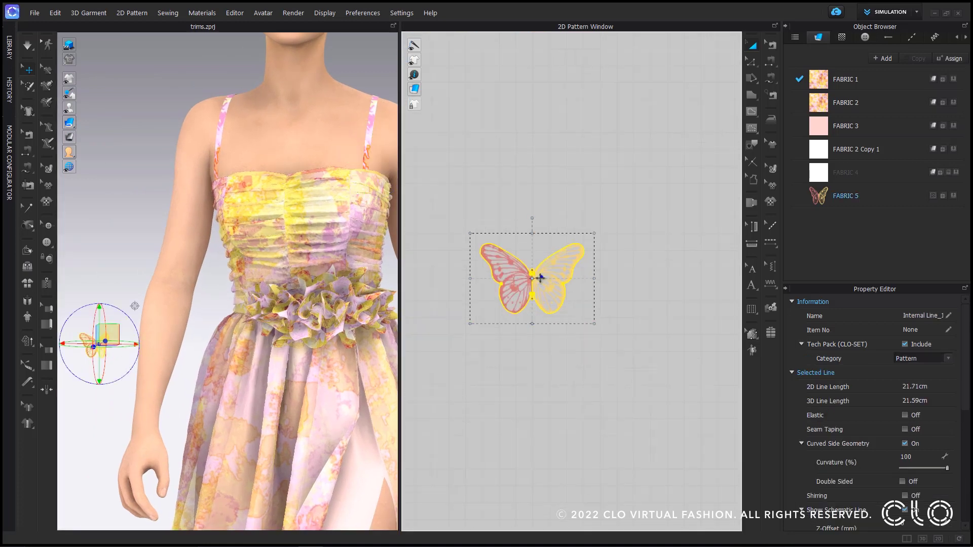
{"action": "left_click", "coordinate": [822, 201]}
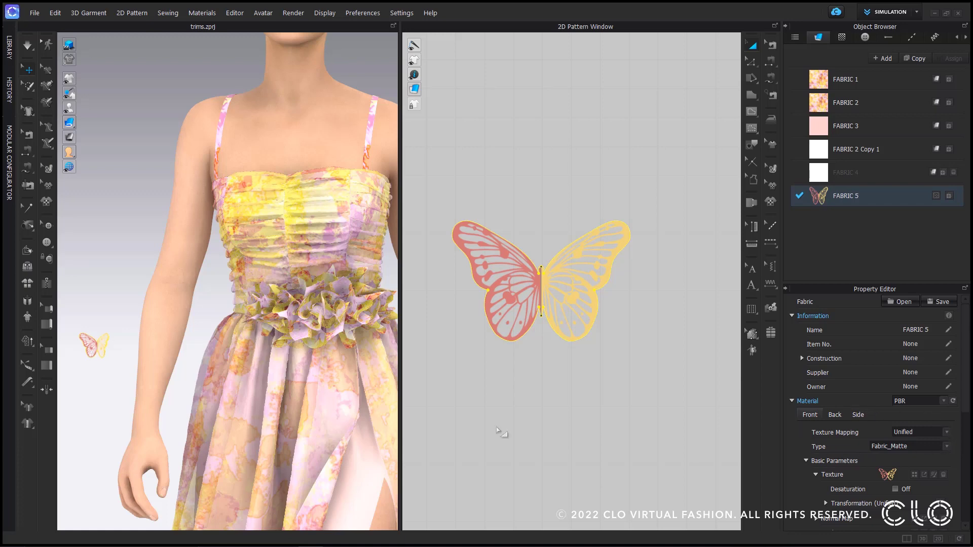
- Convert the butterfly pattern into a trim, glue it onto the front of the skirt below the waist flowers, and deselect it
{"action": "right_click", "coordinate": [93, 347]}
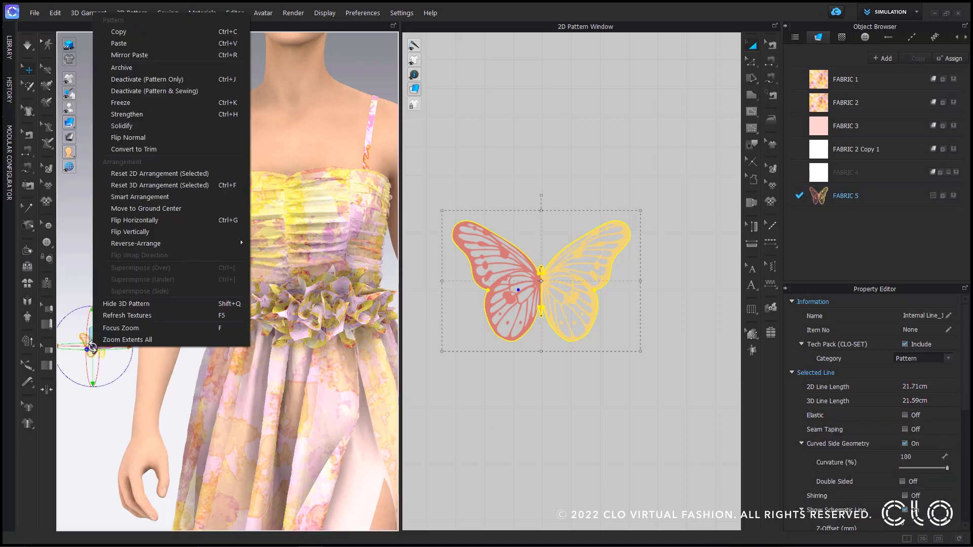
{"action": "left_click", "coordinate": [161, 151]}
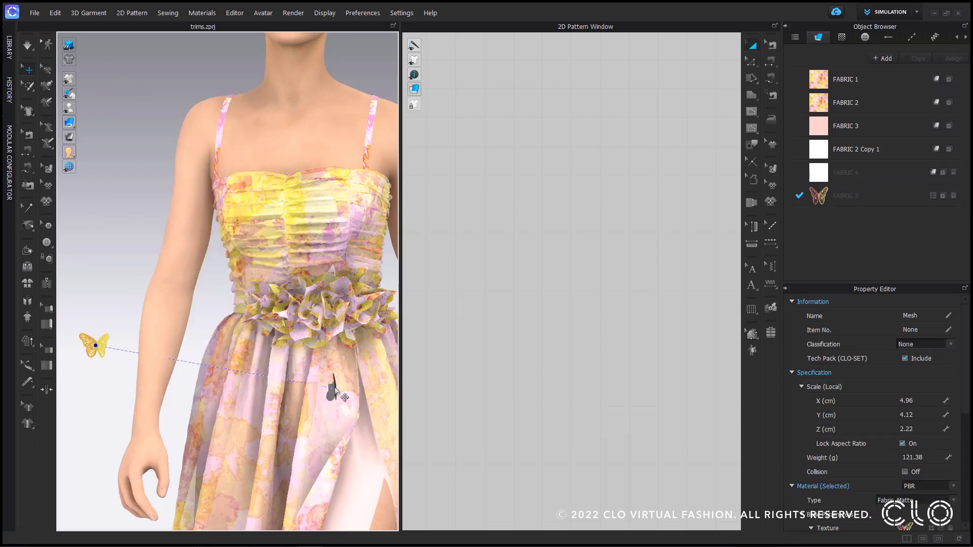
{"action": "left_click", "coordinate": [330, 391]}
{"action": "middle_click_drag", "start_coordinate": [340, 397], "coordinate": [308, 349]}
{"action": "mouse_move", "coordinate": [308, 348]}
{"action": "right_mouse_down"}
{"action": "mouse_move", "coordinate": [318, 398]}
{"action": "mouse_move", "coordinate": [294, 359]}
{"action": "right_mouse_up"}
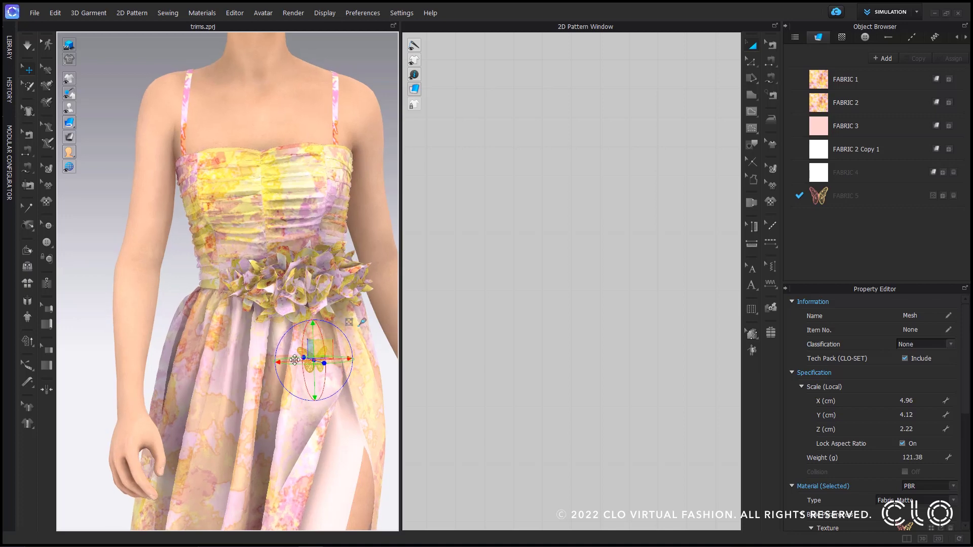
{"action": "scroll", "coordinate": [295, 360], "scroll_direction": "down", "scroll_amount": 5}
{"action": "left_click", "coordinate": [330, 336]}
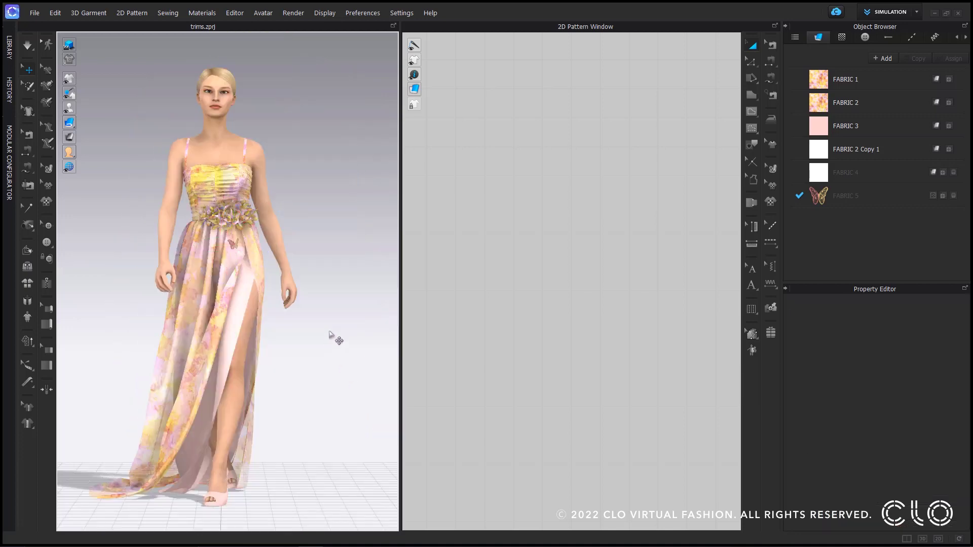
- Duplicate the glued strap slider trim on the dress's back to the symmetry pattern
{"action": "right_click_drag", "start_coordinate": [298, 336], "coordinate": [126, 342]}
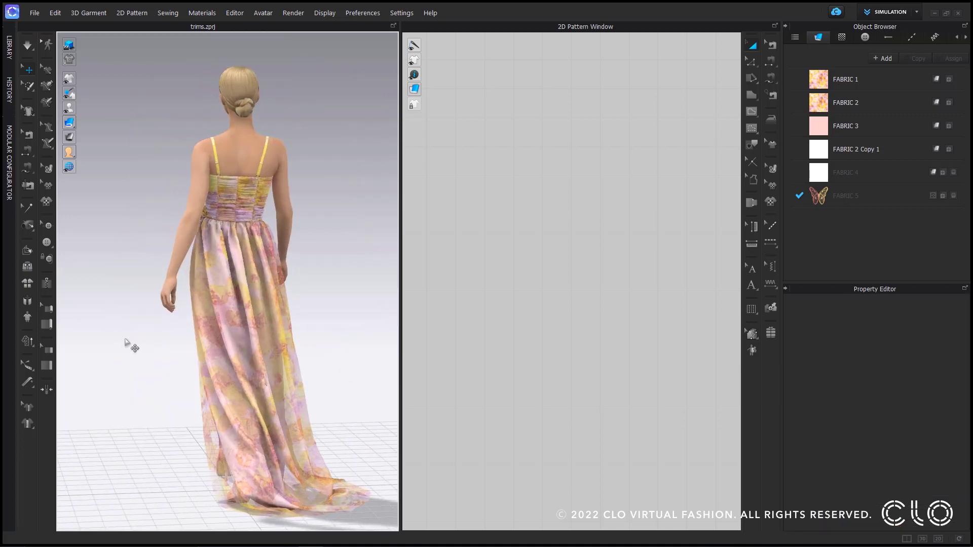
{"action": "scroll", "coordinate": [281, 240], "scroll_direction": "up", "scroll_amount": 10}
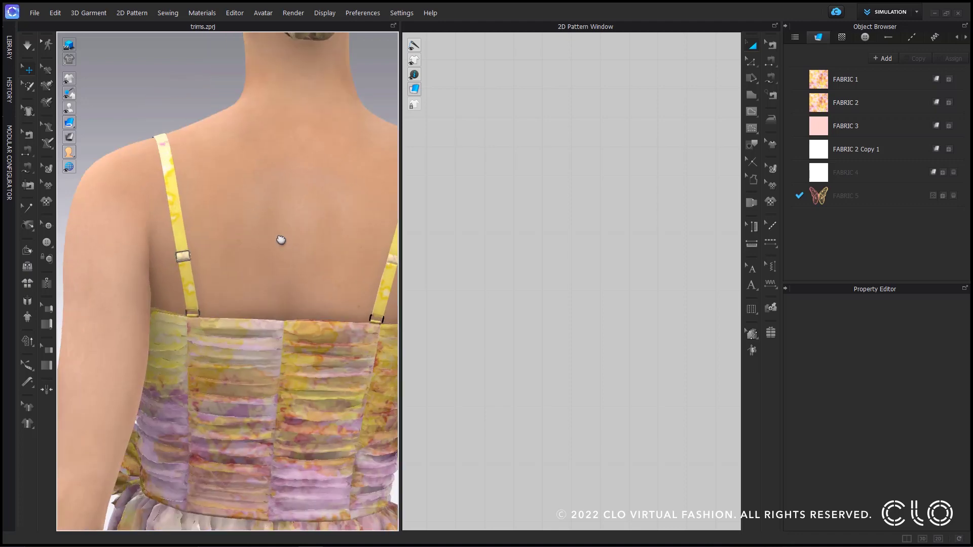
{"action": "right_click_drag", "start_coordinate": [281, 240], "coordinate": [191, 282]}
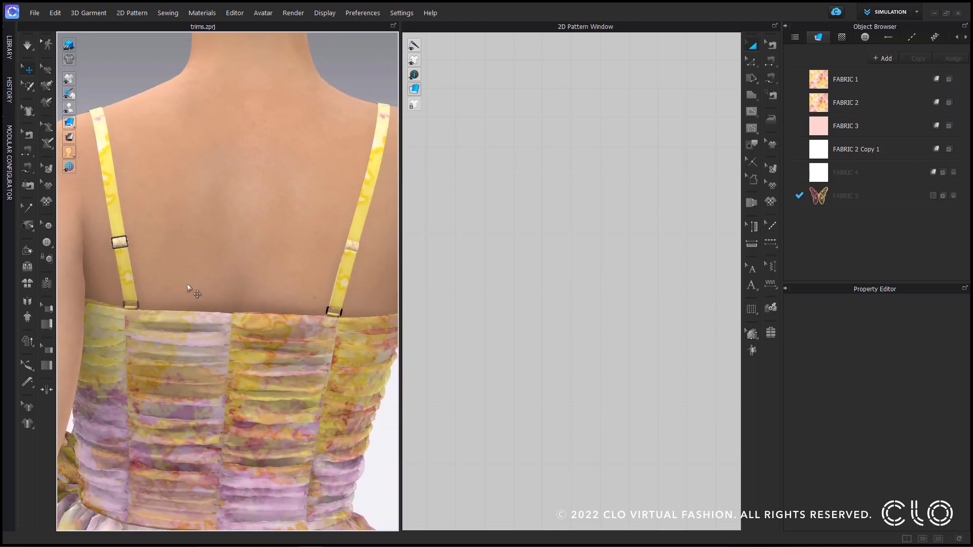
{"action": "left_click", "coordinate": [120, 242]}
{"action": "right_click", "coordinate": [118, 237]}
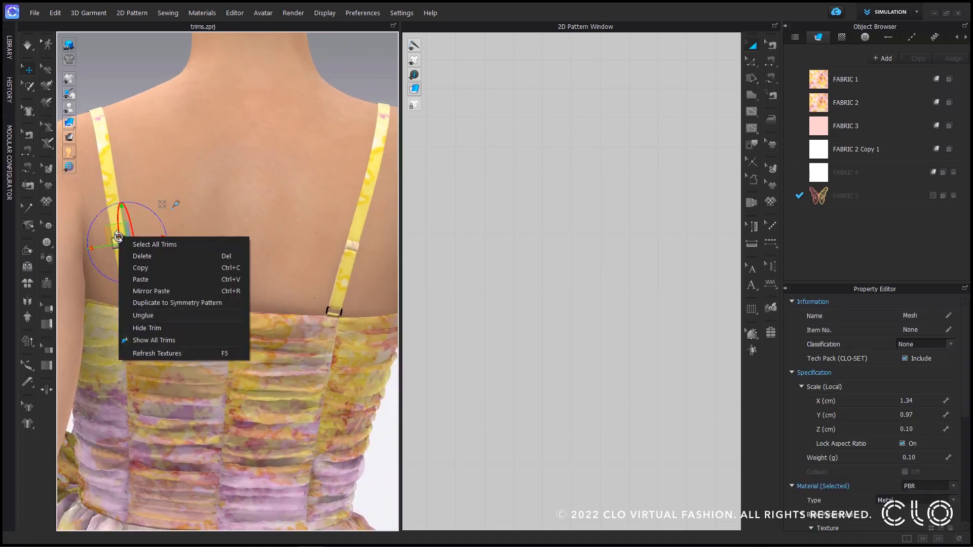
{"action": "left_click", "coordinate": [158, 303]}
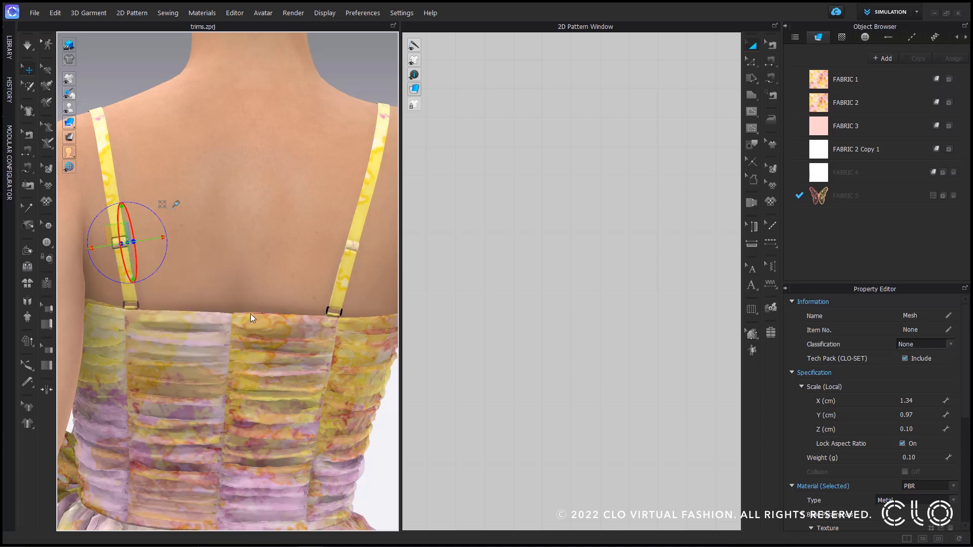
- Adjust the placement and angle of the duplicated slider trim on the opposite back strap
{"action": "right_click_drag", "start_coordinate": [309, 277], "coordinate": [282, 251]}
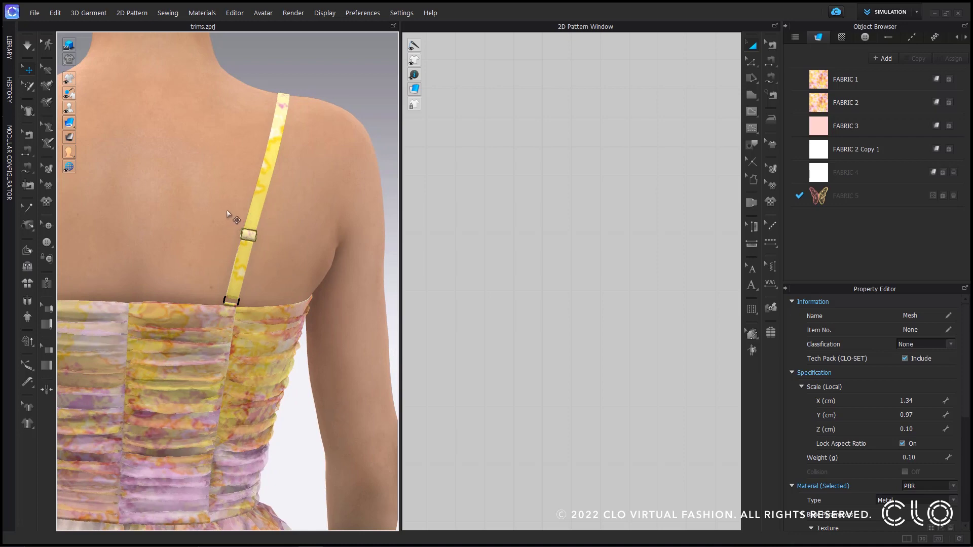
{"action": "scroll", "coordinate": [246, 237], "scroll_direction": "up", "scroll_amount": 6}
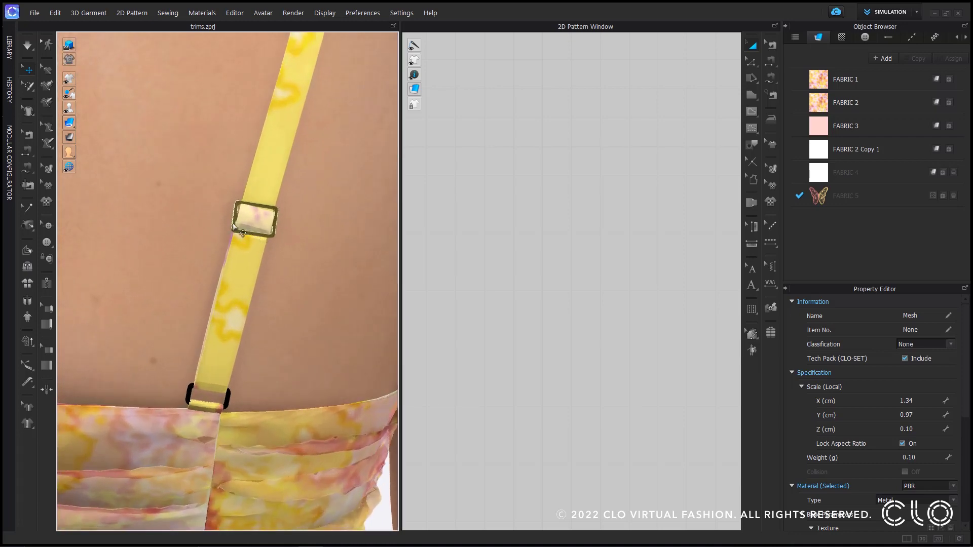
{"action": "left_click", "coordinate": [242, 234]}
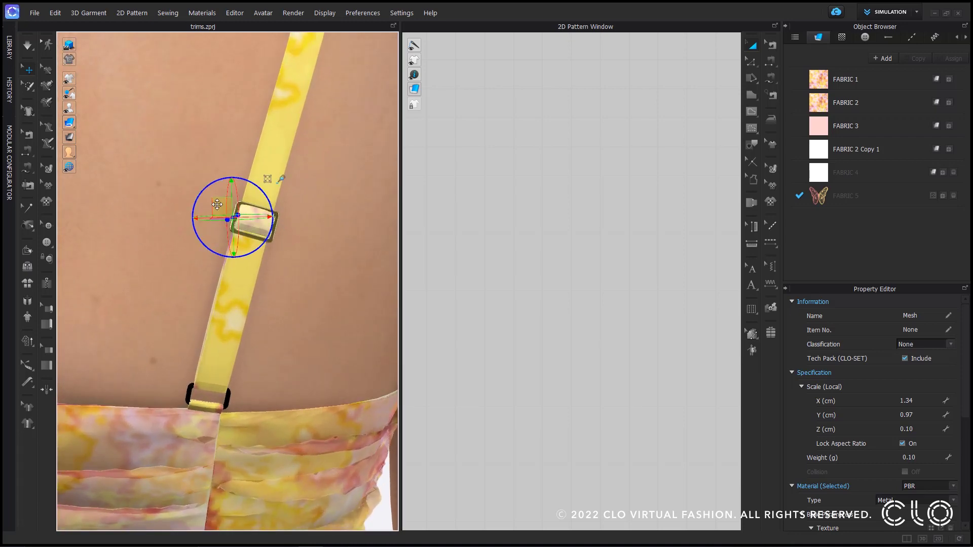
{"action": "left_click", "coordinate": [178, 279]}
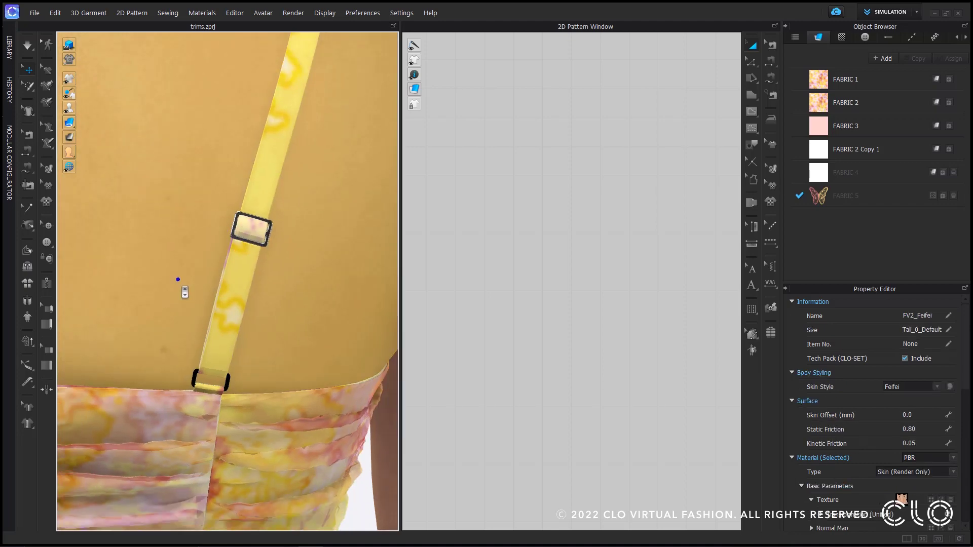
- Copy the butterfly trim on the skirt front and paste a second butterfly beside it, below the waist flowers
{"action": "scroll", "coordinate": [178, 279], "scroll_direction": "down", "scroll_amount": 2}
{"action": "middle_click_drag", "start_coordinate": [178, 279], "coordinate": [216, 252]}
{"action": "key", "text": "2"}
{"action": "scroll", "coordinate": [260, 301], "scroll_direction": "up", "scroll_amount": 6}
{"action": "middle_click_drag", "start_coordinate": [259, 207], "coordinate": [266, 287]}
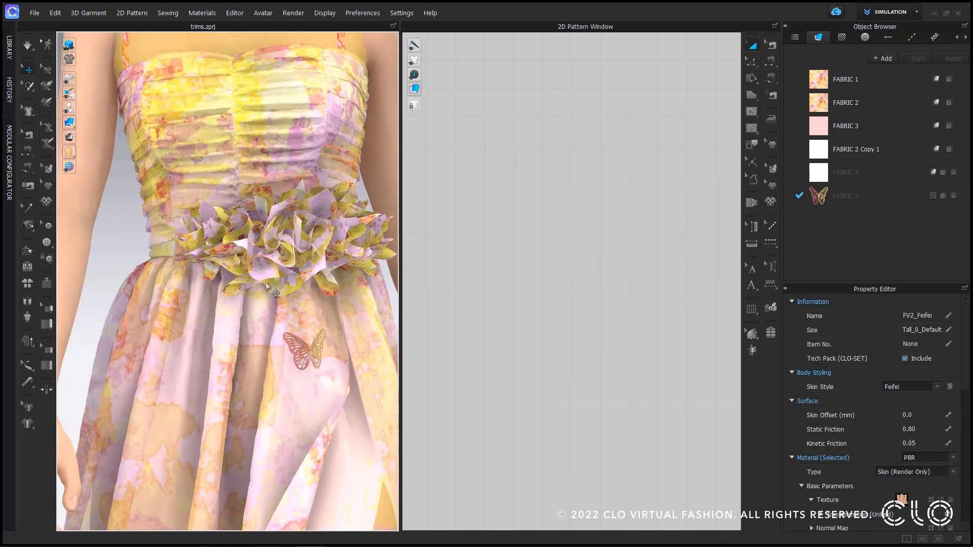
{"action": "scroll", "coordinate": [267, 287], "scroll_direction": "up", "scroll_amount": 2}
{"action": "left_click", "coordinate": [299, 338]}
{"action": "right_click", "coordinate": [299, 340]}
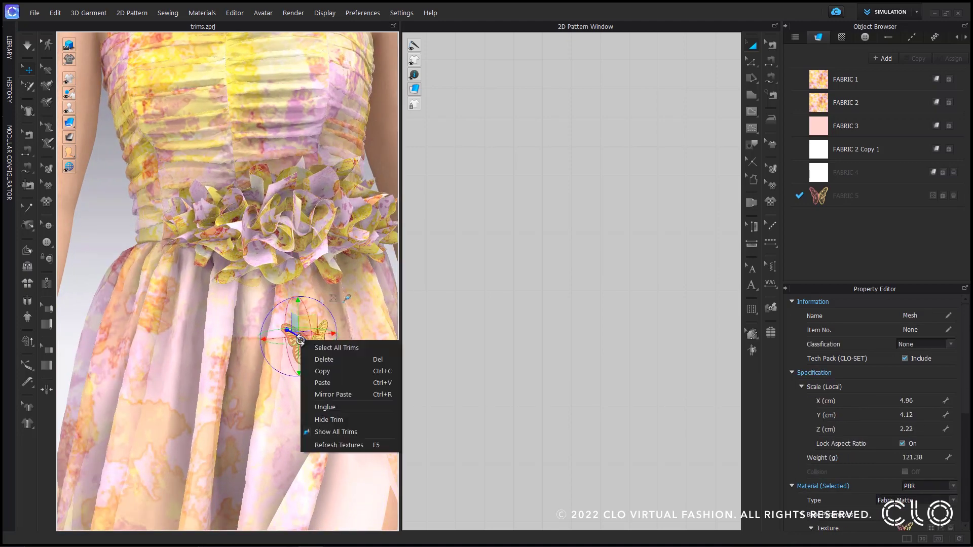
{"action": "left_click", "coordinate": [333, 373]}
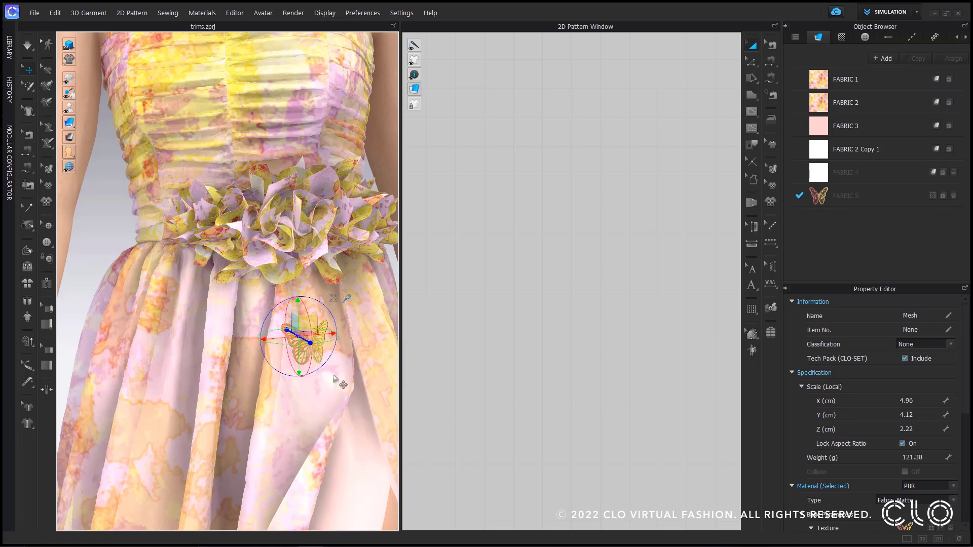
{"action": "right_click", "coordinate": [248, 352]}
{"action": "left_click", "coordinate": [283, 58]}
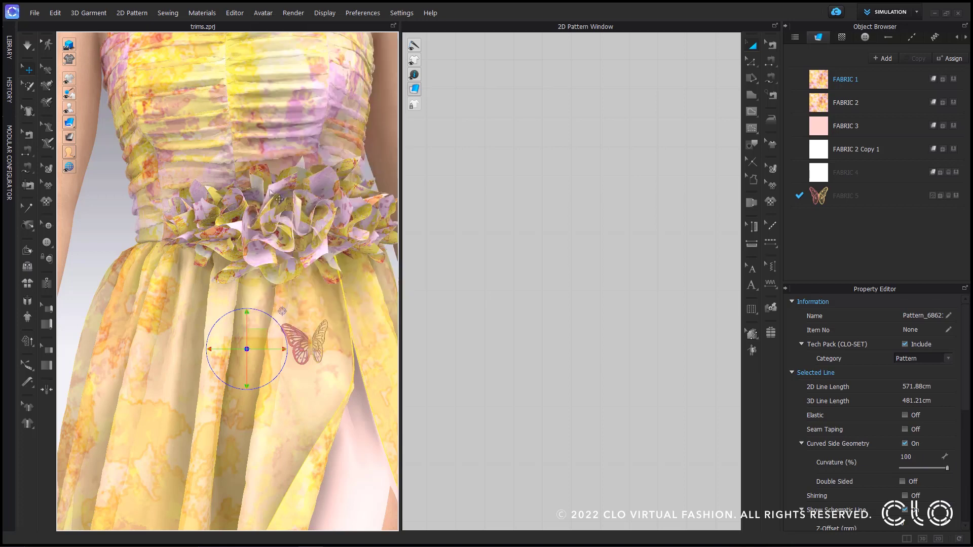
{"action": "left_click", "coordinate": [220, 319]}
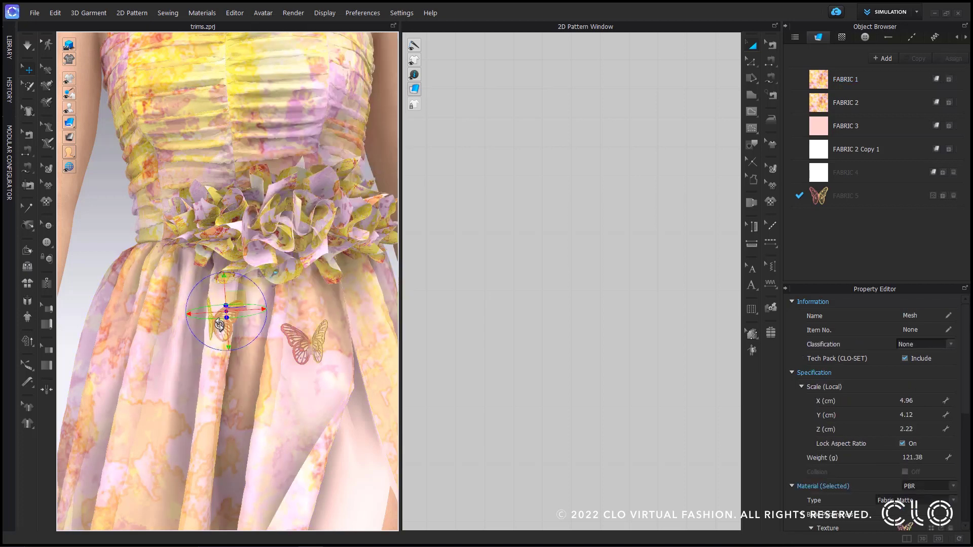
- Move and rotate the pasted butterfly trim on the skirt, and end the placement
{"action": "right_click_drag", "start_coordinate": [229, 333], "coordinate": [222, 331]}
{"action": "left_click_drag", "start_coordinate": [216, 328], "coordinate": [187, 327]}
{"action": "left_click_drag", "start_coordinate": [264, 301], "coordinate": [265, 316]}
{"action": "right_click_drag", "start_coordinate": [270, 315], "coordinate": [273, 326]}
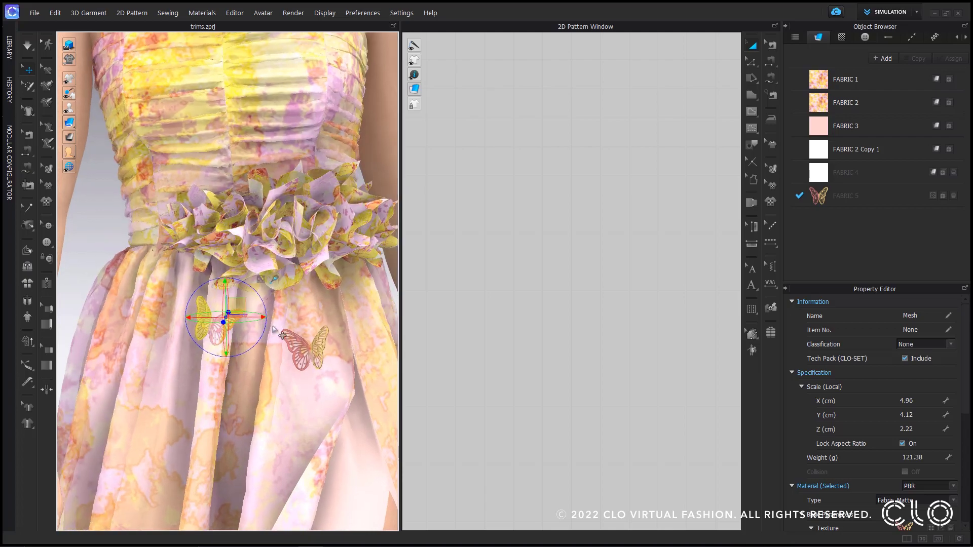
{"action": "key", "text": "Escape"}
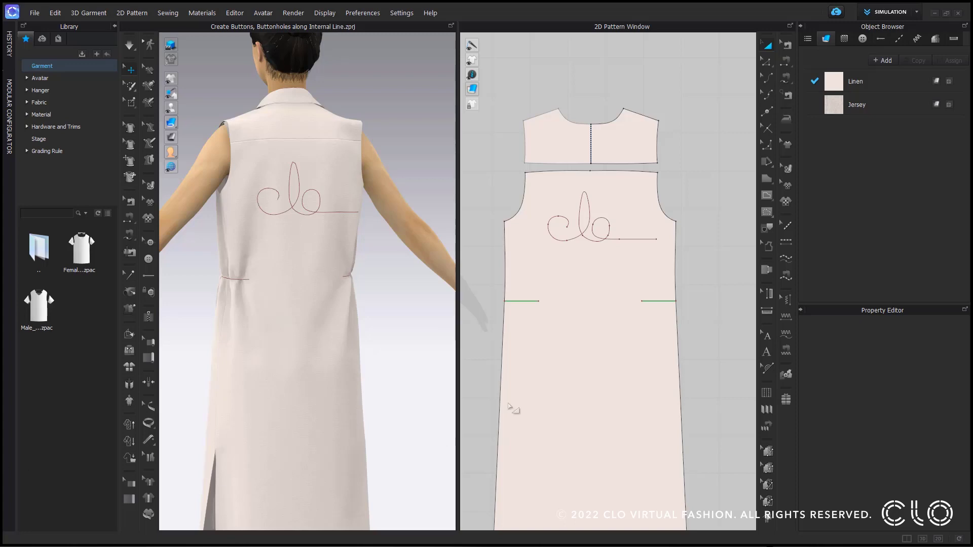
- Select the clo-shaped internal line on the back pattern and start creating buttons along it, keeping the pattern in view
{"action": "left_click", "coordinate": [610, 201]}
{"action": "left_click", "coordinate": [591, 213]}
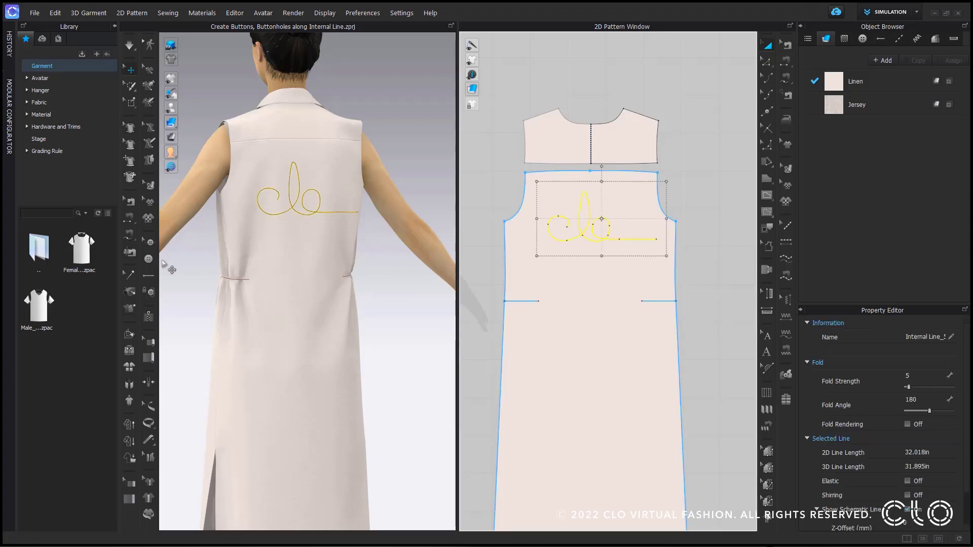
{"action": "left_click", "coordinate": [148, 259]}
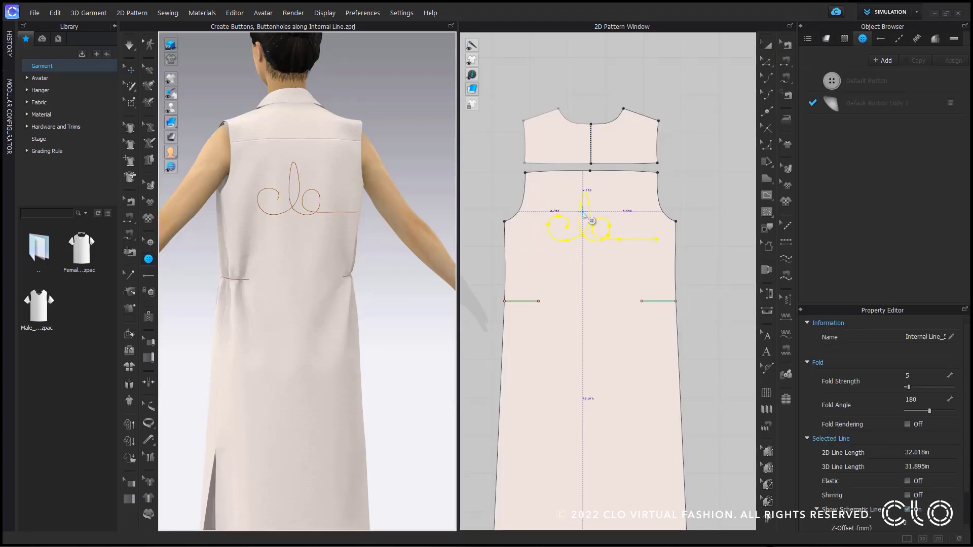
{"action": "right_click", "coordinate": [589, 220]}
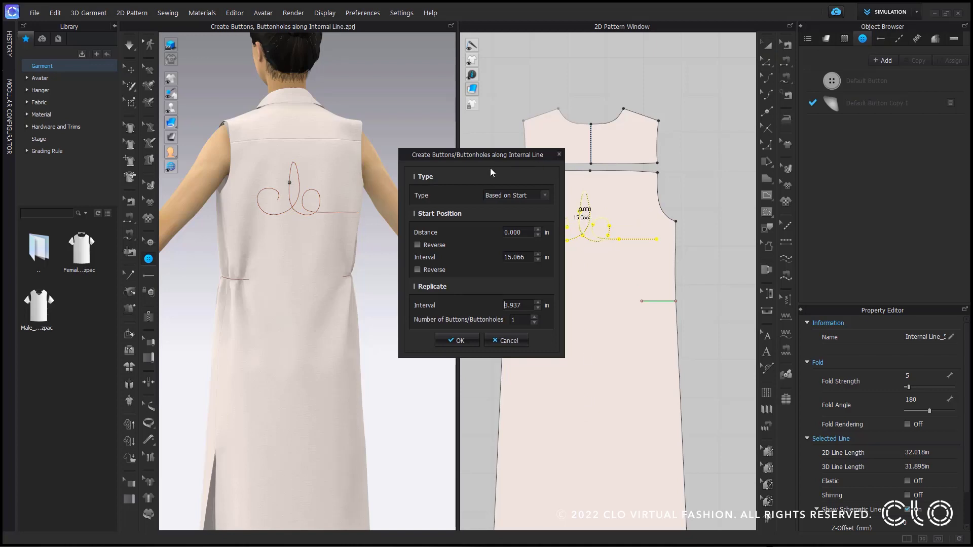
{"action": "left_click_drag", "start_coordinate": [502, 155], "coordinate": [443, 134]}
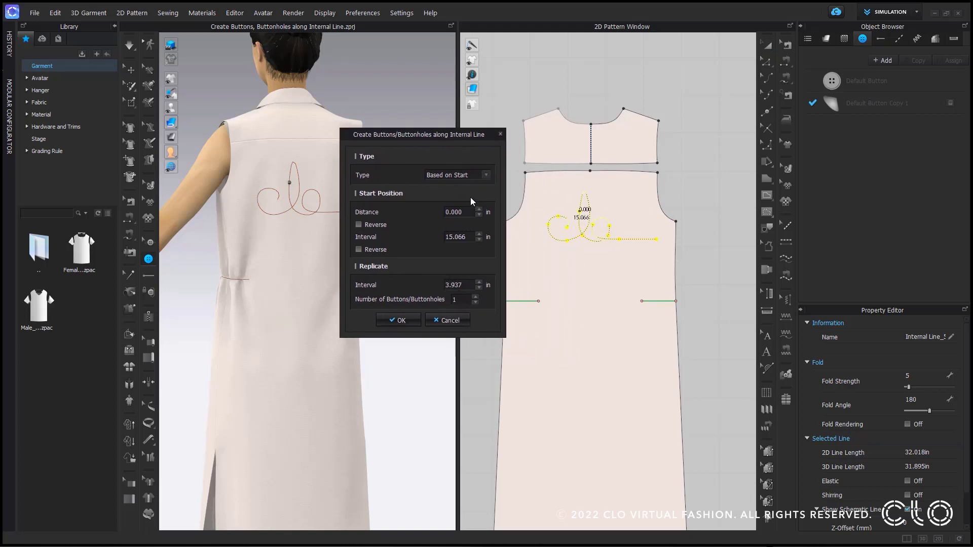
- Set the button placement type to Distribute, with start and end intervals of 0.25 in
{"action": "left_click", "coordinate": [475, 176]}
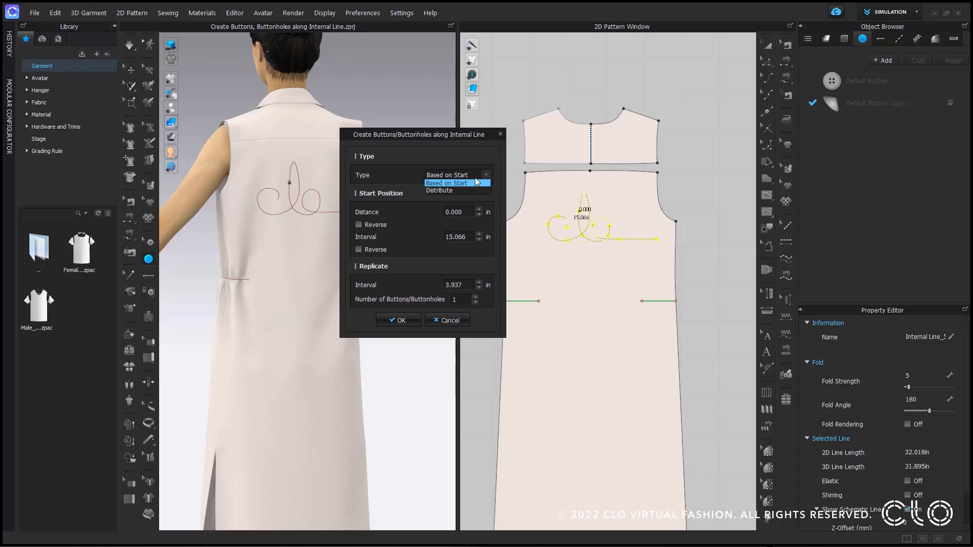
{"action": "left_click", "coordinate": [461, 190]}
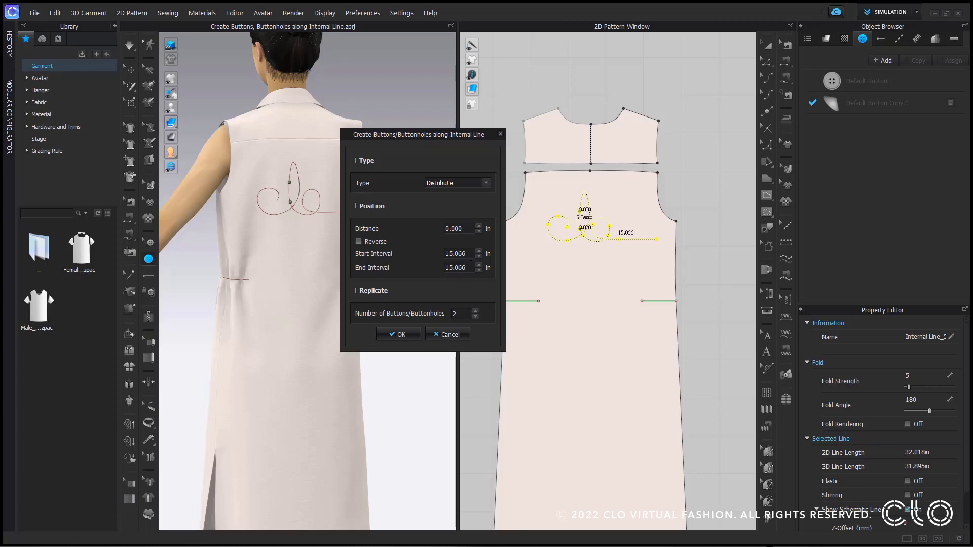
{"action": "double_click", "coordinate": [469, 255]}
{"action": "type", "text": ".25"}
{"action": "double_click", "coordinate": [473, 267]}
{"action": "type", "text": ".25"}
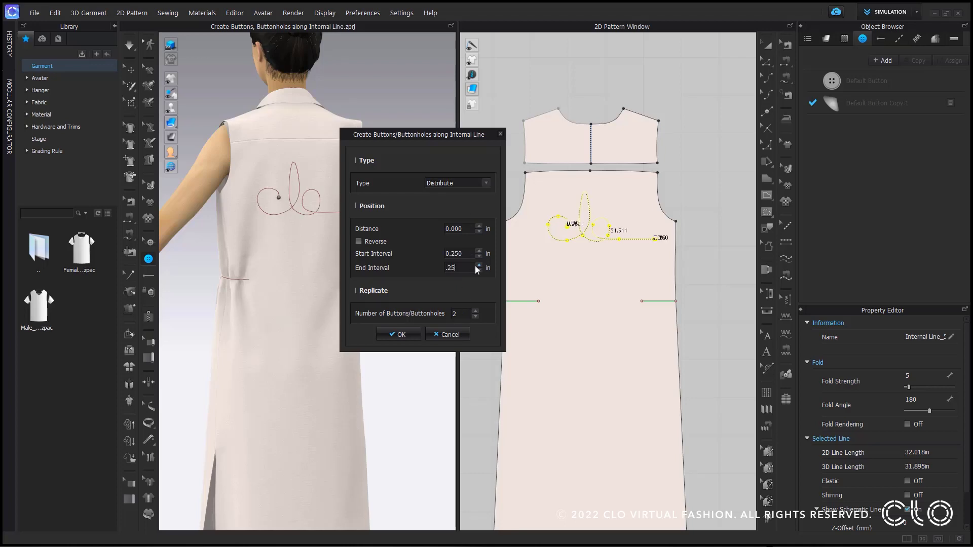
- Set the number of buttons to 50 and create them along the clo-shaped internal line
{"action": "double_click", "coordinate": [463, 312]}
{"action": "type", "text": "50"}
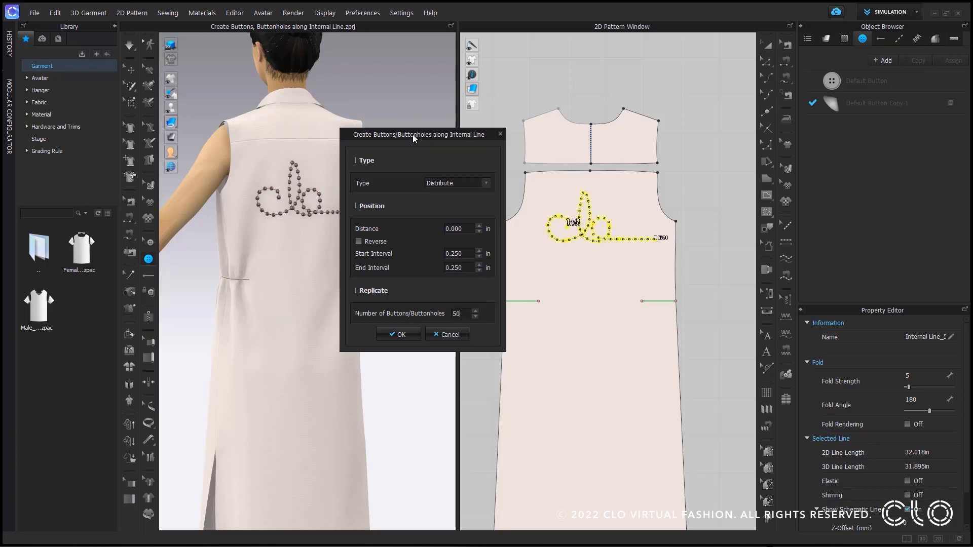
{"action": "left_click_drag", "start_coordinate": [413, 138], "coordinate": [428, 138]}
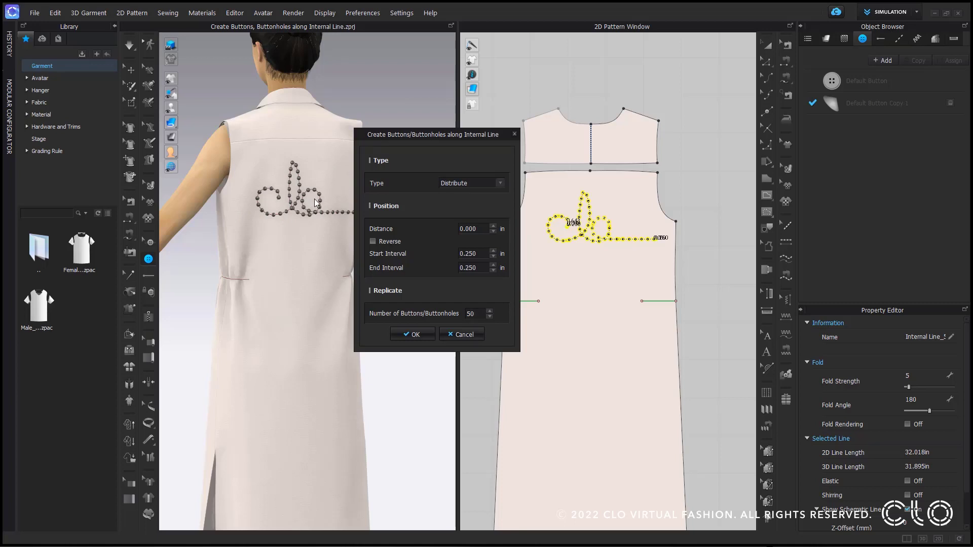
{"action": "left_click", "coordinate": [413, 335]}
{"action": "scroll", "coordinate": [322, 238], "scroll_direction": "up", "scroll_amount": 3}
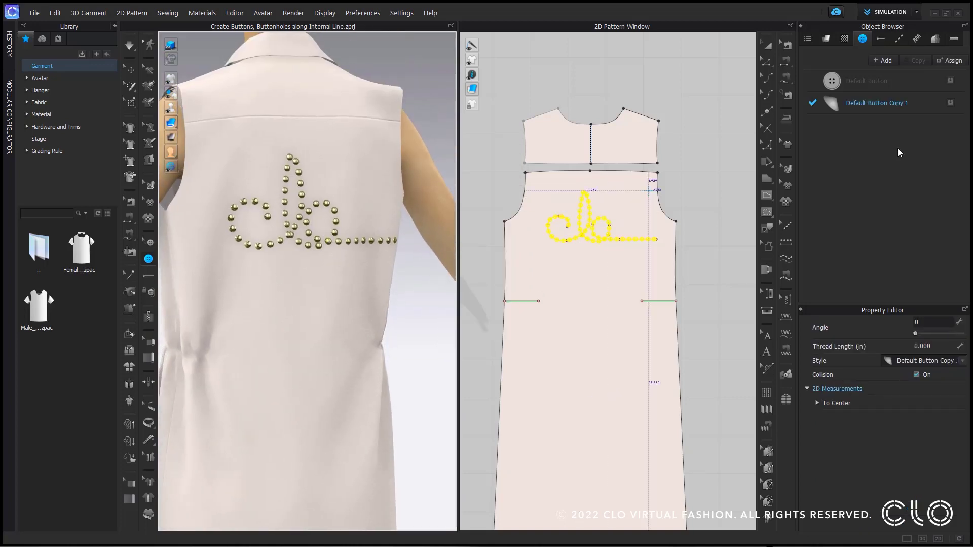
- Set the width of Default Button Copy 1 to 18 L
{"action": "left_click", "coordinate": [895, 104]}
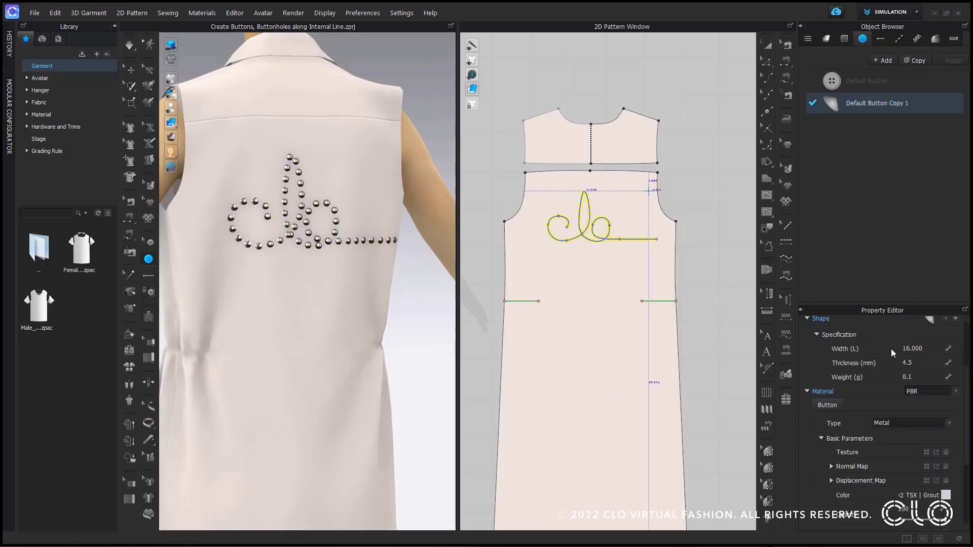
{"action": "double_click", "coordinate": [933, 349]}
{"action": "type", "text": "18"}
{"action": "key", "text": "Return"}
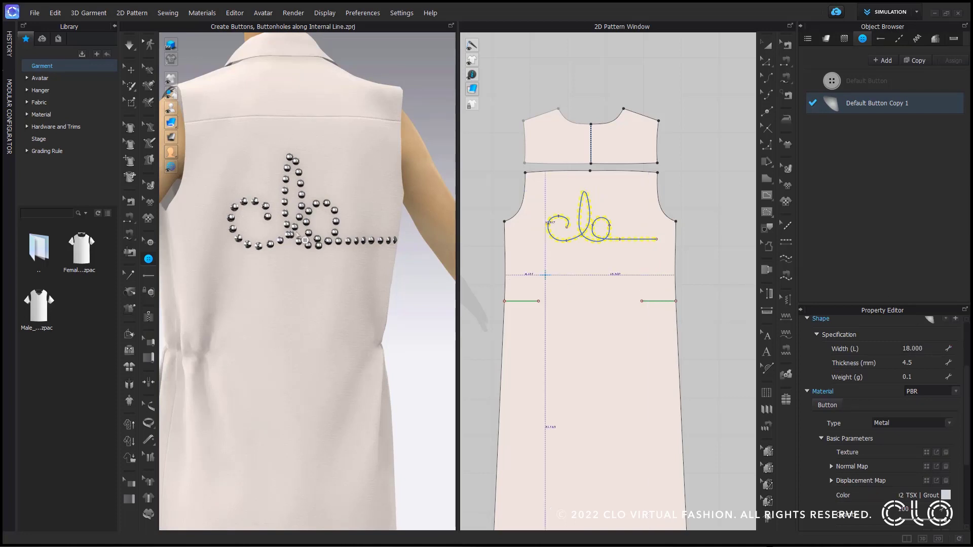
{"action": "right_click_drag", "start_coordinate": [300, 233], "coordinate": [294, 234]}
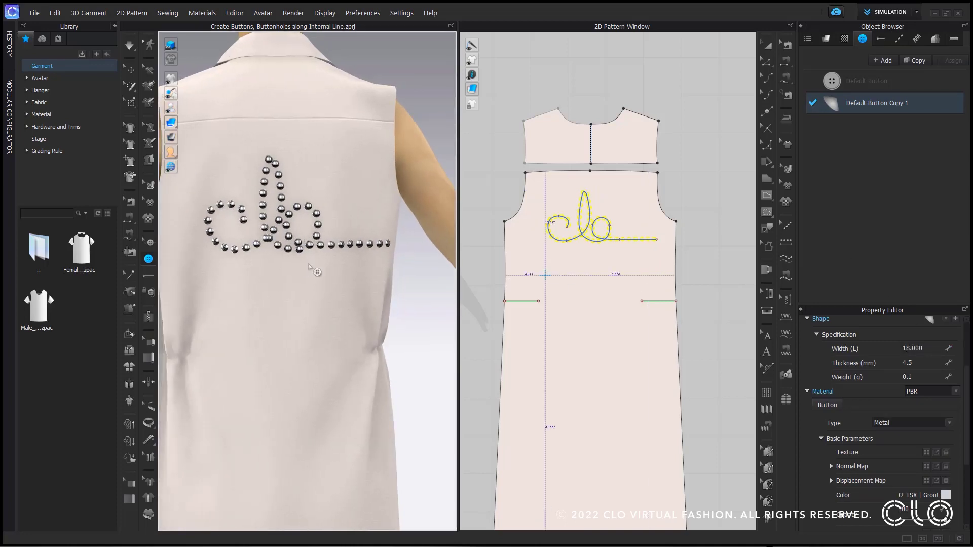
{"action": "right_click_drag", "start_coordinate": [406, 333], "coordinate": [415, 307]}
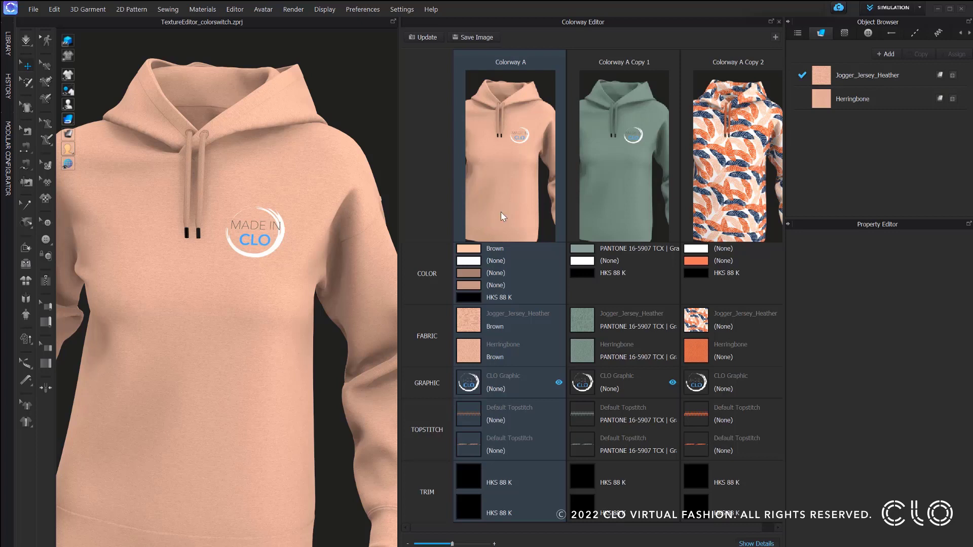
- Open the CLO Graphic's texture for editing in Colorway A and turn on Color Switch with 3 colors for its layer
{"action": "left_click", "coordinate": [844, 33]}
{"action": "left_click", "coordinate": [850, 79]}
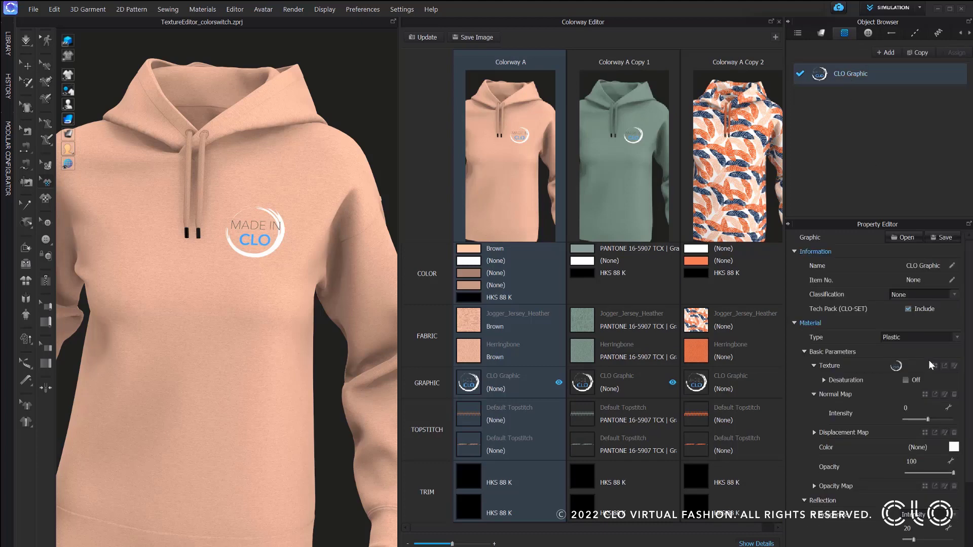
{"action": "left_click", "coordinate": [954, 366]}
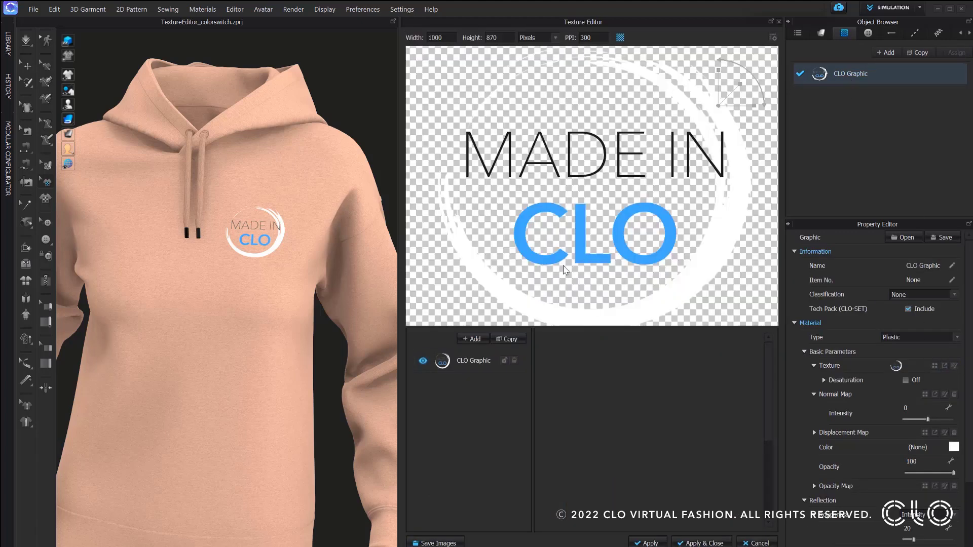
{"action": "left_click", "coordinate": [467, 361]}
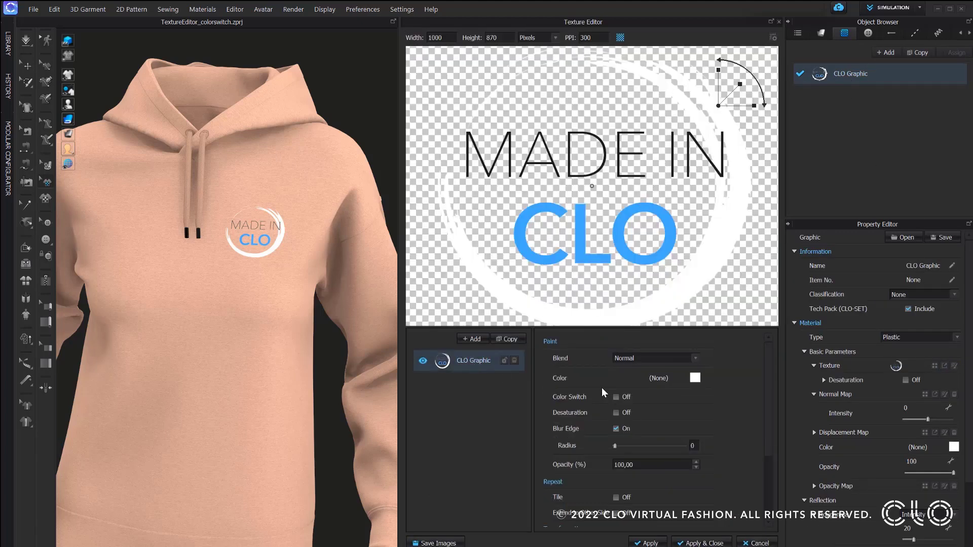
{"action": "left_click", "coordinate": [616, 398]}
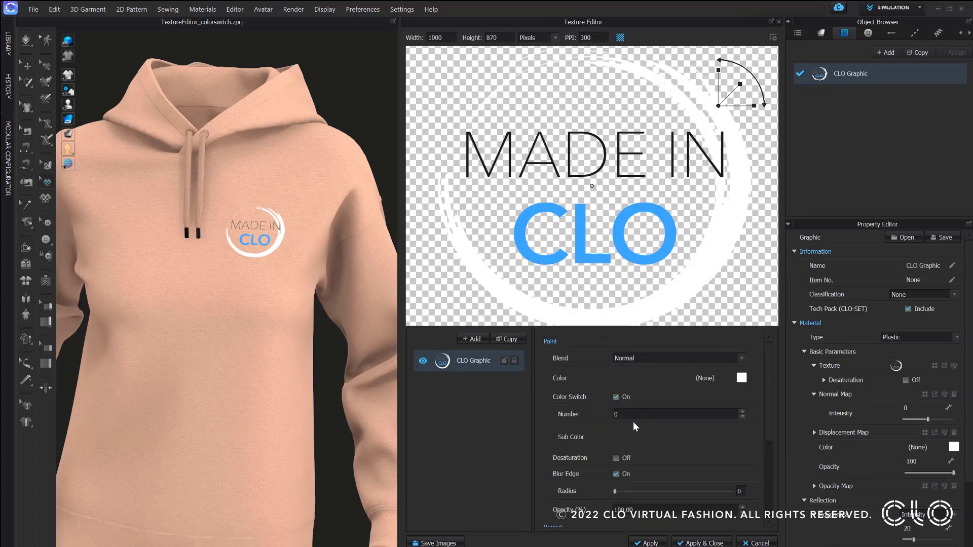
{"action": "double_click", "coordinate": [614, 414]}
{"action": "type", "text": "3"}
- Recolor the graphic's white sub color with the saved orange swatch, and apply and close the texture edit
{"action": "left_click", "coordinate": [649, 439]}
{"action": "left_click", "coordinate": [636, 439]}
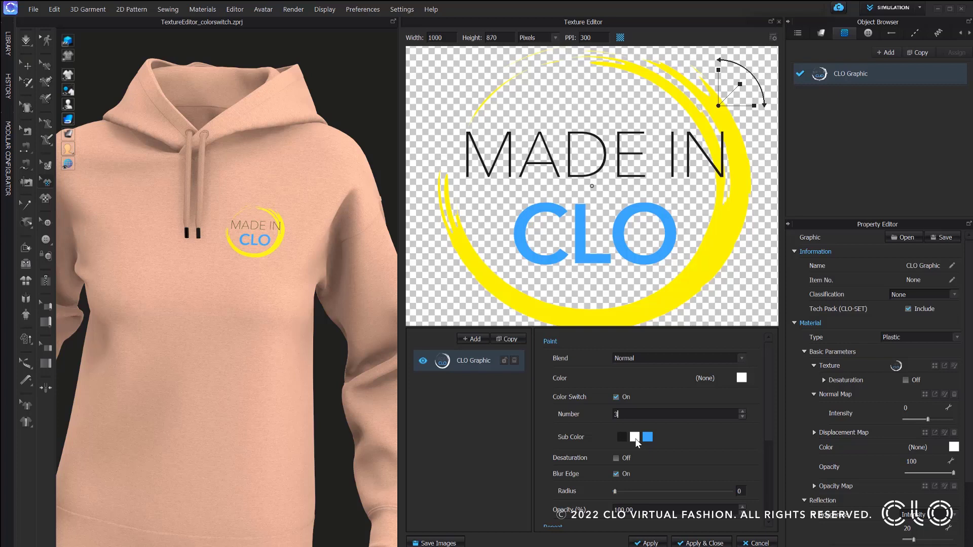
{"action": "left_click", "coordinate": [623, 437]}
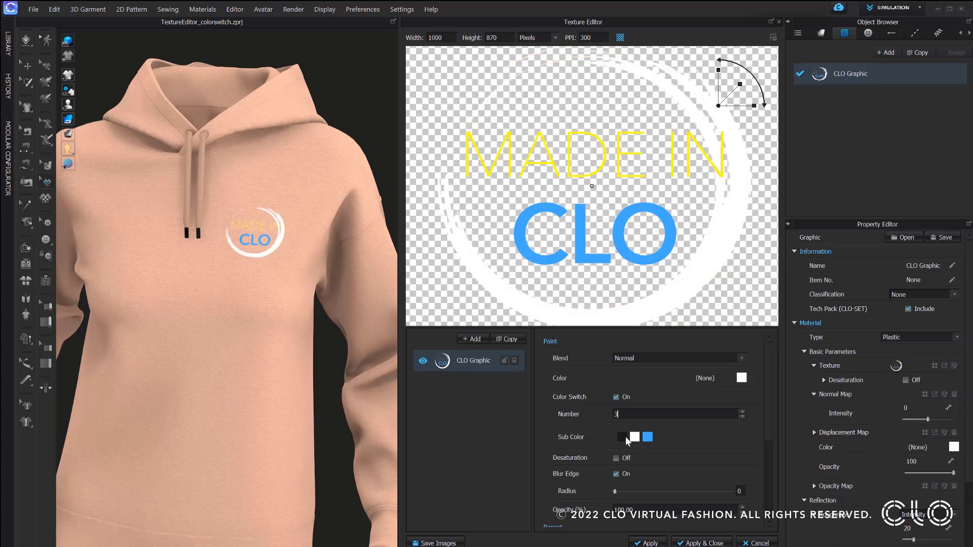
{"action": "double_click", "coordinate": [636, 437]}
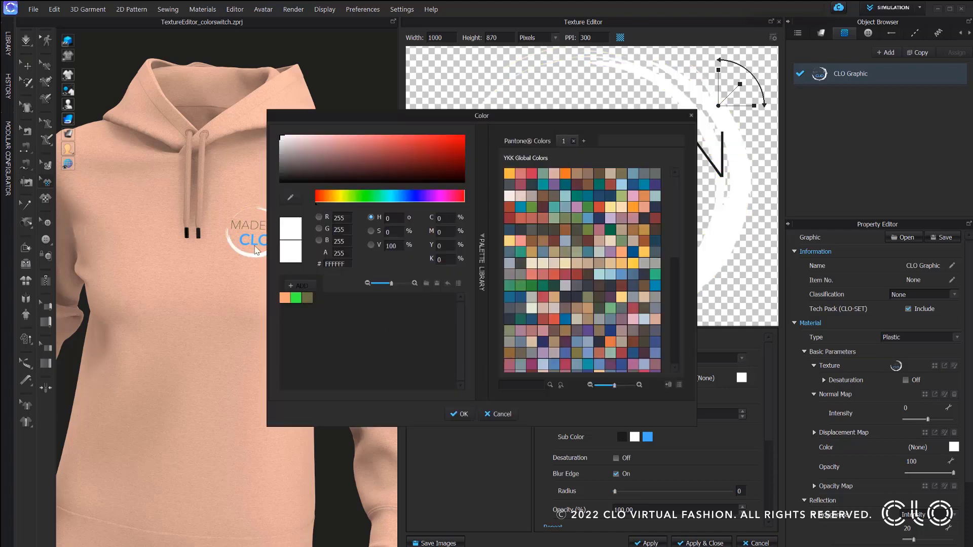
{"action": "left_click", "coordinate": [285, 298]}
{"action": "left_click_drag", "start_coordinate": [347, 117], "coordinate": [199, 140]}
{"action": "left_click", "coordinate": [312, 446]}
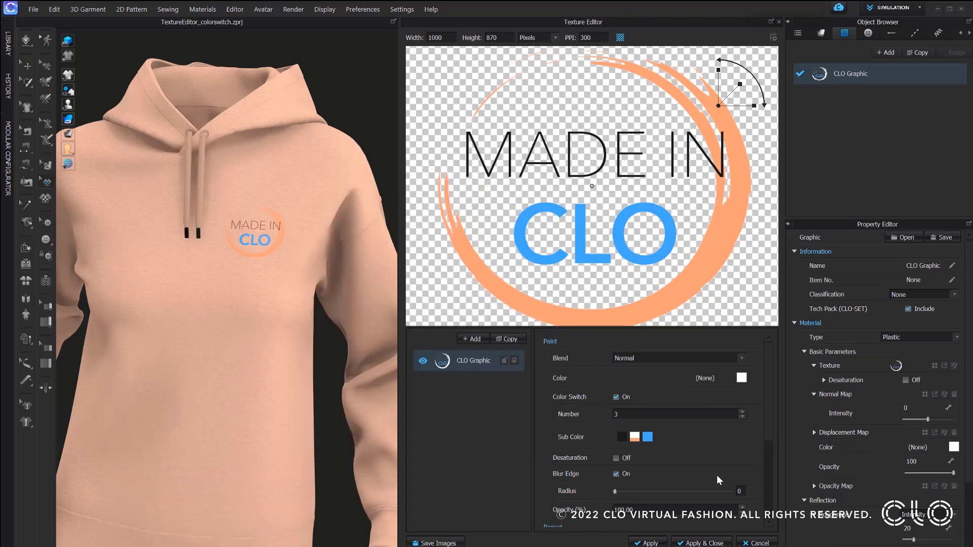
{"action": "left_click", "coordinate": [719, 543]}
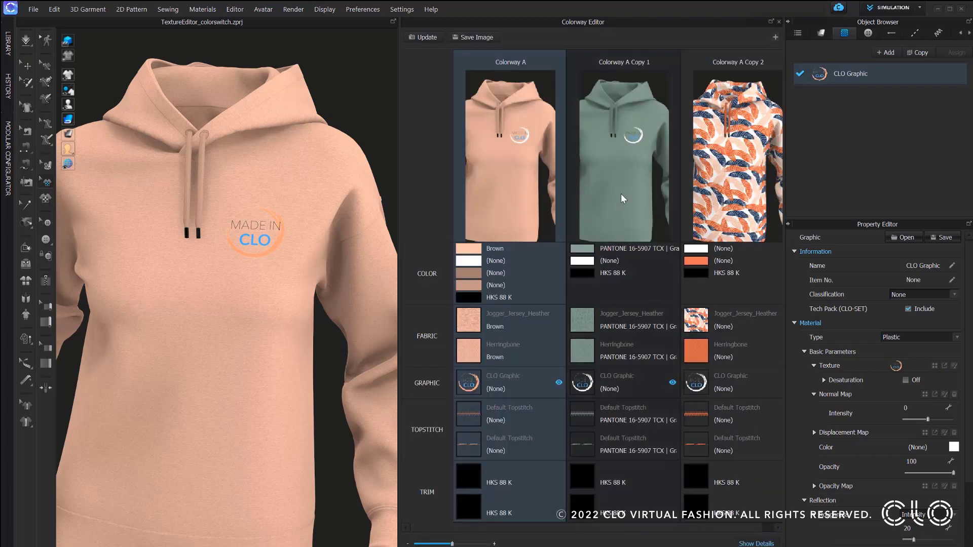
- Activate Colorway A Copy 1 and turn on Color Switch with 3 colors for the CLO Graphic's texture layer
{"action": "left_click", "coordinate": [639, 209]}
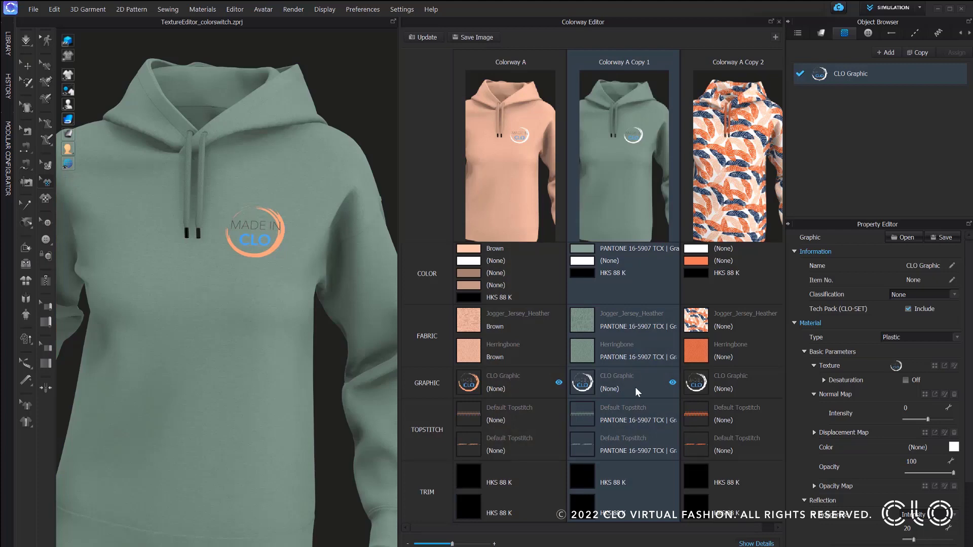
{"action": "left_click", "coordinate": [955, 365]}
{"action": "left_click", "coordinate": [451, 363]}
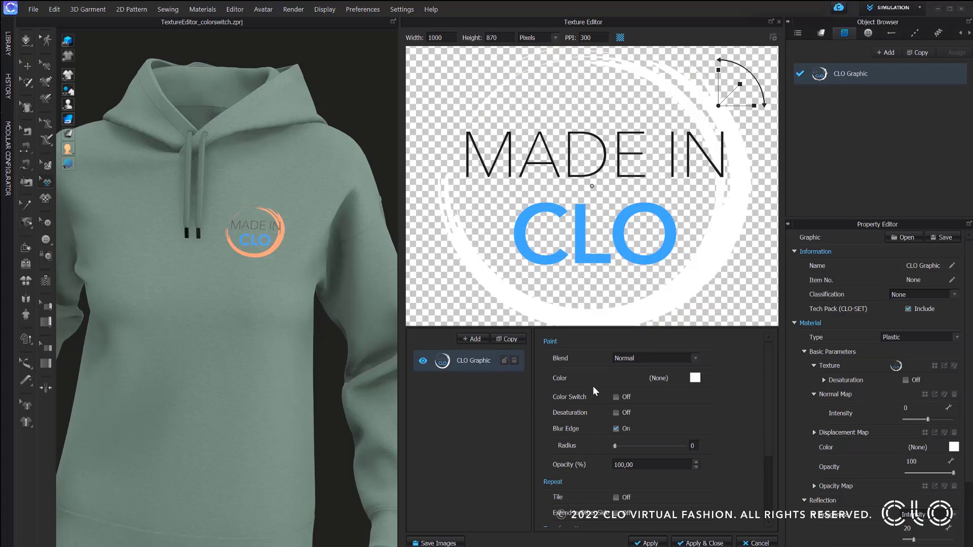
{"action": "left_click", "coordinate": [616, 398]}
{"action": "type", "text": "3"}
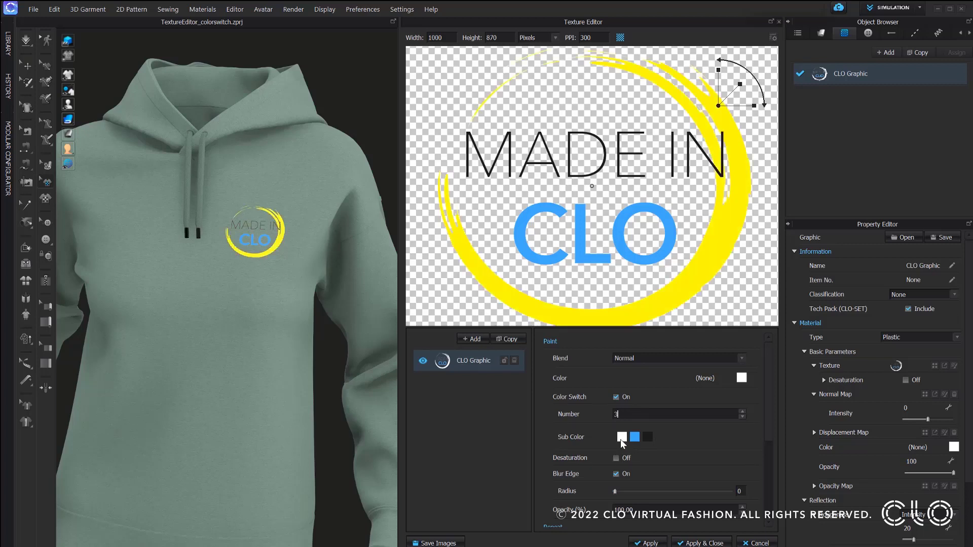
- Change the graphic's white sub color to the saved olive swatch #6B6D40 and open the blue sub color for editing
{"action": "left_click", "coordinate": [621, 438]}
{"action": "left_click", "coordinate": [308, 298]}
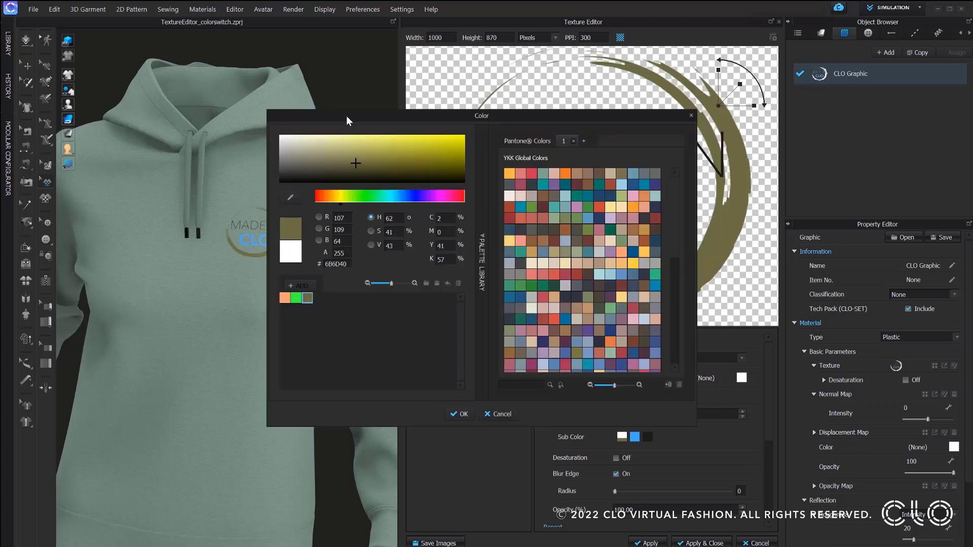
{"action": "left_click_drag", "start_coordinate": [345, 116], "coordinate": [408, 132]}
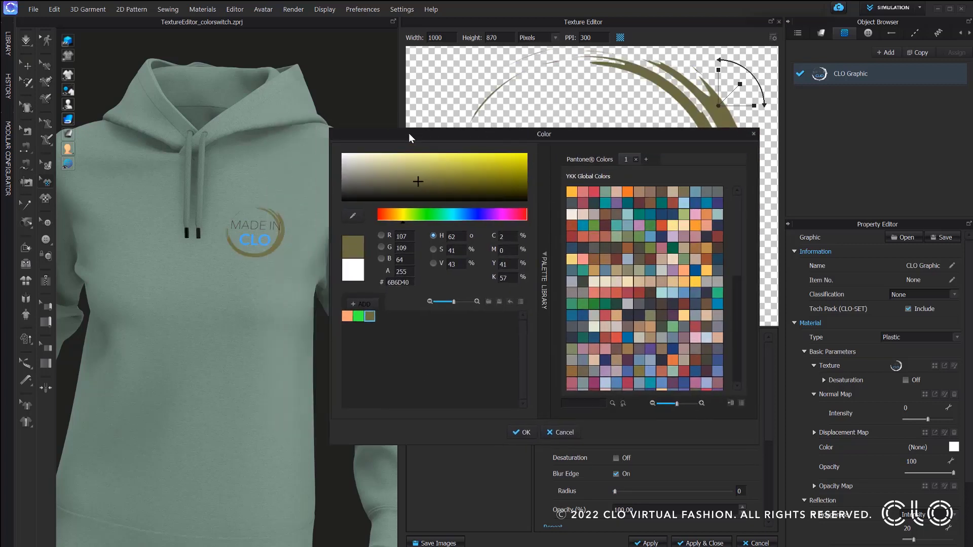
{"action": "left_click", "coordinate": [523, 432]}
{"action": "left_click", "coordinate": [634, 437]}
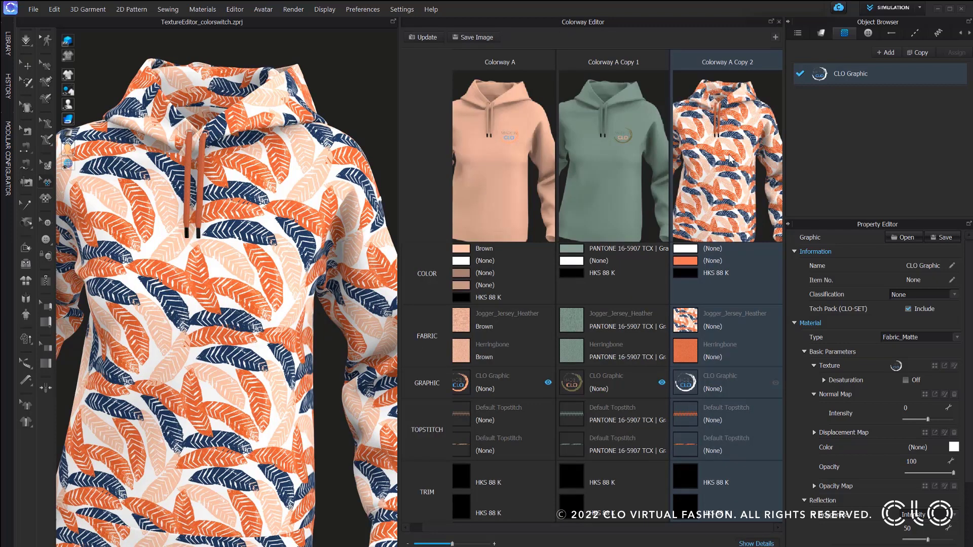
- Open the Jogger_Jersey_Heather texture for editing in Colorway A Copy 2 and turn on Color Switch with 4 colors for its leaf pattern
{"action": "left_click", "coordinate": [821, 32]}
{"action": "left_click", "coordinate": [685, 320]}
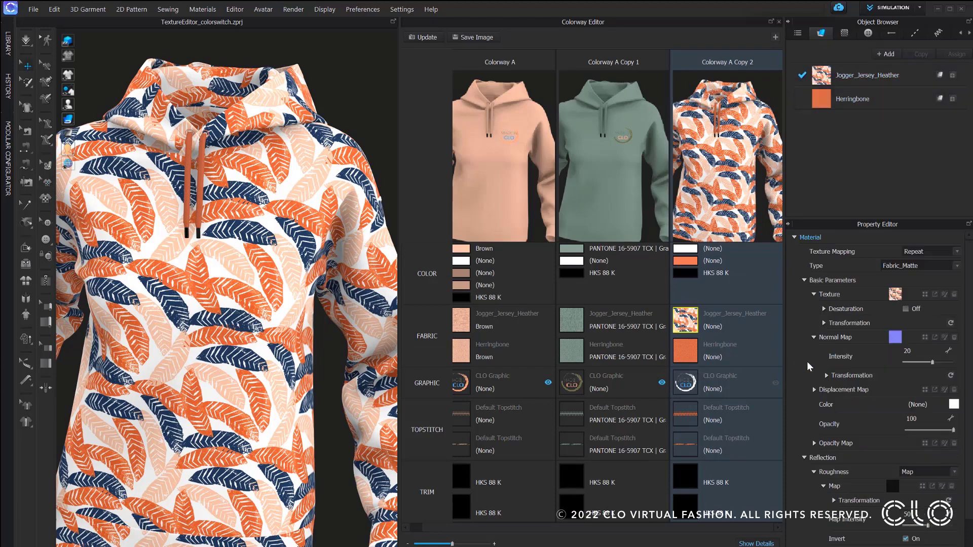
{"action": "left_click", "coordinate": [944, 294]}
{"action": "left_click", "coordinate": [462, 361]}
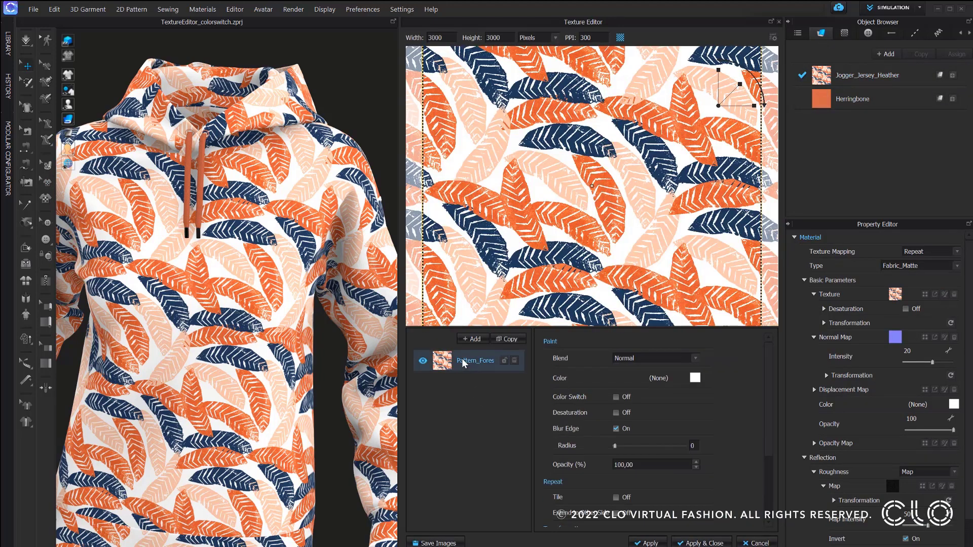
{"action": "left_click", "coordinate": [616, 397]}
{"action": "left_click_drag", "start_coordinate": [624, 416], "coordinate": [613, 417]}
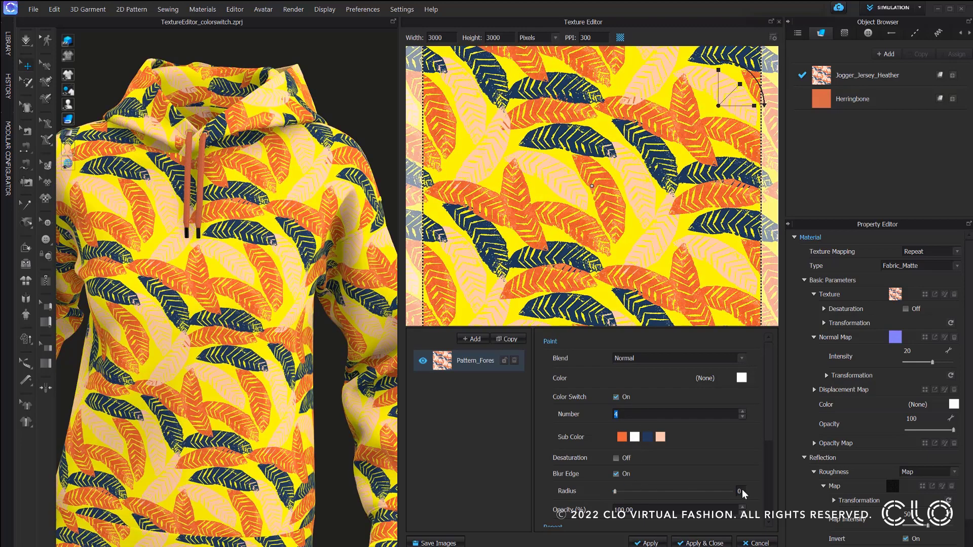
- Set the leaf pattern's Blur Edge radius to 2
{"action": "left_click", "coordinate": [739, 491]}
{"action": "type", "text": "2"}
{"action": "key", "text": "Return"}
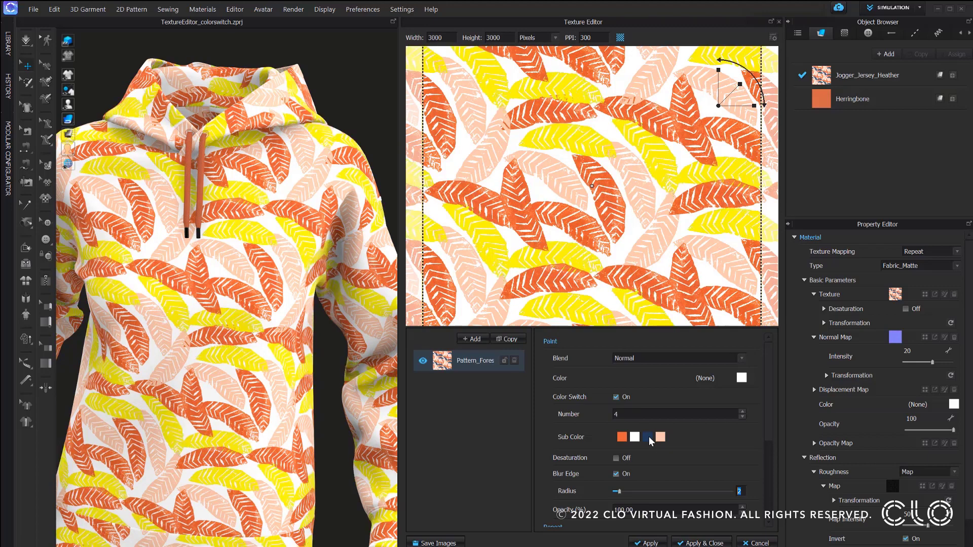
- Change the leaf pattern's navy sub color to olive #6B6D40 and its white sub color to grey-green #9C9C88
{"action": "left_click", "coordinate": [649, 436]}
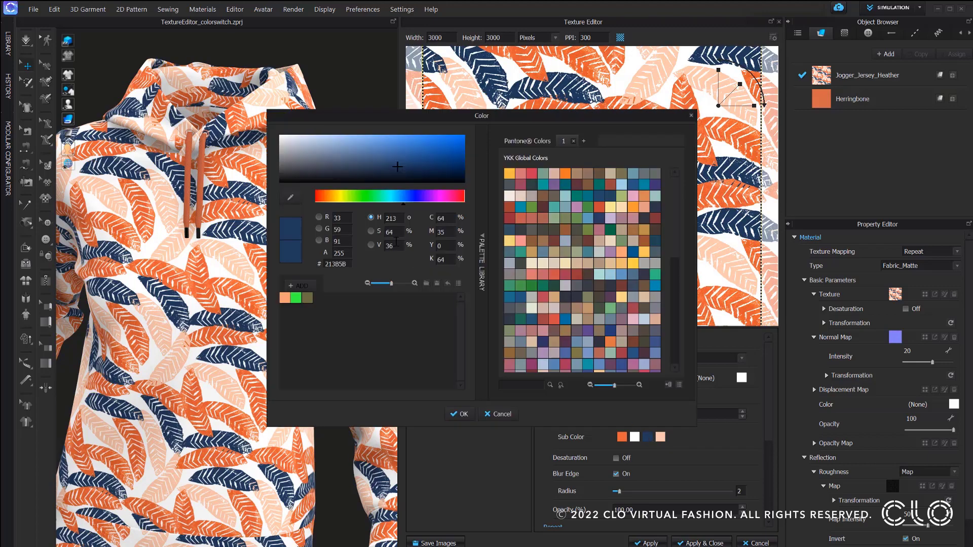
{"action": "left_click", "coordinate": [418, 302]}
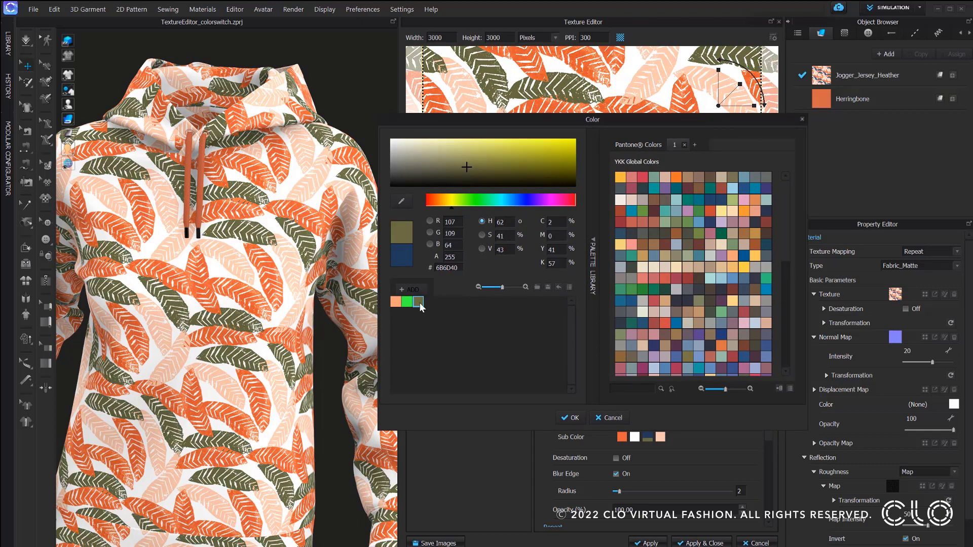
{"action": "left_click", "coordinate": [569, 417]}
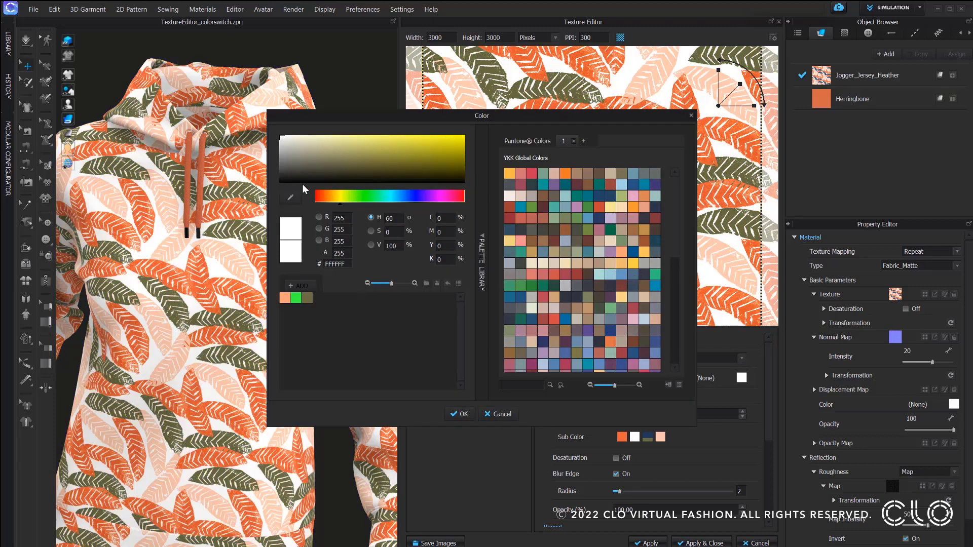
{"action": "left_click", "coordinate": [304, 154]}
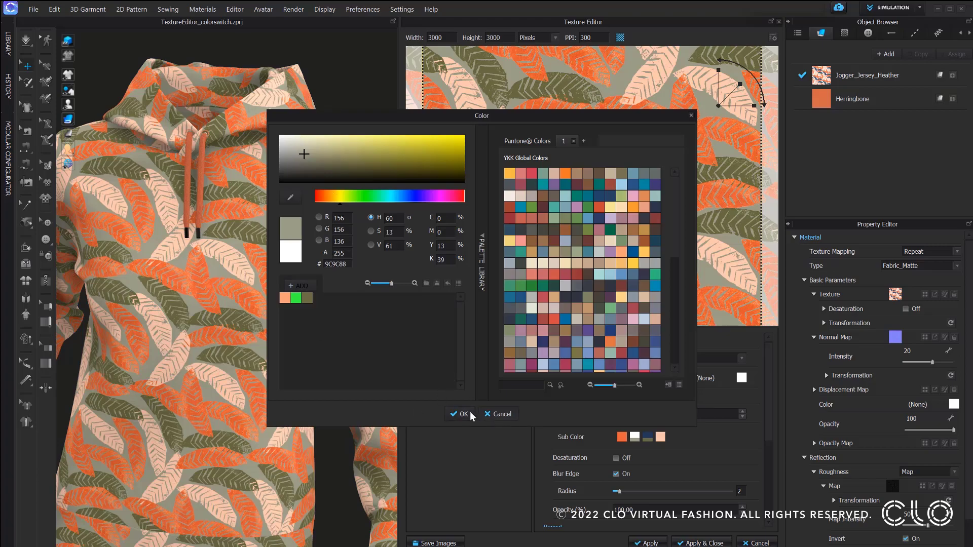
{"action": "left_click", "coordinate": [467, 412]}
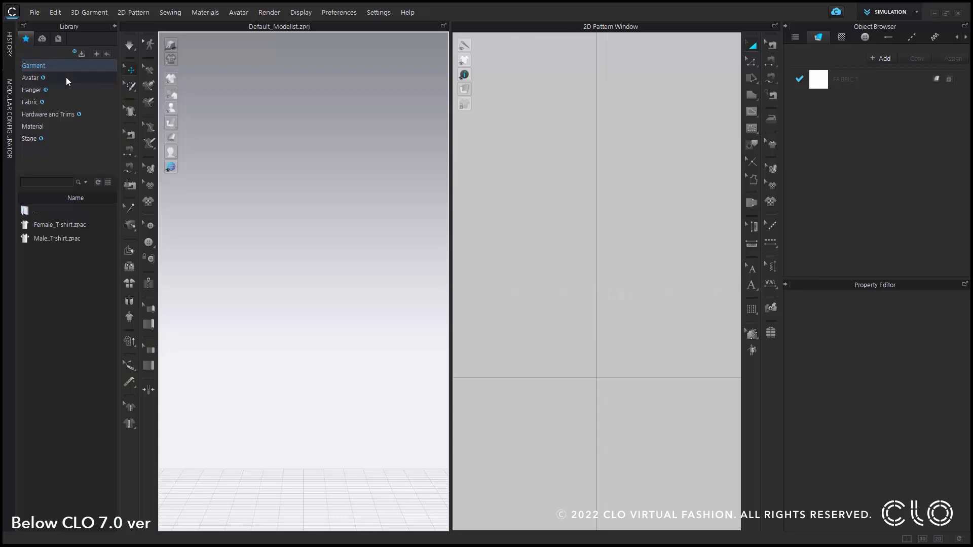
- Browse the library tree by expanding the Avatar, Hardware and Trims, and Buckle folders to examine their subfolders
{"action": "left_click", "coordinate": [89, 116]}
{"action": "double_click", "coordinate": [80, 225]}
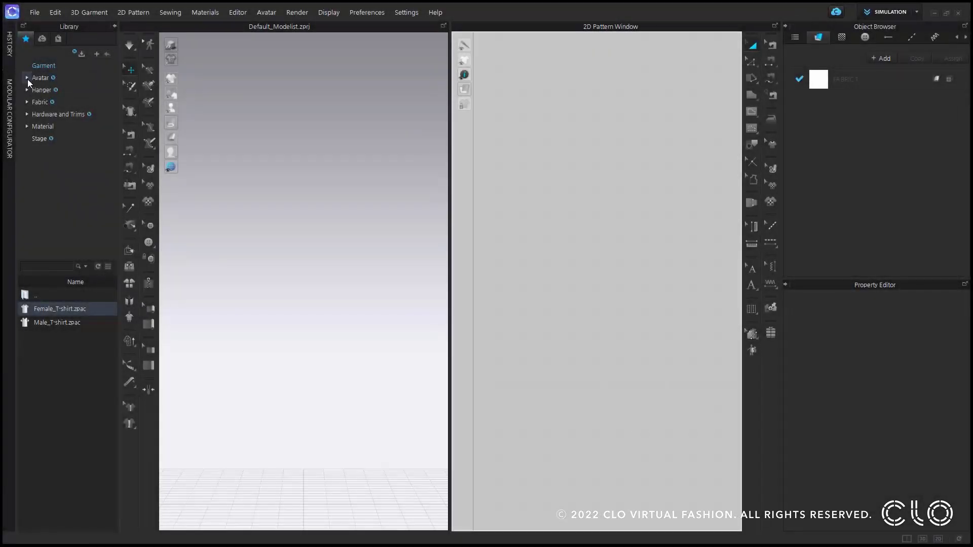
{"action": "left_click", "coordinate": [28, 79]}
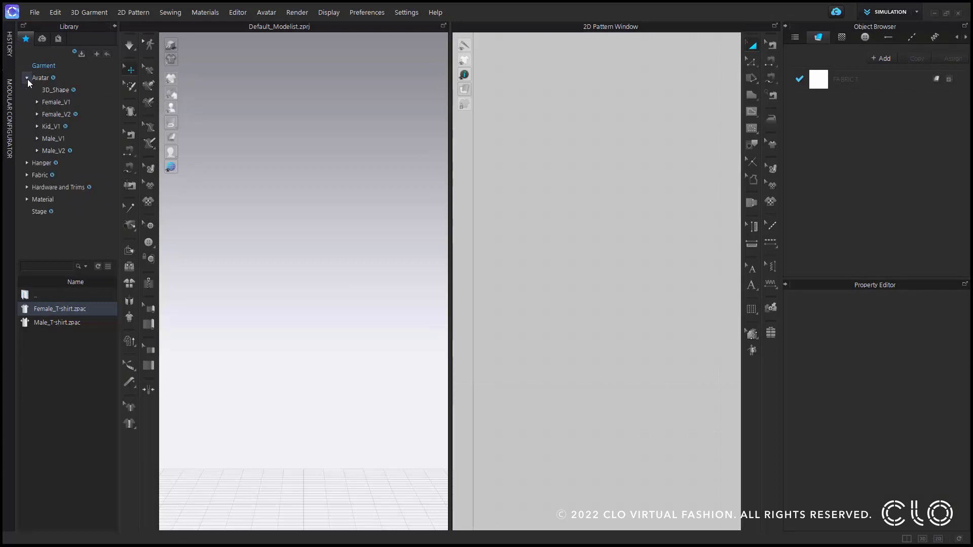
{"action": "left_click", "coordinate": [27, 187]}
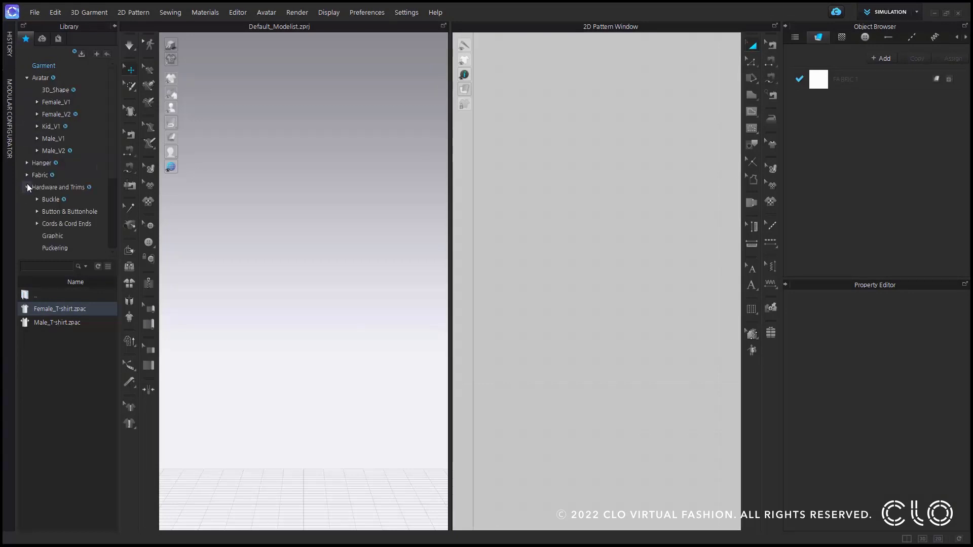
{"action": "scroll", "coordinate": [28, 184], "scroll_direction": "down", "scroll_amount": 2}
{"action": "left_click", "coordinate": [37, 126]}
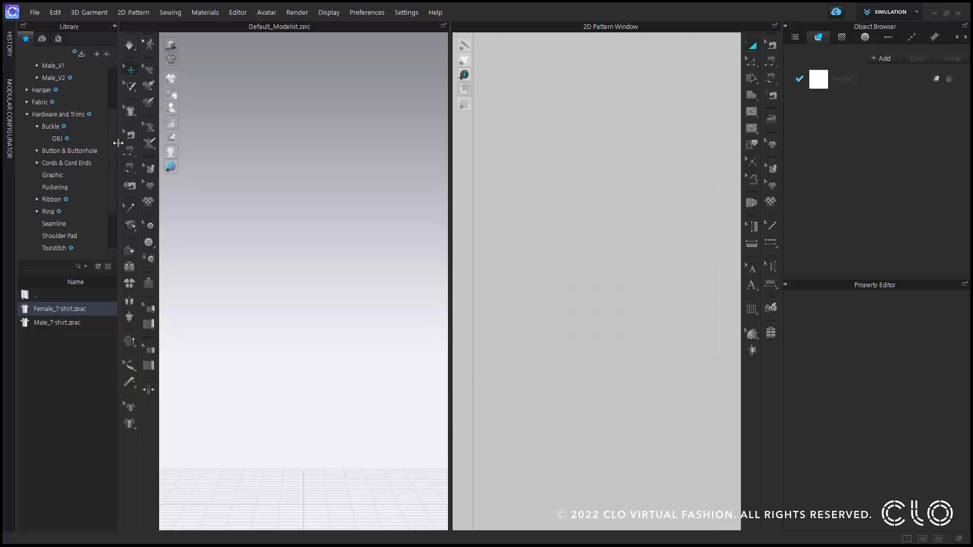
- Enlarge the Library folder tree and browse the Button & Buttonhole subfolders, leaving the Hardware and Trims folder collapsed
{"action": "left_click_drag", "start_coordinate": [118, 142], "coordinate": [177, 143]}
{"action": "left_click_drag", "start_coordinate": [123, 257], "coordinate": [119, 334]}
{"action": "left_click", "coordinate": [38, 139]}
{"action": "left_click", "coordinate": [37, 151]}
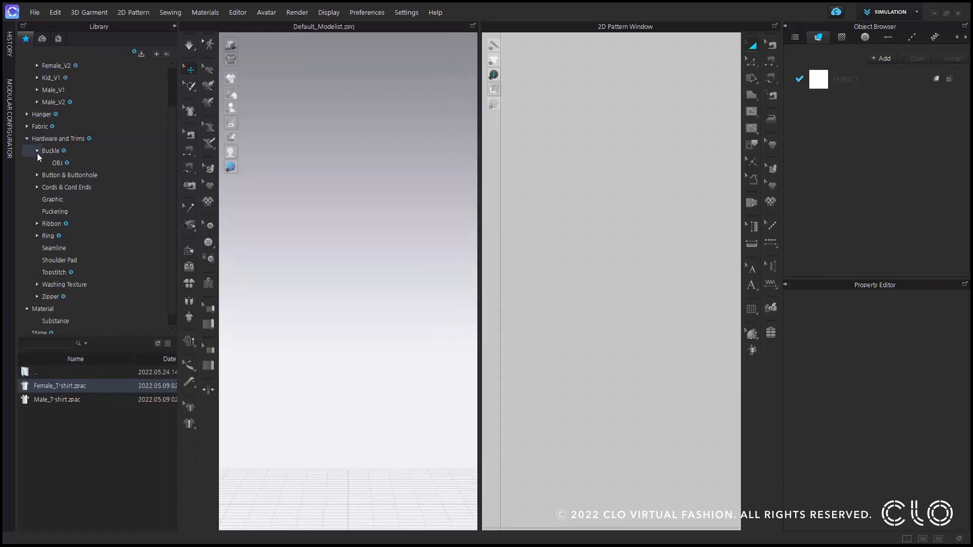
{"action": "left_click", "coordinate": [37, 175]}
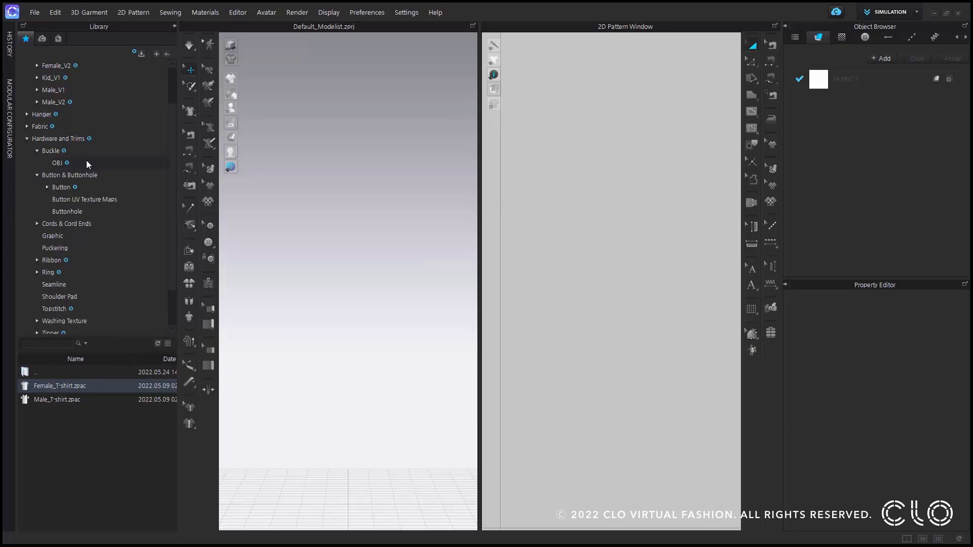
{"action": "left_click", "coordinate": [46, 186]}
{"action": "left_click", "coordinate": [38, 173]}
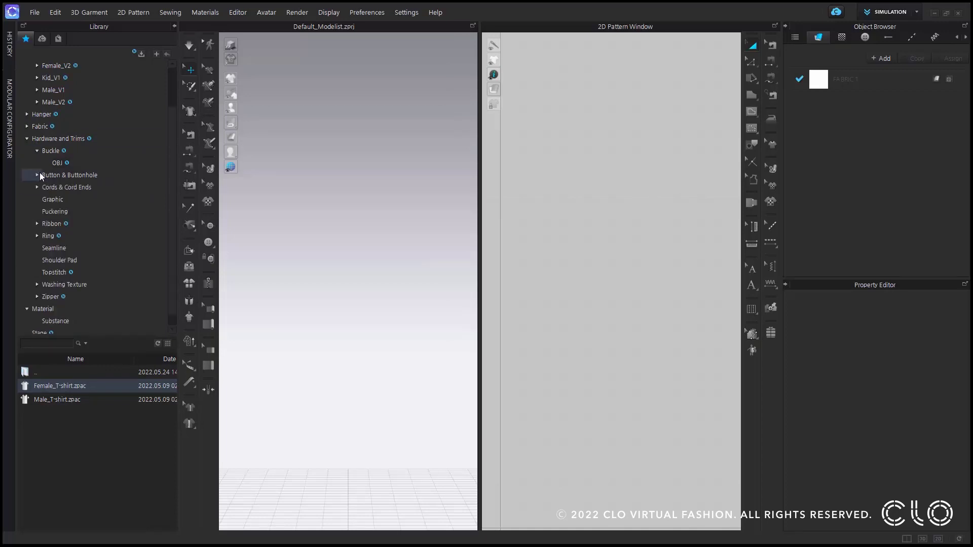
{"action": "left_click", "coordinate": [26, 139]}
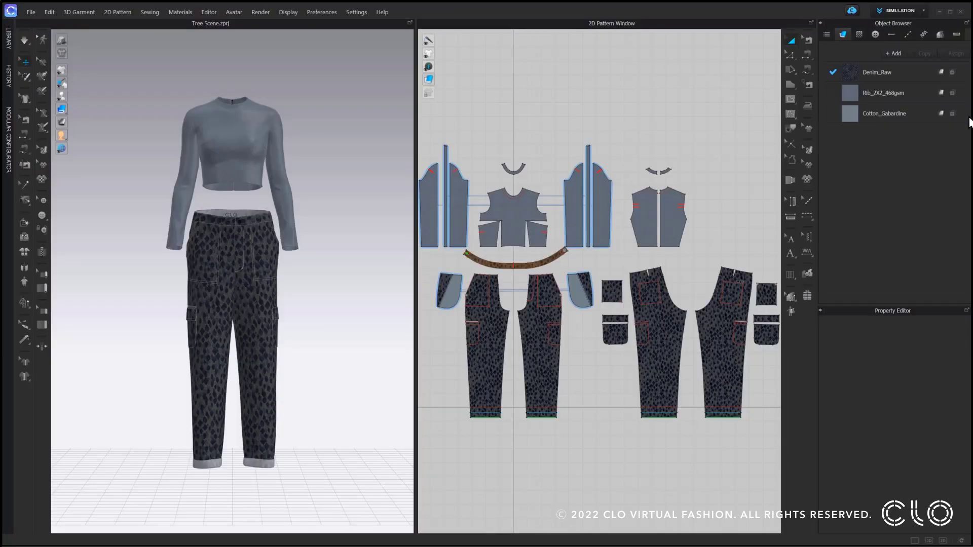
- Open the scene tree in the Object Browser and locate the 2D patterns from Waistband through Pants Side Pocket Lapel 2x by selecting each one
{"action": "left_click", "coordinate": [827, 34]}
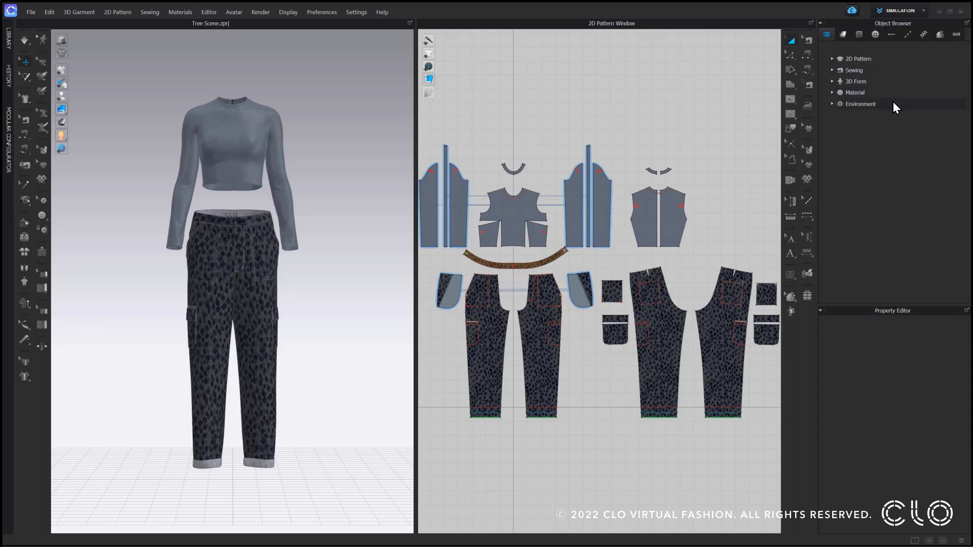
{"action": "left_click", "coordinate": [831, 59]}
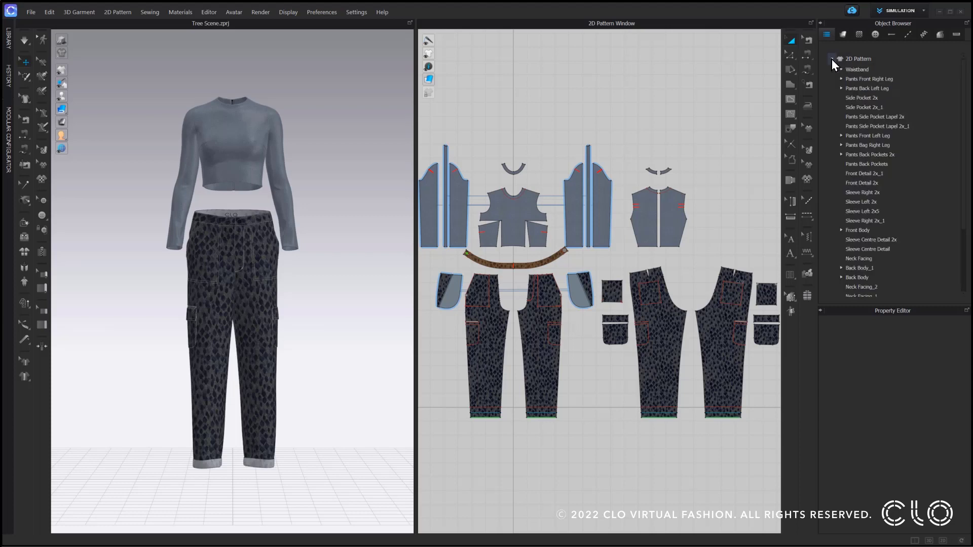
{"action": "left_click", "coordinate": [869, 71]}
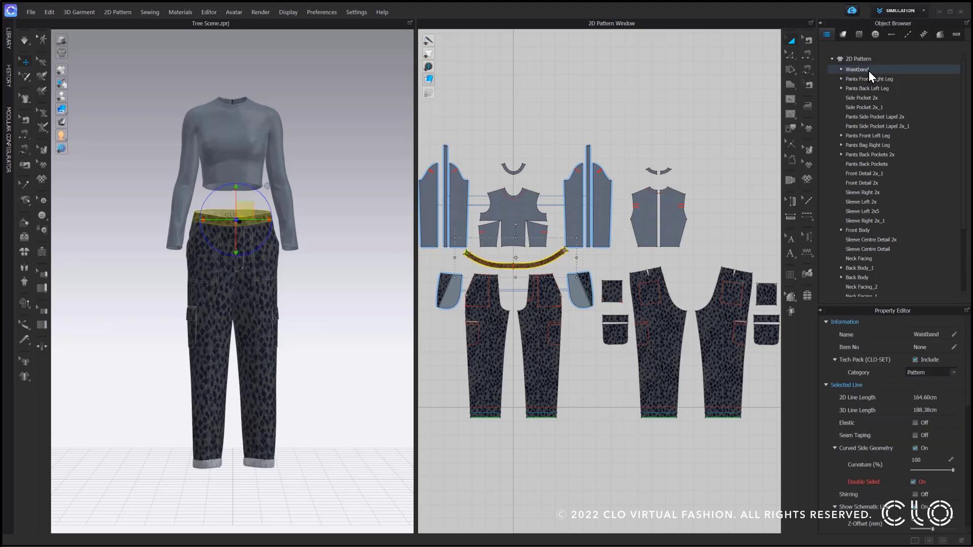
{"action": "left_click", "coordinate": [868, 79]}
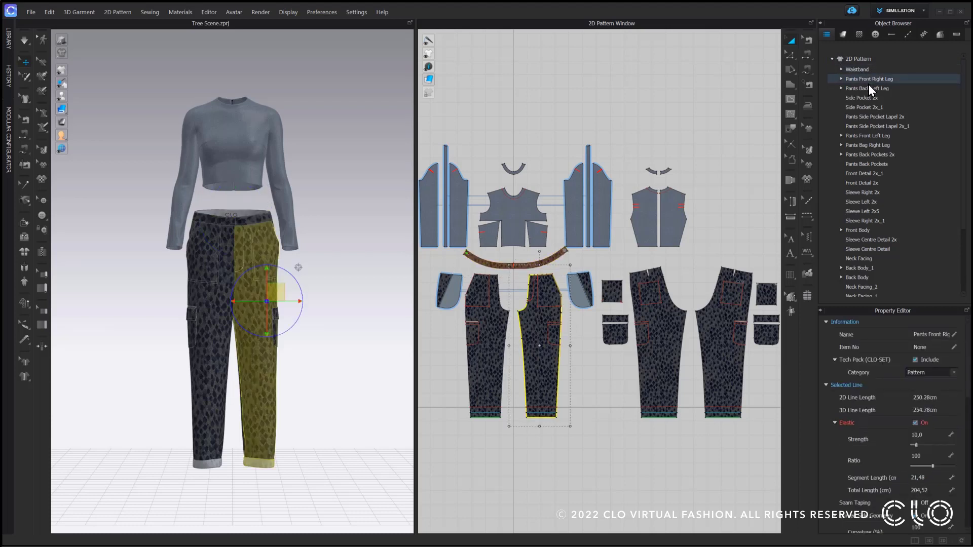
{"action": "left_click", "coordinate": [870, 90]}
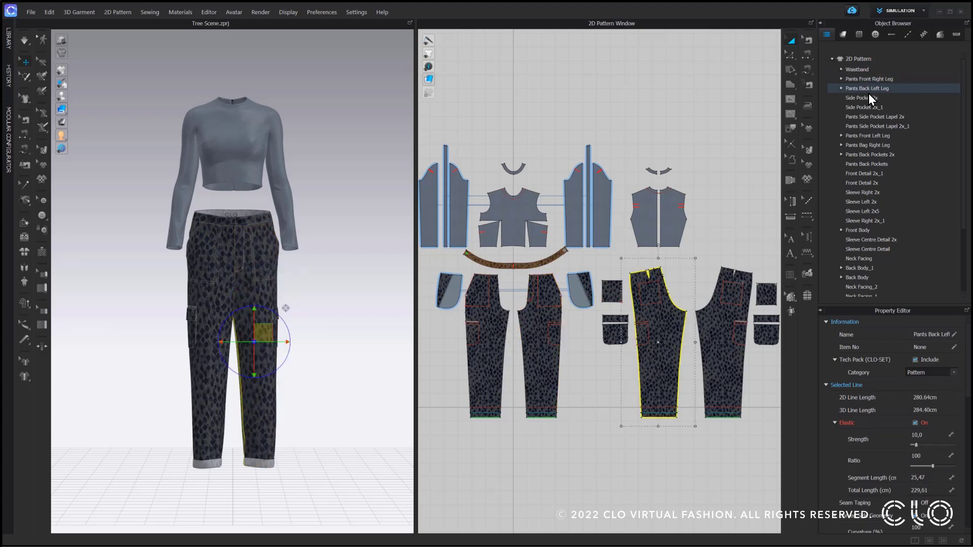
{"action": "left_click", "coordinate": [868, 99]}
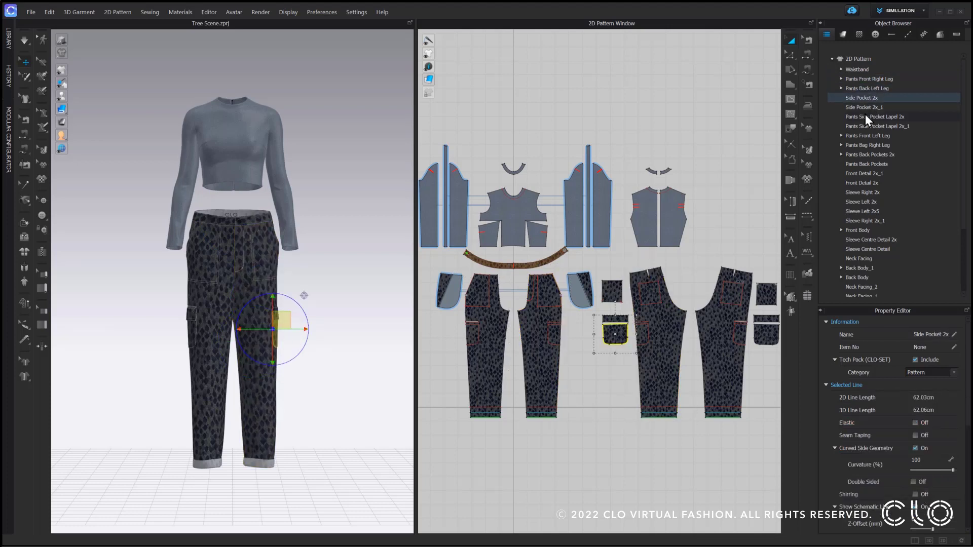
{"action": "left_click", "coordinate": [863, 108]}
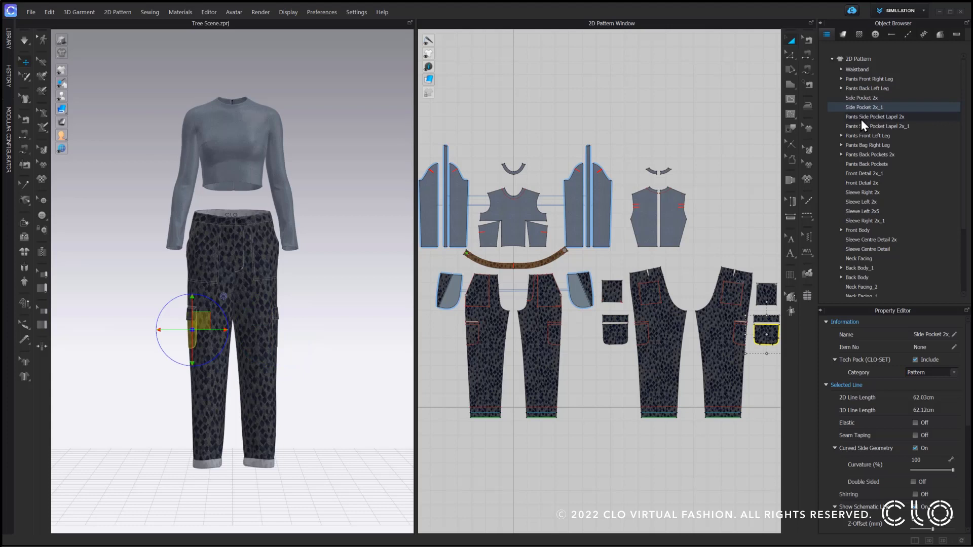
{"action": "left_click", "coordinate": [861, 120]}
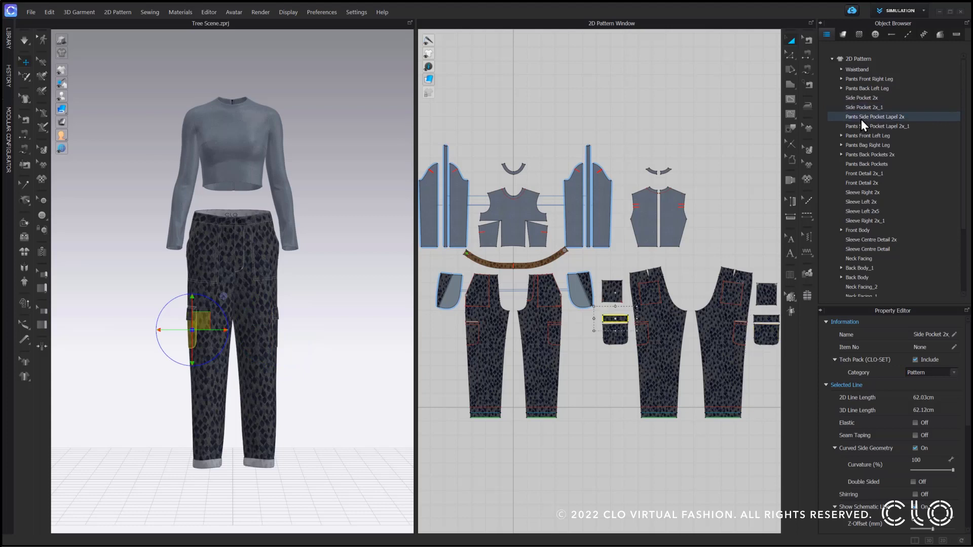
- Expand the Pants Back Left Leg pattern, inspect each of its internal lines, and collapse the 2D Pattern group
{"action": "left_click", "coordinate": [853, 90]}
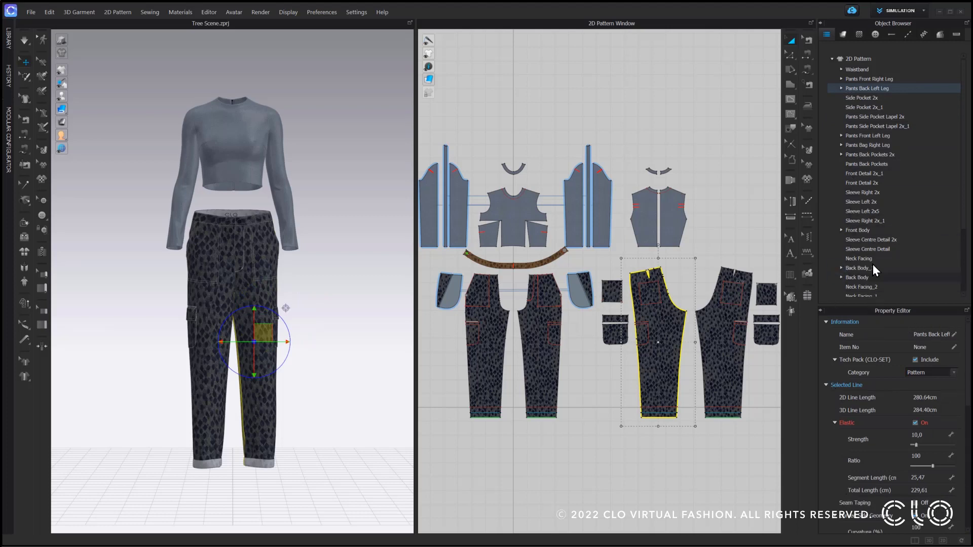
{"action": "left_click", "coordinate": [842, 89]}
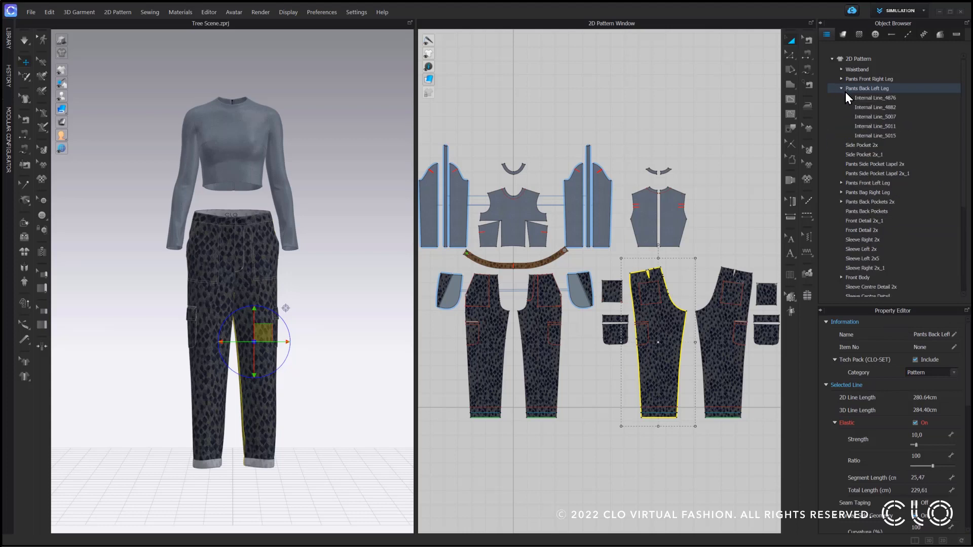
{"action": "left_click", "coordinate": [880, 98]}
{"action": "left_click", "coordinate": [881, 107]}
{"action": "left_click", "coordinate": [880, 116]}
{"action": "left_click", "coordinate": [881, 127]}
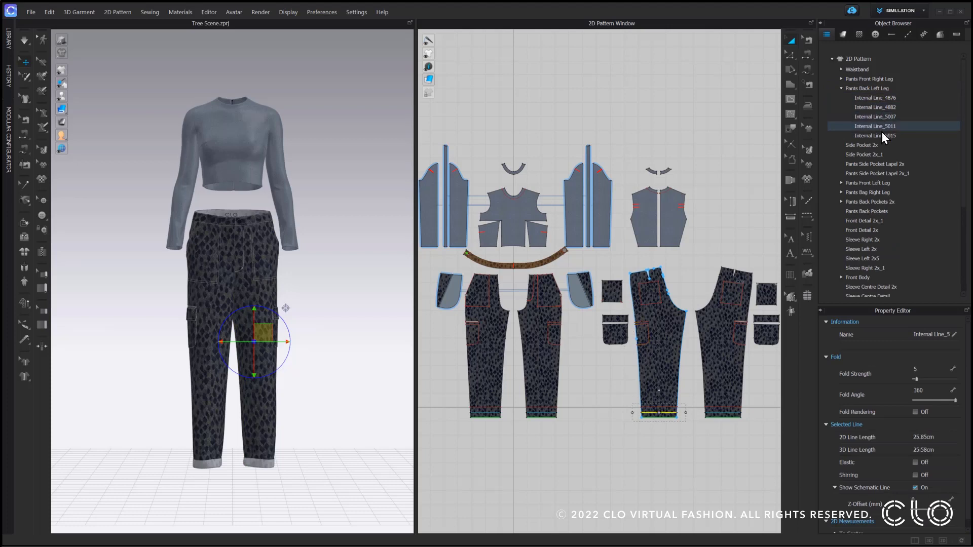
{"action": "left_click", "coordinate": [882, 136]}
{"action": "left_click", "coordinate": [832, 59]}
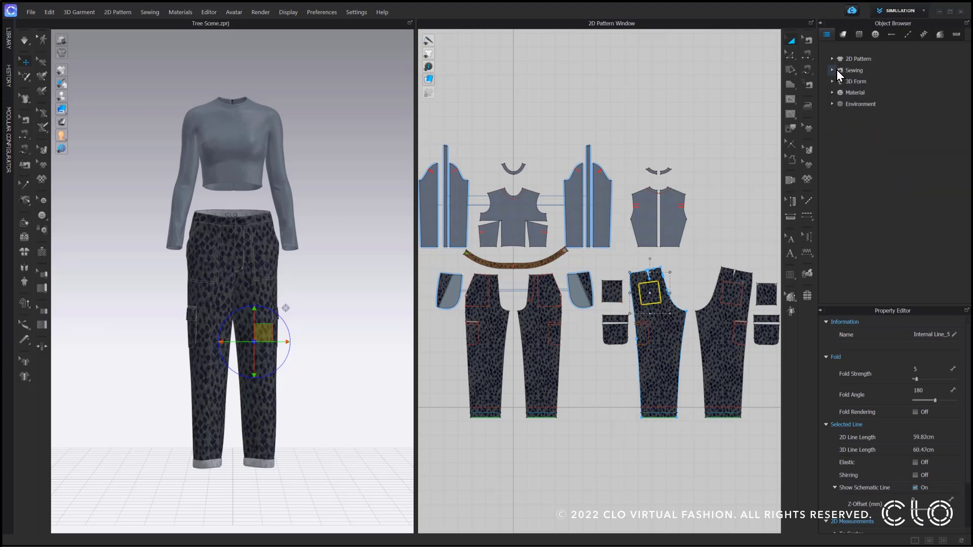
- Expand the Zipper group under Material and locate Zipper_1, Slider_1, Zipper_2 and Slider_2 on the garment
{"action": "left_click", "coordinate": [832, 92]}
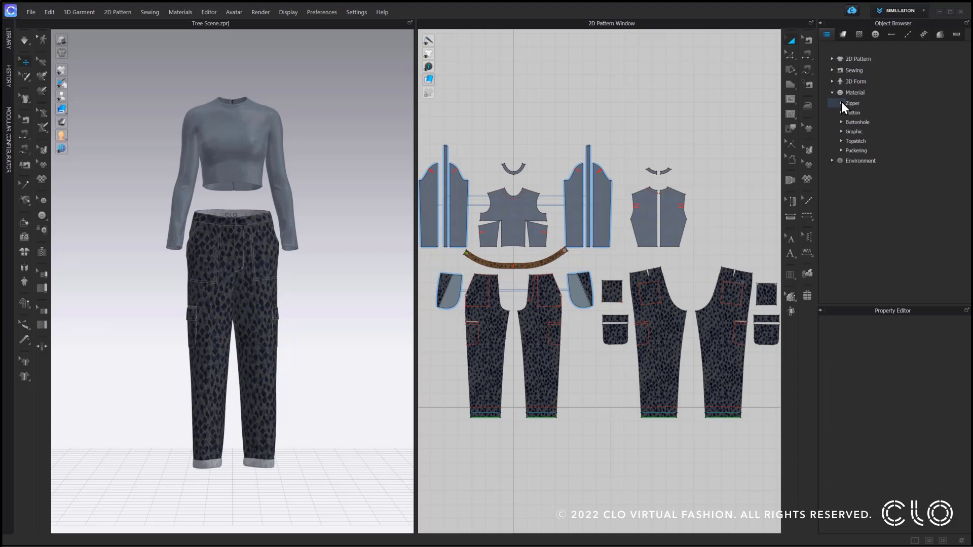
{"action": "left_click", "coordinate": [841, 103]}
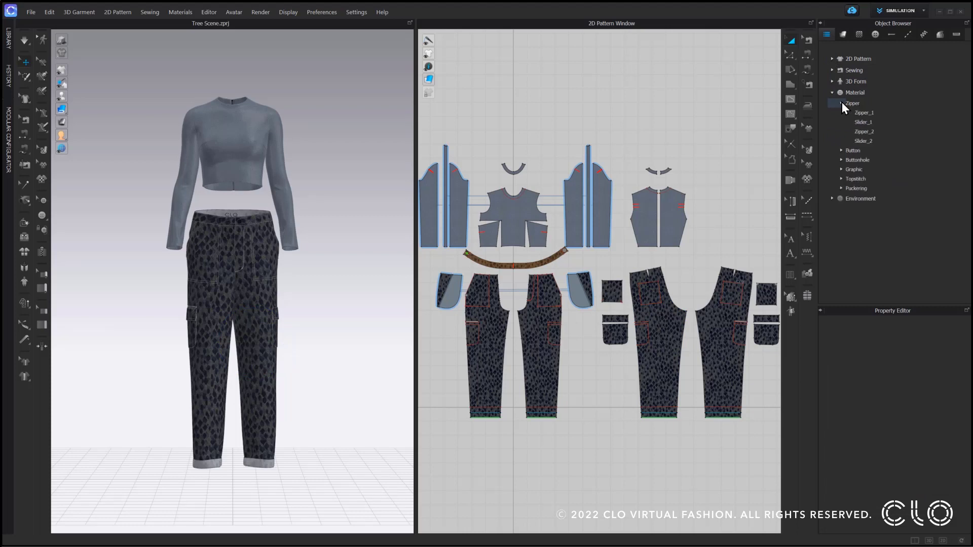
{"action": "left_click", "coordinate": [859, 113]}
{"action": "left_click", "coordinate": [862, 121]}
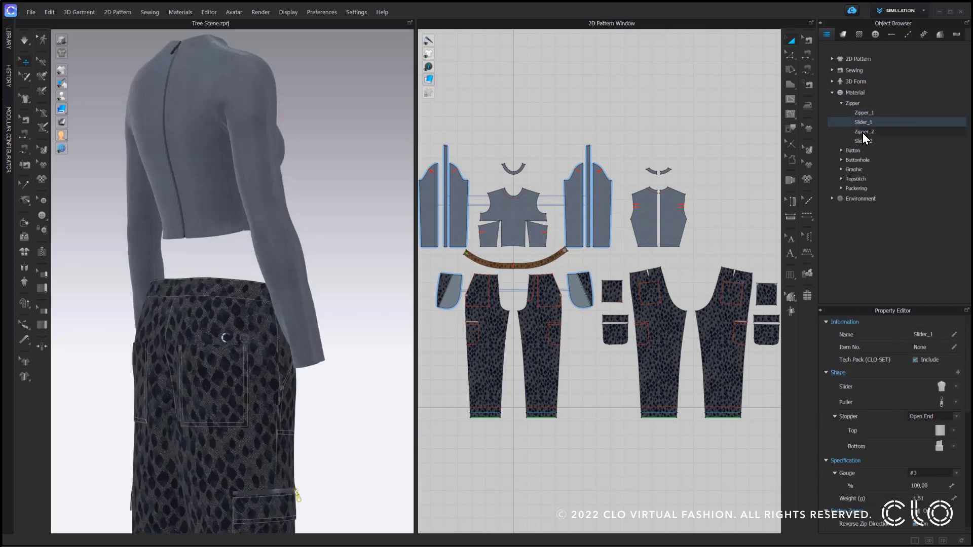
{"action": "left_click", "coordinate": [863, 131]}
{"action": "left_click", "coordinate": [864, 141]}
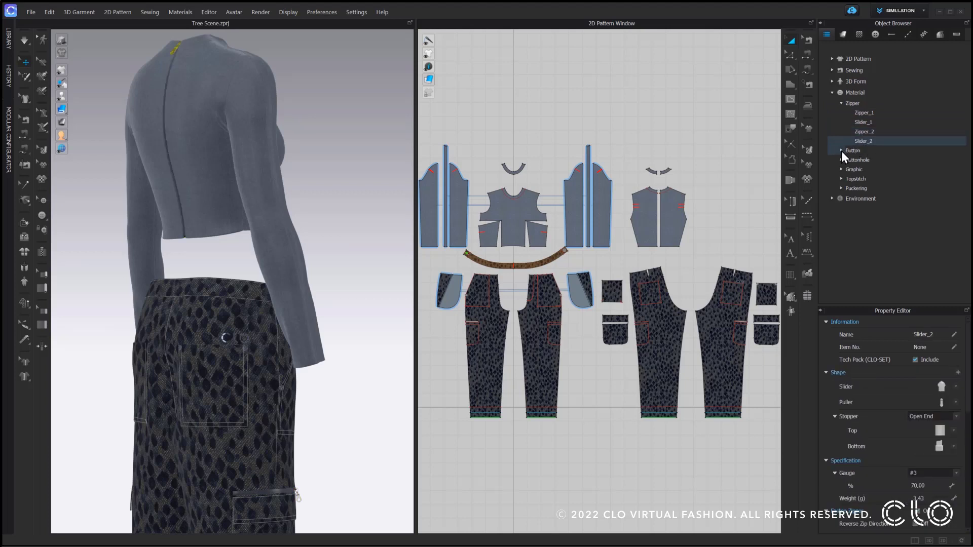
- Inspect the button heads in the Material tree's Button group and expand the Graphic group to view the logo entries
{"action": "left_click", "coordinate": [842, 151]}
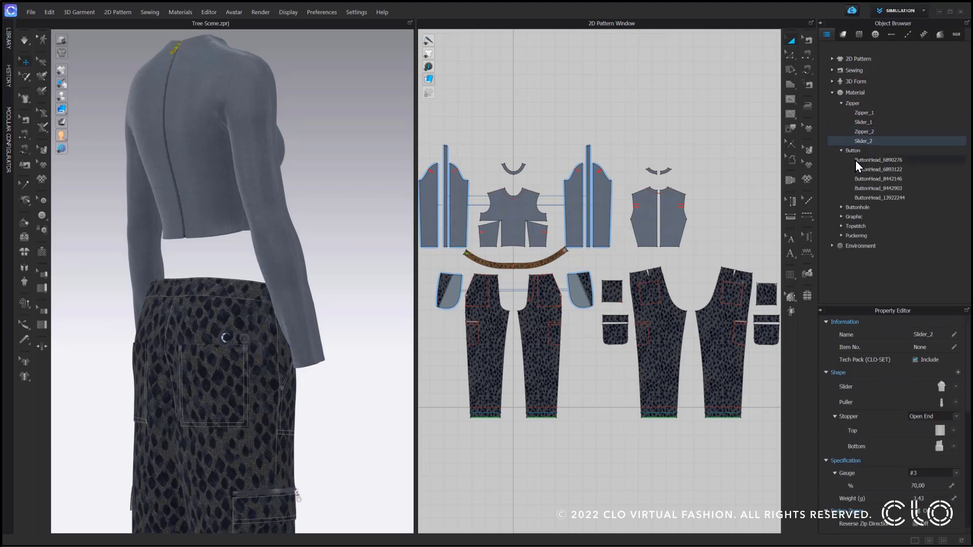
{"action": "left_click", "coordinate": [855, 161]}
{"action": "left_click", "coordinate": [863, 180]}
{"action": "left_click", "coordinate": [865, 189]}
{"action": "left_click", "coordinate": [868, 196]}
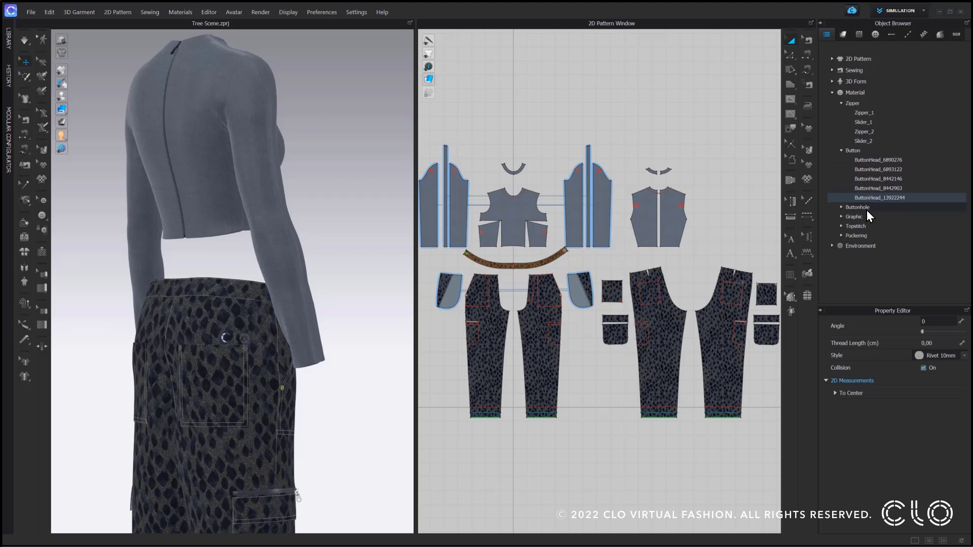
{"action": "left_click", "coordinate": [842, 216]}
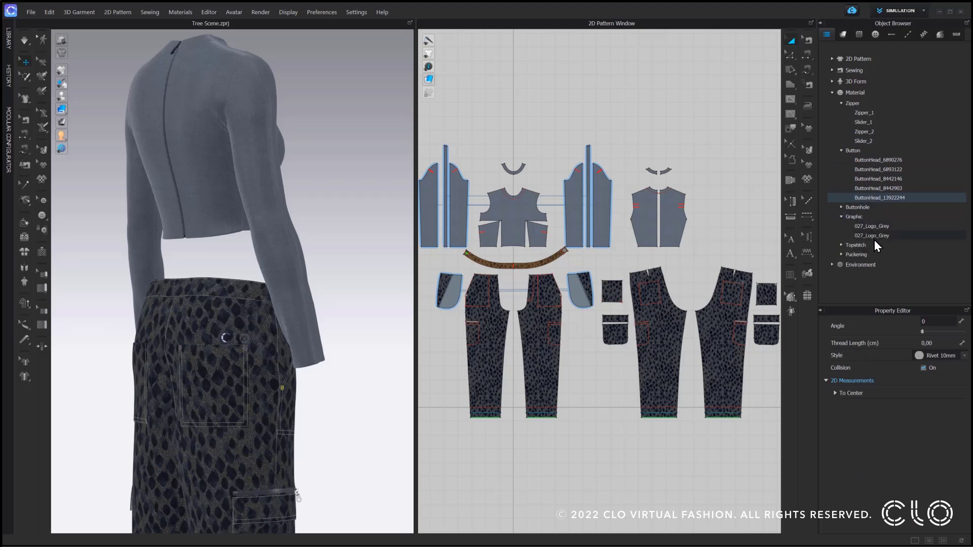
{"action": "left_click", "coordinate": [875, 239]}
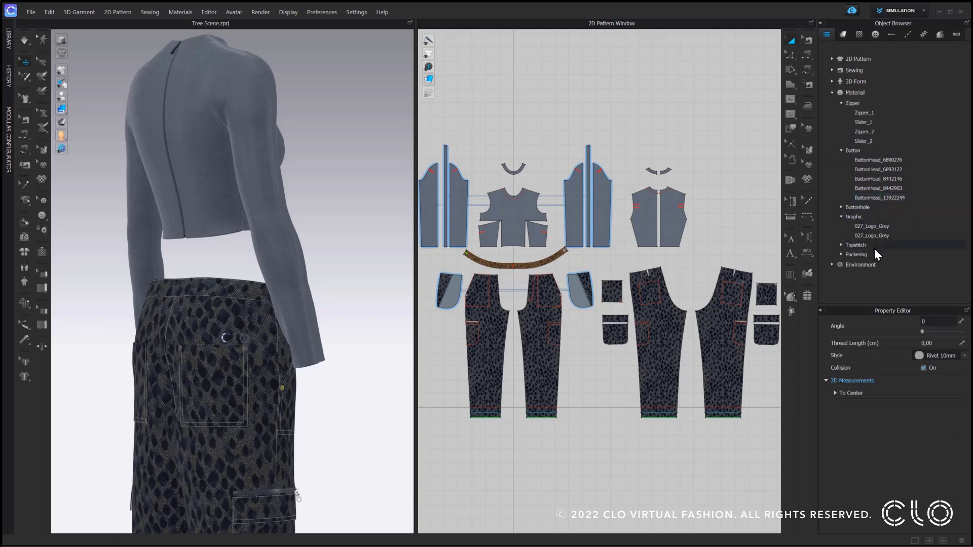
- Expand the Topstitch group, activate the topstitch editing tool, and select several stitches in the scene tree to examine their positions and properties
{"action": "left_click", "coordinate": [841, 245]}
{"action": "scroll", "coordinate": [933, 232], "scroll_direction": "down", "scroll_amount": 2}
{"action": "left_click", "coordinate": [808, 201]}
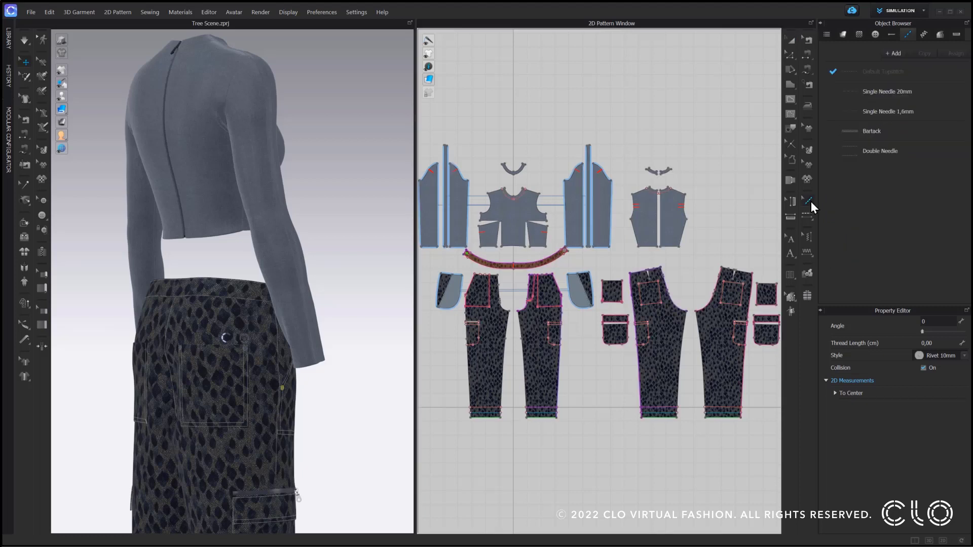
{"action": "left_click", "coordinate": [827, 34]}
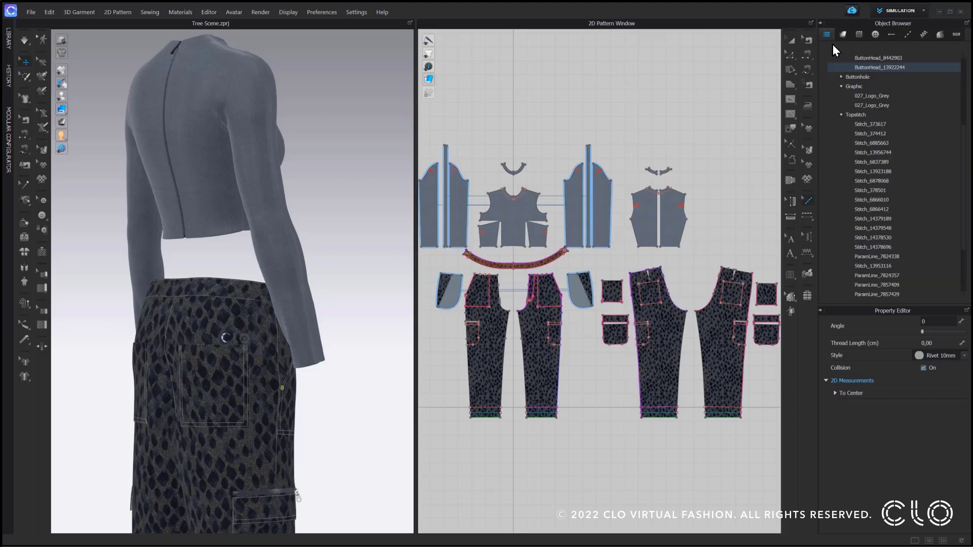
{"action": "left_click", "coordinate": [881, 124]}
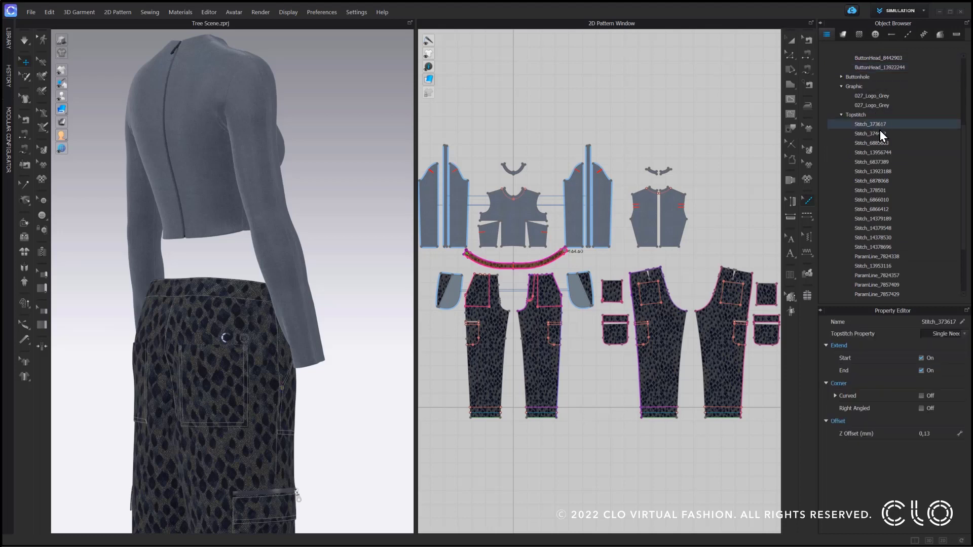
{"action": "left_click", "coordinate": [878, 145]}
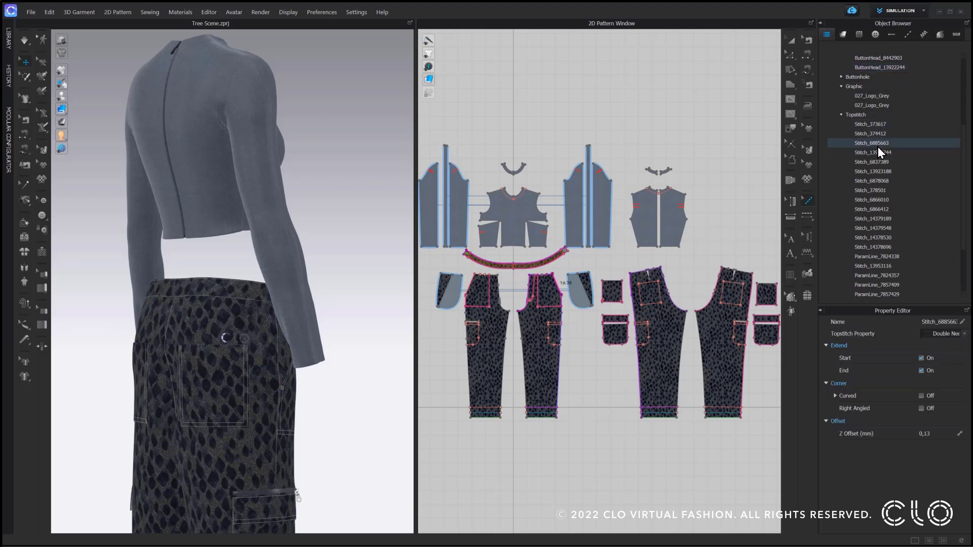
{"action": "left_click", "coordinate": [878, 154]}
{"action": "left_click", "coordinate": [877, 164]}
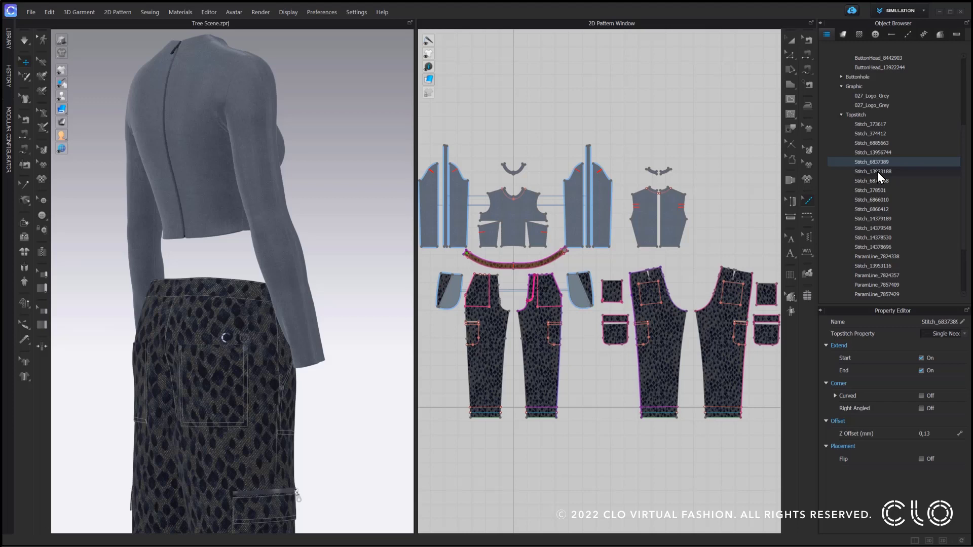
{"action": "left_click", "coordinate": [877, 171]}
{"action": "left_click", "coordinate": [878, 182]}
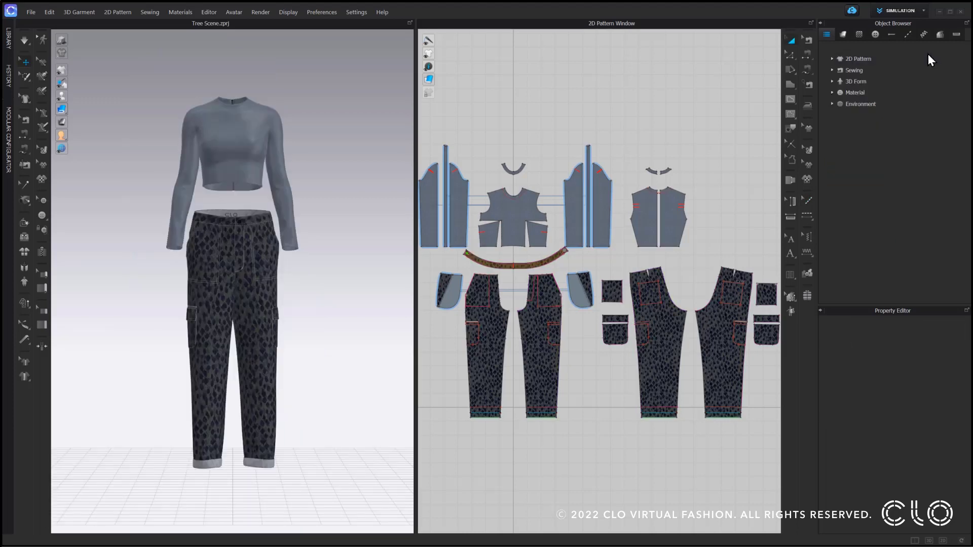
- Expand the Environment group and examine the Simulation Properties down to the collision detection settings
{"action": "left_click", "coordinate": [832, 104]}
{"action": "left_click", "coordinate": [868, 133]}
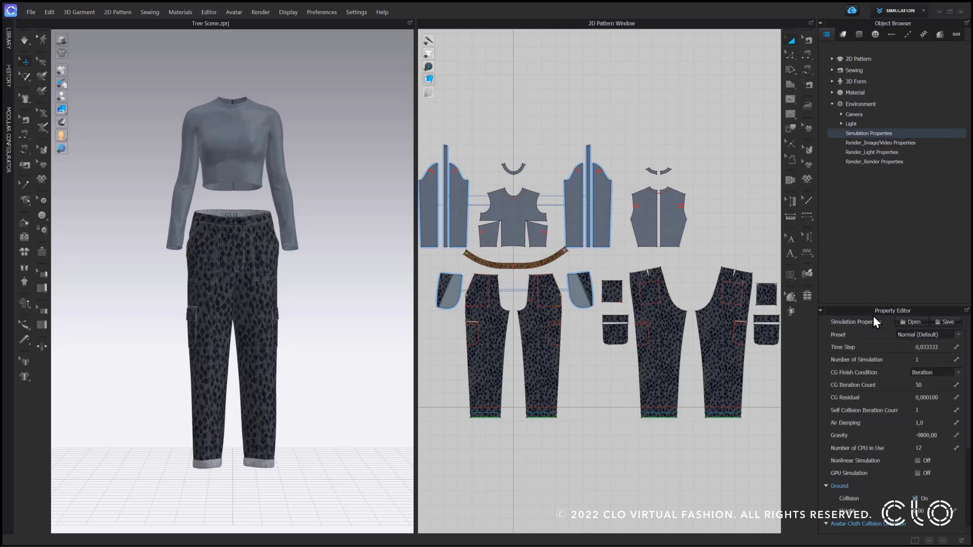
{"action": "scroll", "coordinate": [962, 428], "scroll_direction": "down", "scroll_amount": 5}
- Expand the 3D group under Light and examine the first light's properties
{"action": "left_click", "coordinate": [841, 124]}
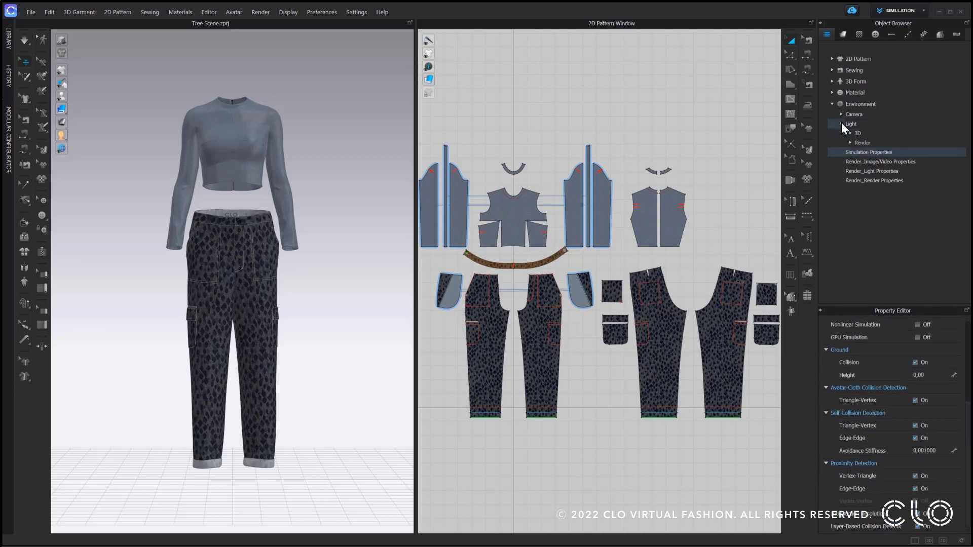
{"action": "left_click", "coordinate": [850, 133]}
{"action": "left_click", "coordinate": [869, 142]}
{"action": "mouse_move", "coordinate": [930, 370]}
{"action": "left_mouse_down"}
{"action": "mouse_move", "coordinate": [941, 373]}
{"action": "mouse_move", "coordinate": [928, 370]}
{"action": "left_mouse_up"}
- Try the color Magenta 3 (#920097) on the second 3D light
{"action": "left_click", "coordinate": [869, 152]}
{"action": "left_click", "coordinate": [961, 359]}
{"action": "left_click", "coordinate": [365, 281]}
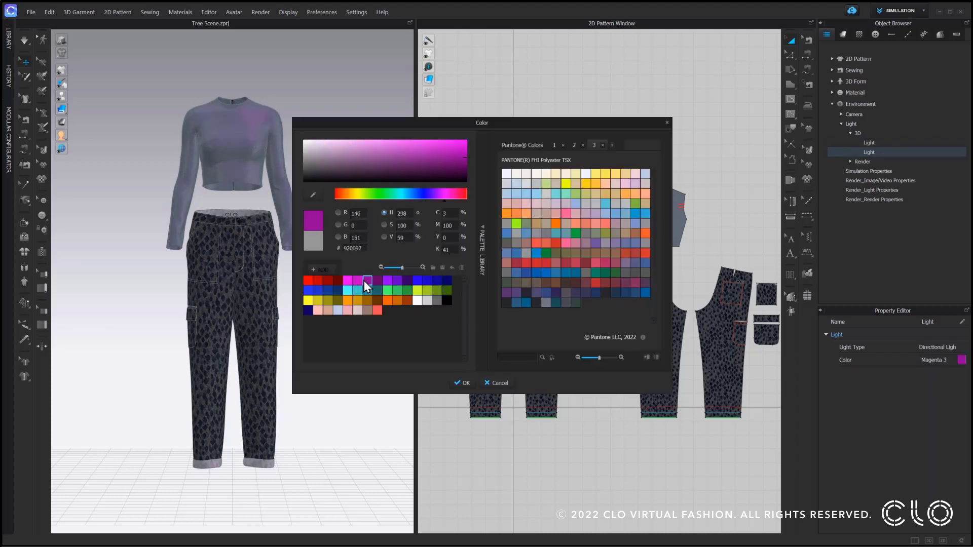
{"action": "left_click", "coordinate": [496, 384]}
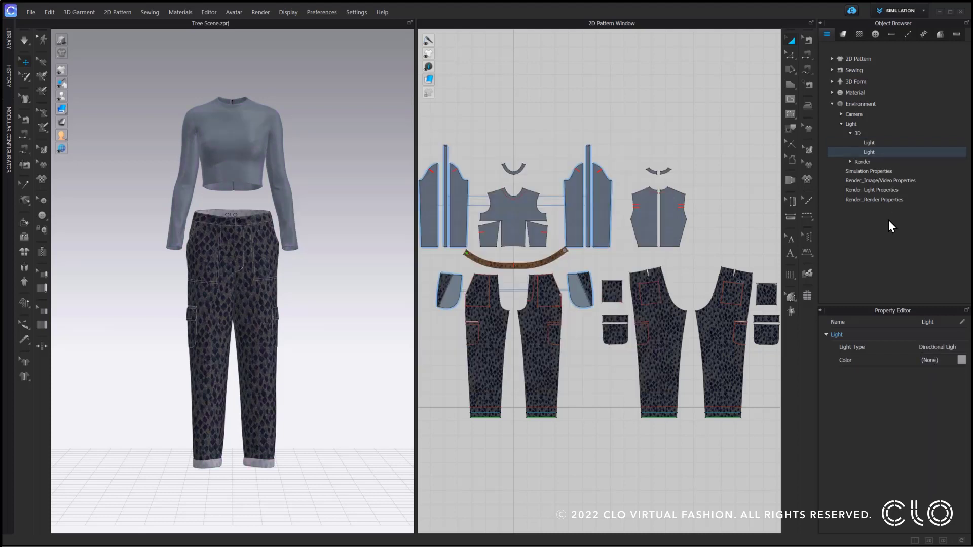
- Expand the Camera group under Environment and examine the Default Camera's properties
{"action": "left_click", "coordinate": [841, 115]}
{"action": "left_click", "coordinate": [860, 125]}
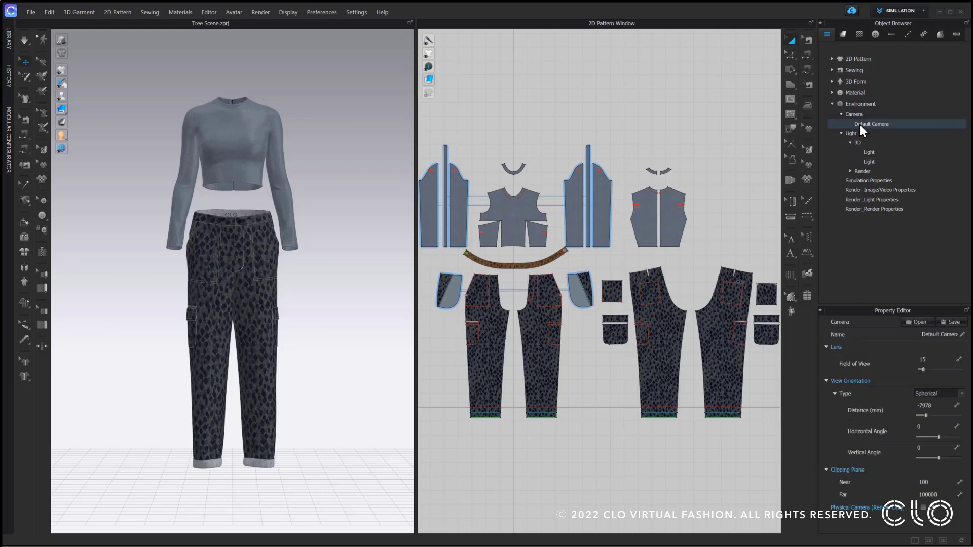
- Set the Default Camera's distance to about -3142 mm, horizontal angle to about -96 and vertical angle to 11 for a side view
{"action": "left_click_drag", "start_coordinate": [926, 417], "coordinate": [948, 416]}
{"action": "right_click_drag", "start_coordinate": [159, 387], "coordinate": [237, 395]}
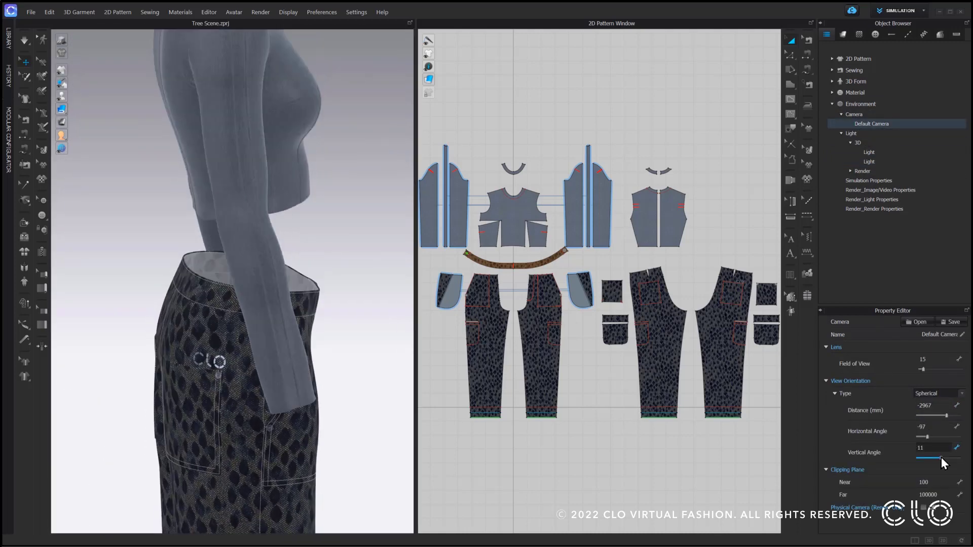
{"action": "scroll", "coordinate": [236, 395], "scroll_direction": "down", "scroll_amount": 2}
{"action": "middle_click_drag", "start_coordinate": [236, 395], "coordinate": [239, 497]}
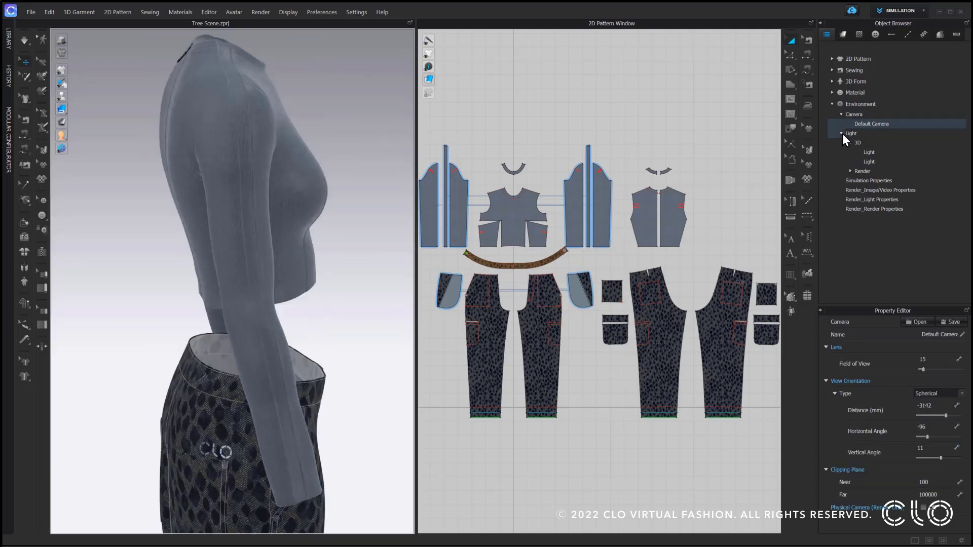
- Expand the Render group under Light and examine the Dome Light, then the Image/Video, Light and Render properties
{"action": "left_click", "coordinate": [850, 172]}
{"action": "left_click", "coordinate": [867, 188]}
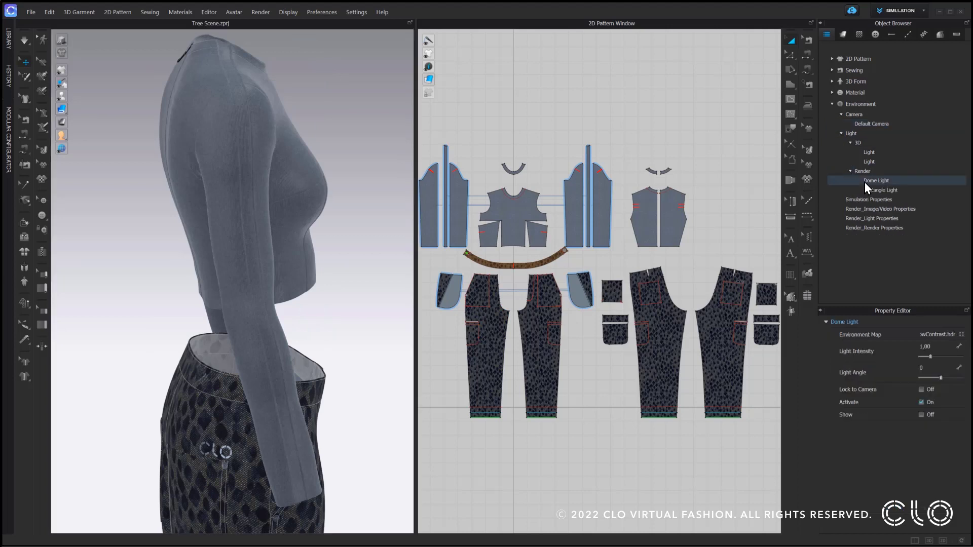
{"action": "left_click", "coordinate": [932, 208]}
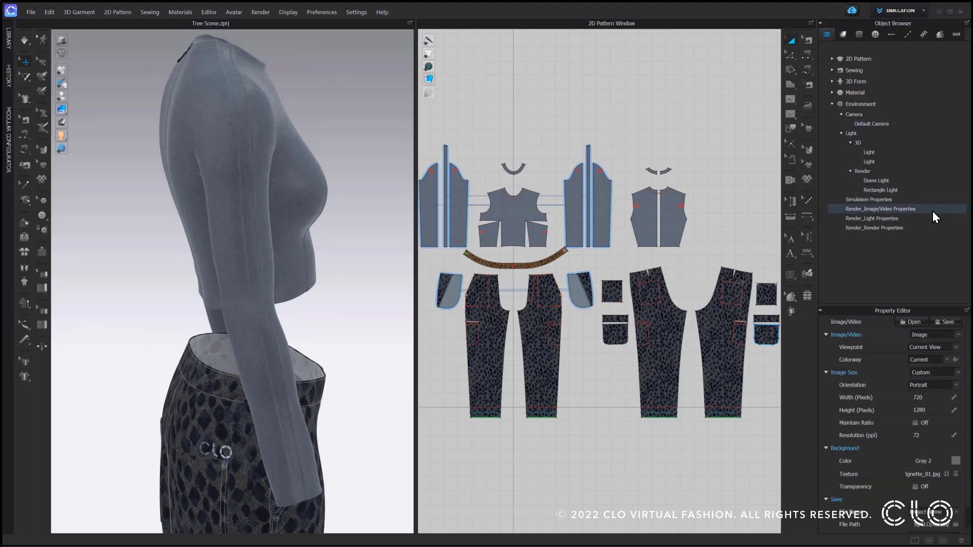
{"action": "left_click", "coordinate": [919, 219]}
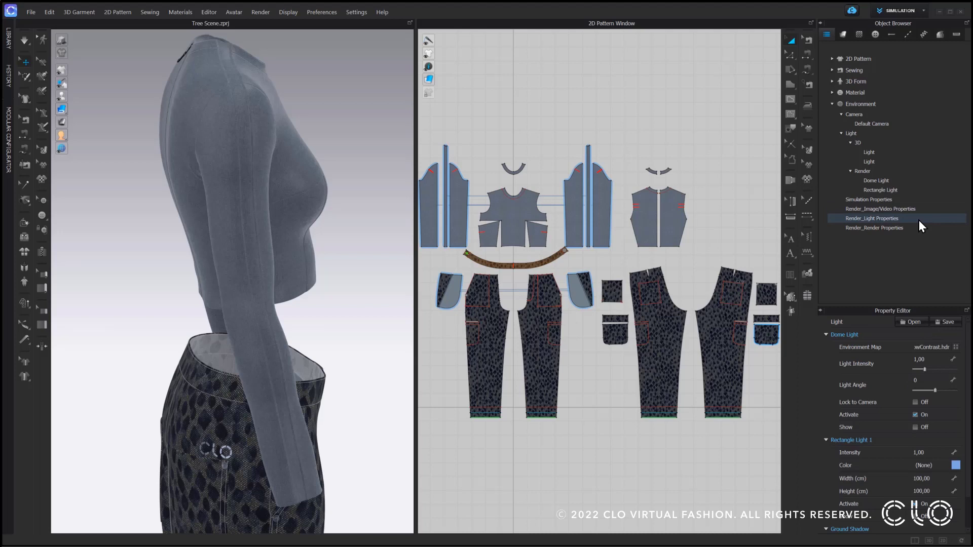
{"action": "left_click", "coordinate": [875, 228]}
- Render the side view of the garment in the Render window, and collapse the Environment group in the scene tree
{"action": "left_click", "coordinate": [261, 12]}
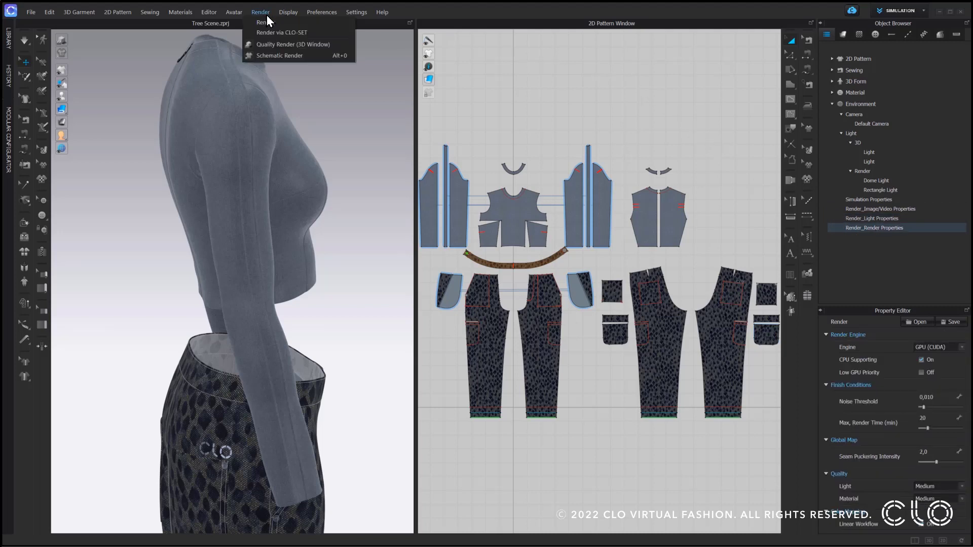
{"action": "left_click", "coordinate": [274, 34]}
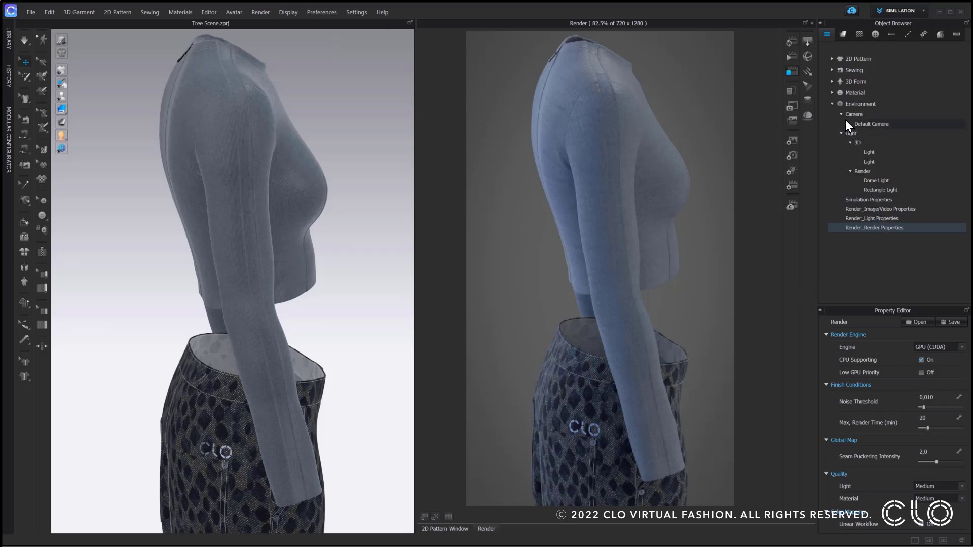
{"action": "left_click", "coordinate": [831, 104]}
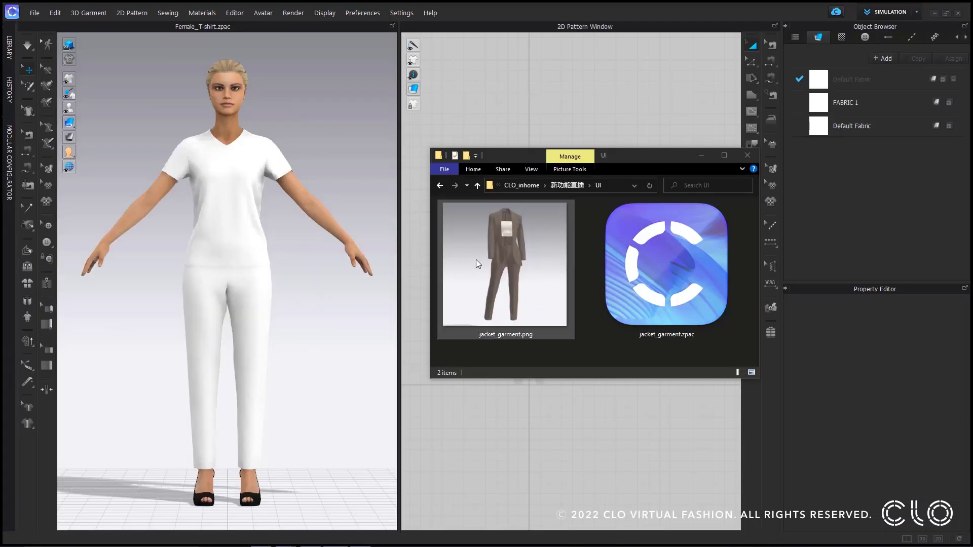
- Load jacket_garment.zpac from the UI folder without saving the current file, opening the size and pose from the garment file
{"action": "left_click_drag", "start_coordinate": [636, 268], "coordinate": [363, 218]}
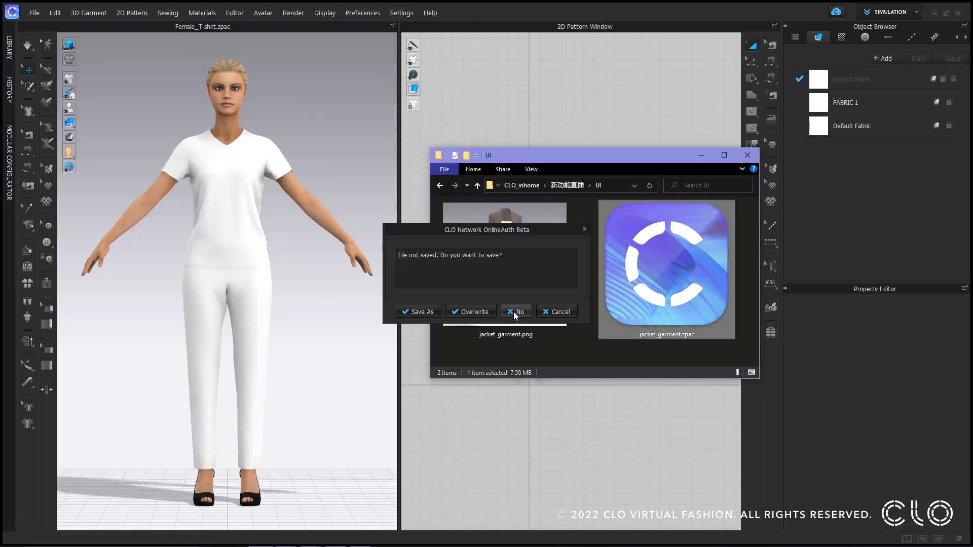
{"action": "left_click", "coordinate": [512, 312]}
{"action": "left_click", "coordinate": [468, 288]}
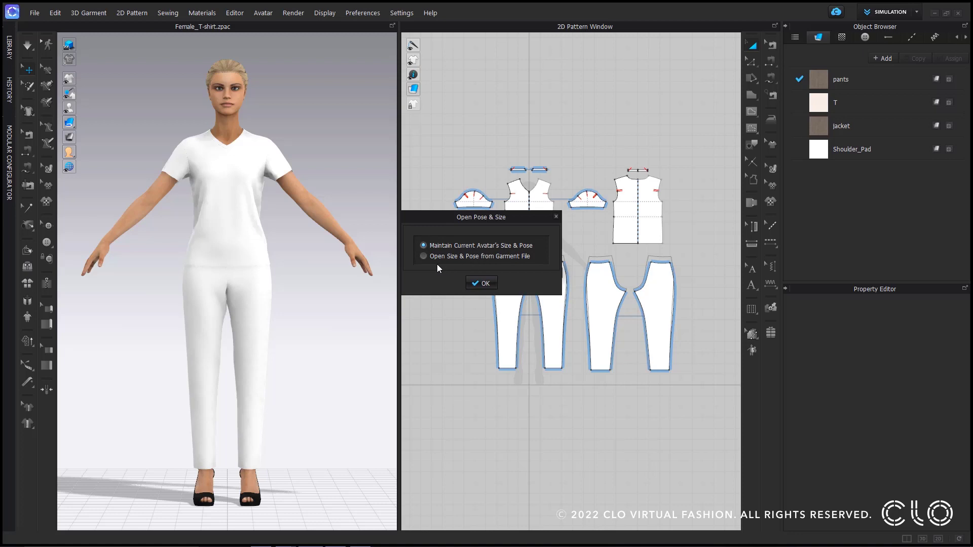
{"action": "left_click", "coordinate": [423, 256]}
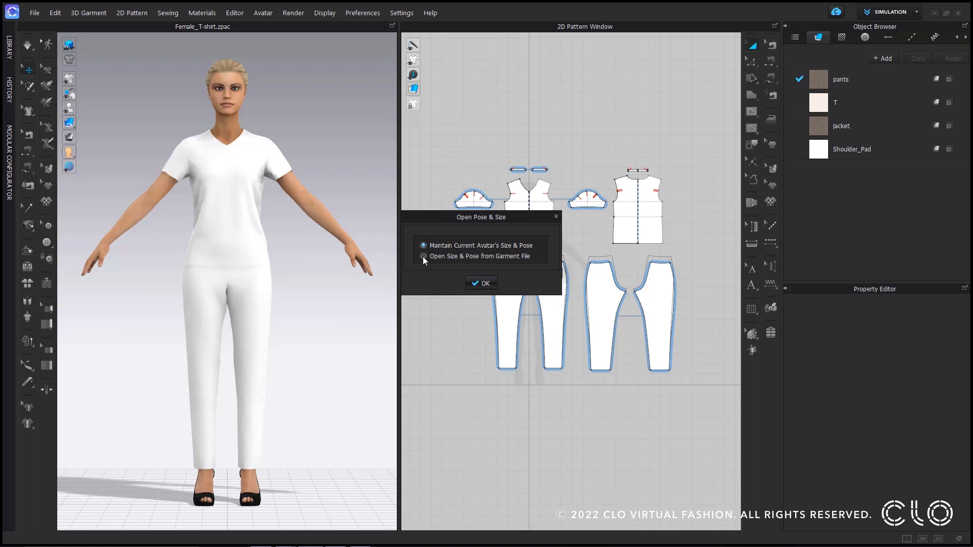
{"action": "left_click", "coordinate": [485, 284]}
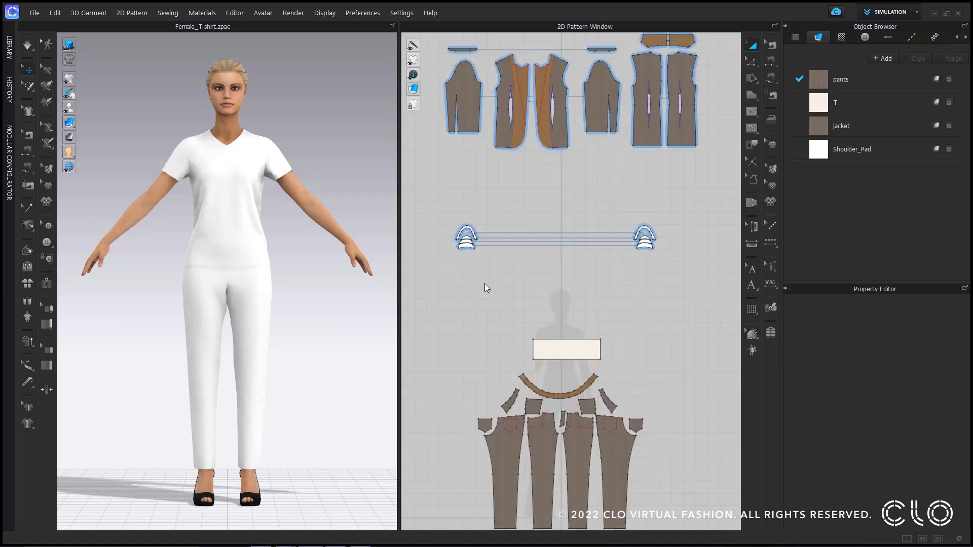